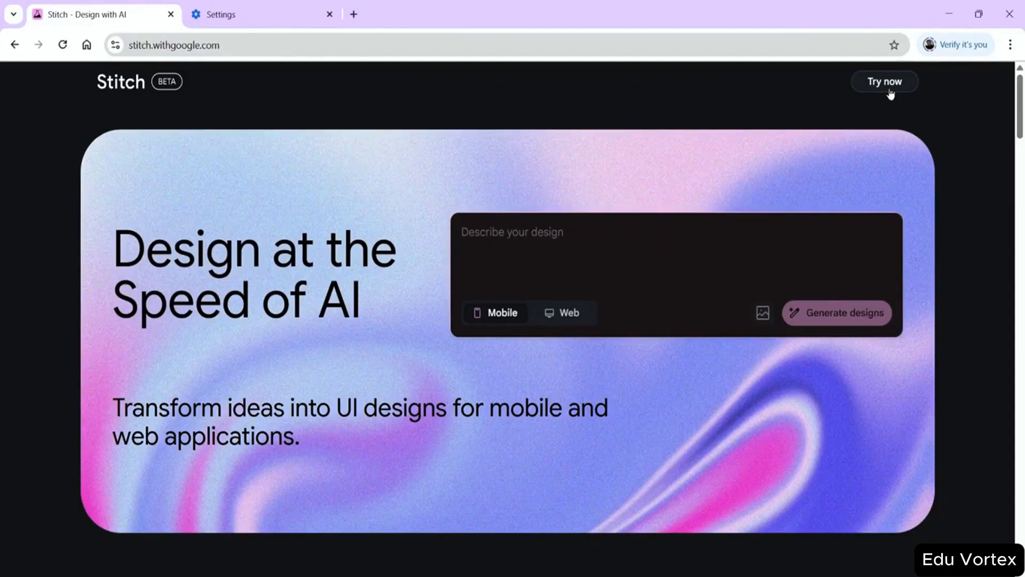
Enter the Stitch workspace and open the "Homemade Pizza Cooking Elite Class" web example.
left_click(891, 94)
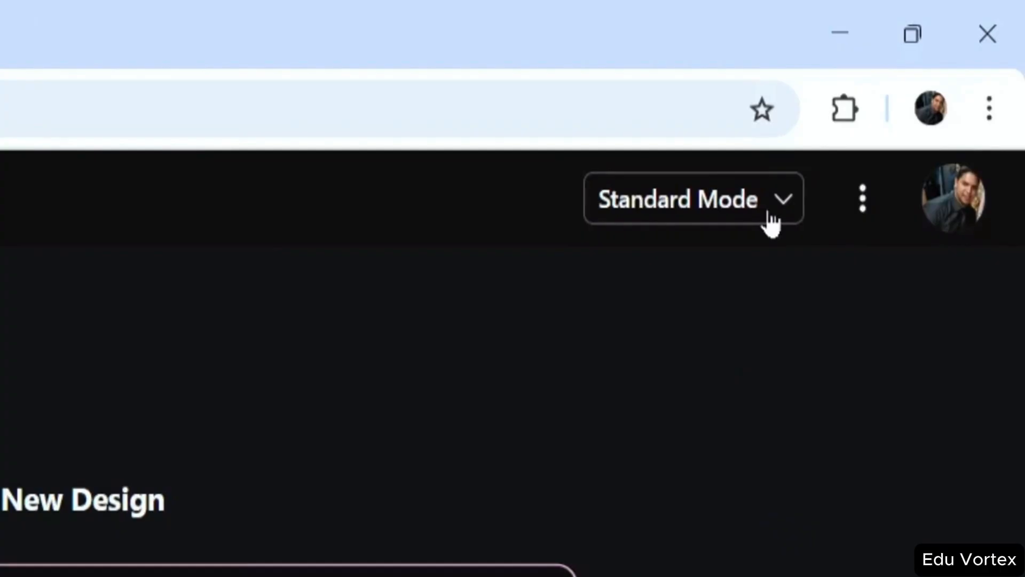
left_click(771, 220)
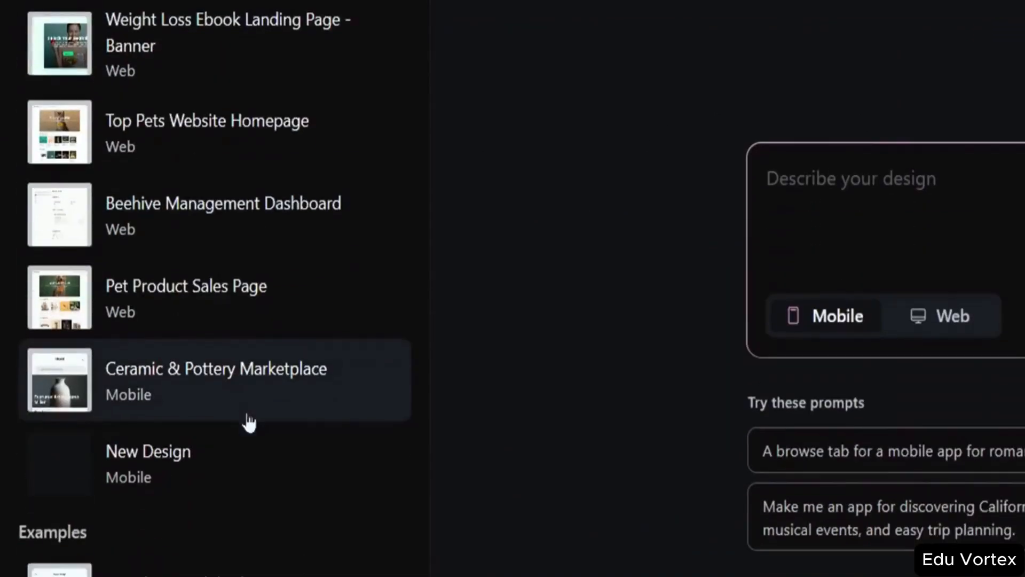
scroll(181, 345, "down", 5)
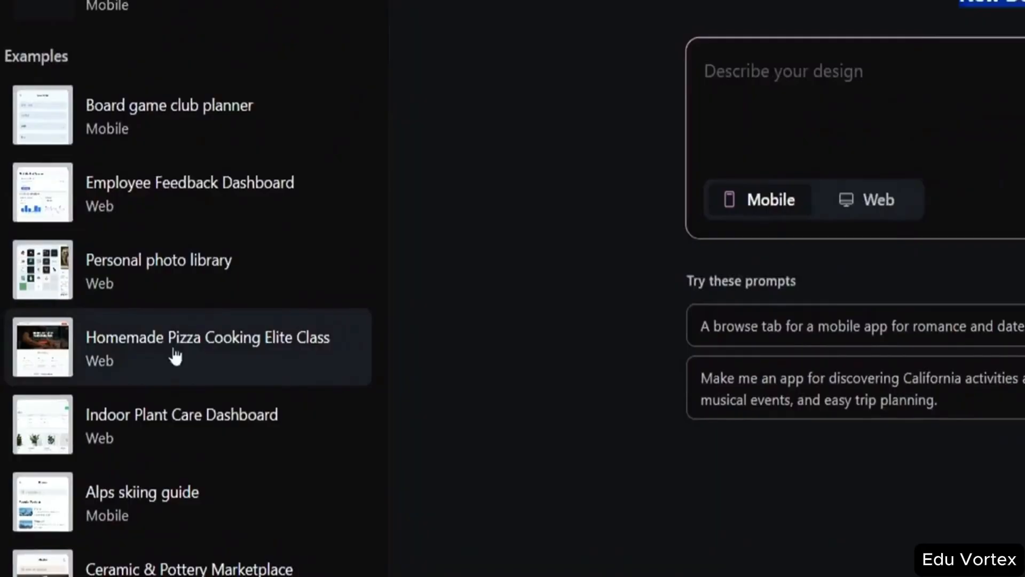
left_click(175, 357)
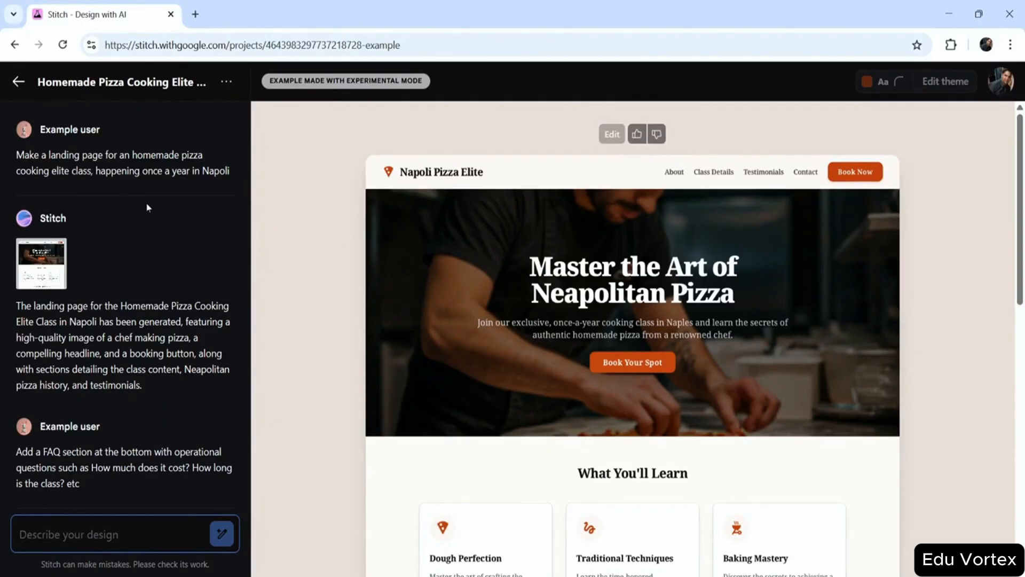
Preview the first design generated in the pizza class example's conversation, and close the preview.
scroll(148, 208, "down", 1)
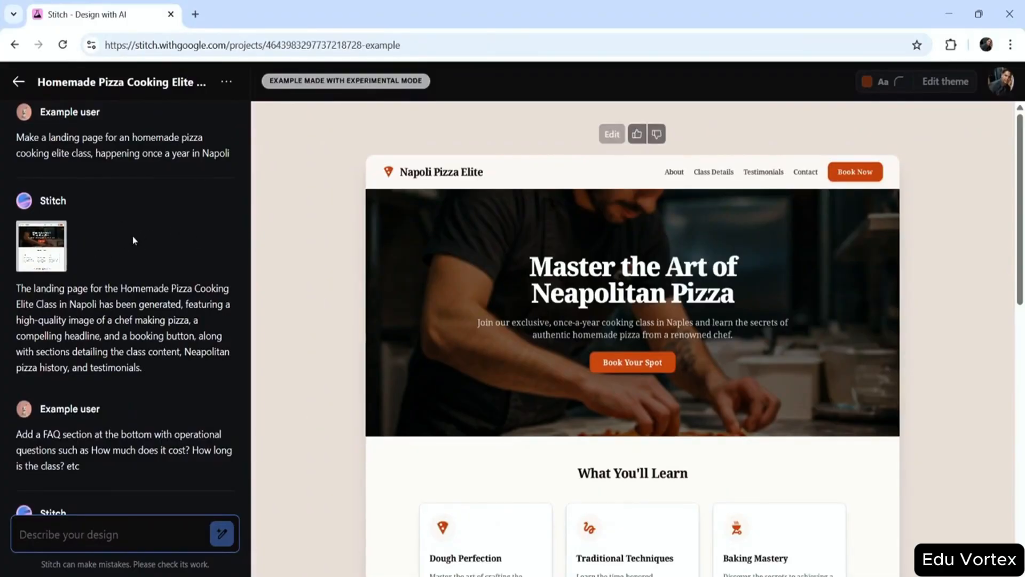
left_click(38, 252)
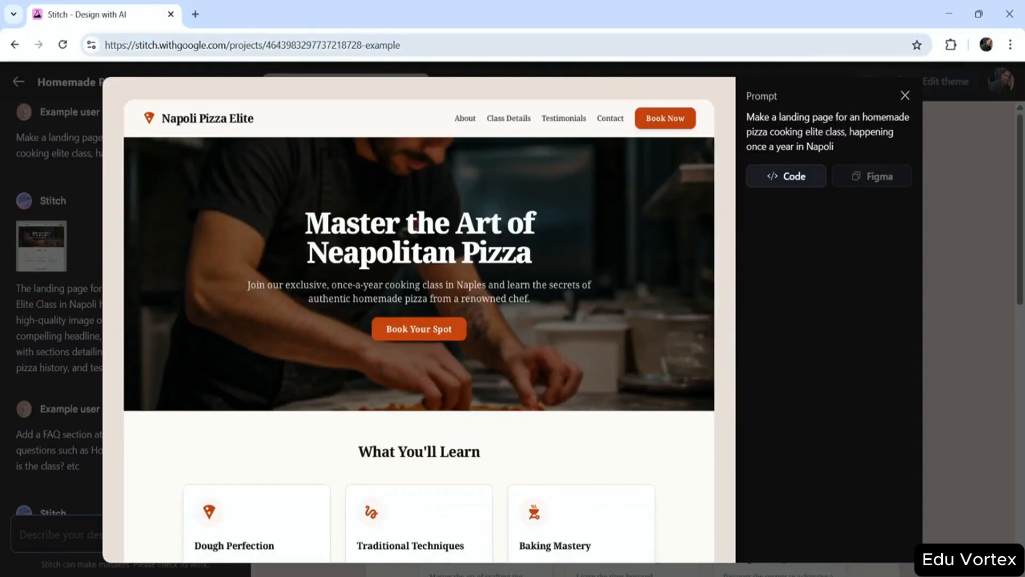
left_click(897, 101)
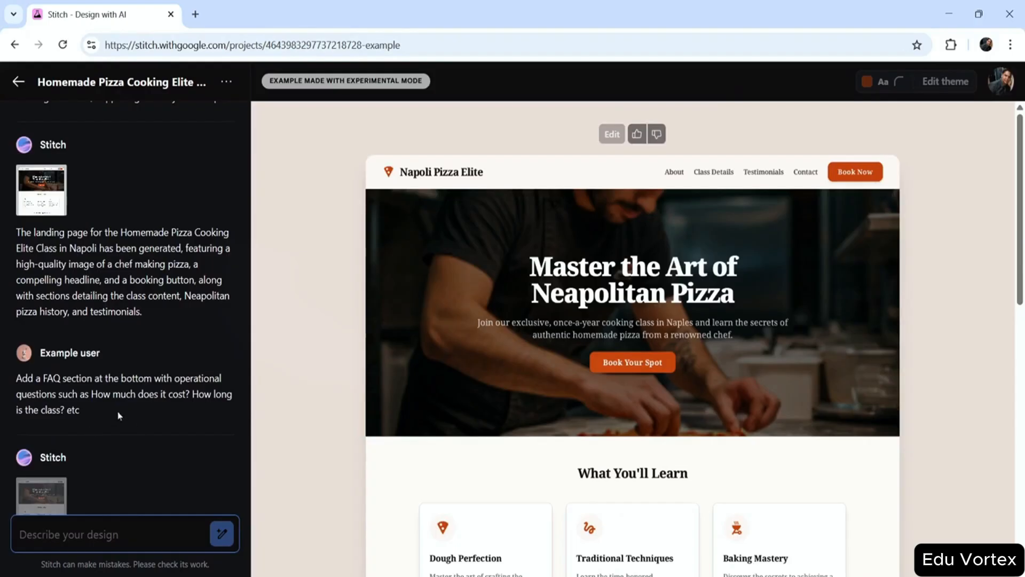
Read the example's FAQ section request and Stitch's reply, and look through the pizza landing page's sections.
triple_click(88, 410)
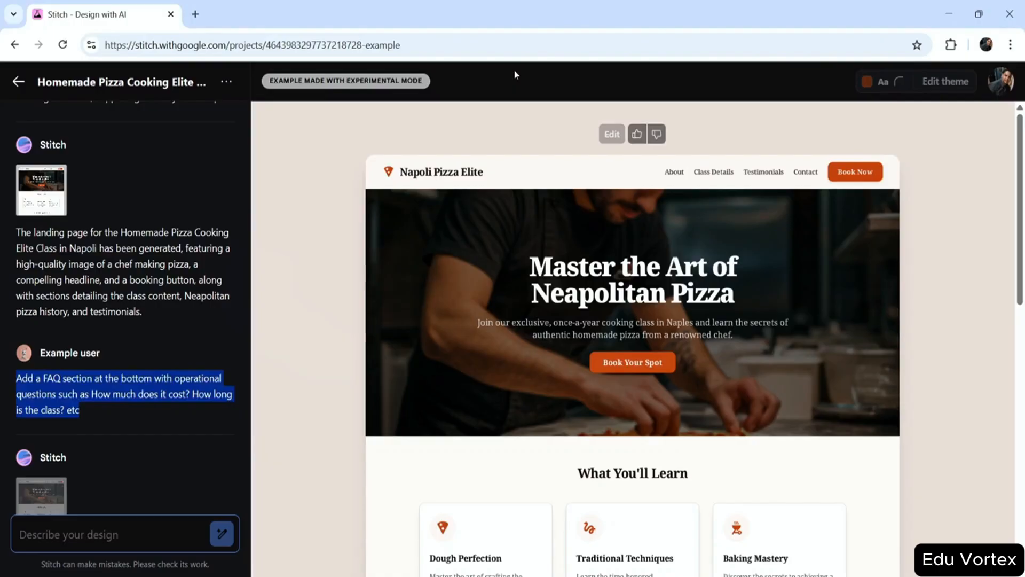
scroll(139, 320, "down", 2)
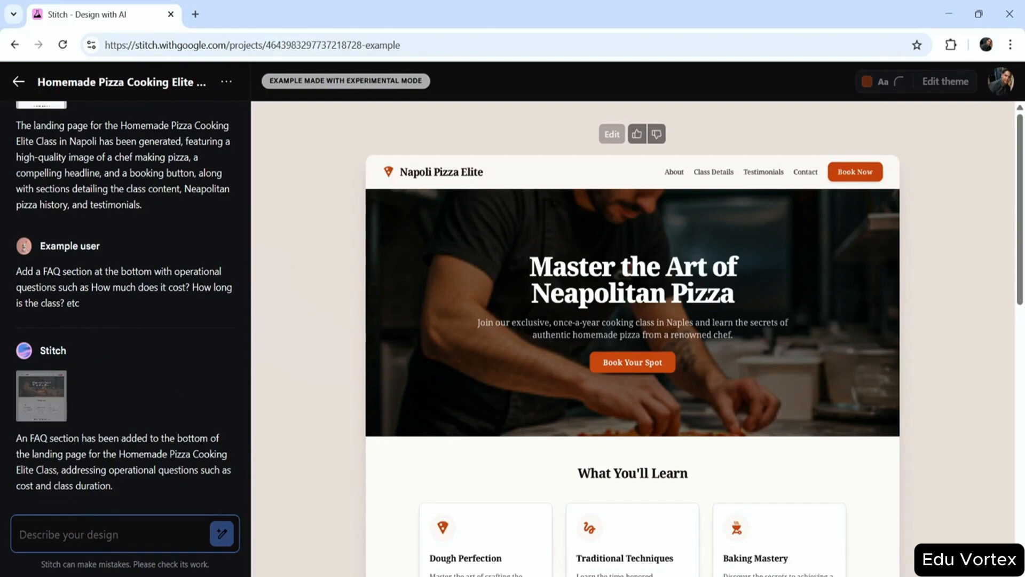
scroll(124, 295, "down", 1)
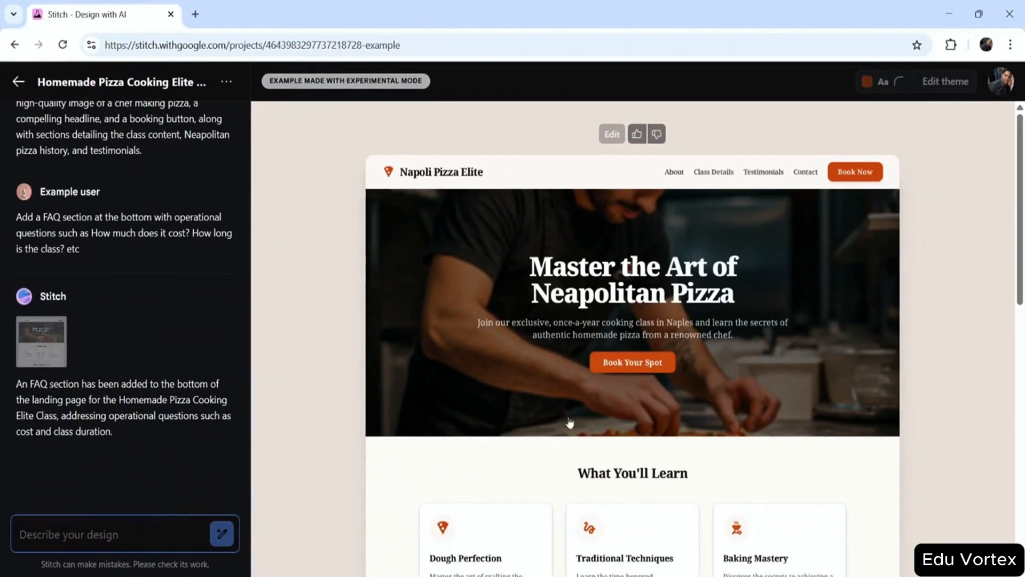
scroll(658, 300, "down", 10)
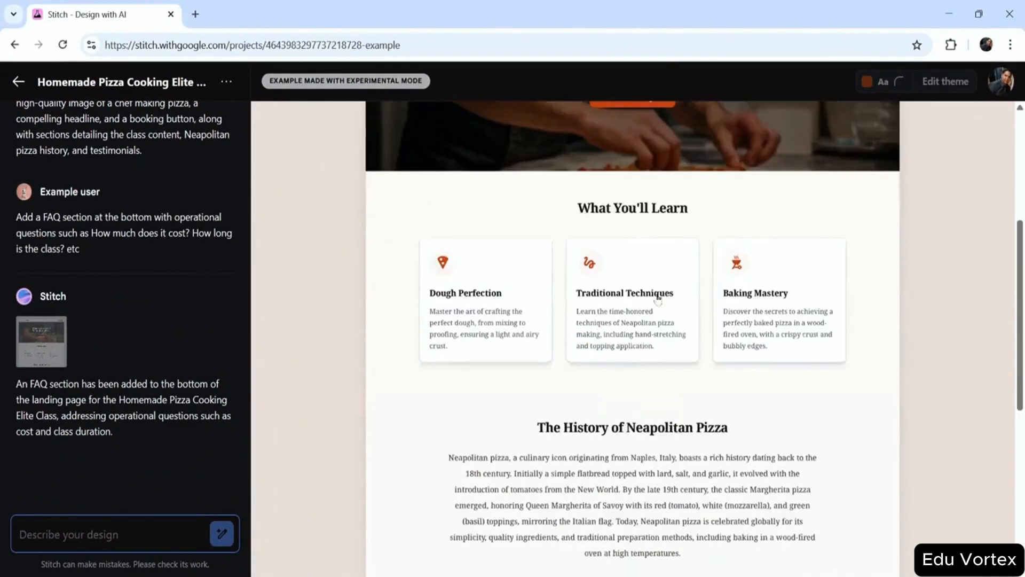
scroll(659, 300, "up", 10)
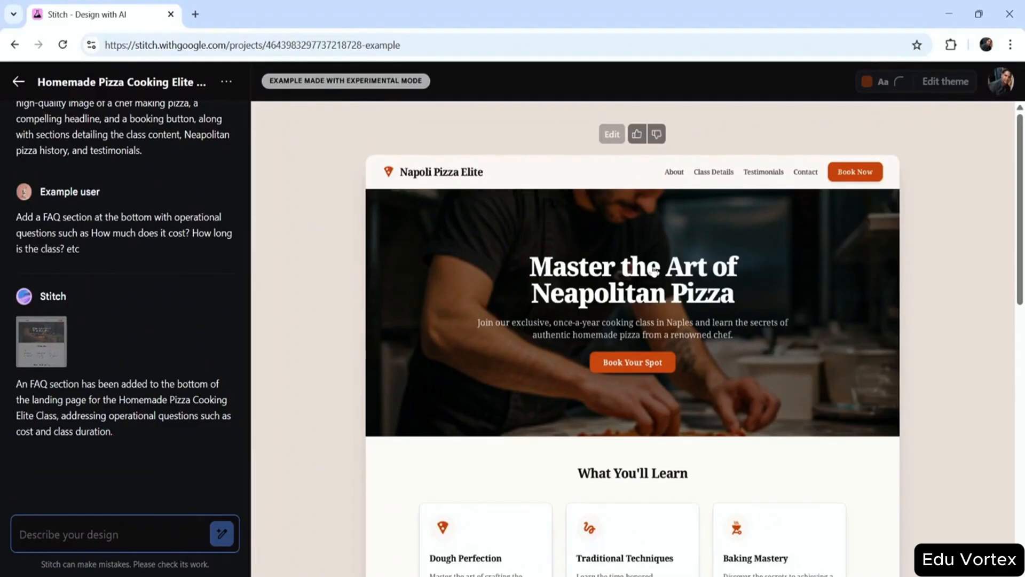
Inspect the HTML code behind the pizza landing page, return to its design view and check the Figma export option.
left_click(627, 272)
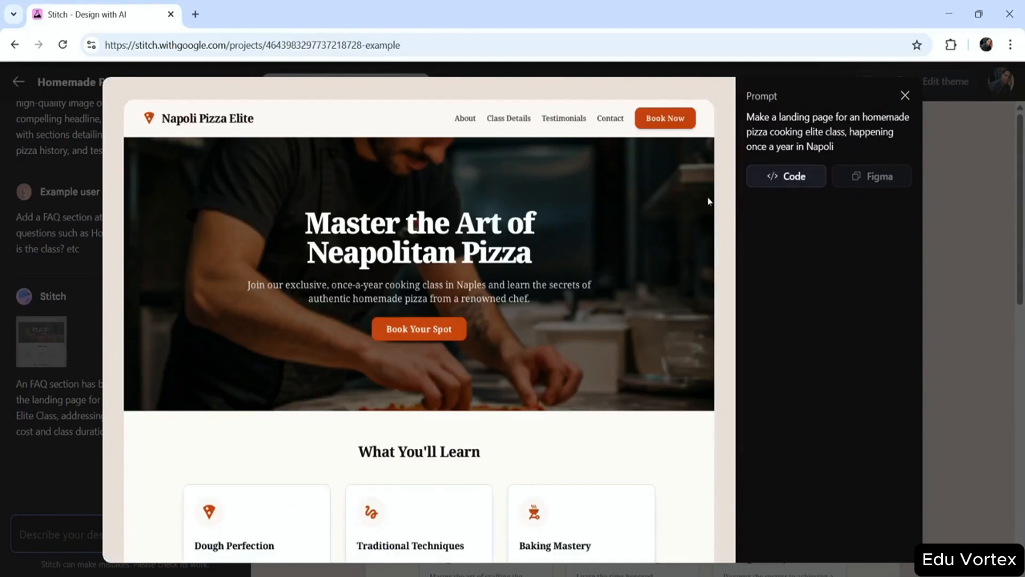
left_click(793, 176)
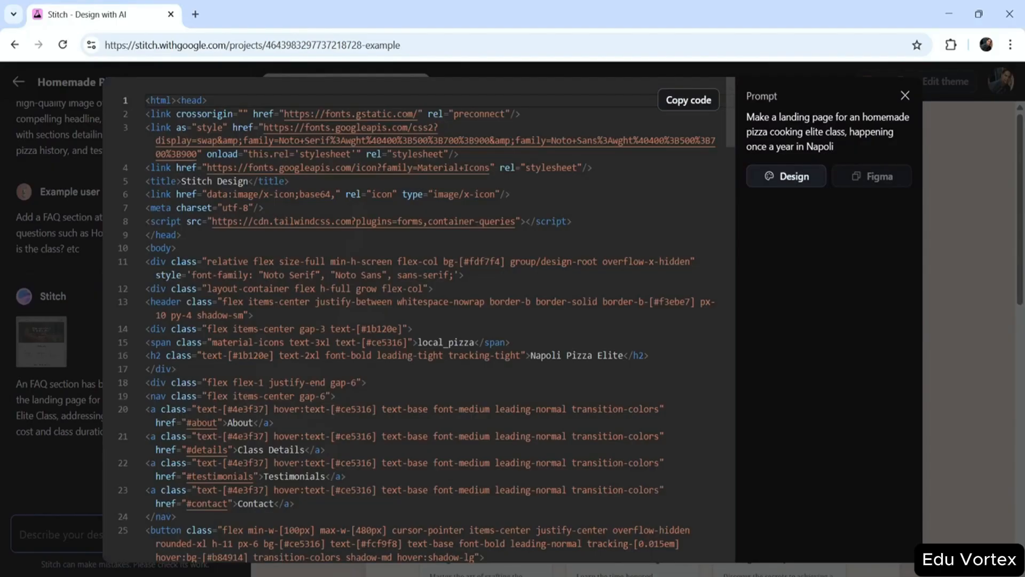
scroll(415, 318, "down", 20)
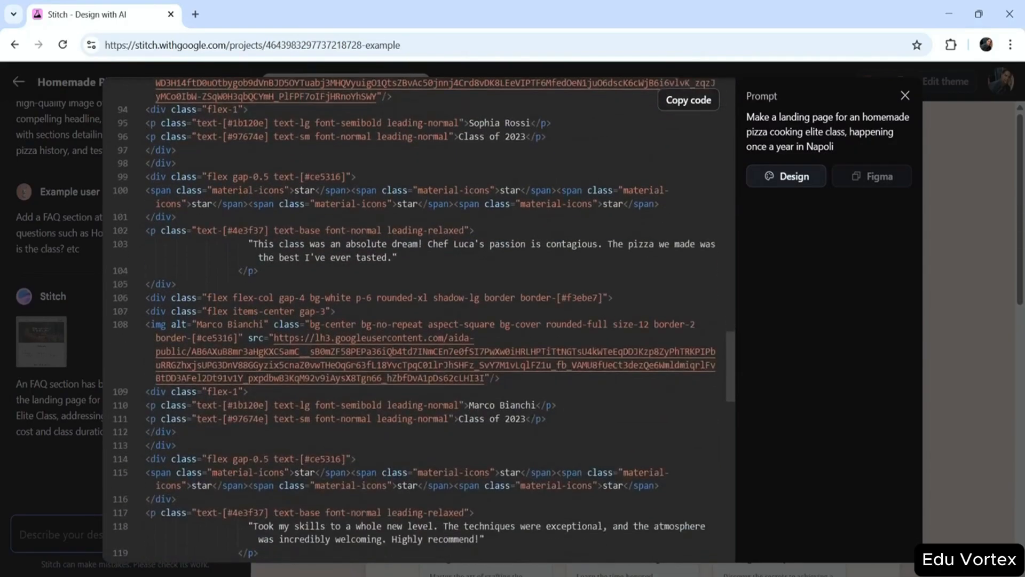
scroll(416, 318, "up", 6)
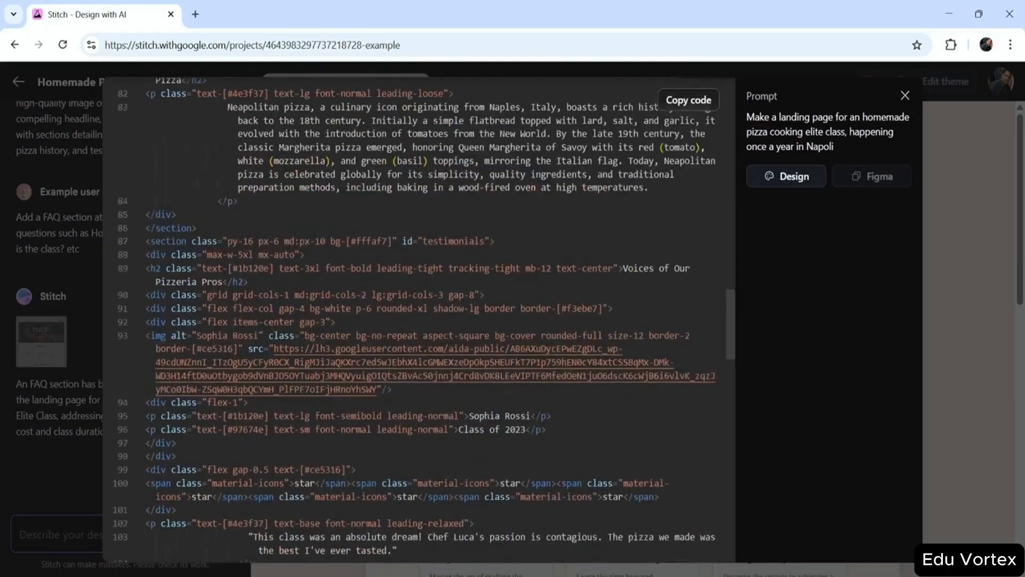
scroll(415, 318, "down", 5)
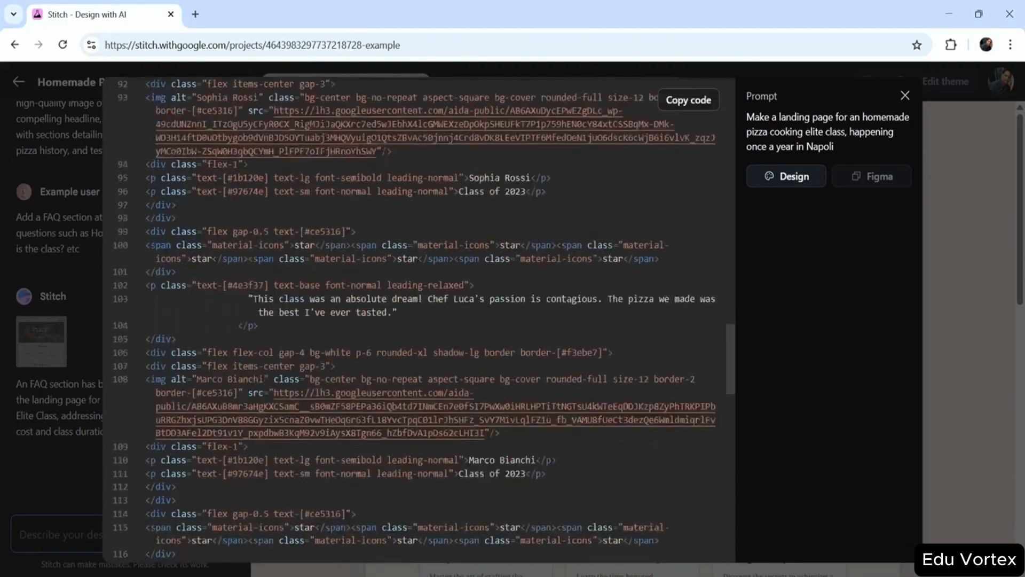
scroll(416, 318, "up", 20)
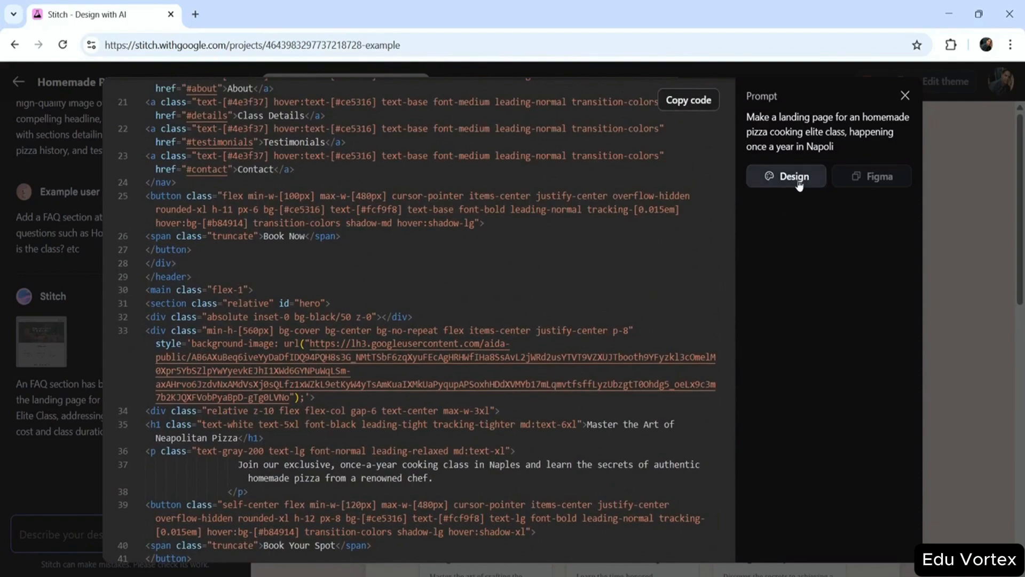
left_click(821, 184)
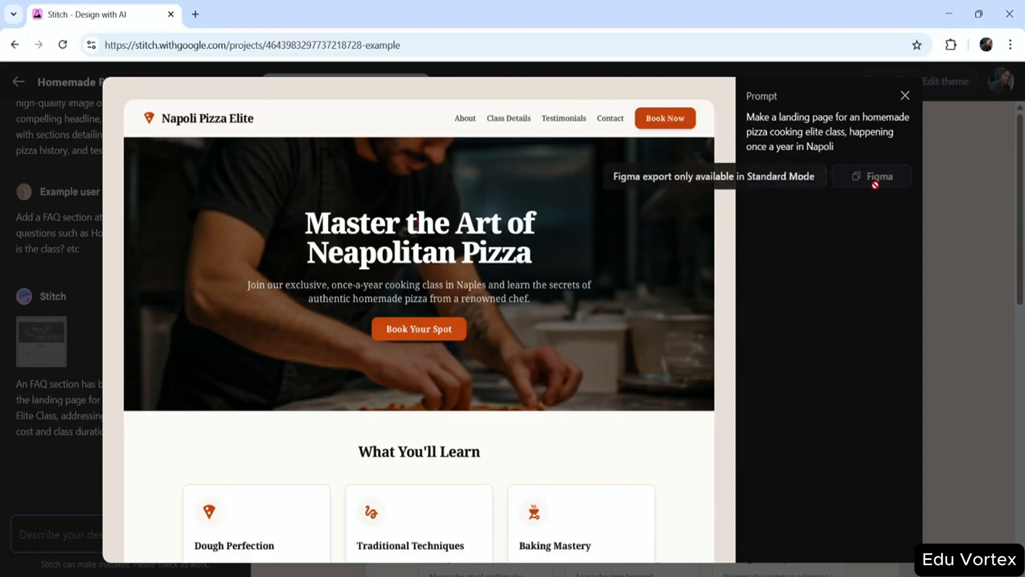
key("Escape")
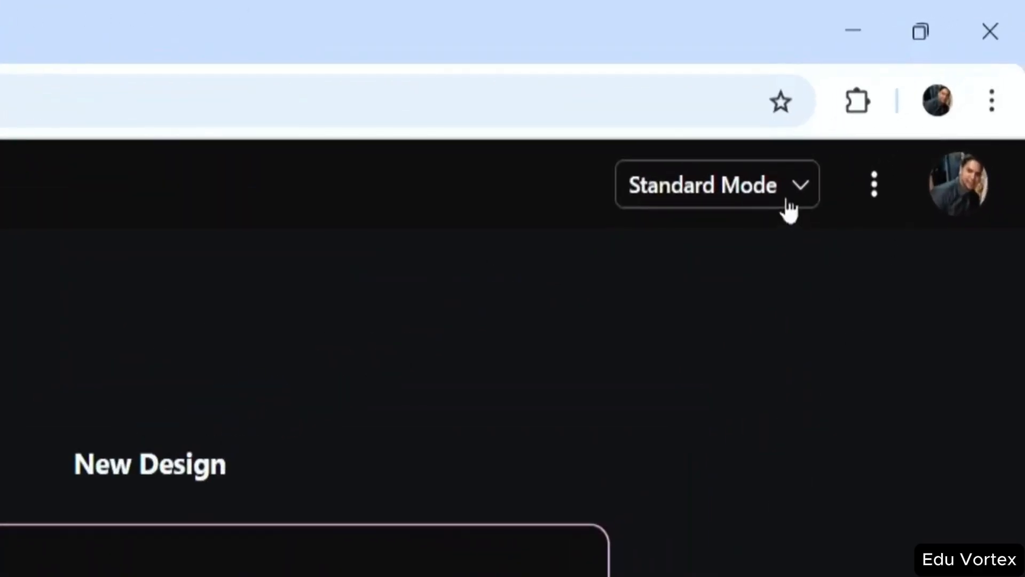
Generate a Standard Mode web design from the prompt "Create a landing page for a weight loss course with testimonials, benefits, pricing, and an urgent CTA".
left_click(789, 208)
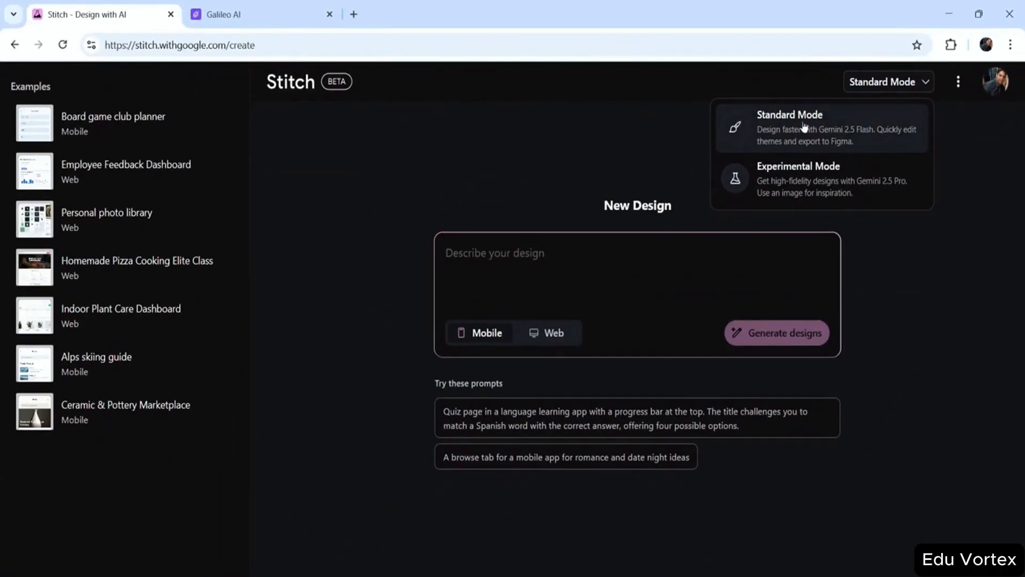
left_click(806, 126)
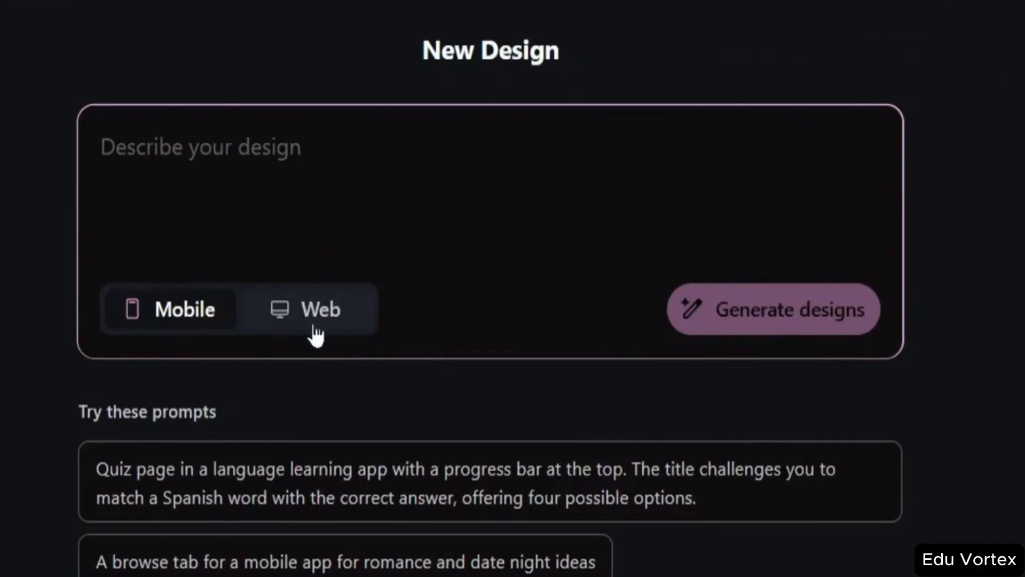
left_click(316, 332)
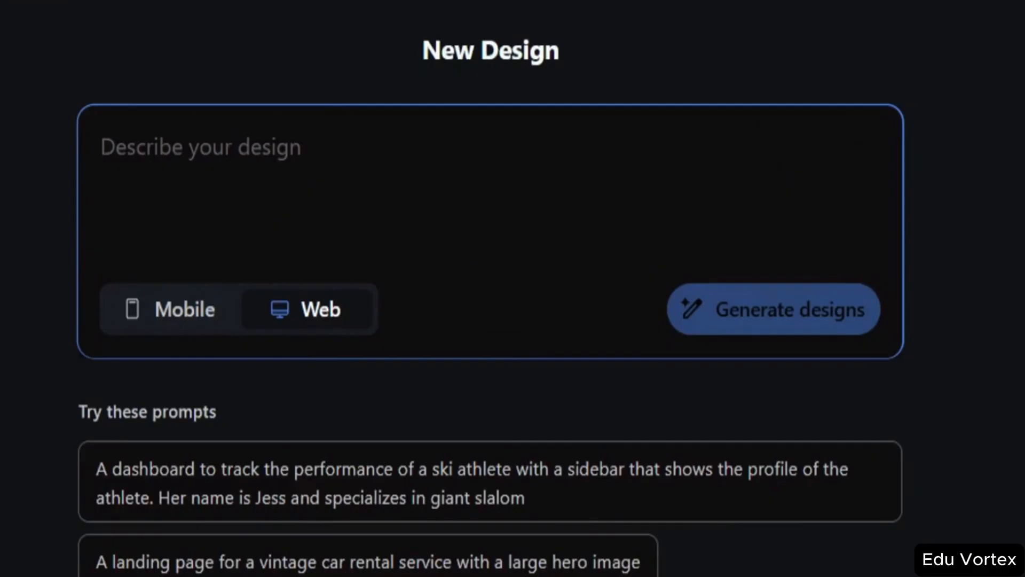
type("Create a landing page for a weight loss course with testimonials, benefits, pricing, and an urgent CTA")
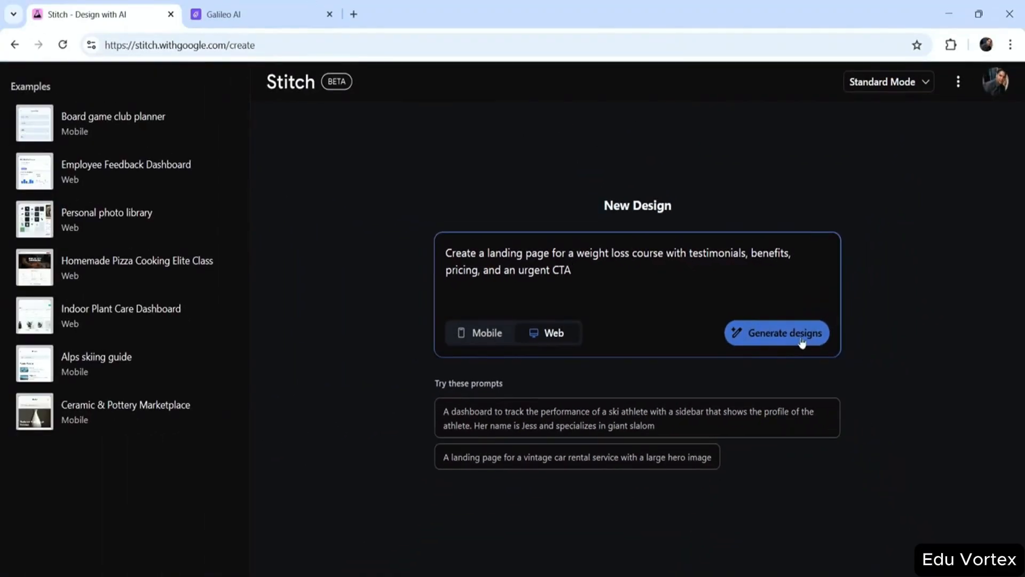
left_click(801, 340)
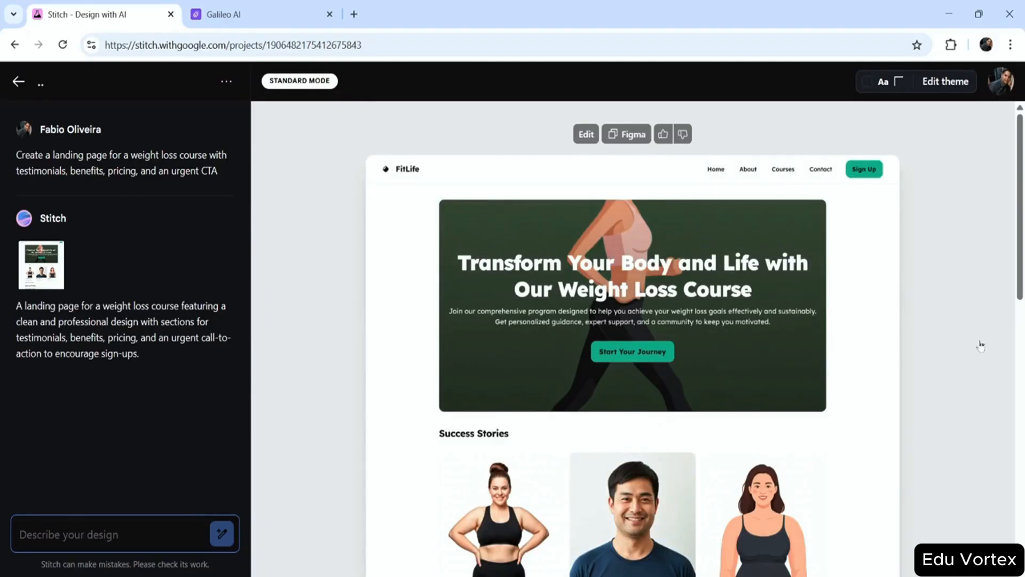
Review the generated weight loss page from the hero through success stories, benefits, pricing plans and limited-time offer to the footer.
scroll(834, 276, "down", 10)
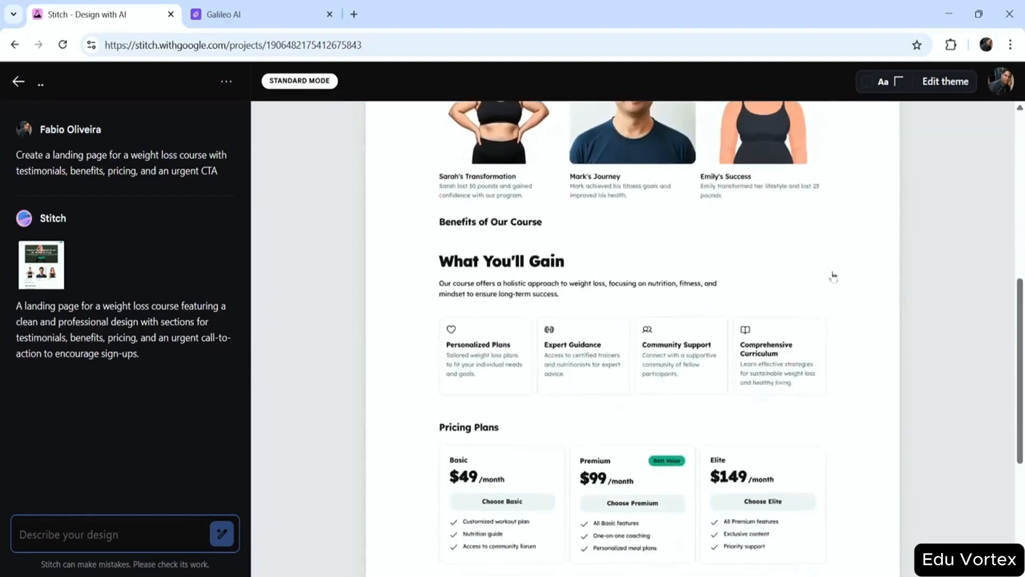
scroll(833, 276, "down", 1)
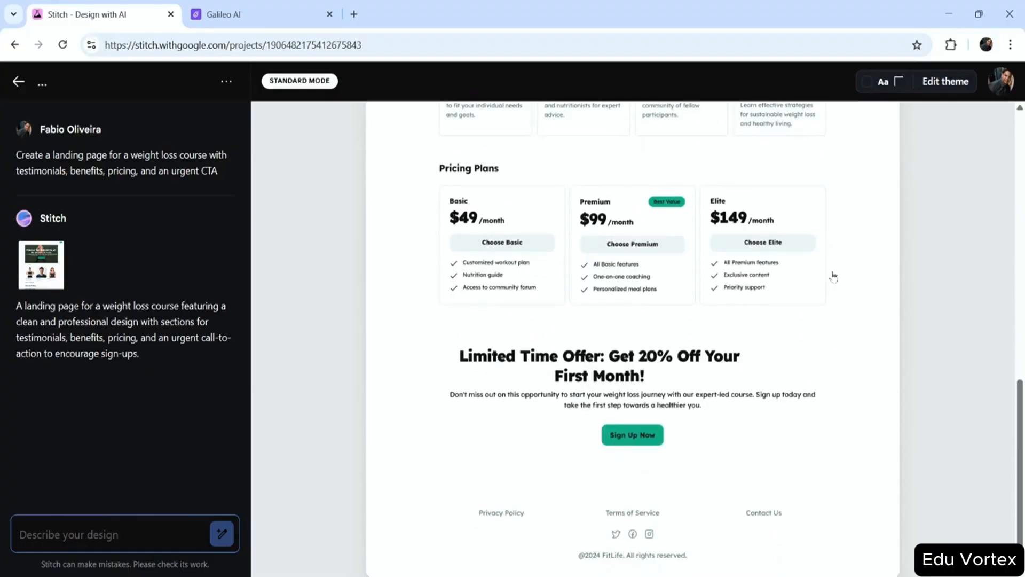
scroll(833, 276, "up", 11)
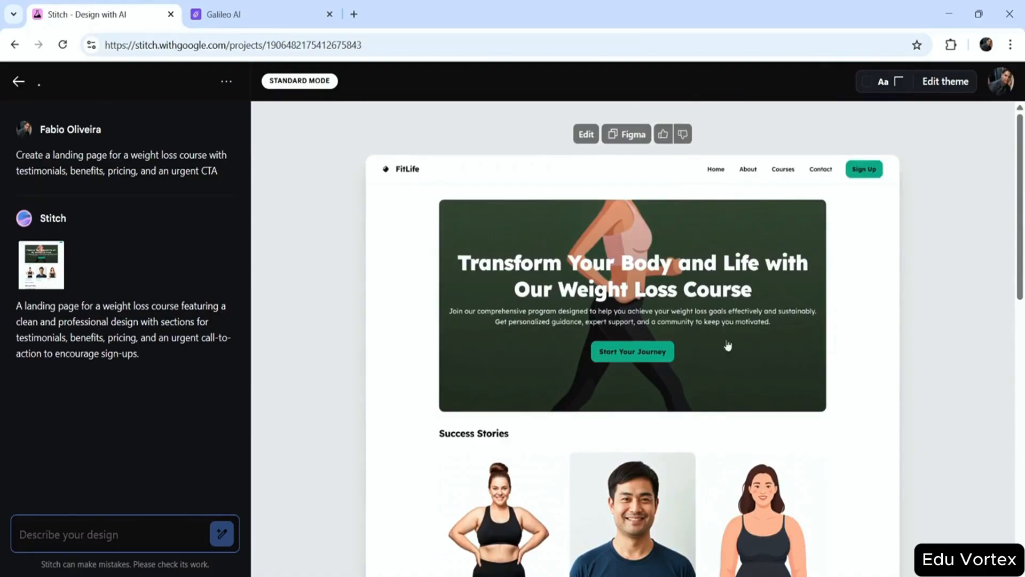
scroll(726, 347, "down", 4)
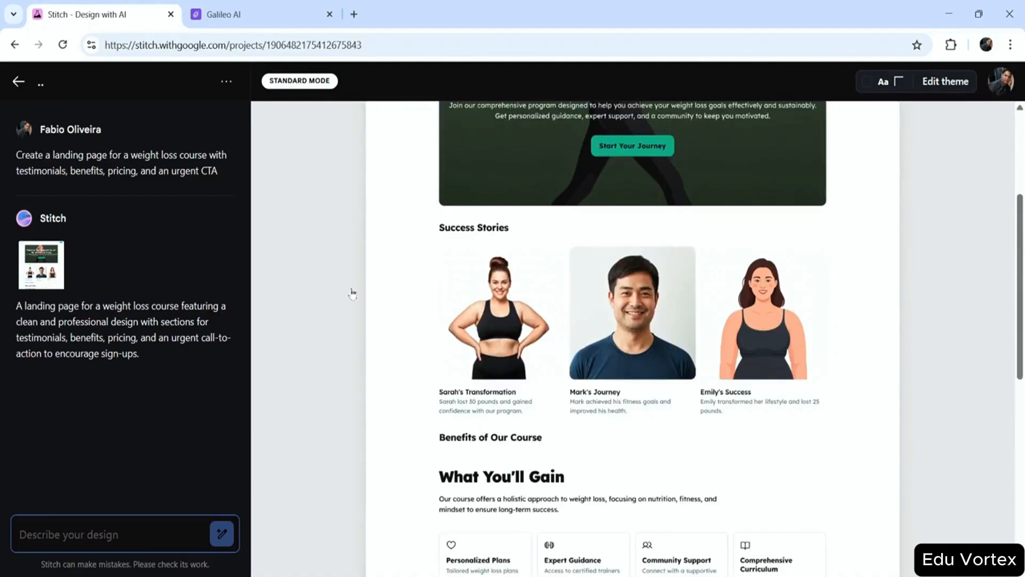
scroll(350, 290, "down", 5)
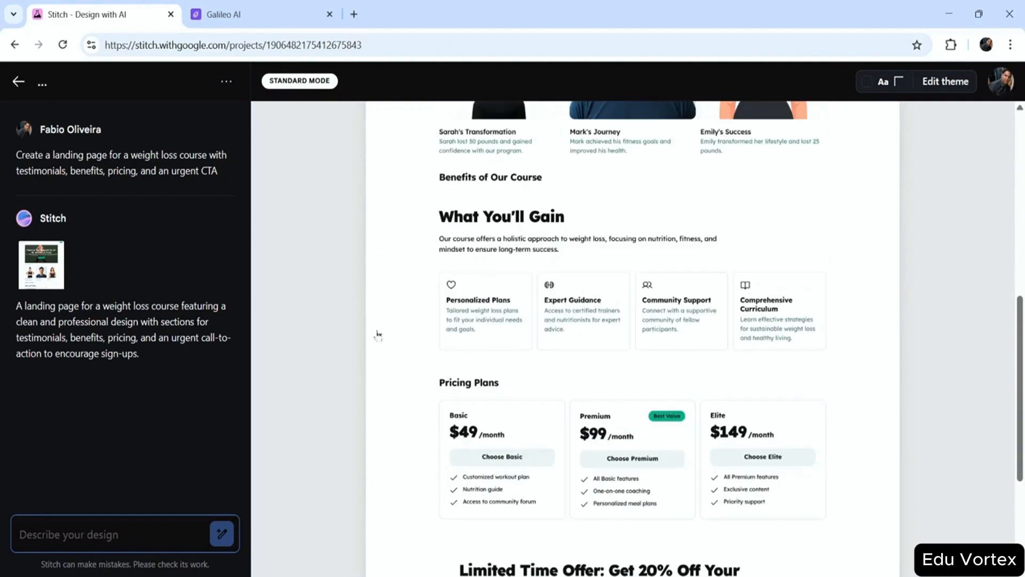
scroll(377, 316, "down", 2)
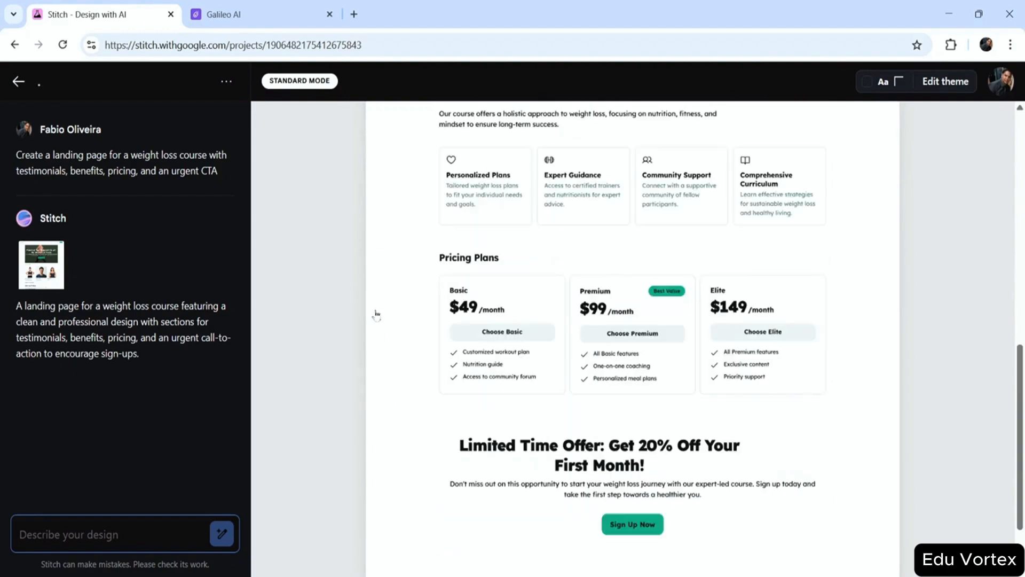
scroll(358, 315, "down", 2)
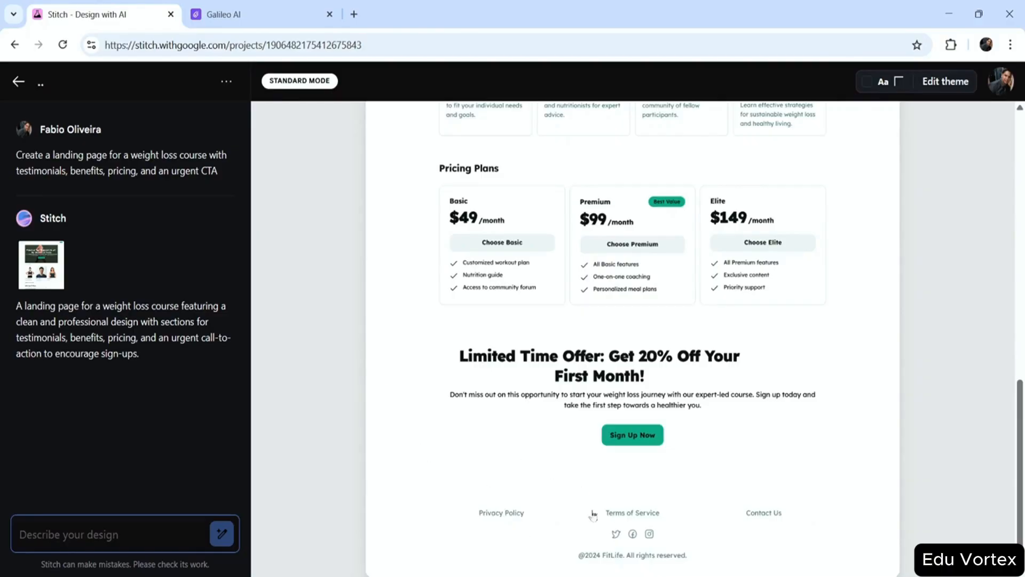
scroll(326, 194, "up", 10)
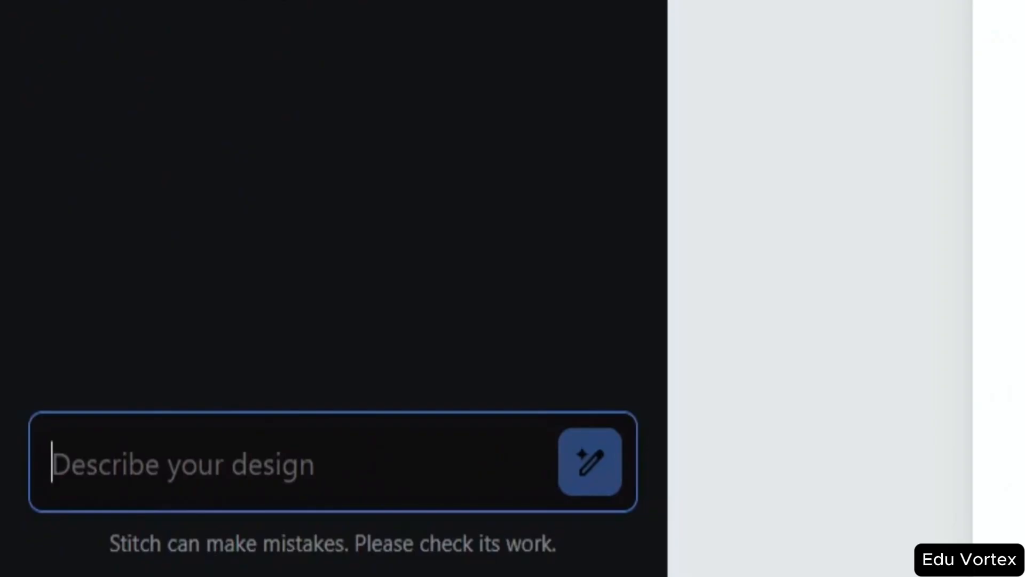
Try to extend the page with the prompt "Add a "How It Works" section with 3 illustrated steps and a 30-day guarantee badge.".
type("Add a \"How It Works\" section with 3 illustrated steps and a 30-day guarantee badge.")
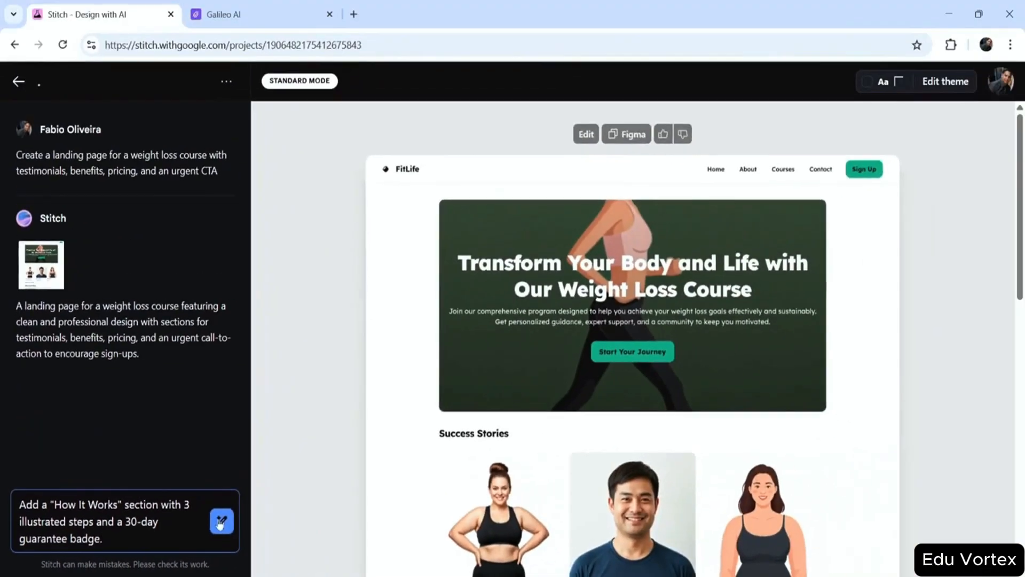
left_click(590, 429)
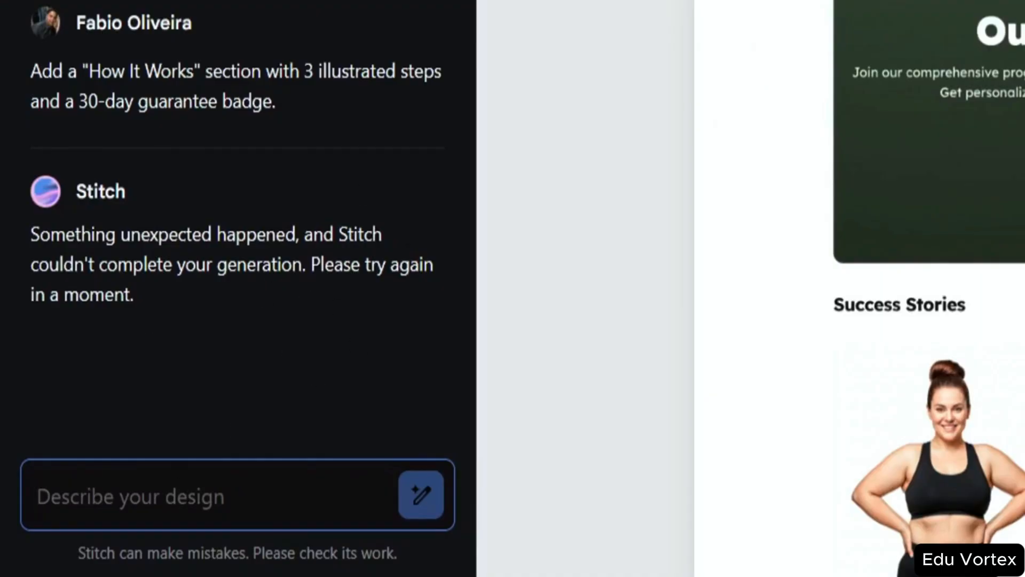
Resubmit the prompt "Add a "How It Works" section with 3 illustrated steps and a 30-day guarantee badge." for the weight loss page.
type("Add a \"How It Works\" section with 3 illustrated steps and a 30-day guarantee badge.")
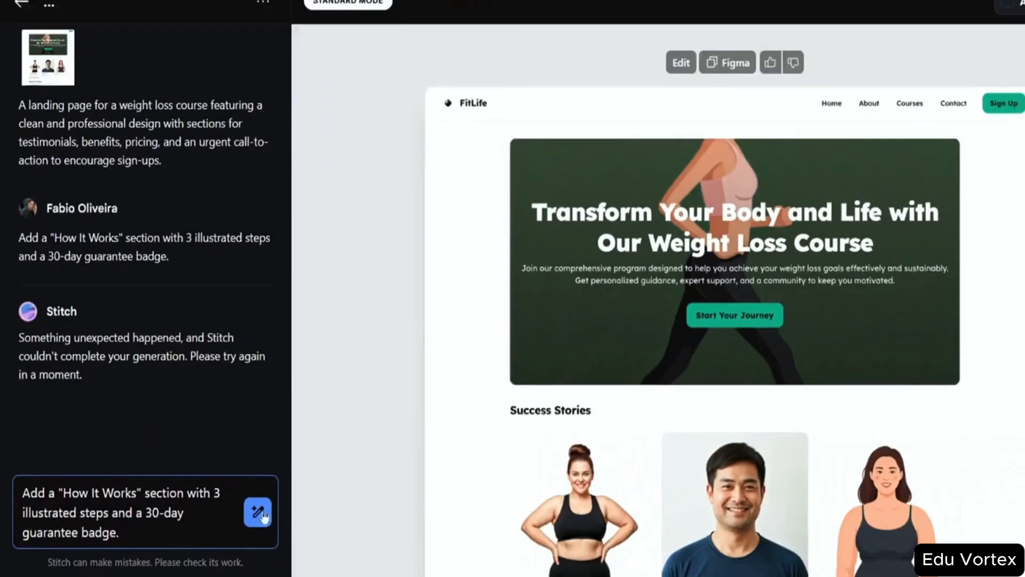
left_click(258, 513)
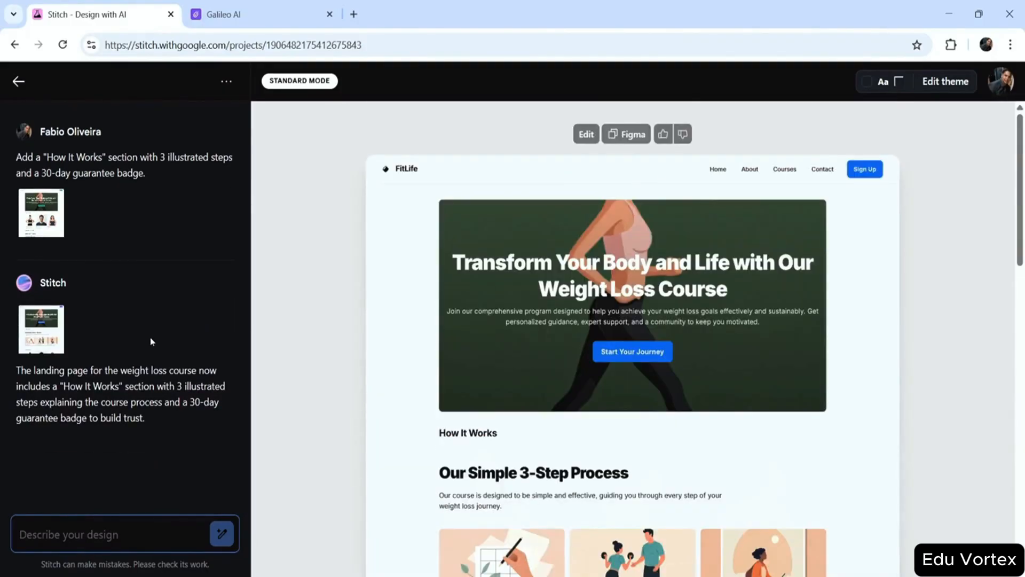
Review the regenerated page from the hero and "How It Works" steps through success stories and benefits to the pricing plans.
scroll(632, 395, "down", 3)
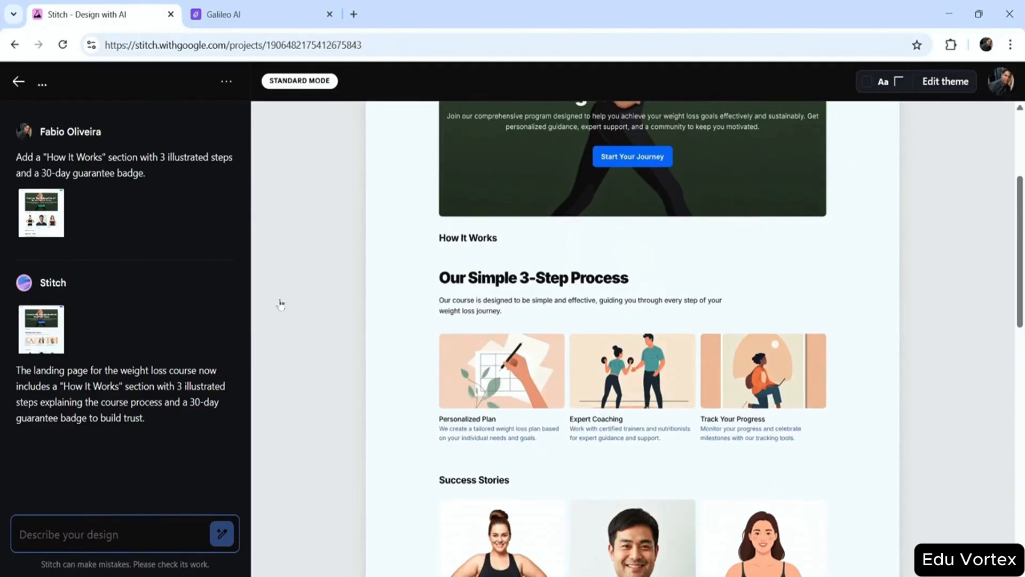
scroll(757, 319, "up", 1)
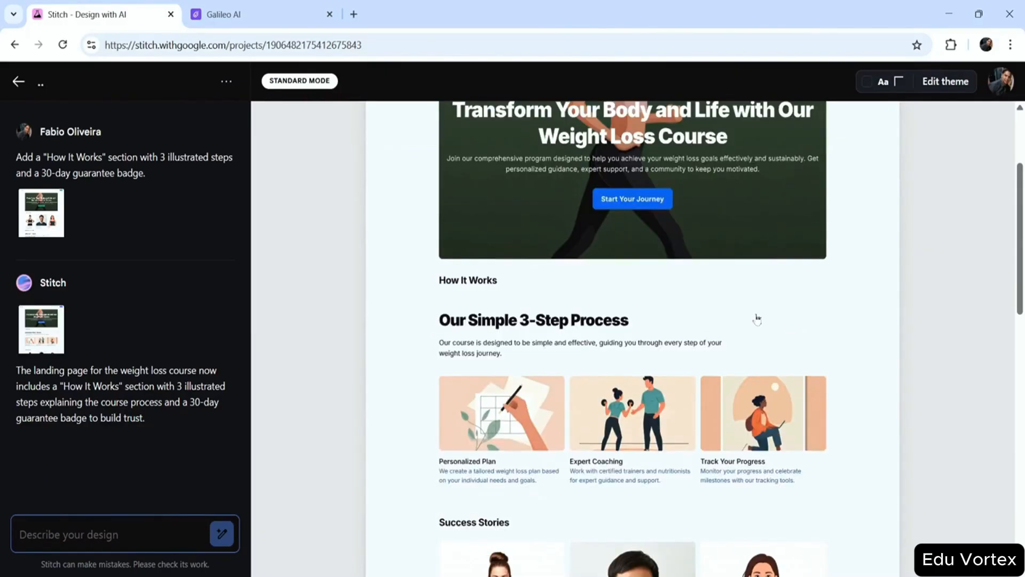
scroll(757, 319, "down", 10)
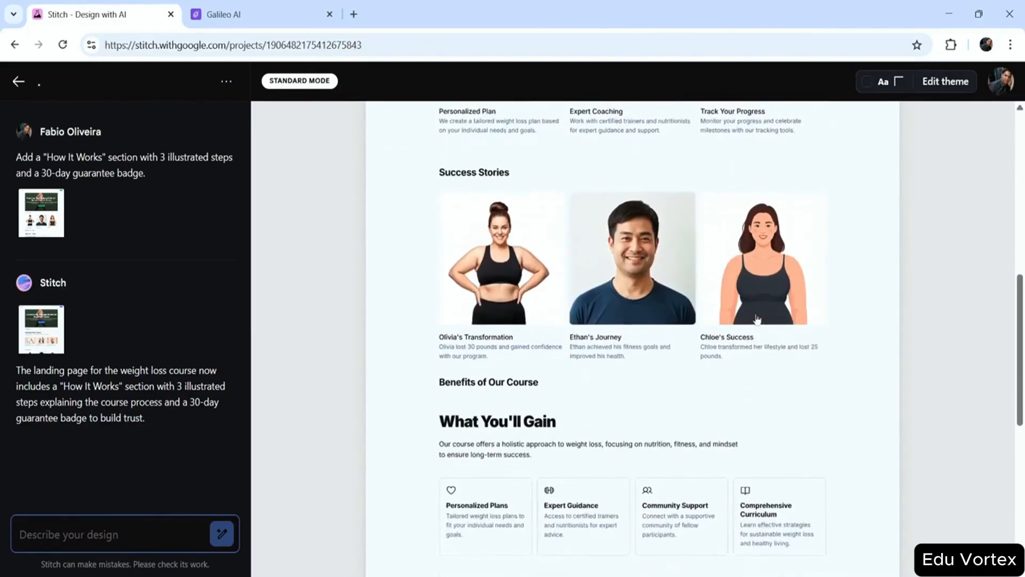
scroll(758, 319, "down", 4)
scroll(758, 319, "up", 15)
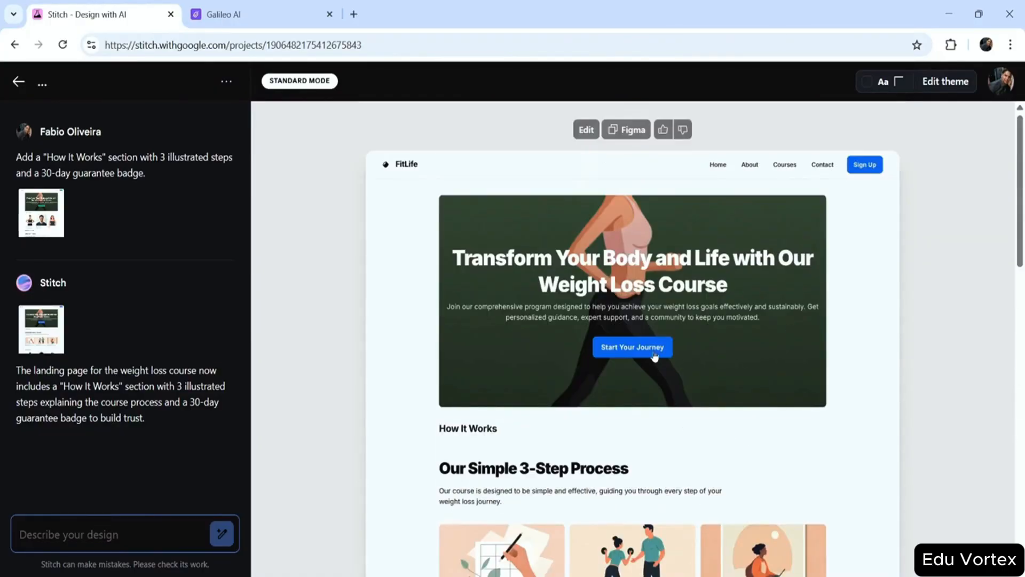
scroll(769, 425, "up", 1)
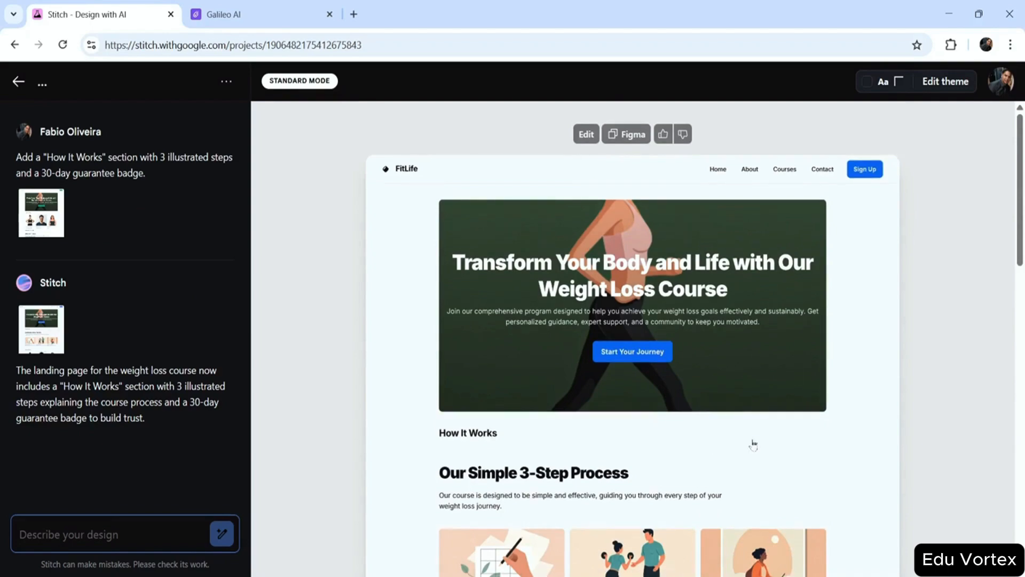
scroll(753, 444, "down", 2)
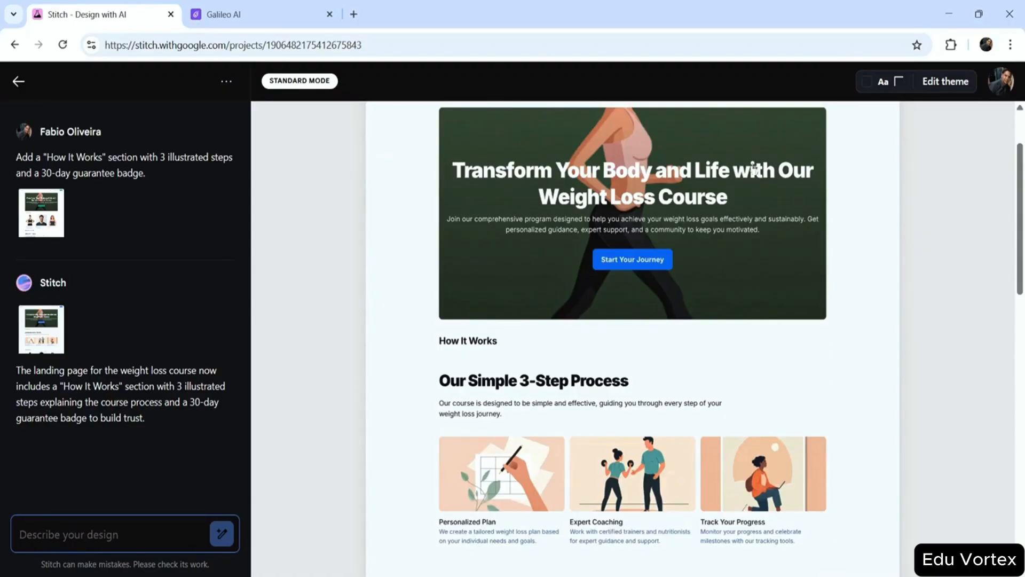
scroll(801, 347, "down", 1)
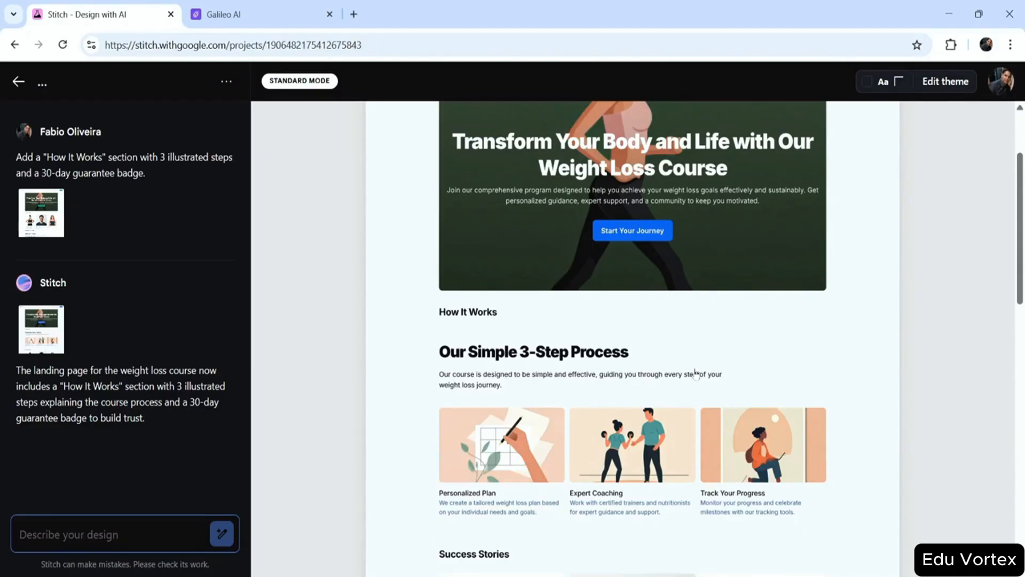
scroll(843, 390, "down", 7)
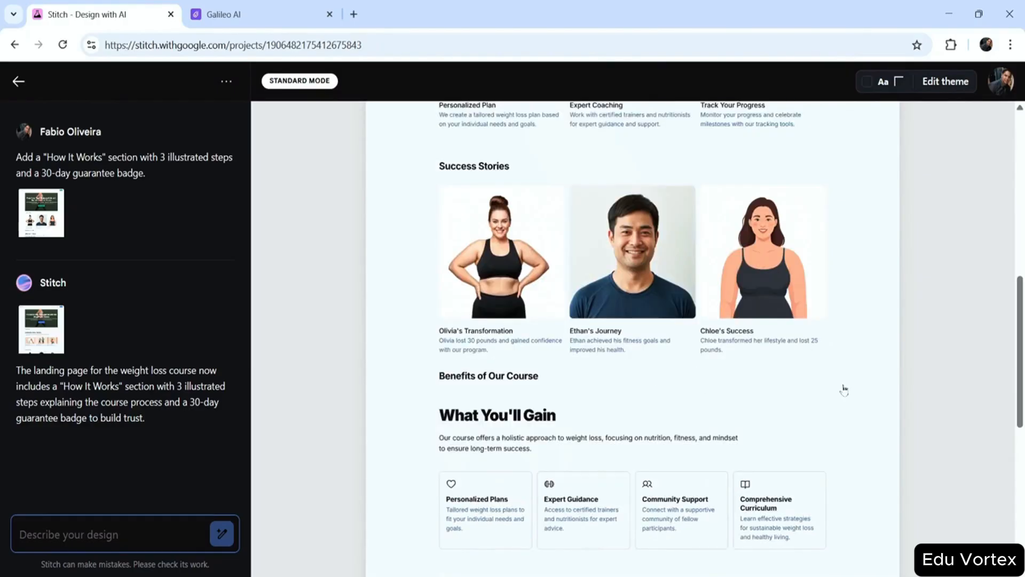
scroll(854, 377, "up", 3)
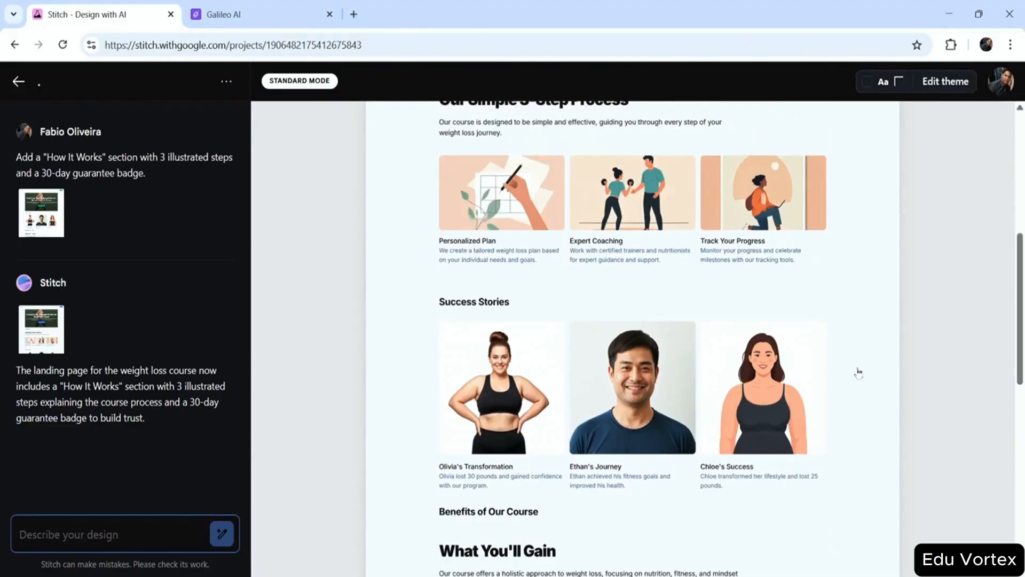
scroll(857, 372, "down", 2)
scroll(848, 377, "down", 3)
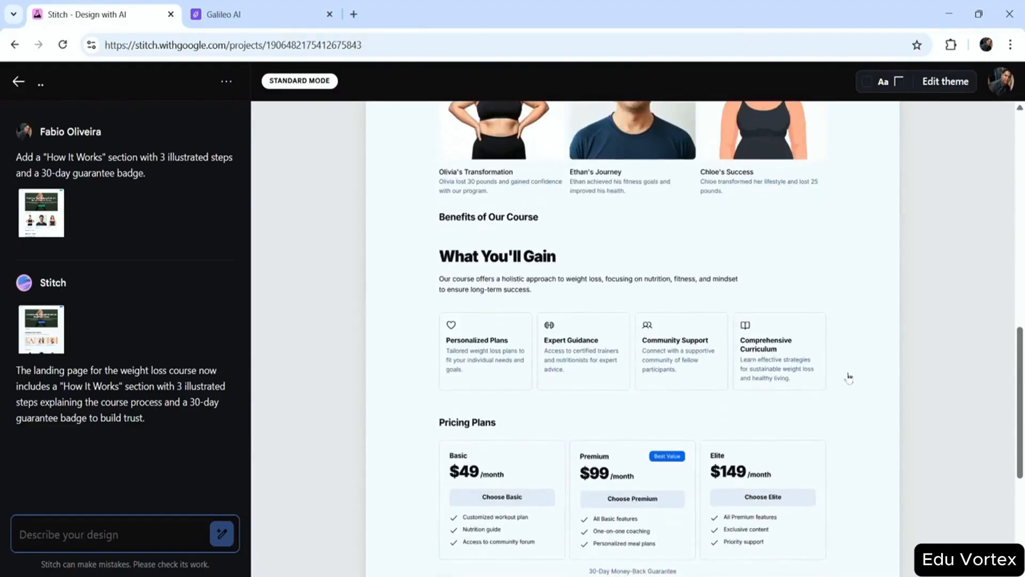
scroll(855, 321, "up", 15)
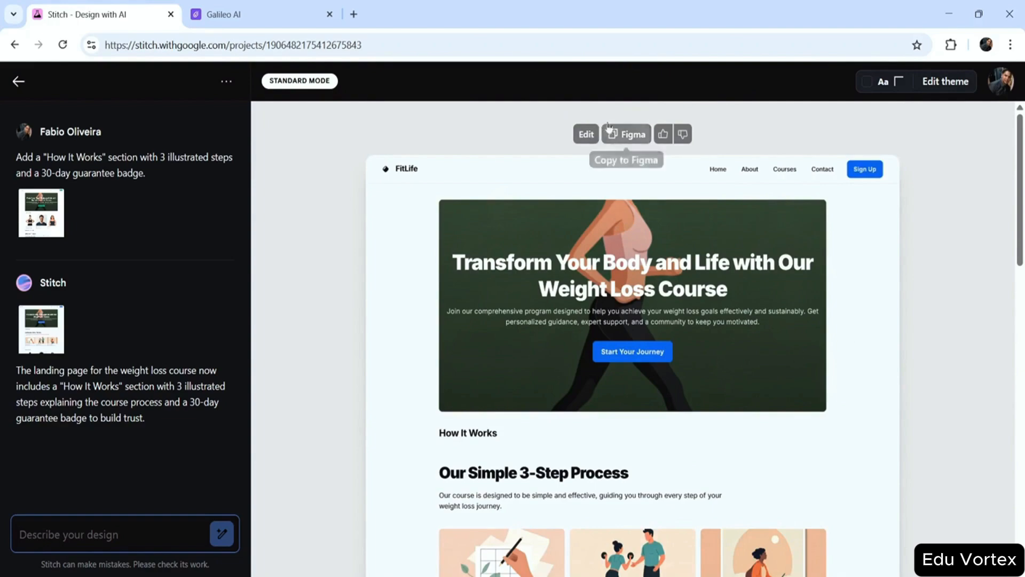
Edit the design with the prompt "Add a 'Before/After' comparison with photos." and review the new Before & After section.
left_click(587, 135)
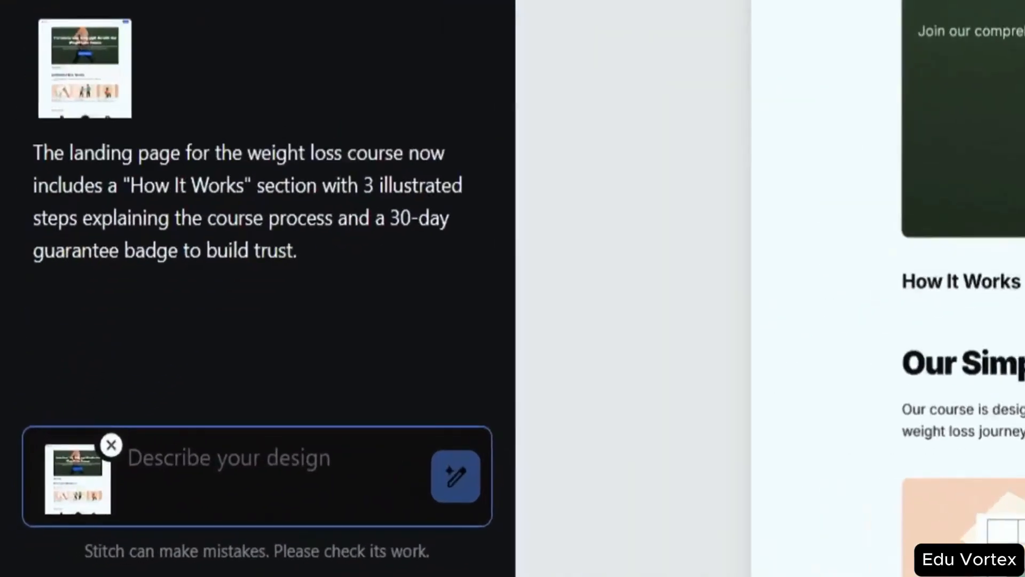
type("Add a 'Before/After' comparison with photos.")
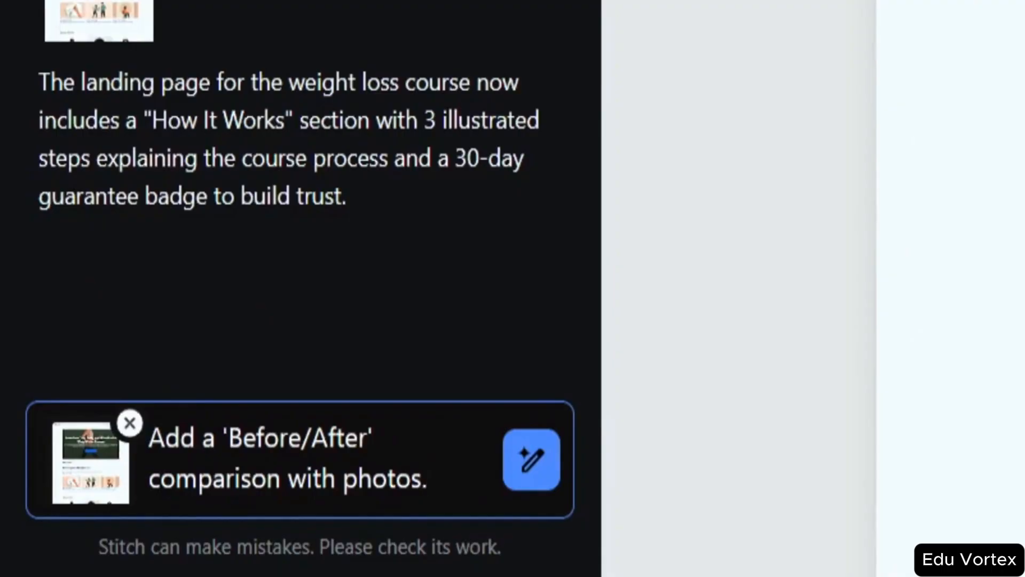
left_click(521, 465)
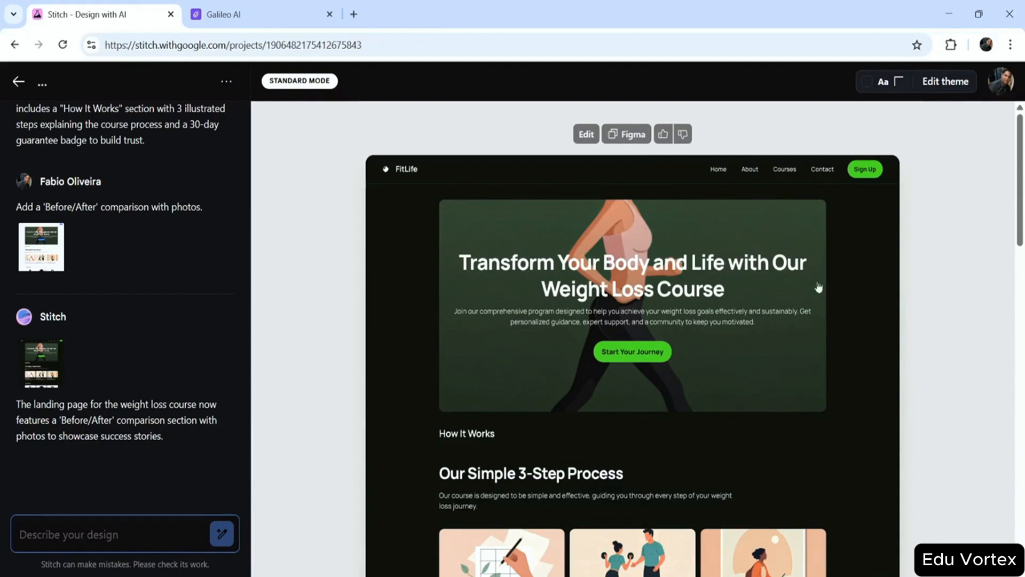
scroll(805, 396, "down", 1)
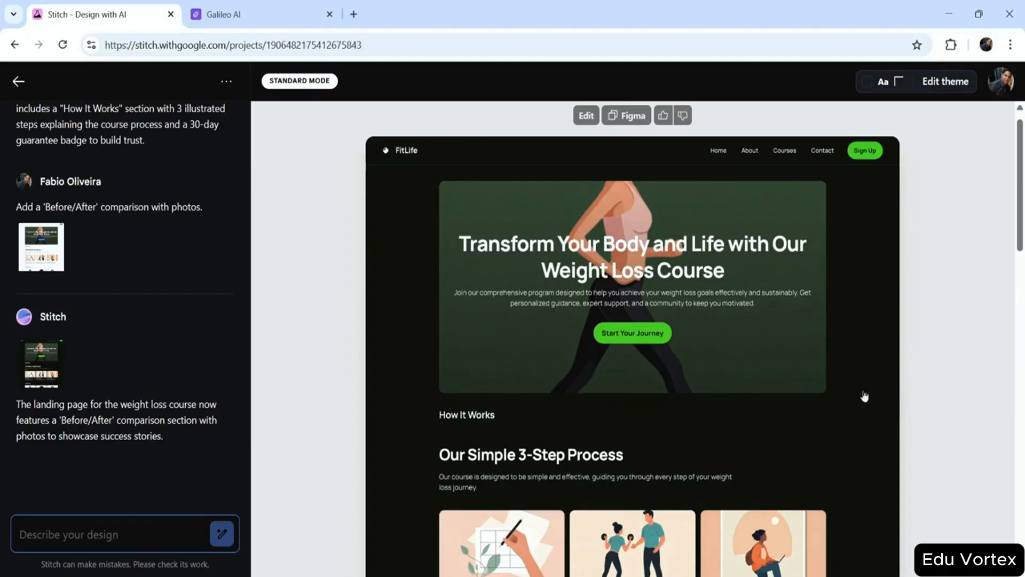
scroll(870, 360, "down", 10)
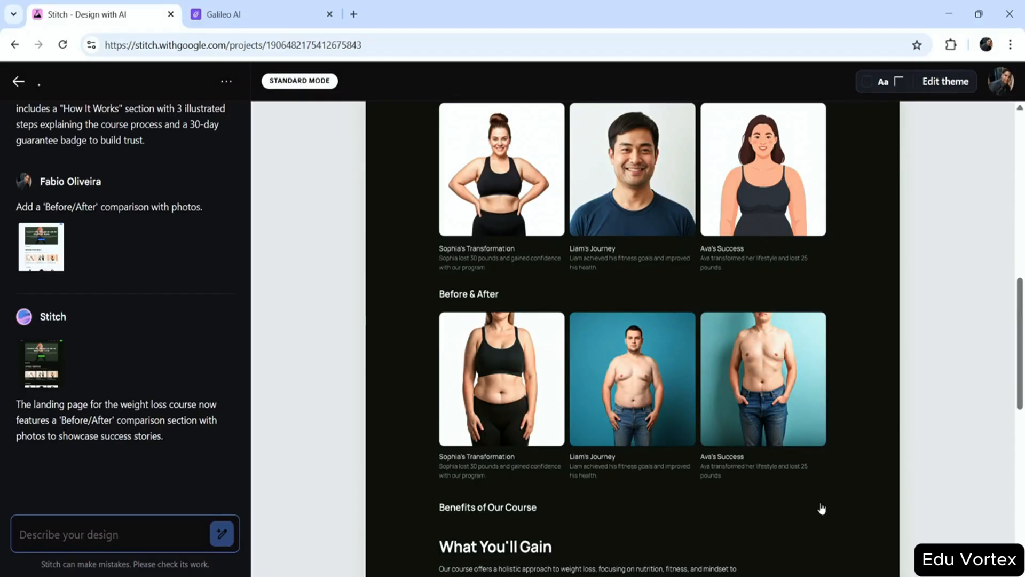
scroll(869, 368, "down", 1)
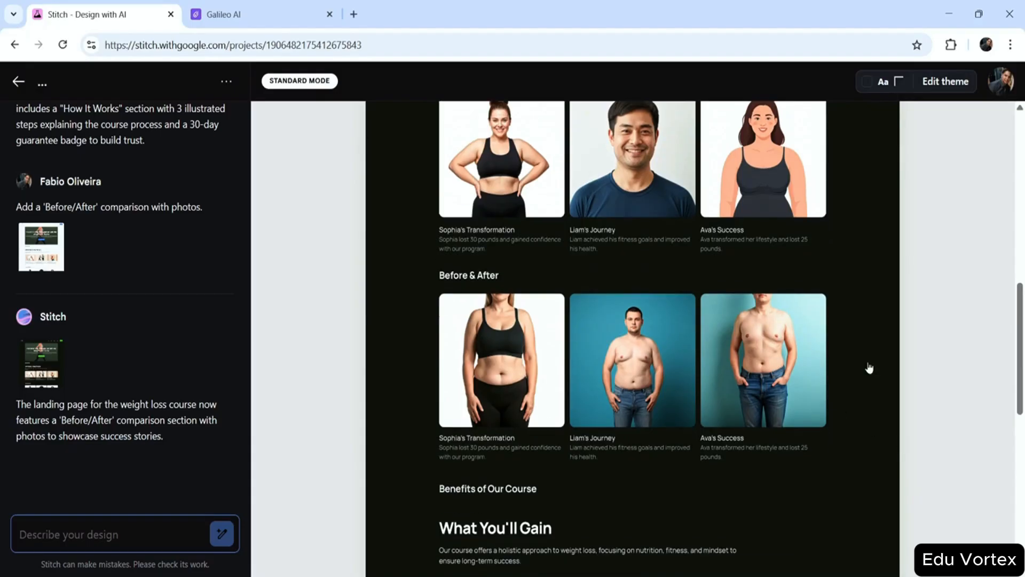
scroll(908, 334, "up", 1)
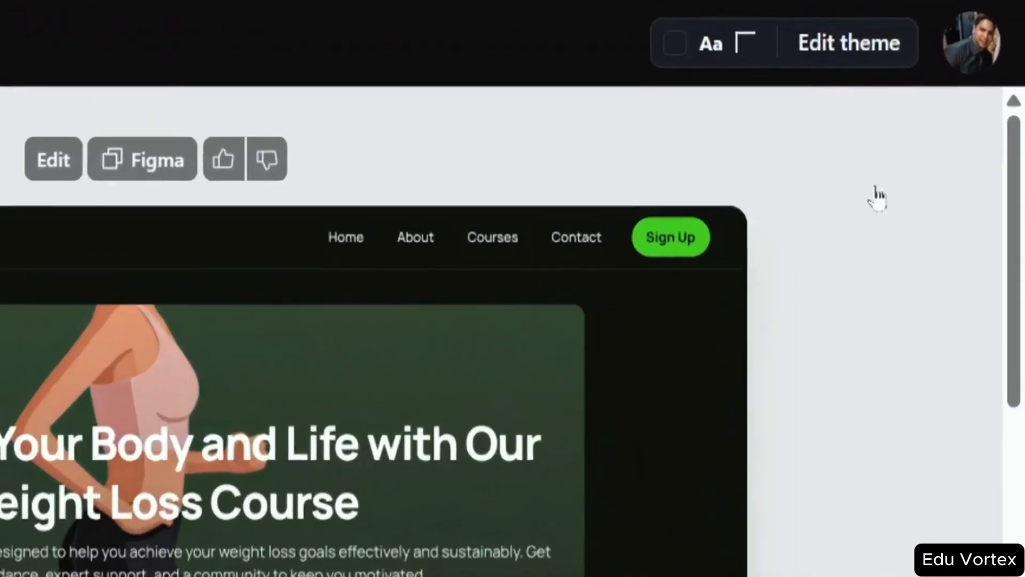
Set the page theme's appearance to Light and apply the theme.
left_click(833, 48)
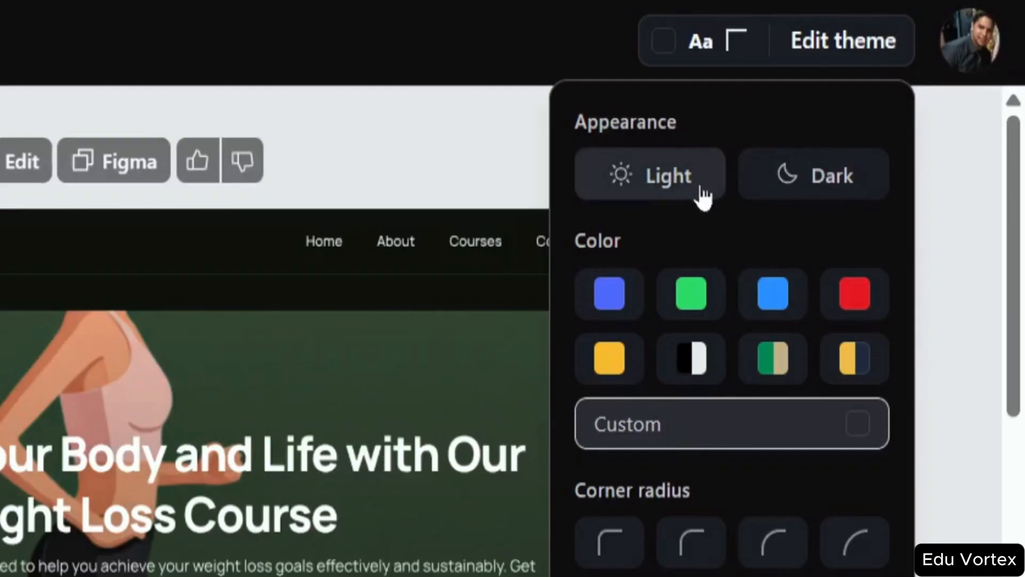
left_click(678, 189)
scroll(677, 181, "down", 5)
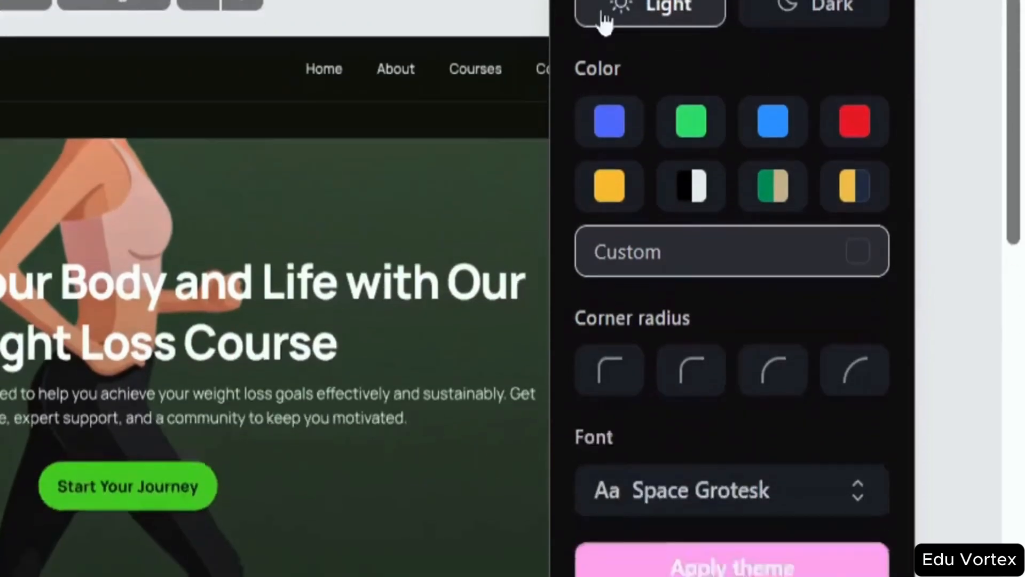
left_click(780, 523)
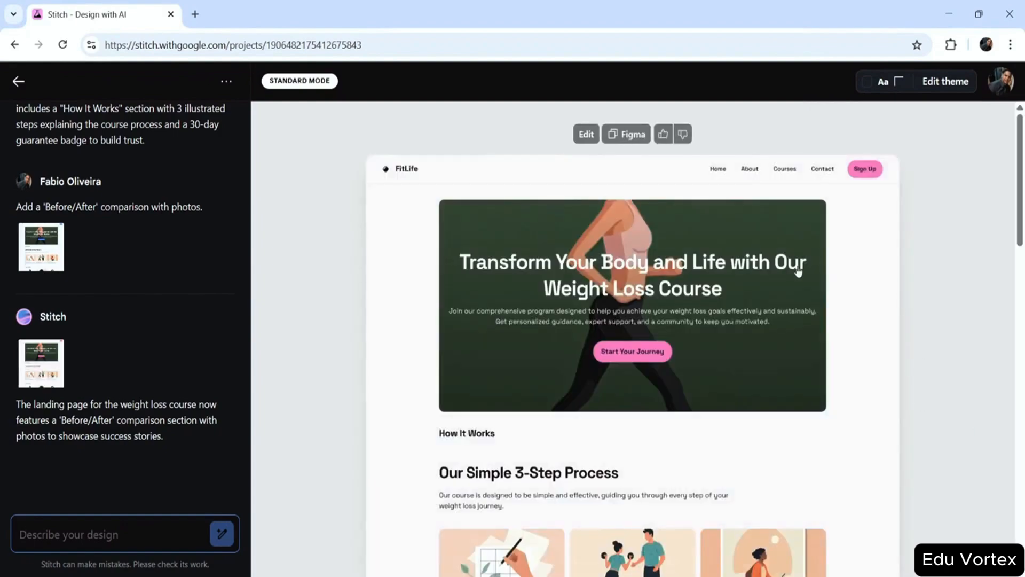
Check the light page down to its pricing plans, set the theme color to blue #359EFF and apply it.
scroll(799, 271, "down", 6)
scroll(798, 272, "down", 10)
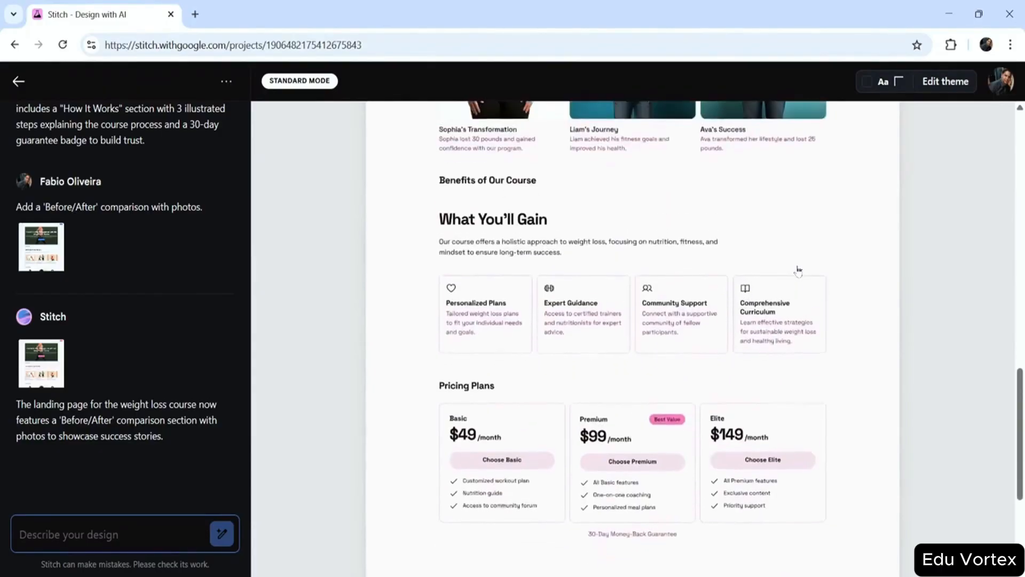
scroll(799, 271, "up", 16)
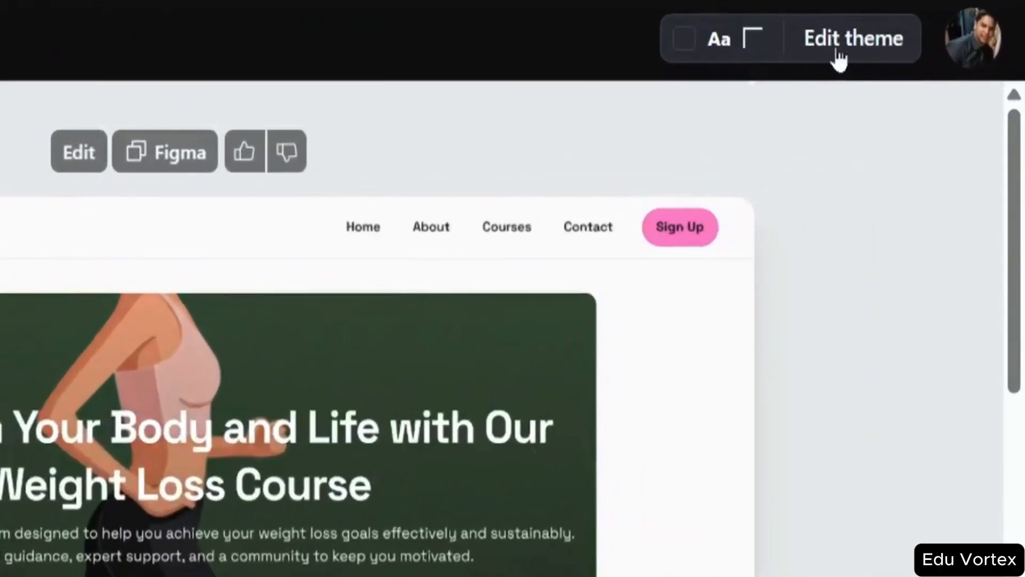
left_click(933, 86)
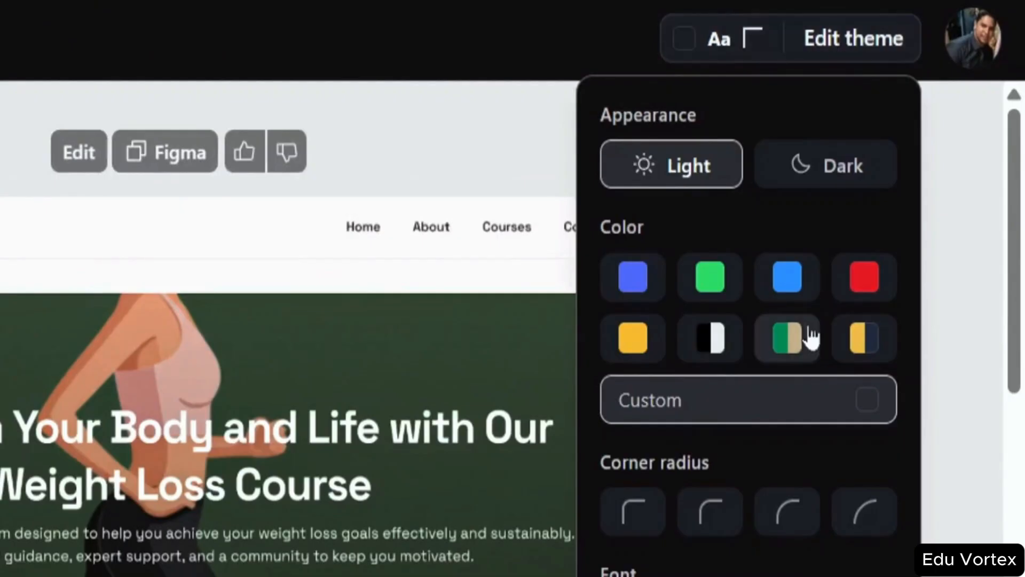
left_click(799, 297)
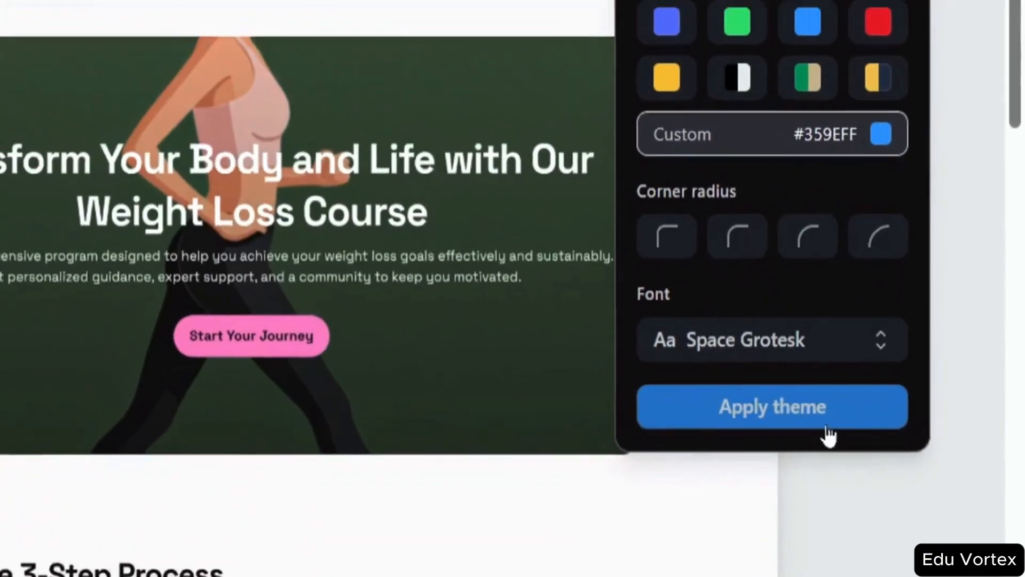
left_click(808, 433)
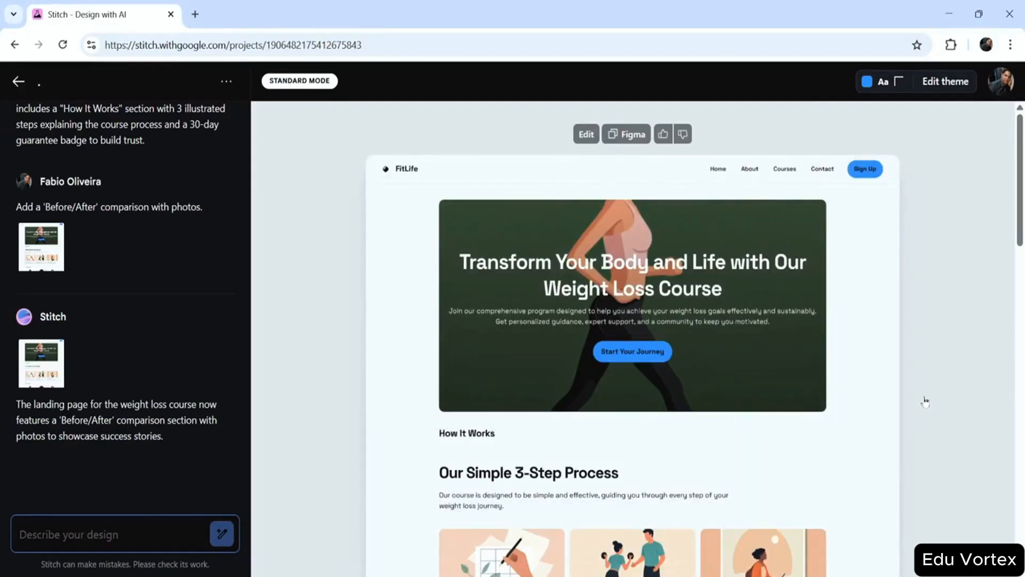
Review the blue-themed page from the hero through the 3-step process and success stories to the Before & After section.
scroll(970, 265, "down", 3)
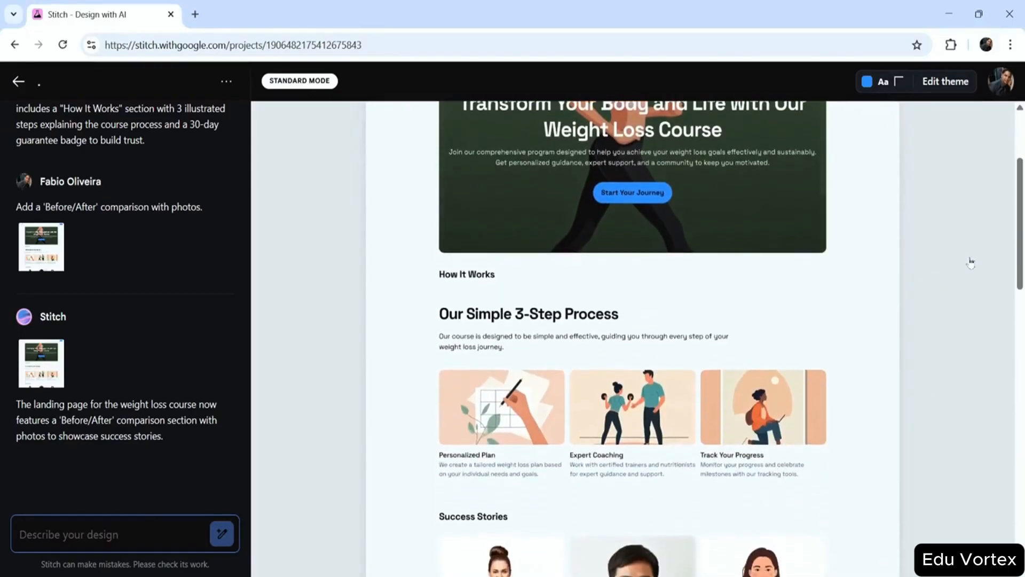
scroll(971, 263, "up", 3)
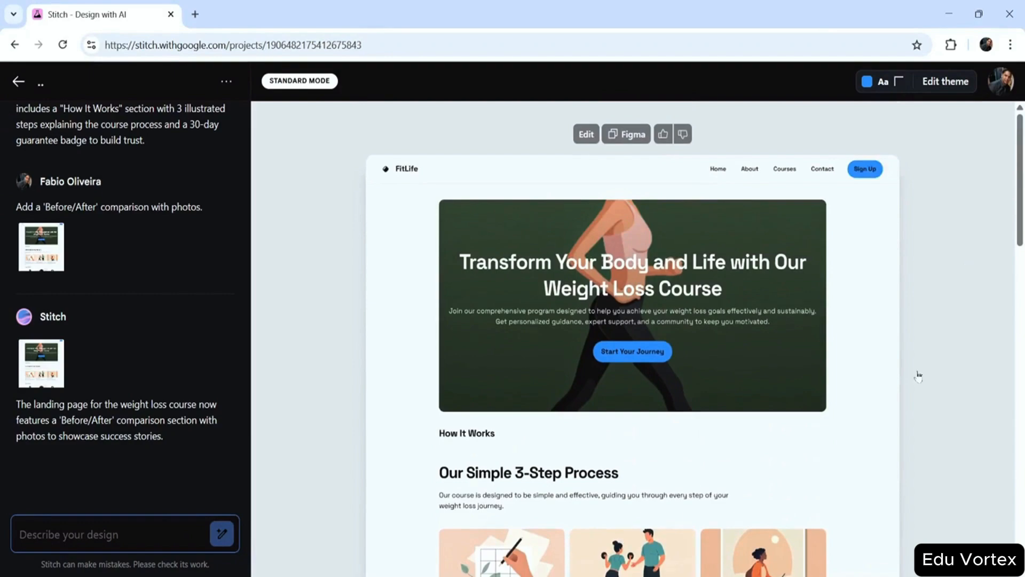
scroll(820, 294, "down", 15)
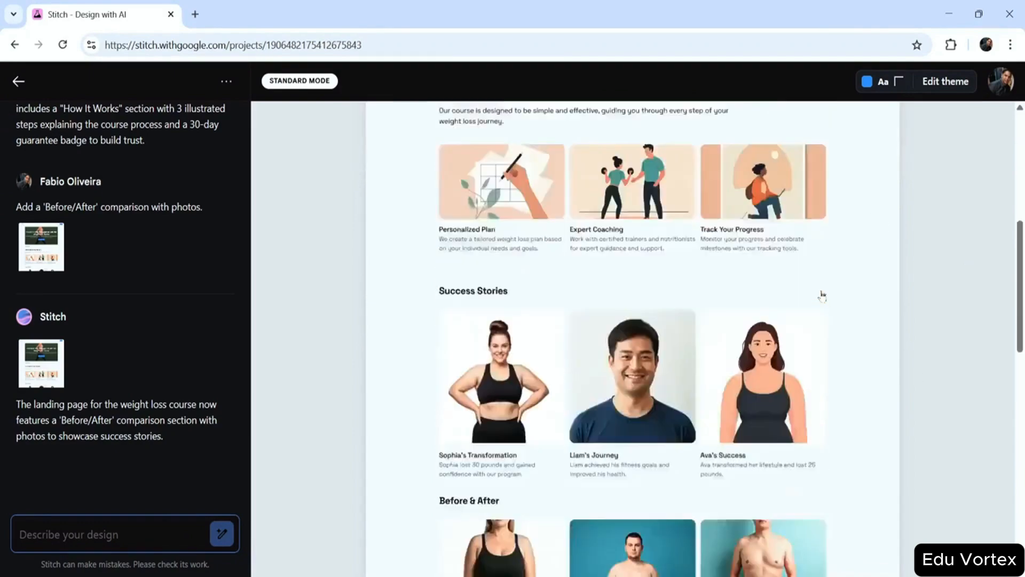
scroll(822, 297, "down", 3)
scroll(883, 384, "up", 15)
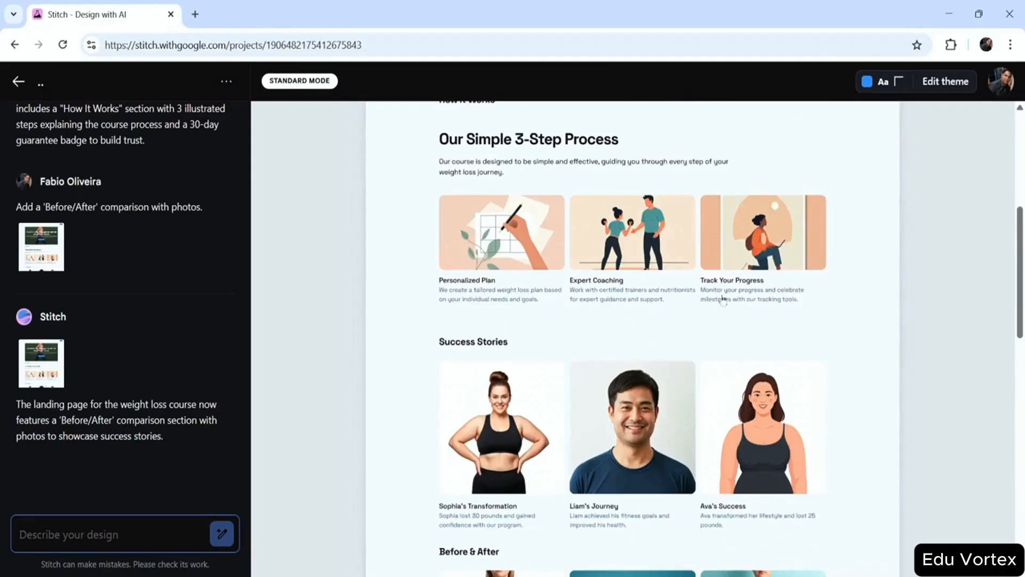
scroll(838, 294, "down", 3)
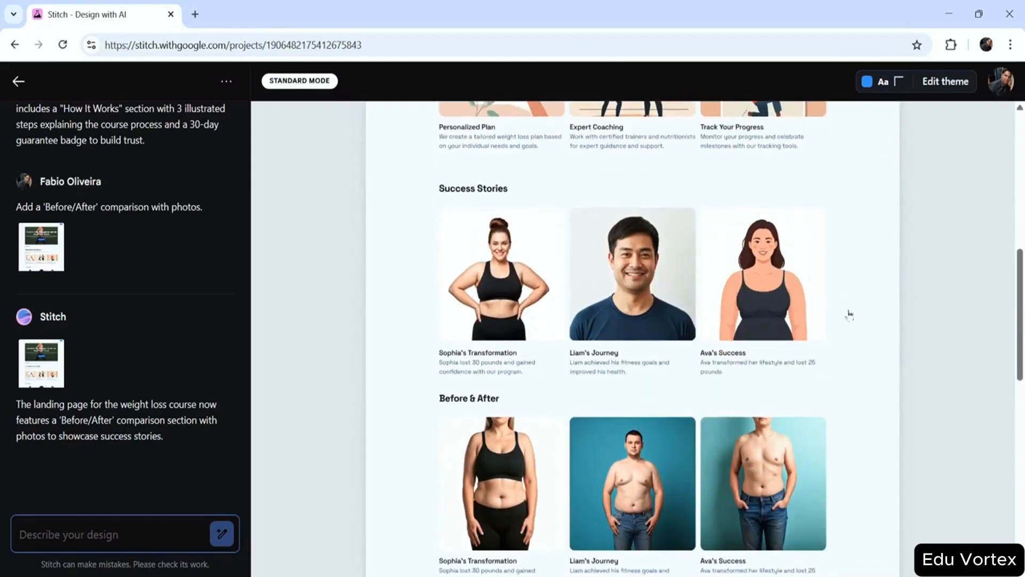
scroll(857, 354, "down", 3)
scroll(854, 352, "up", 15)
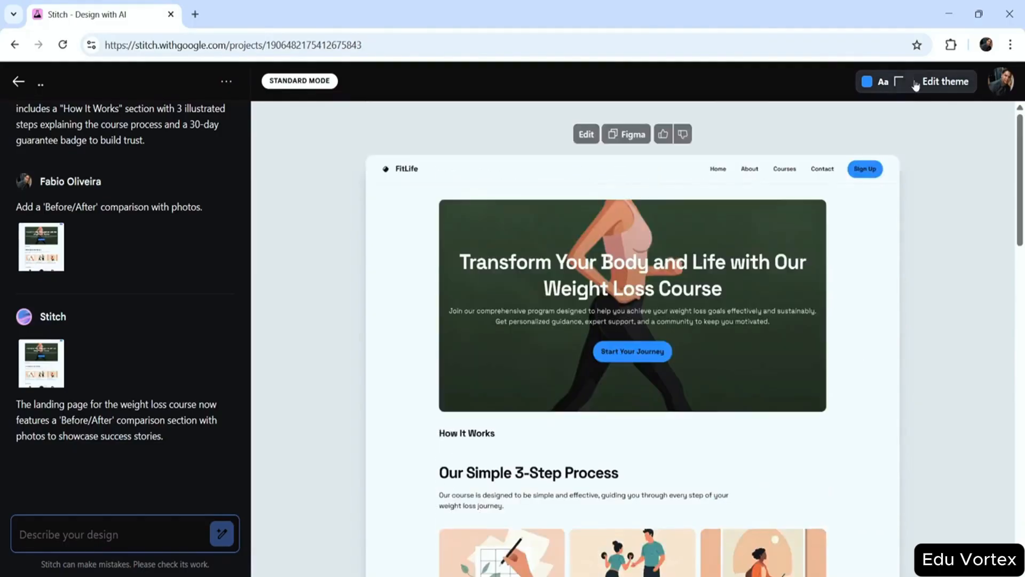
Set the theme's custom color to green #00c903, apply it and check the page through the 3-step process and success stories.
left_click(916, 85)
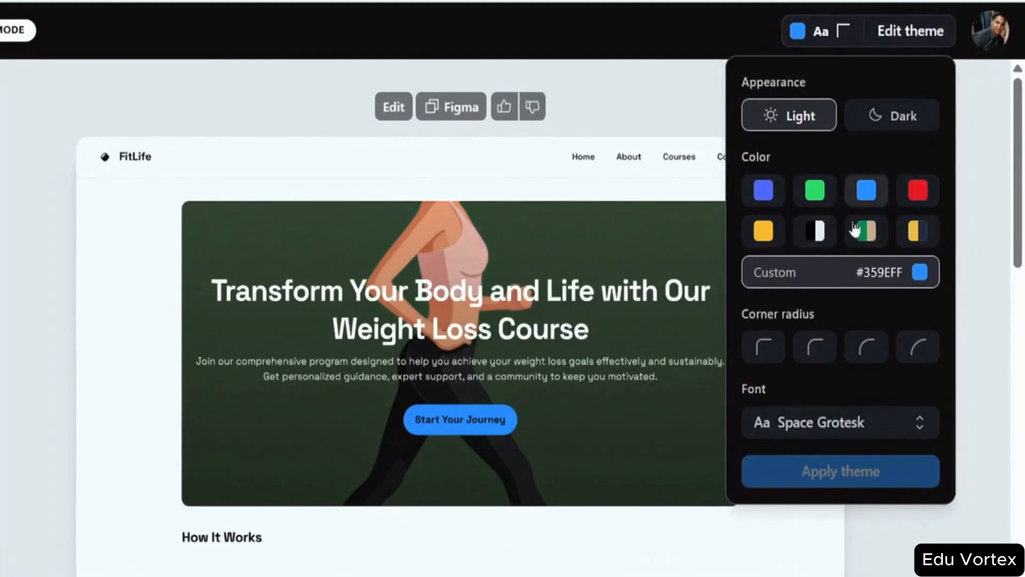
left_click(825, 278)
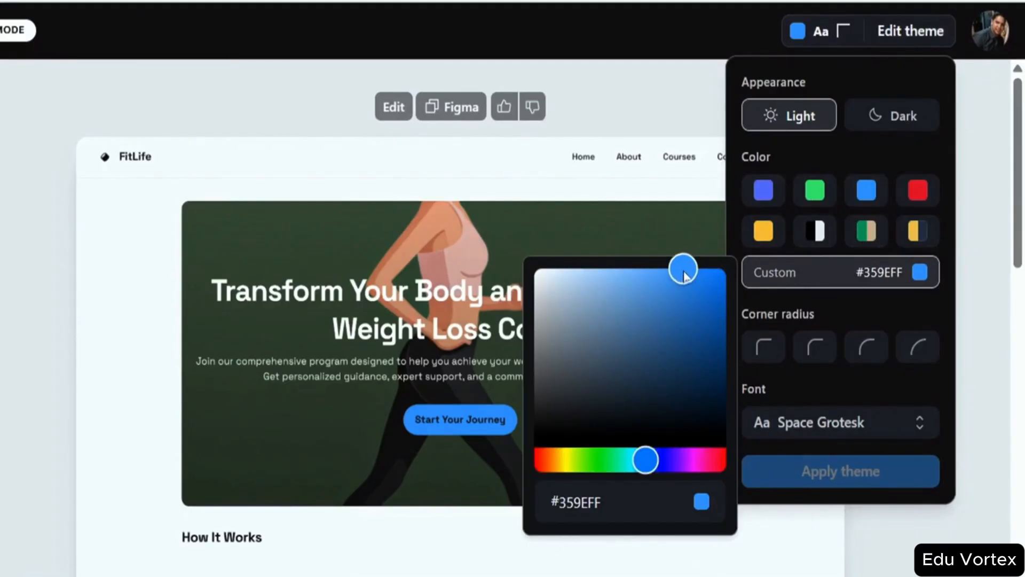
left_click_drag(682, 271, 680, 298)
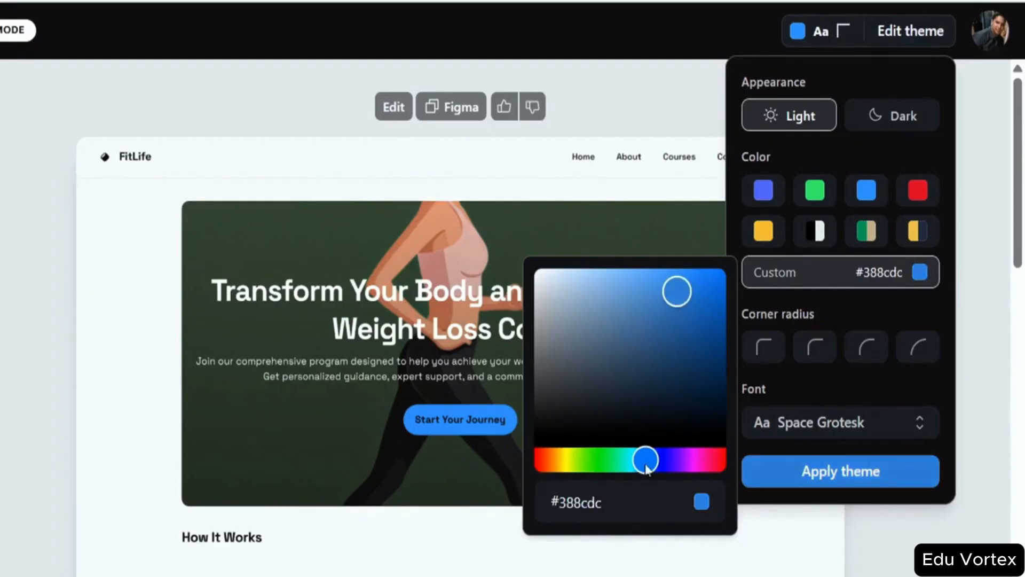
left_click_drag(648, 469, 602, 477)
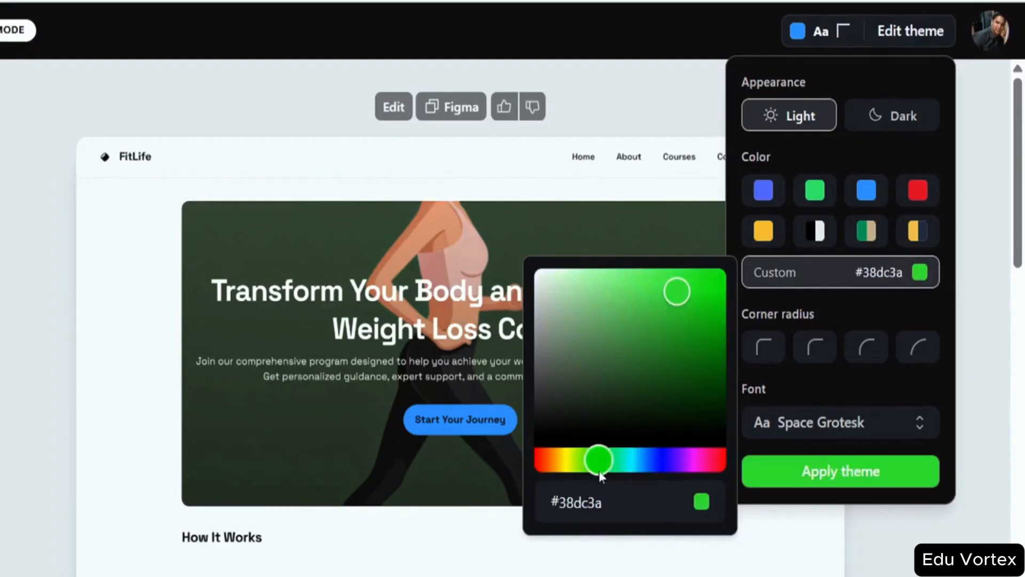
left_click_drag(662, 309, 723, 299)
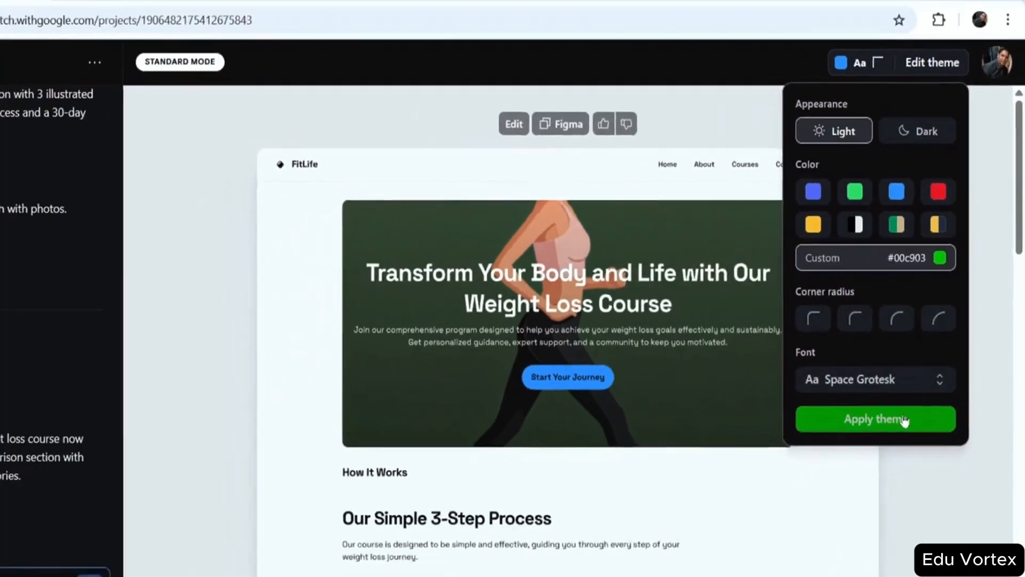
left_click(904, 422)
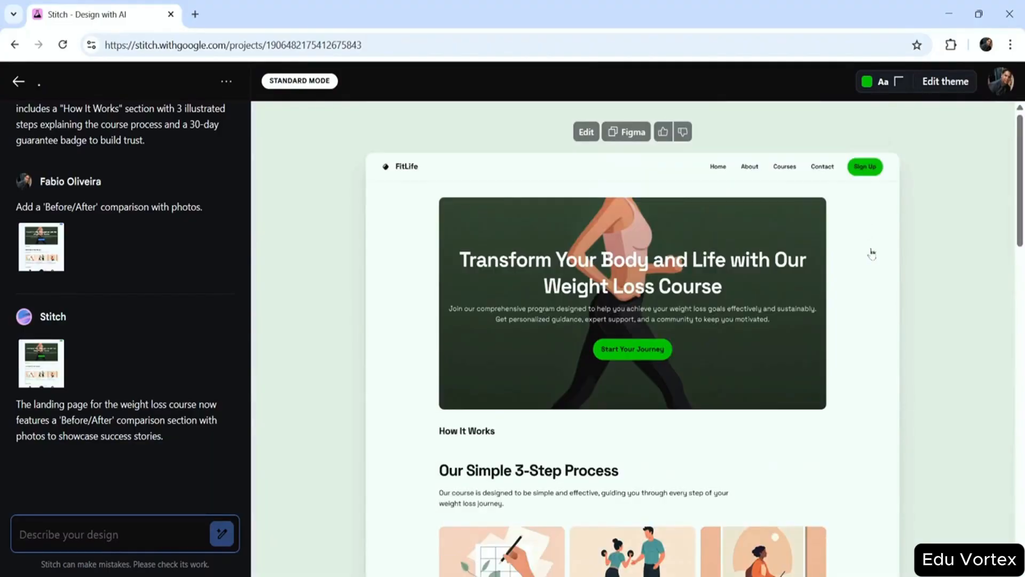
scroll(871, 254, "down", 5)
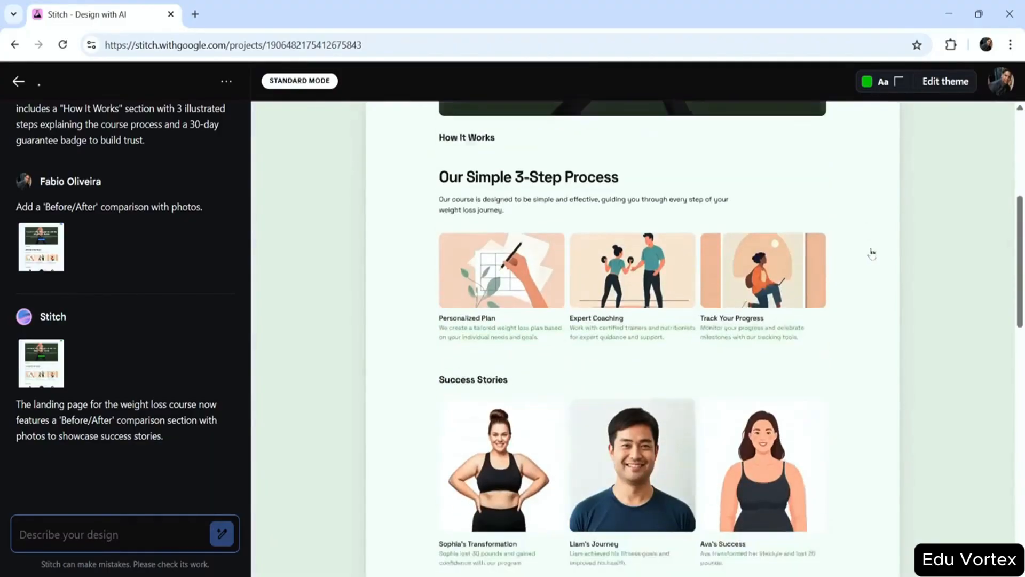
scroll(870, 252, "up", 4)
scroll(868, 348, "up", 1)
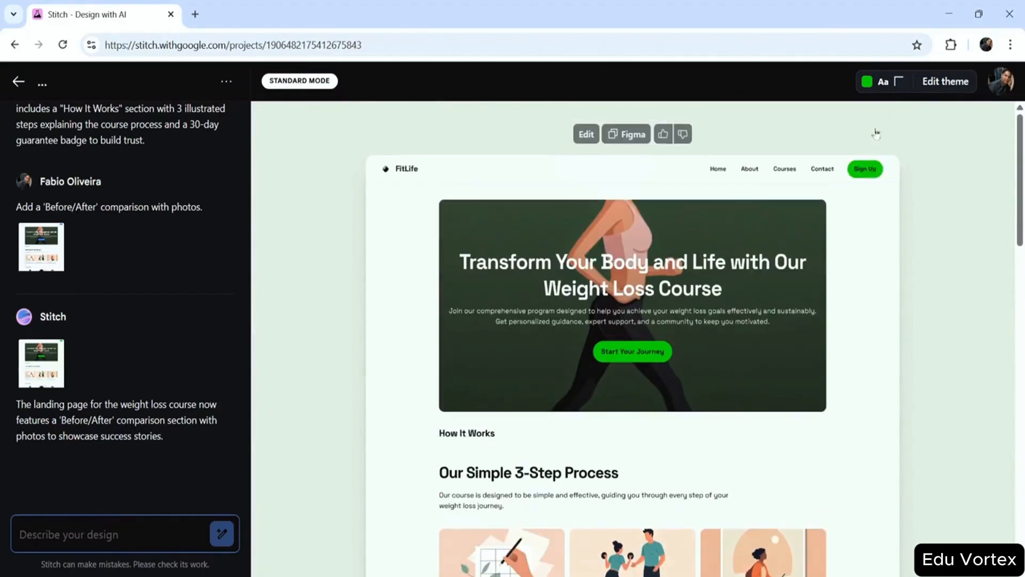
scroll(965, 366, "down", 5)
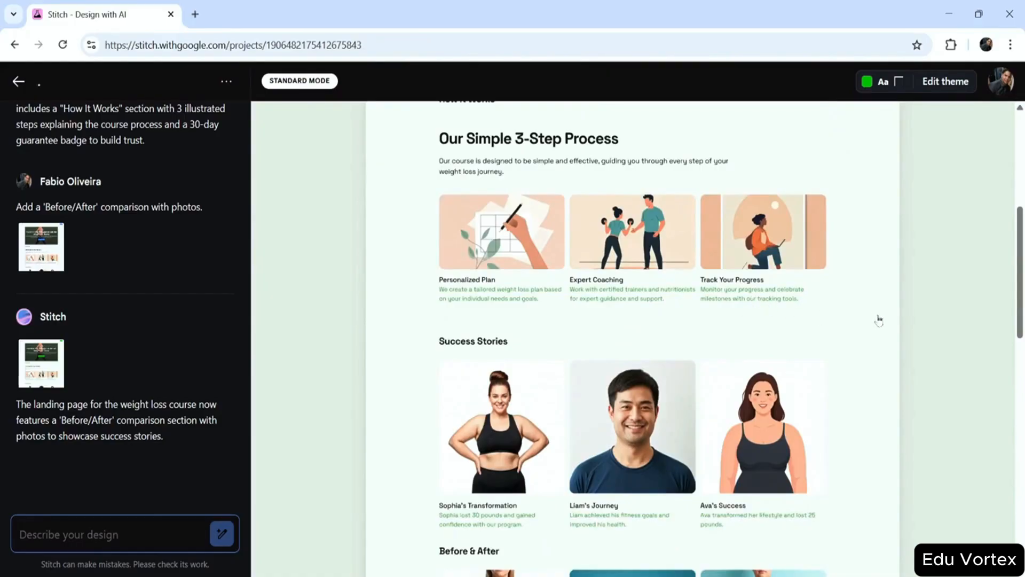
scroll(878, 321, "down", 6)
Set the theme's corner radius to the smallest option and the font to Lexend, apply the theme and check the page down to its footer.
left_click(917, 86)
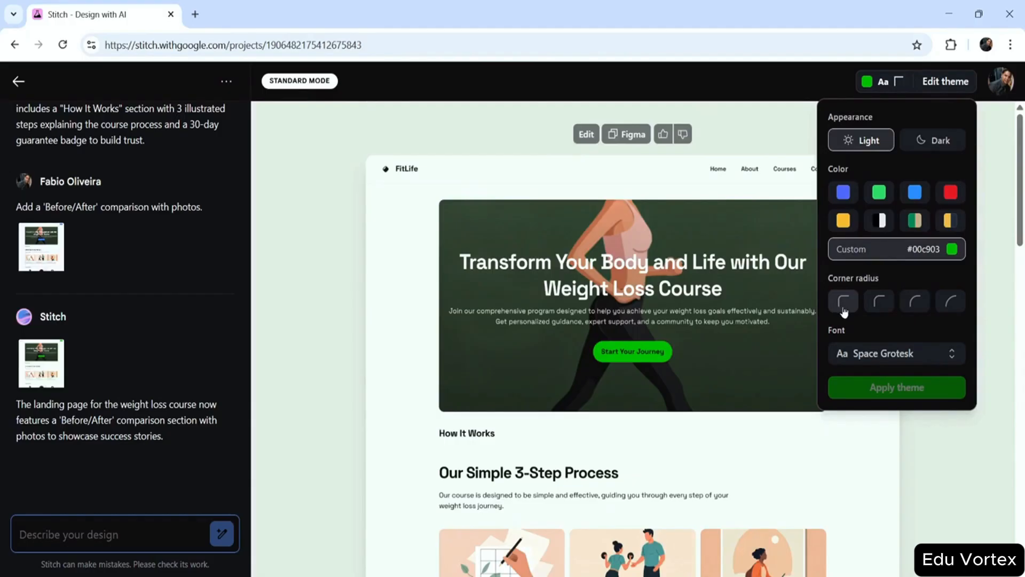
left_click(951, 301)
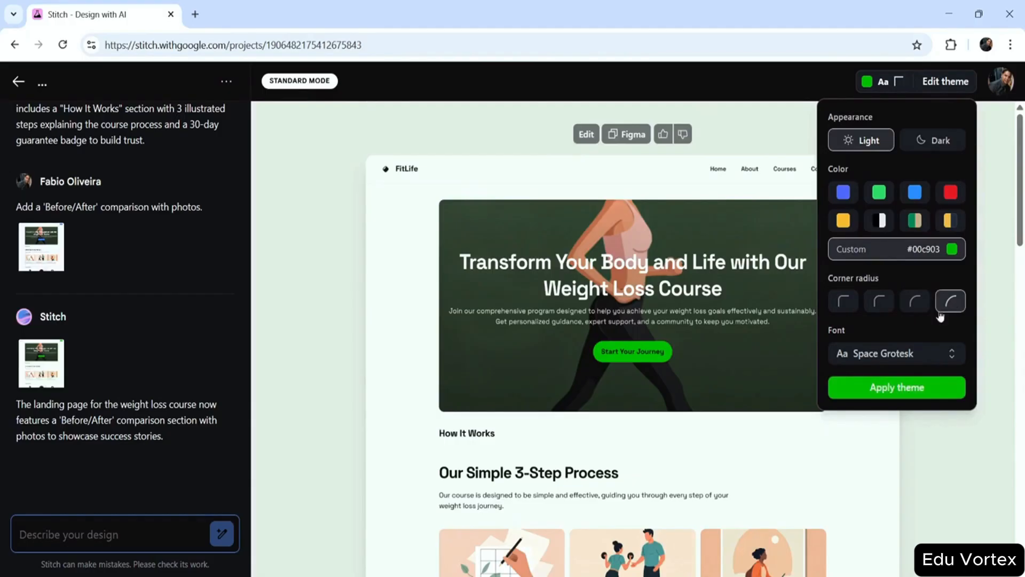
left_click(844, 303)
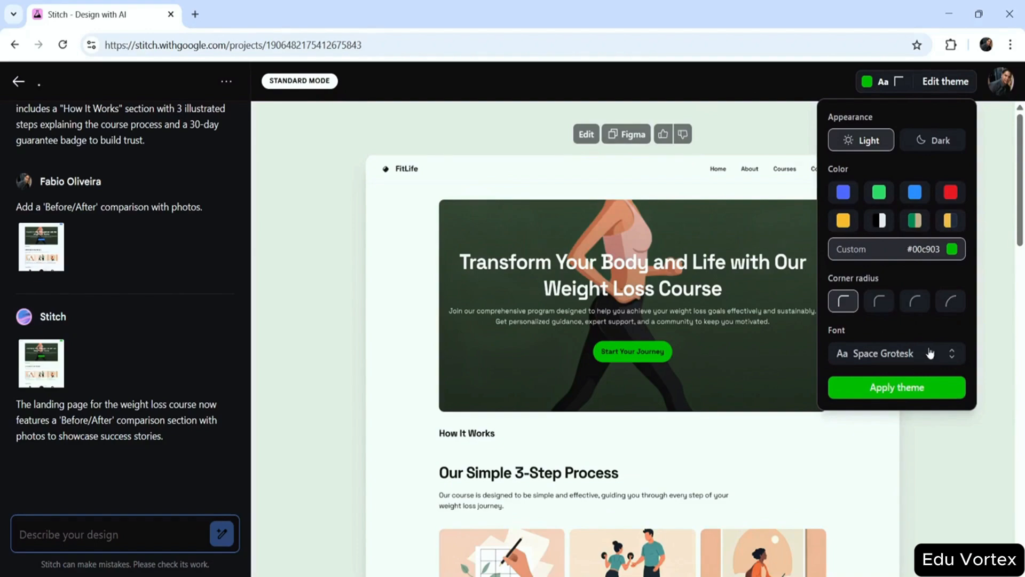
left_click(928, 354)
left_click(870, 166)
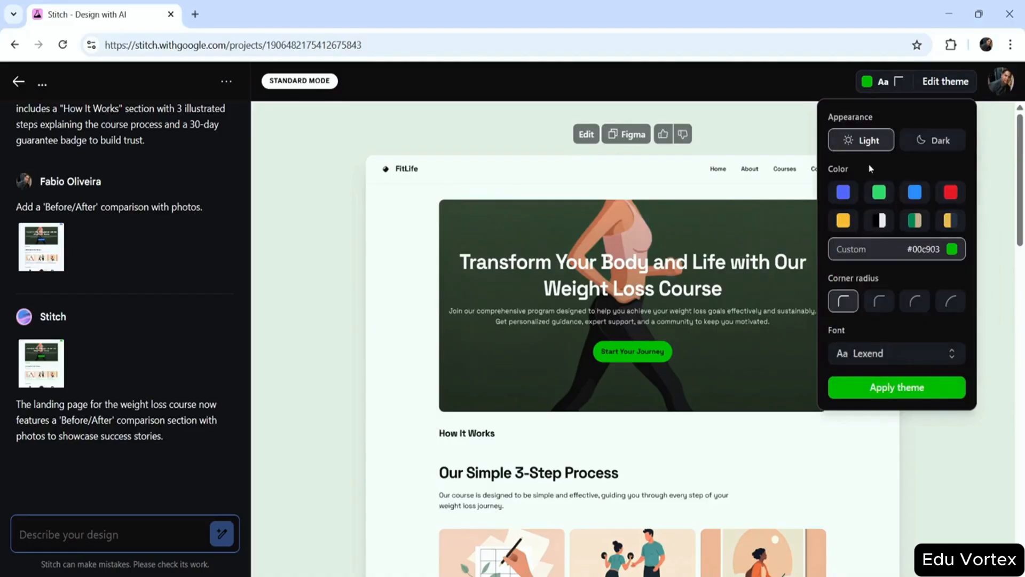
left_click(901, 393)
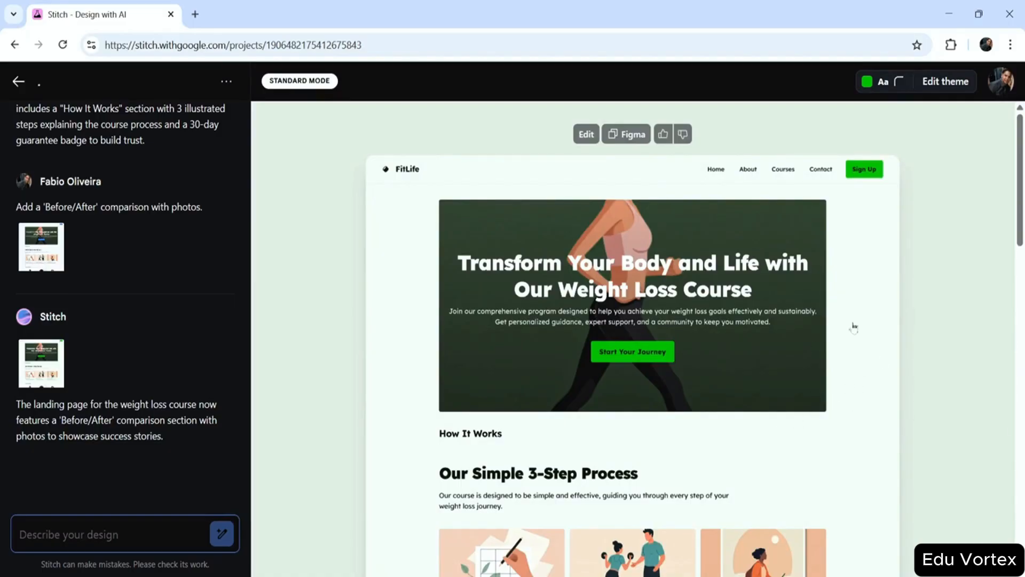
scroll(899, 337, "down", 15)
scroll(899, 337, "down", 5)
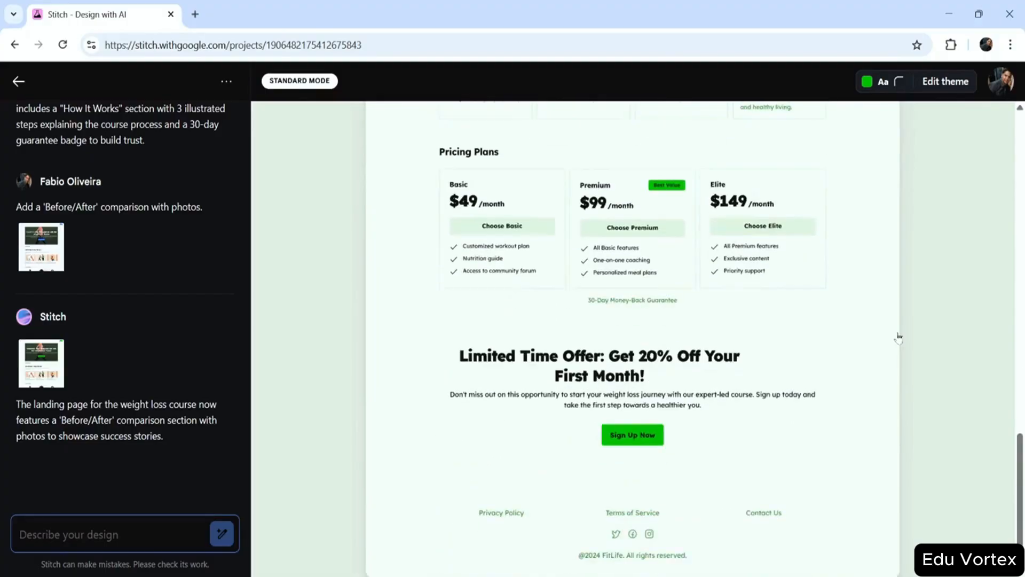
scroll(899, 337, "up", 20)
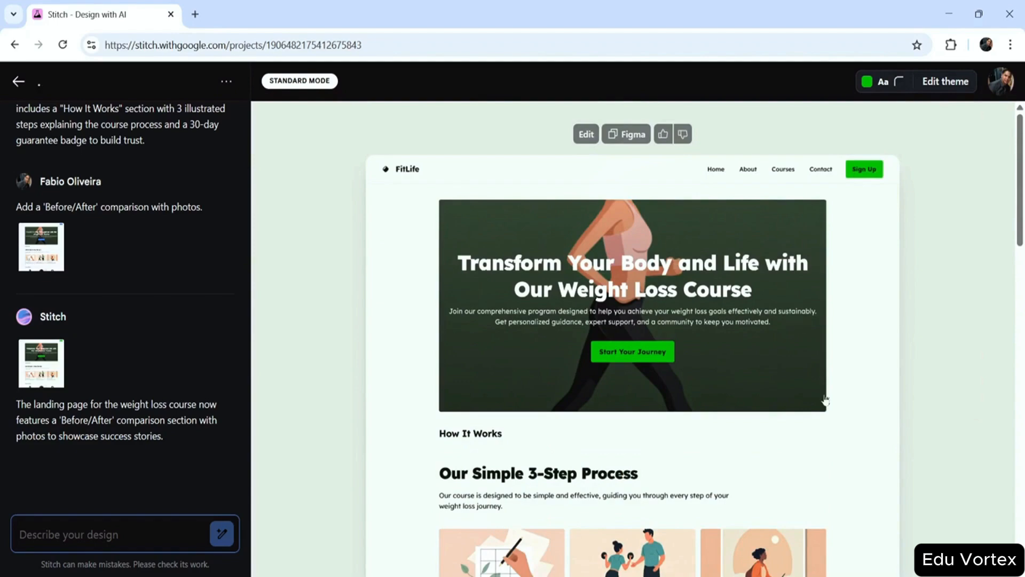
Check the theme settings without changing them and start editing the landing page design.
left_click(901, 81)
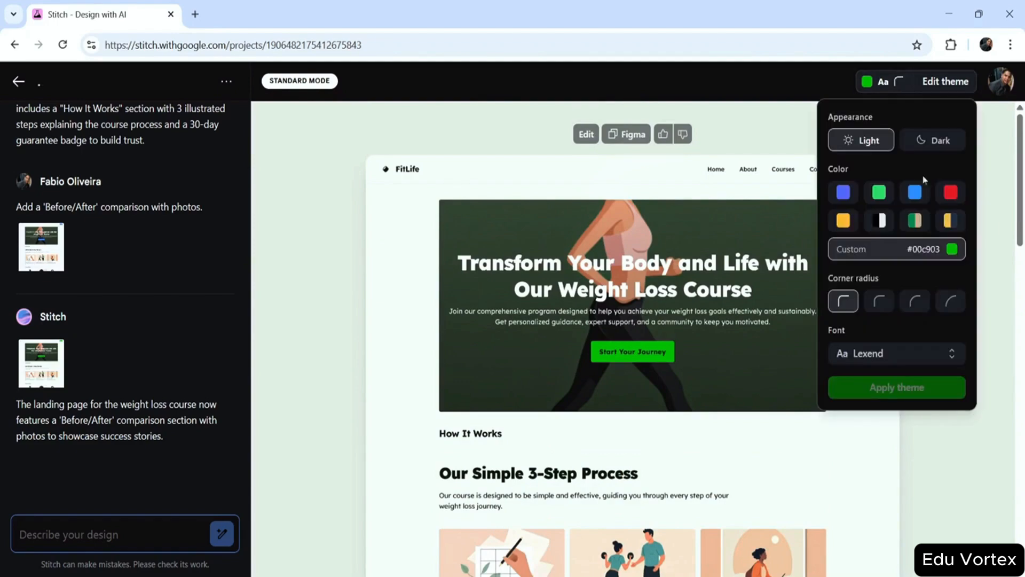
left_click(898, 420)
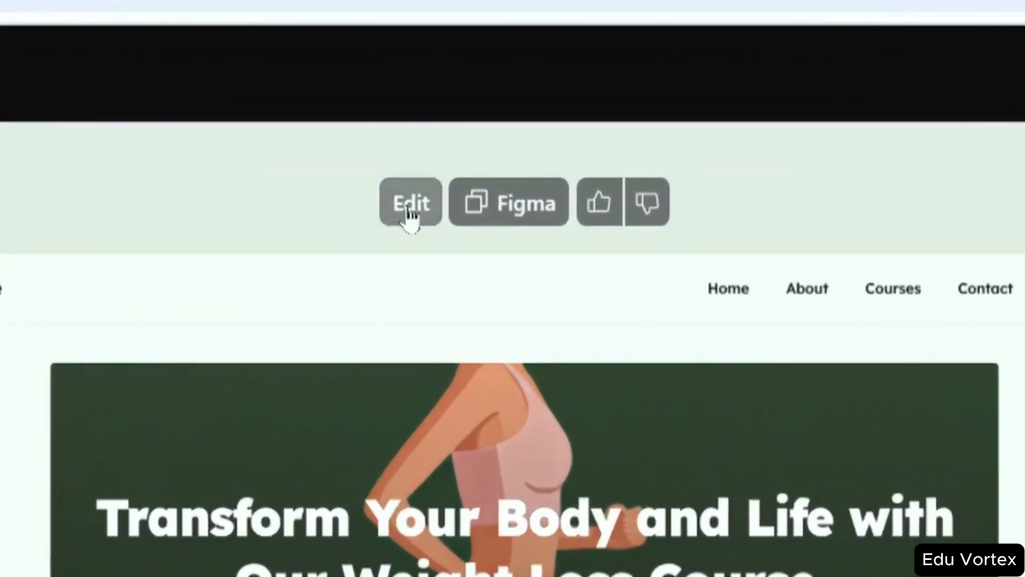
left_click(410, 213)
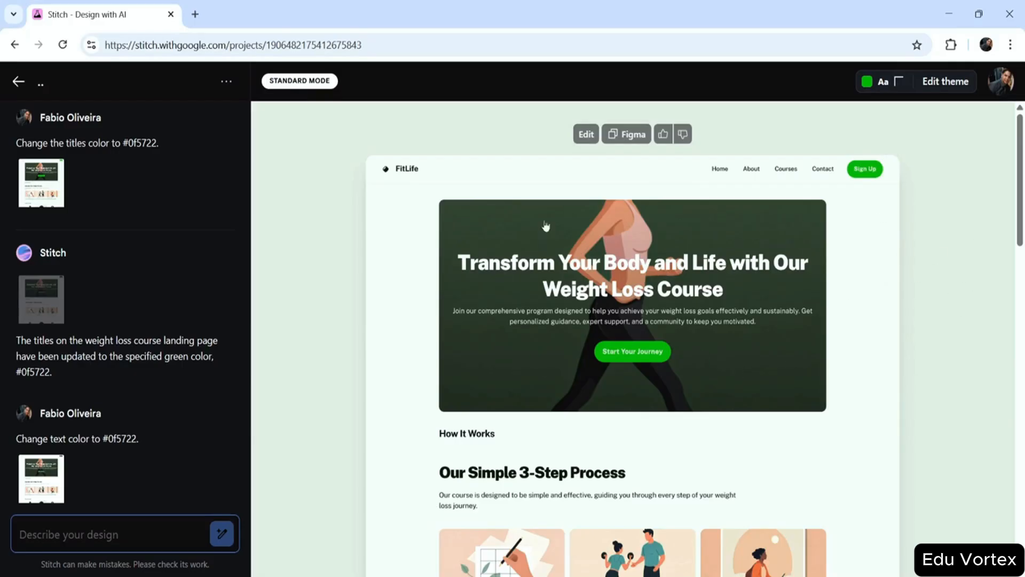
Open the landing page design in the larger preview, inspect its generated HTML code and copy the code.
left_click(726, 270)
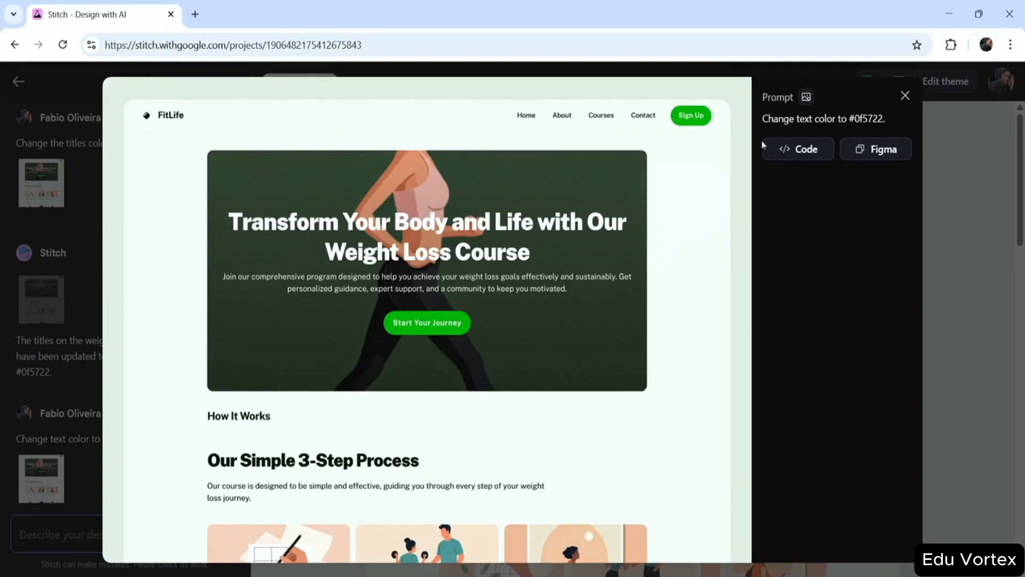
left_click(787, 152)
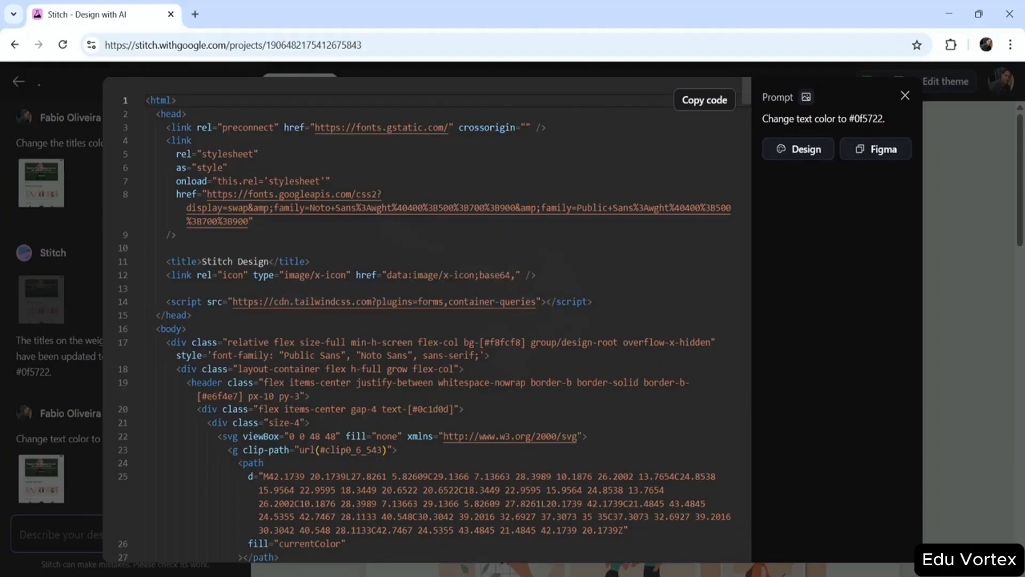
scroll(428, 321, "down", 10)
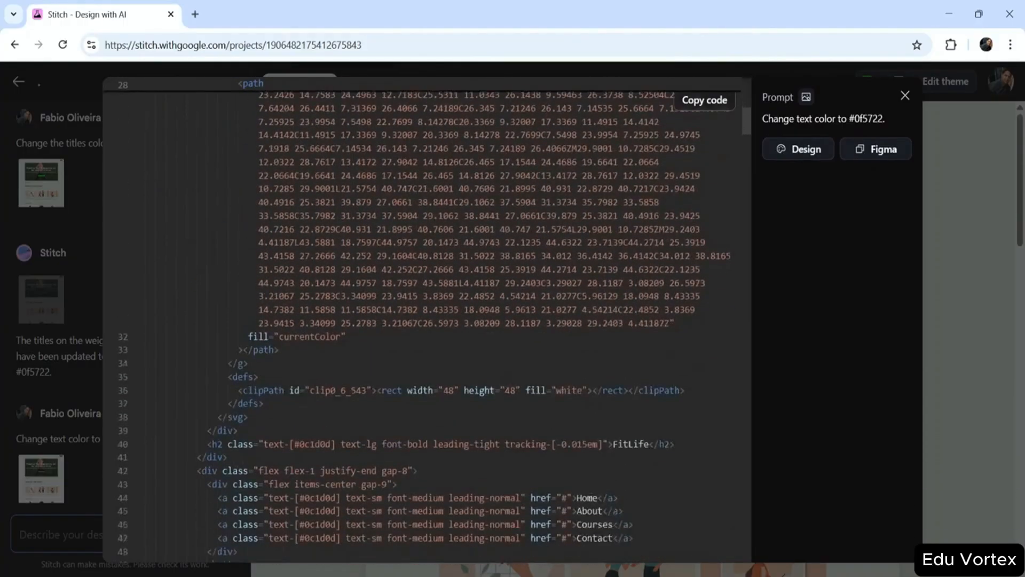
scroll(428, 320, "up", 10)
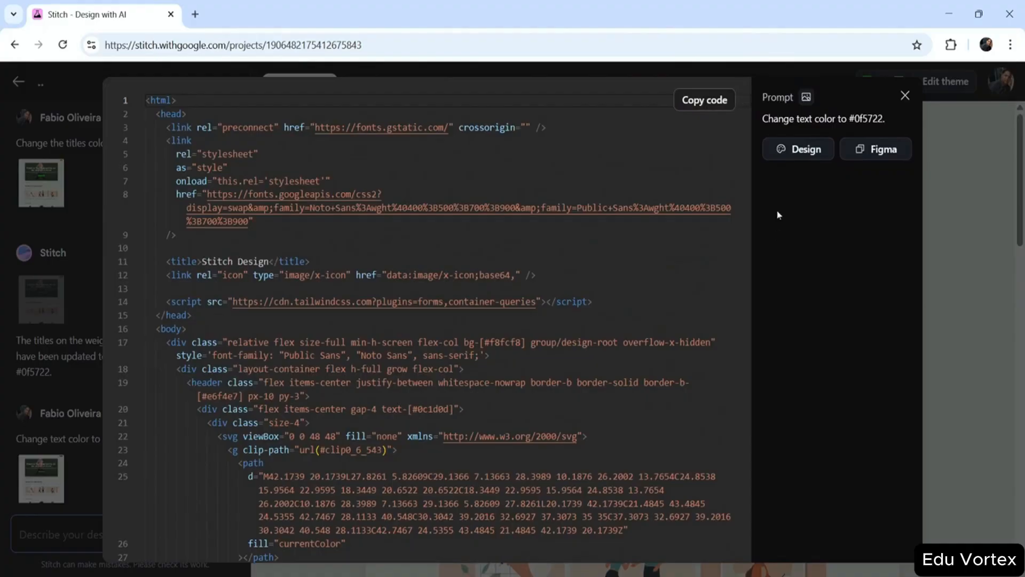
left_click(796, 148)
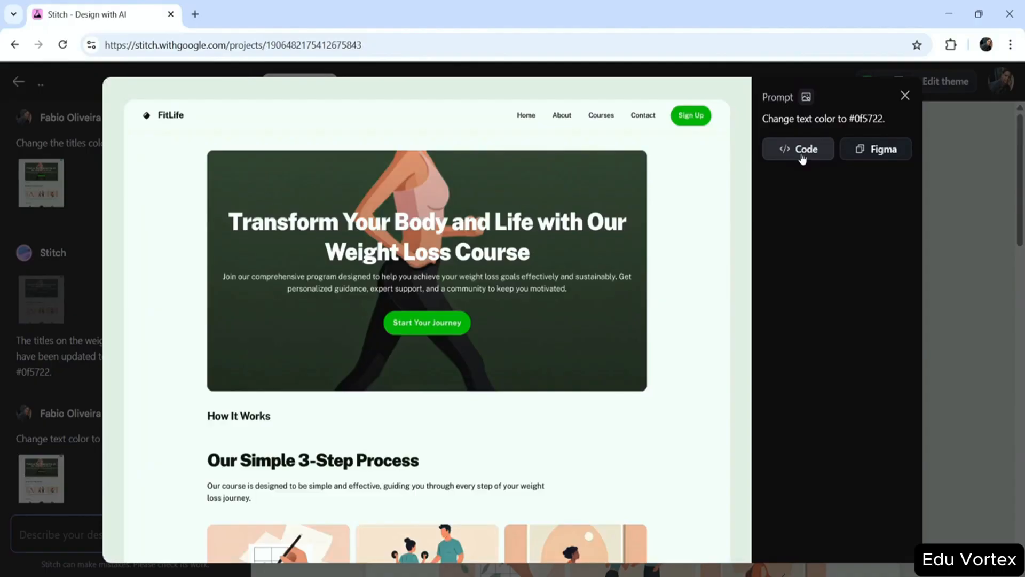
left_click(802, 150)
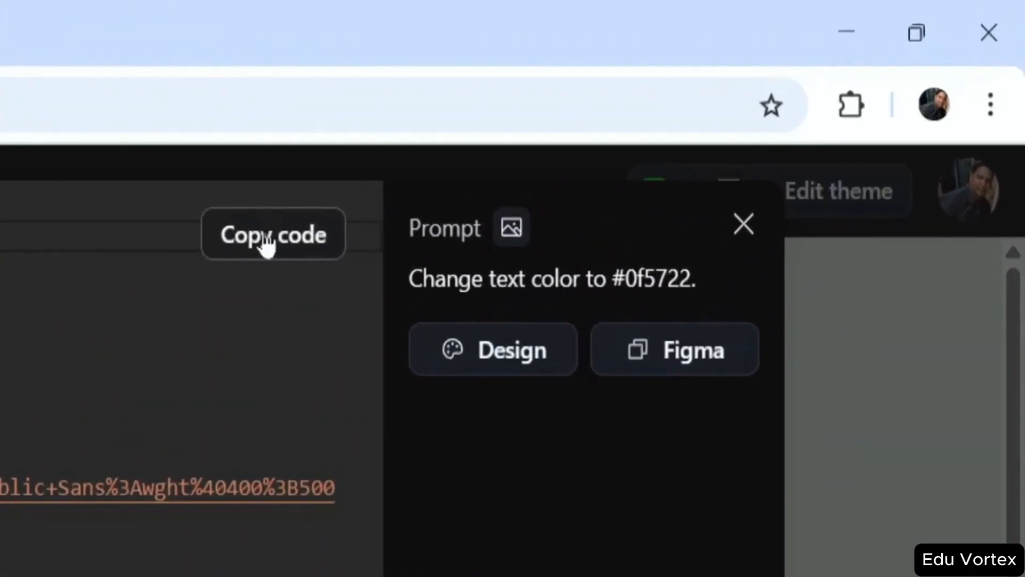
left_click(269, 249)
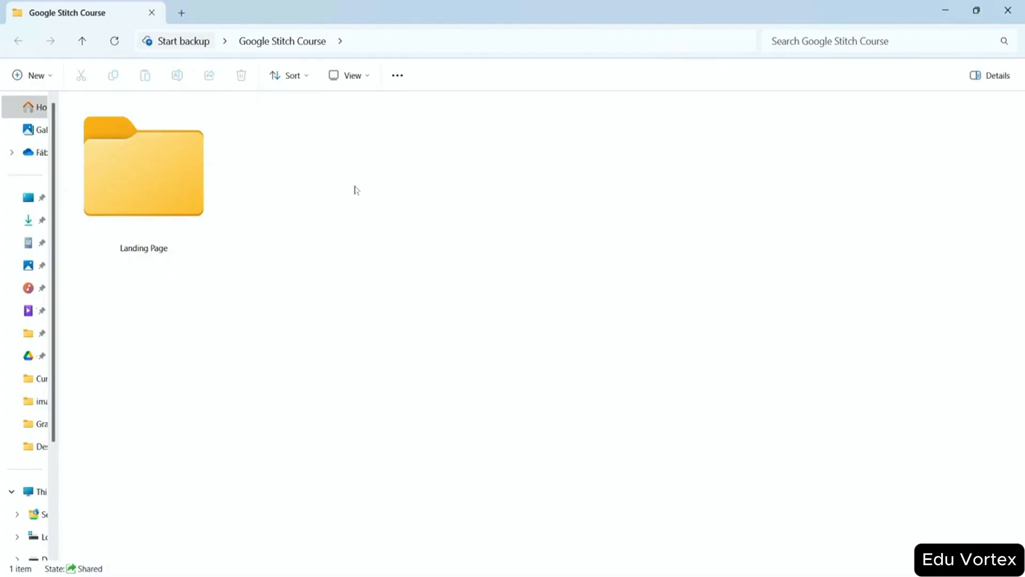
Open the Landing Page folder from File Explorer in Visual Studio Code and create a file named index.html in it.
right_click(156, 183)
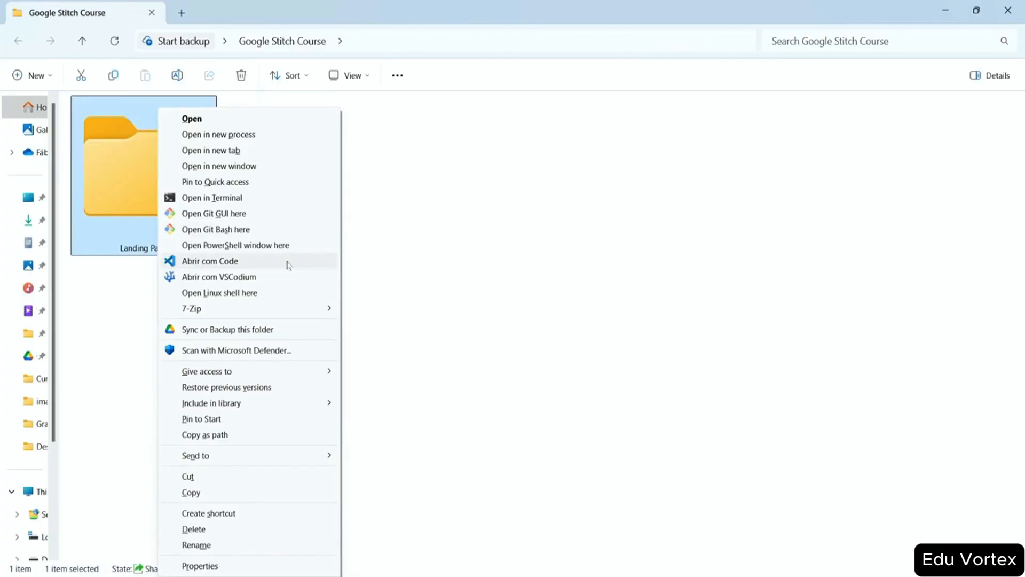
left_click(287, 265)
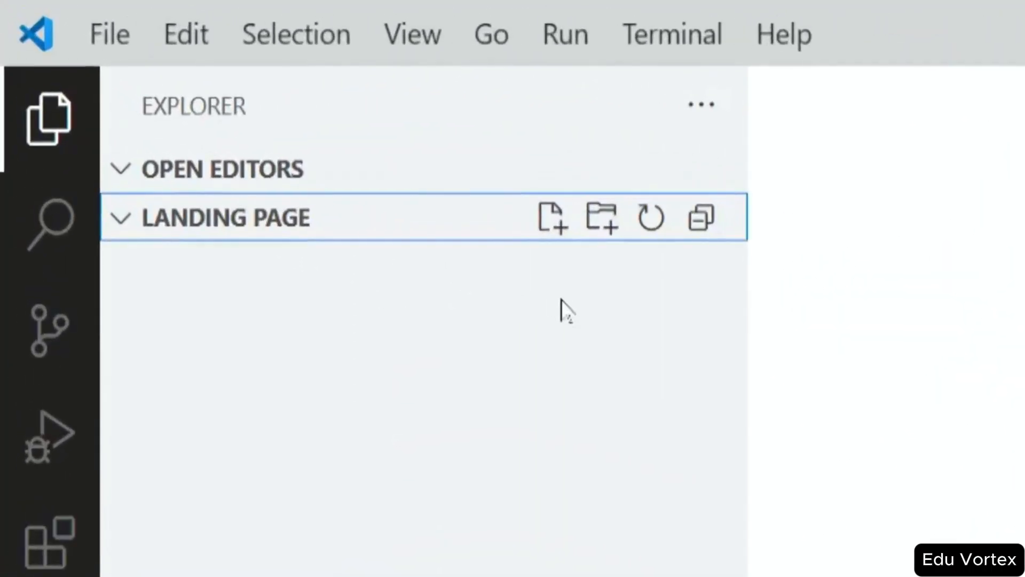
left_click(550, 217)
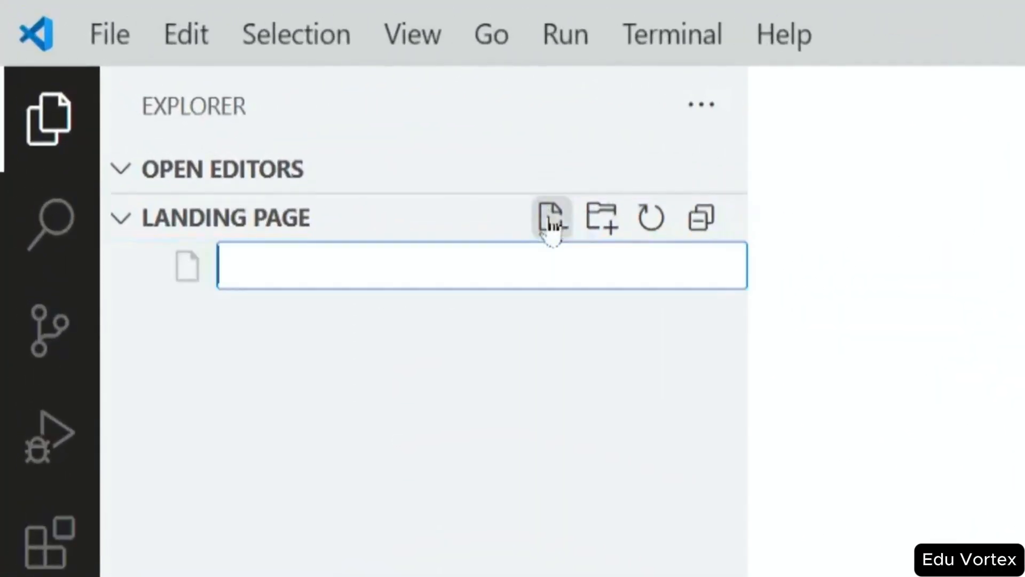
type("index.")
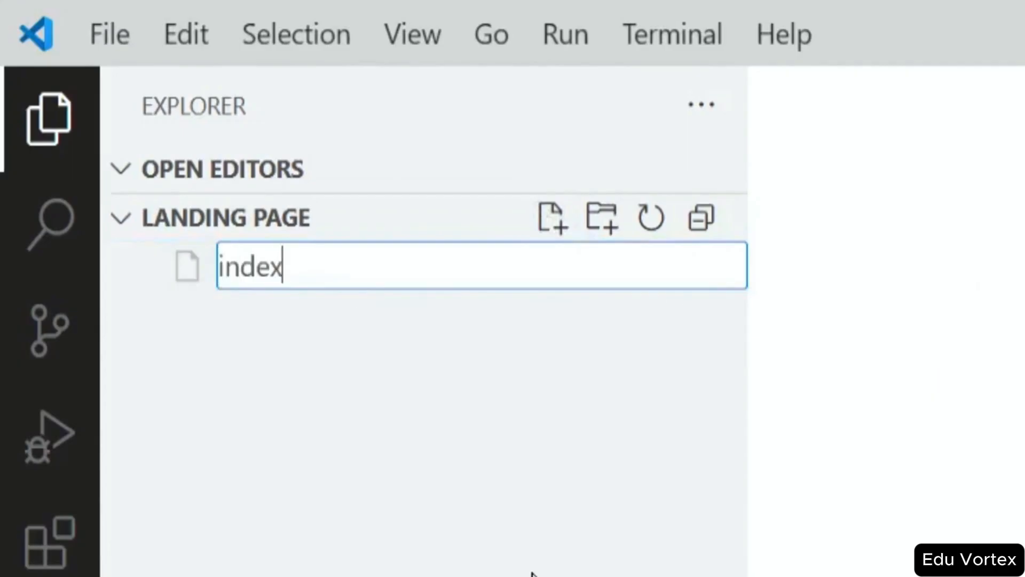
type("html")
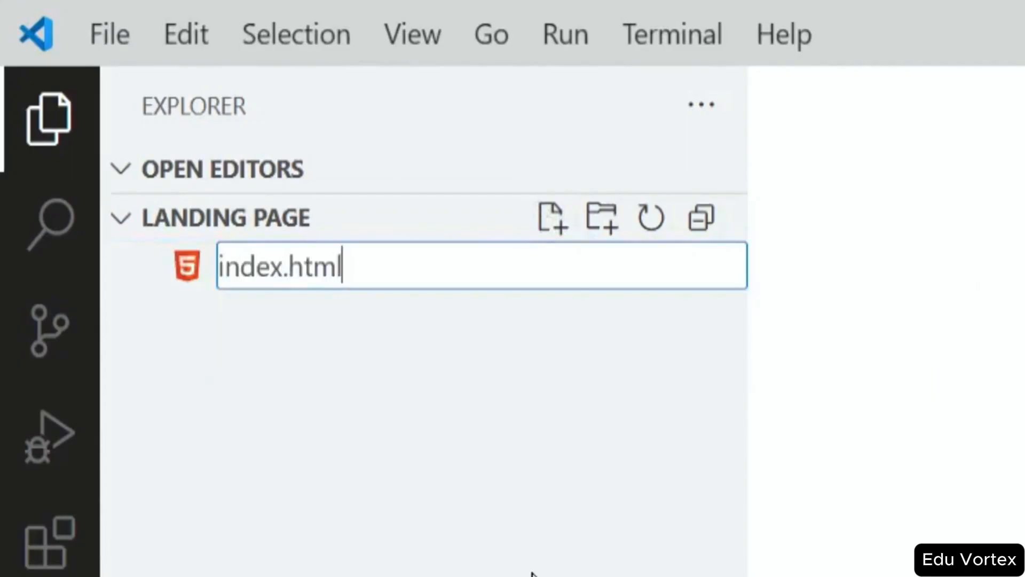
key("Return")
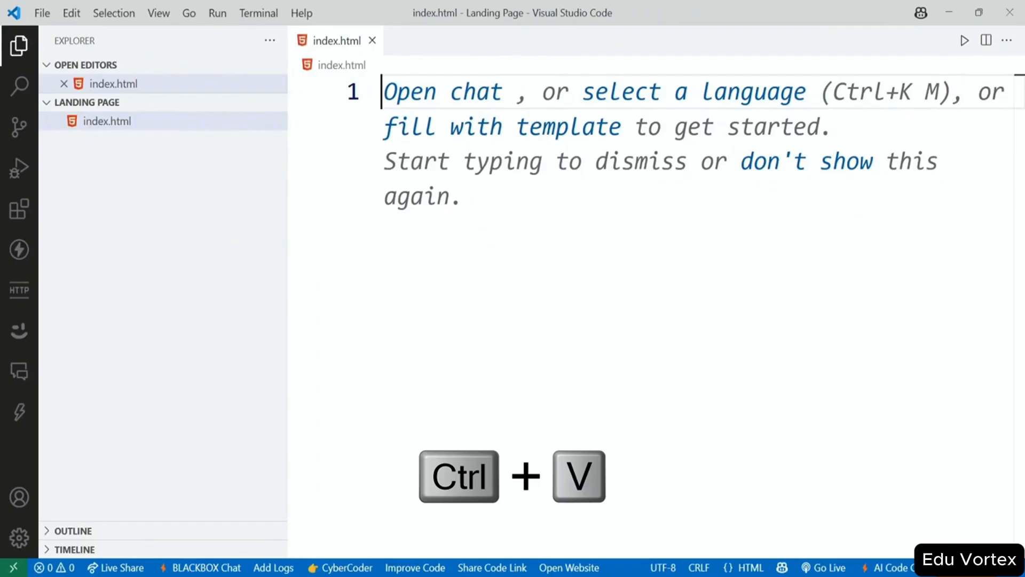
Paste the copied HTML code into index.html, save the file and preview it in the browser with Live Server.
key("ctrl+v")
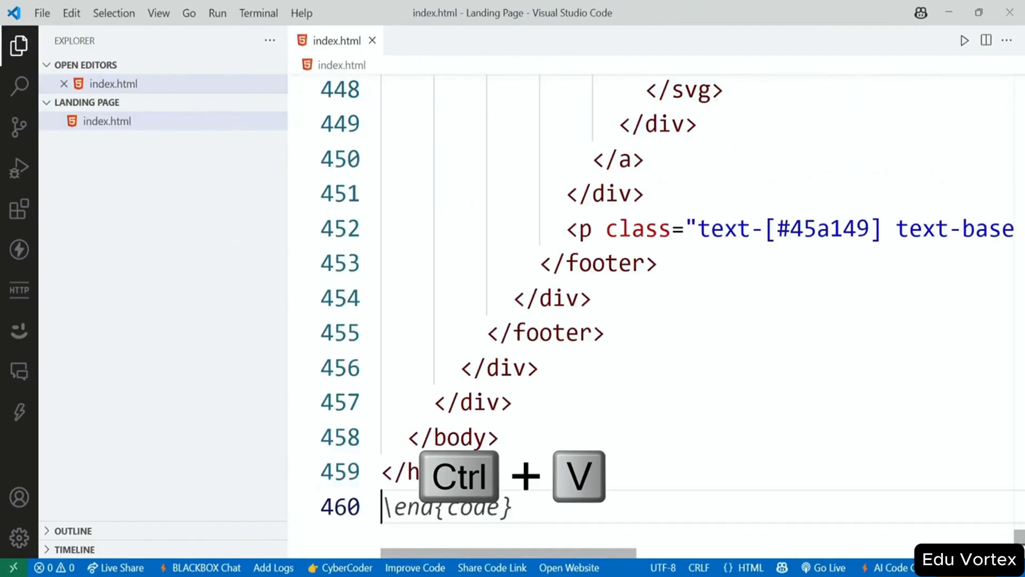
left_click(41, 13)
left_click(63, 307)
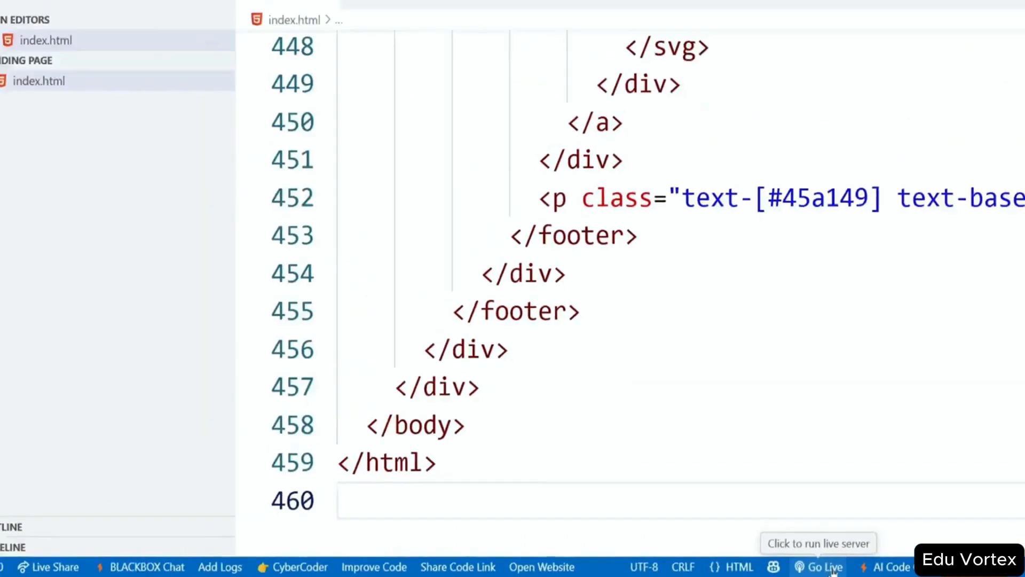
left_click(754, 558)
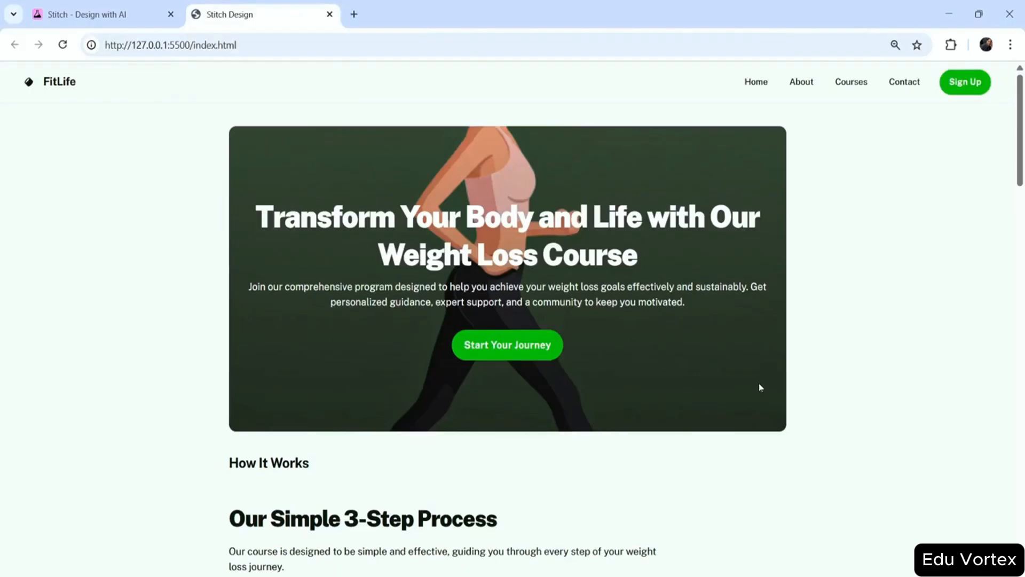
Review the live landing page in the browser from the hero section down to the footer.
scroll(762, 387, "down", 20)
scroll(764, 385, "up", 20)
left_click(979, 15)
left_click_drag(459, 193, 517, 181)
key("alt+Tab")
scroll(483, 279, "down", 10)
left_click(526, 267)
key("alt+Tab")
scroll(483, 280, "down", 15)
left_click(472, 17)
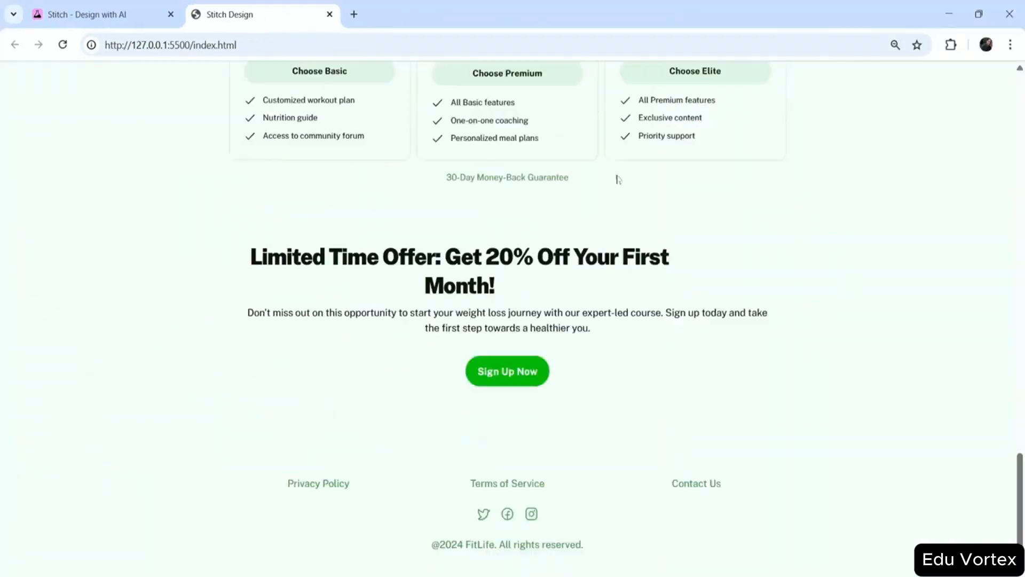
scroll(934, 419, "up", 20)
scroll(934, 419, "down", 3)
scroll(933, 419, "up", 3)
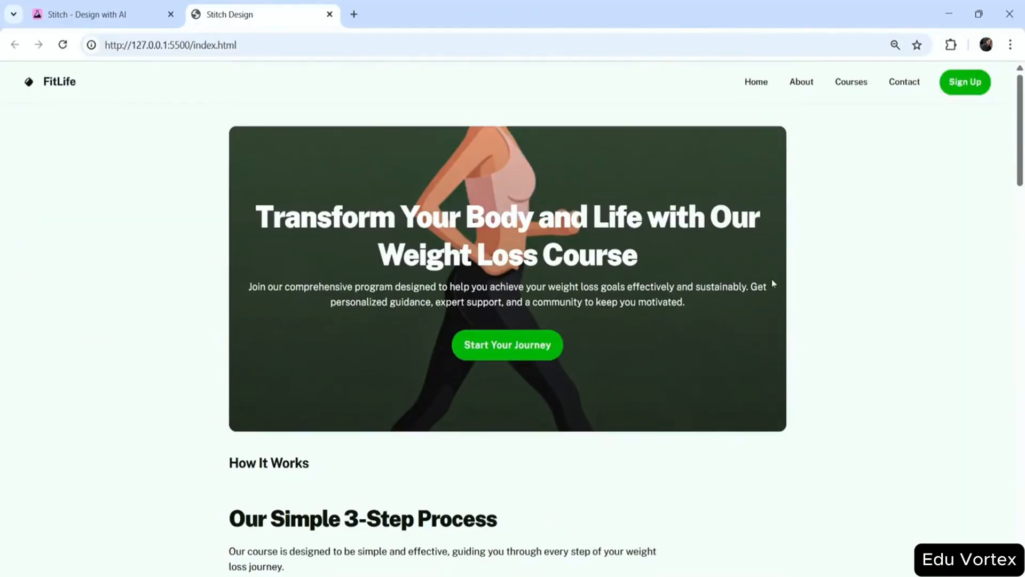
Review the benefits and pricing sections again, and resize the restored browser window to check the page's responsive layout.
scroll(772, 283, "down", 20)
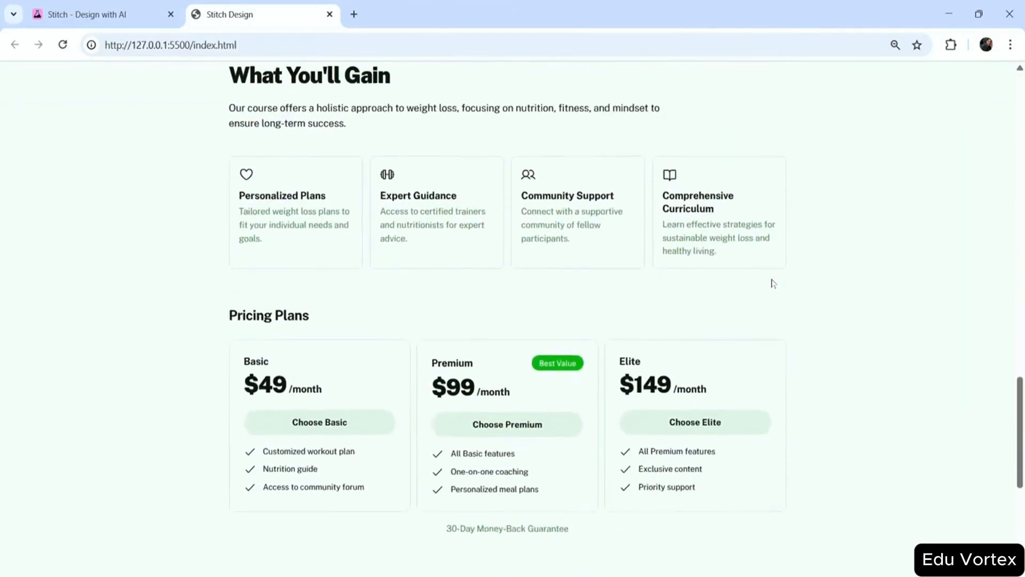
scroll(773, 283, "down", 5)
scroll(772, 284, "up", 20)
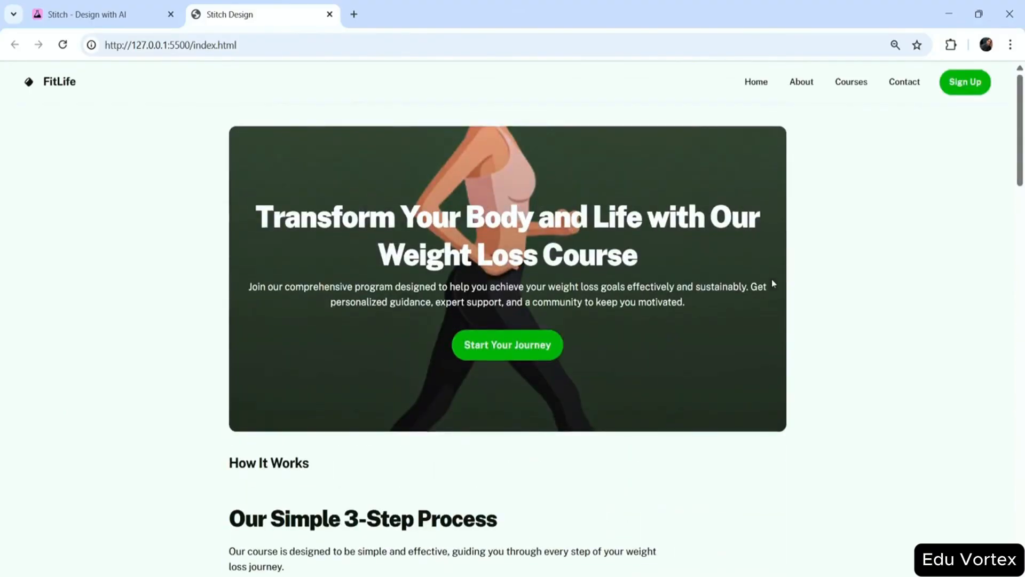
double_click(689, 26)
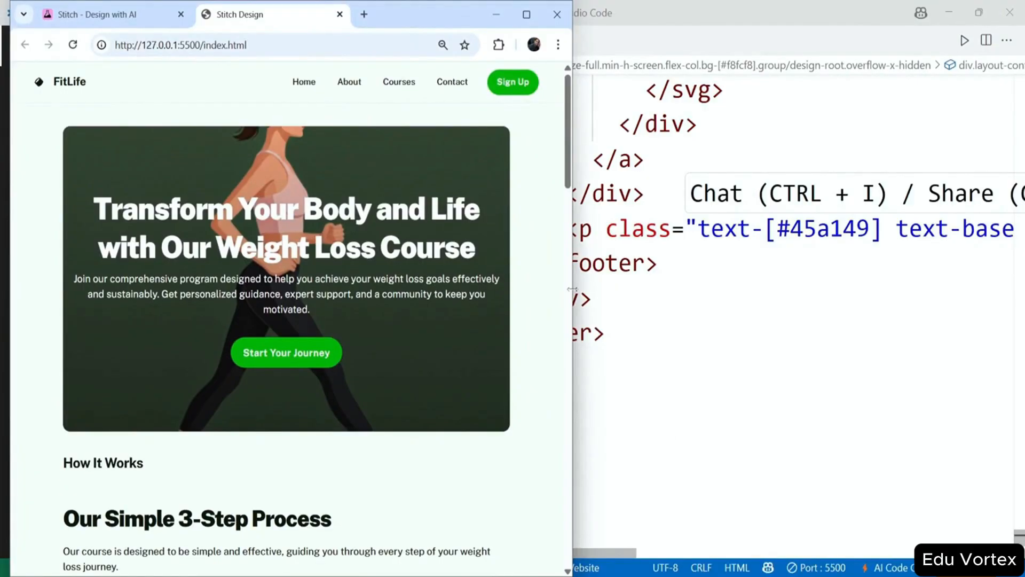
left_click_drag(573, 289, 668, 322)
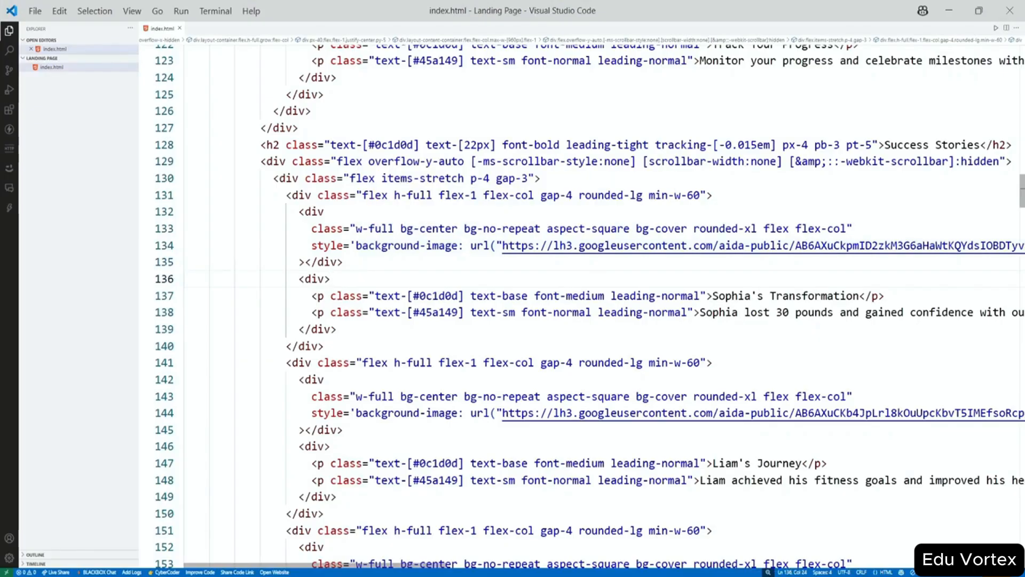
Examine the background image URL of the first Success Stories card in index.html in Visual Studio Code.
scroll(604, 305, "right", 5)
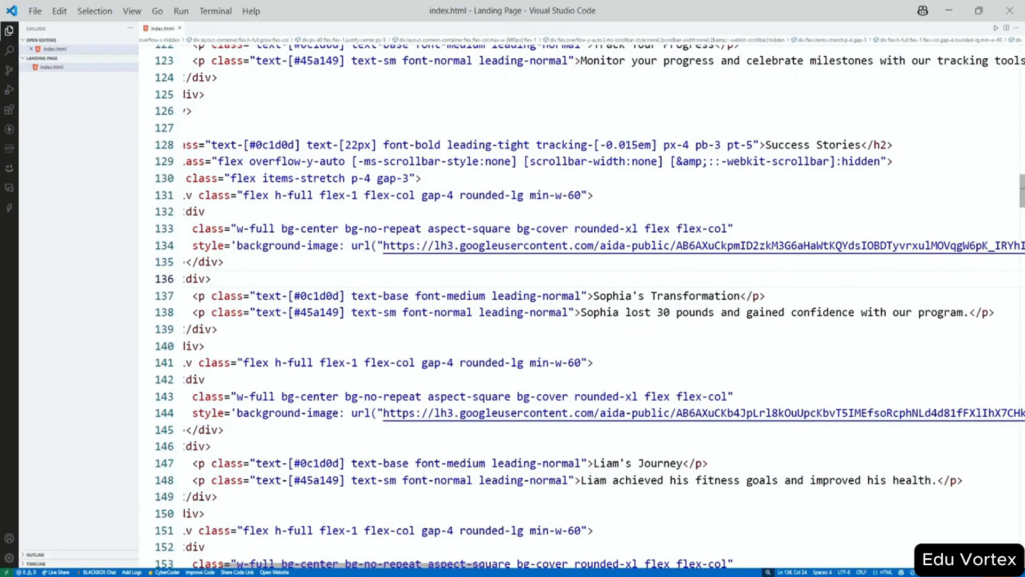
left_click_drag(384, 247, 920, 245)
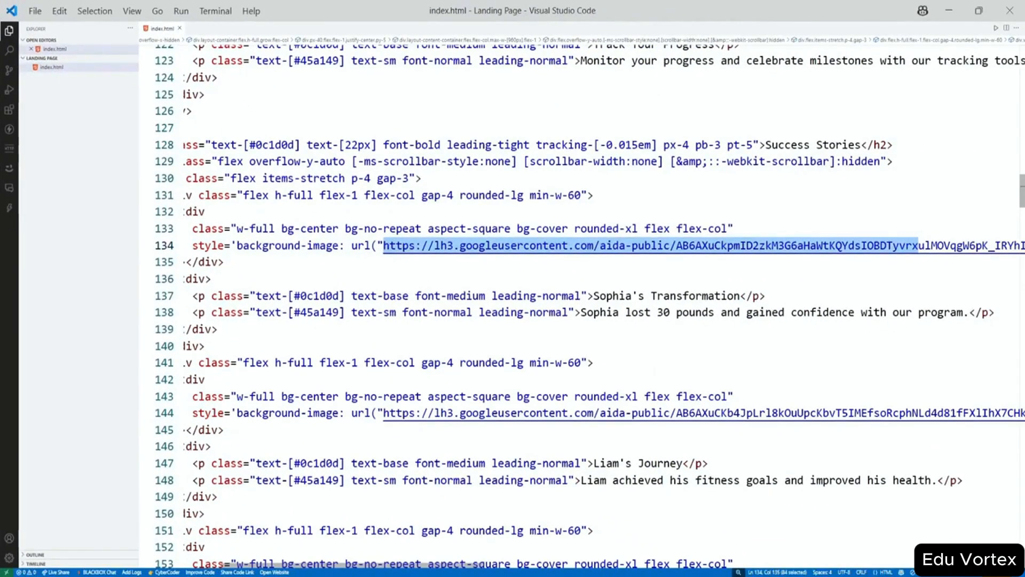
key("Down")
key("Down")
key("Down")
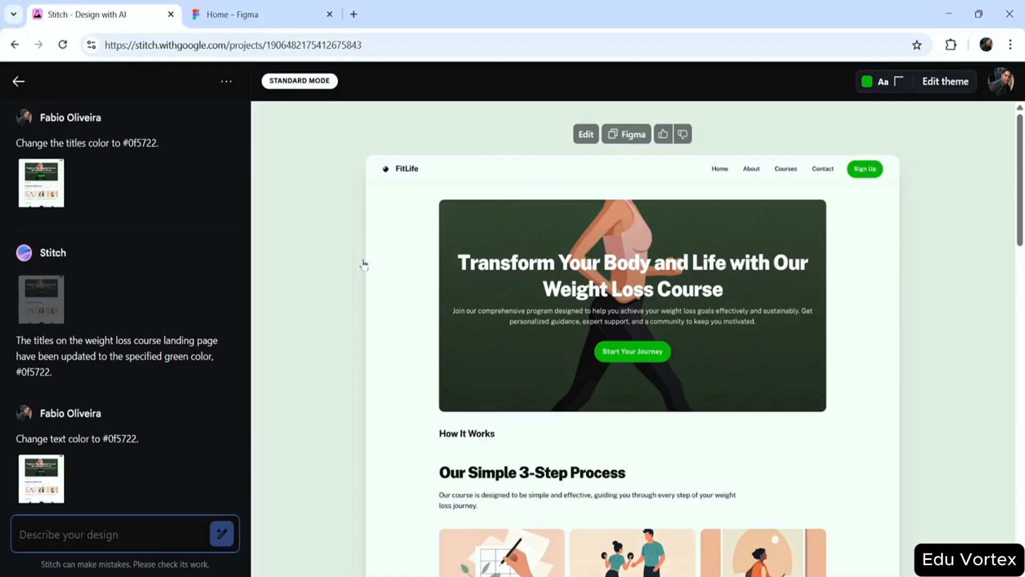
Switch to Figma in the browser and create a new blank design file.
left_click(266, 14)
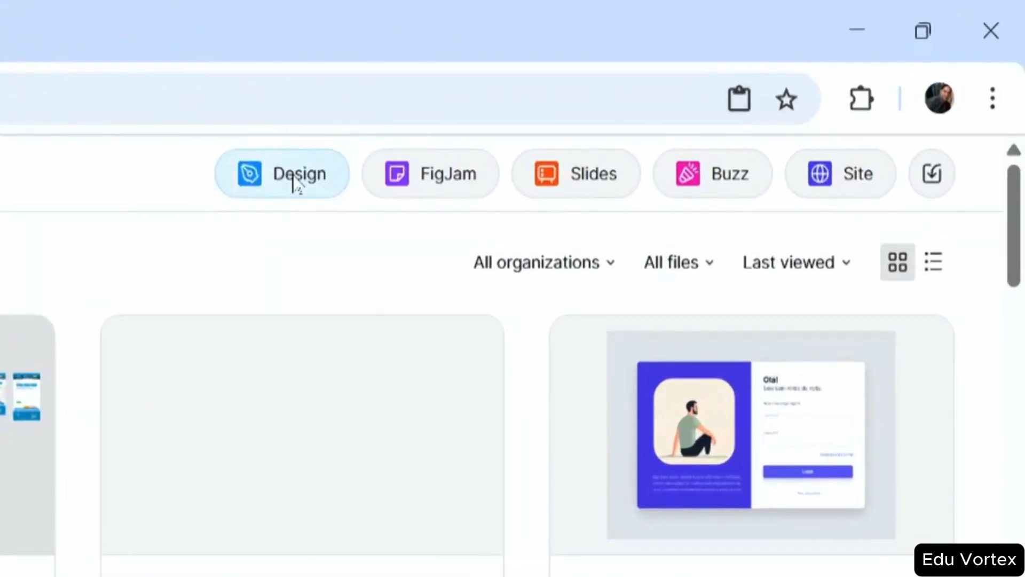
left_click(293, 182)
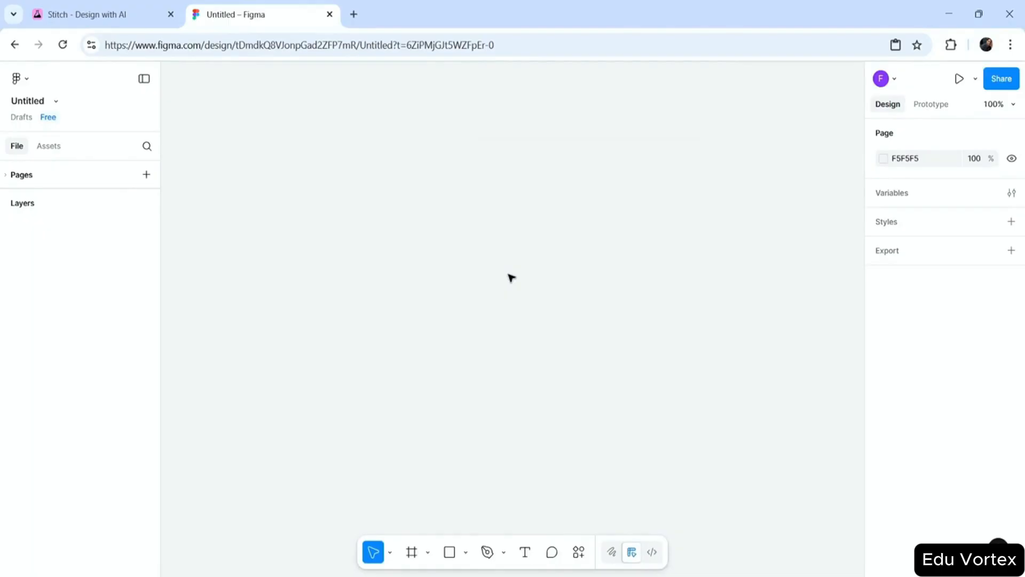
Return to Stitch, open the landing page design in the larger preview and copy it in Figma format.
left_click(80, 16)
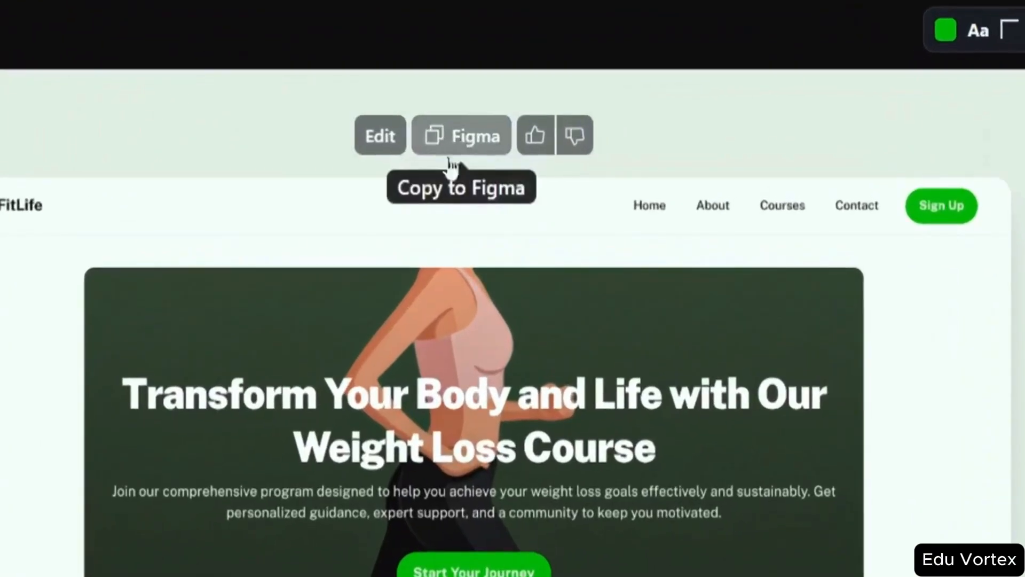
left_click(624, 135)
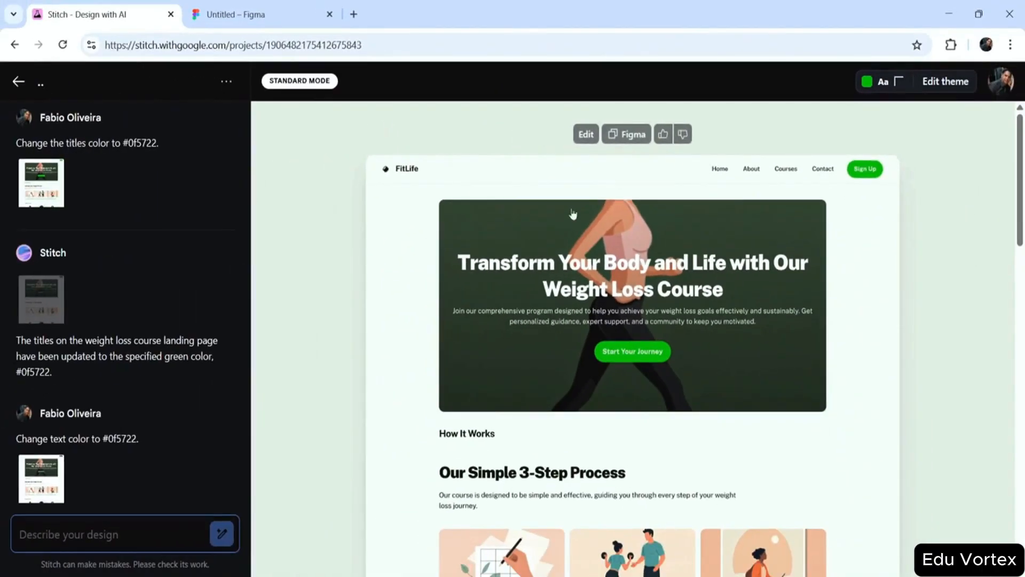
left_click(572, 213)
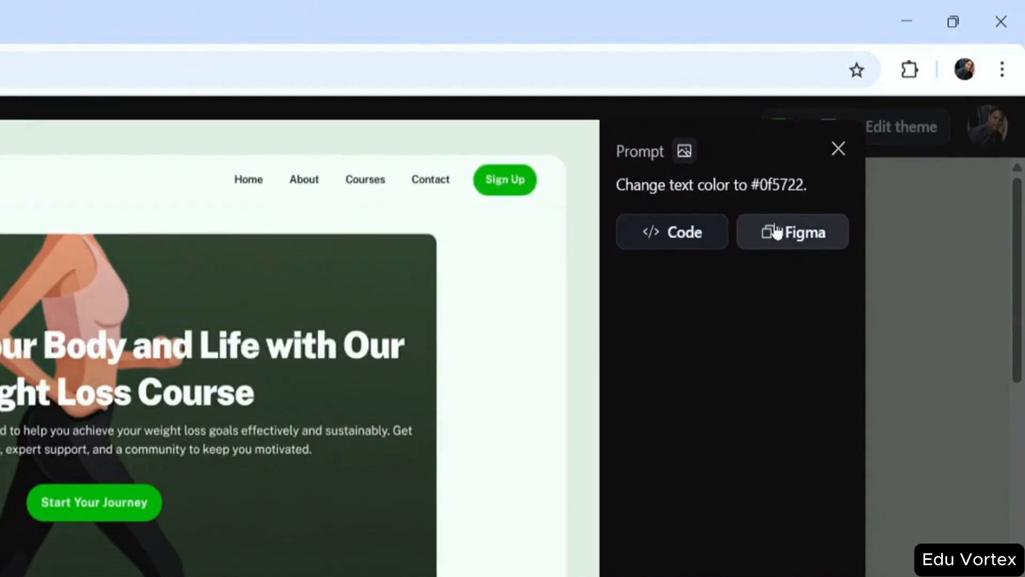
left_click(795, 236)
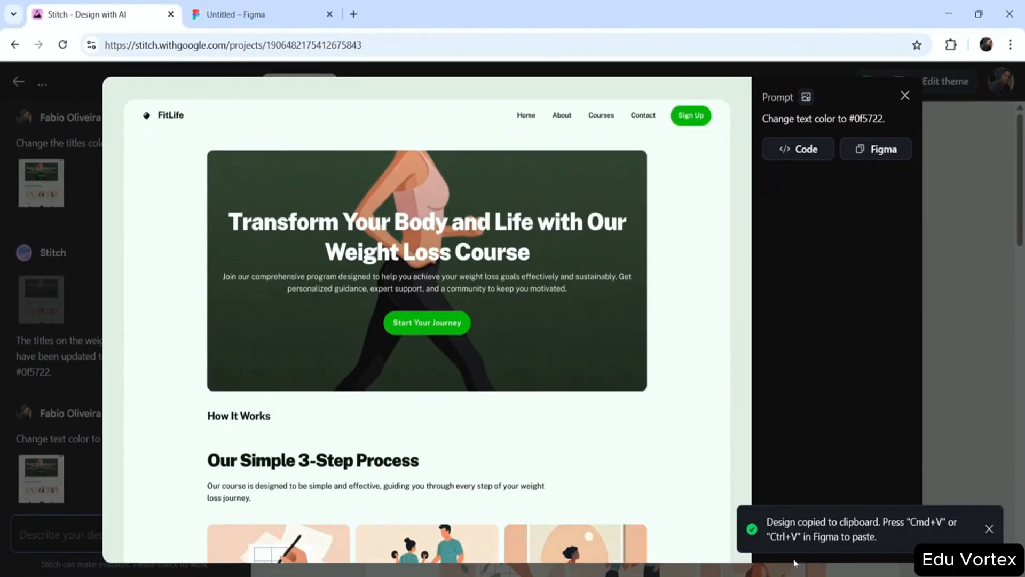
Switch to the untitled Figma file and paste the copied landing page design onto the canvas.
left_click(250, 18)
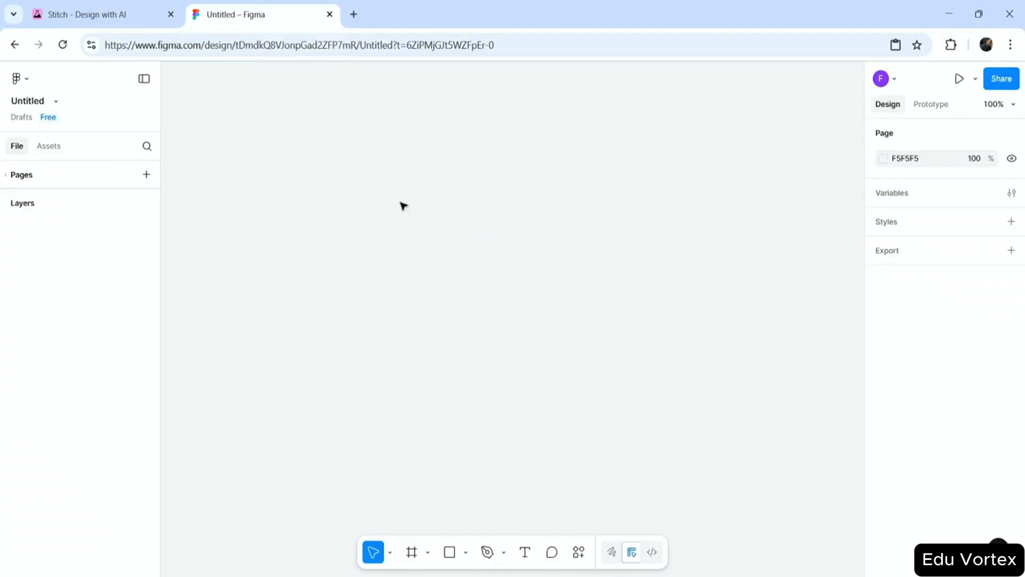
key("ctrl+v")
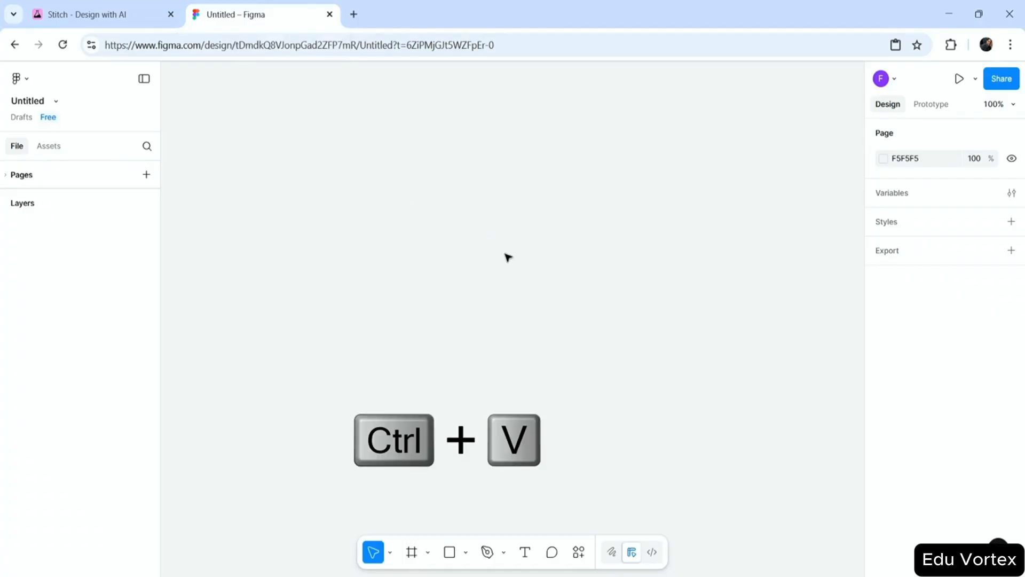
right_click(457, 204)
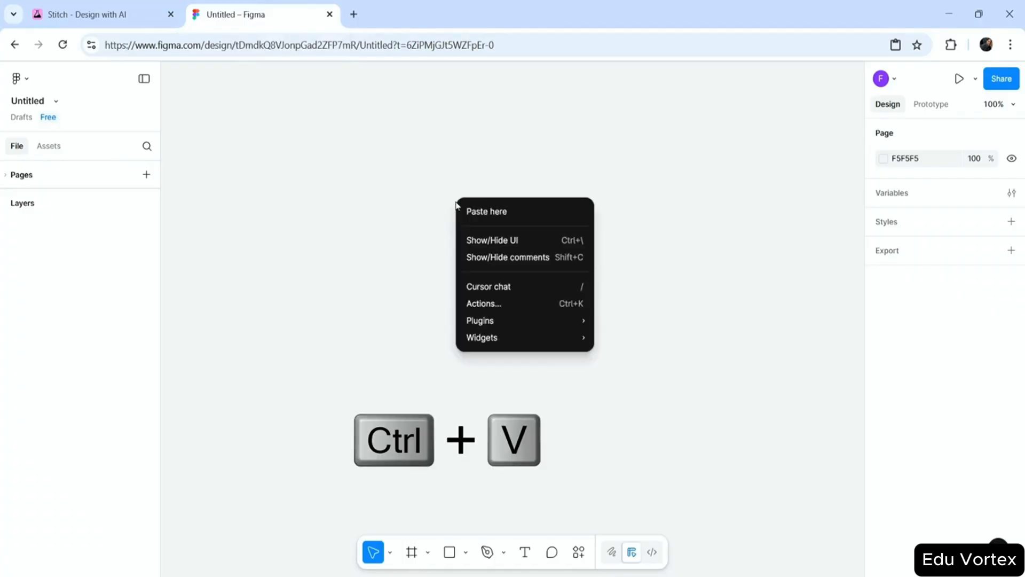
left_click(524, 212)
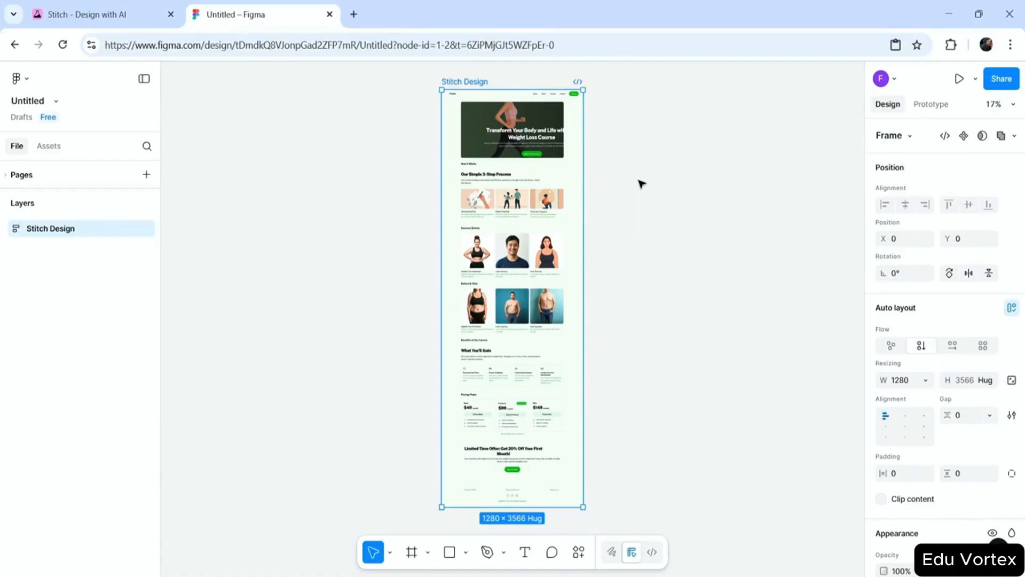
Examine the pasted Stitch Design frame up close, checking the process, success stories and hero sections.
scroll(474, 277, "up", 1)
scroll(475, 277, "up", 5)
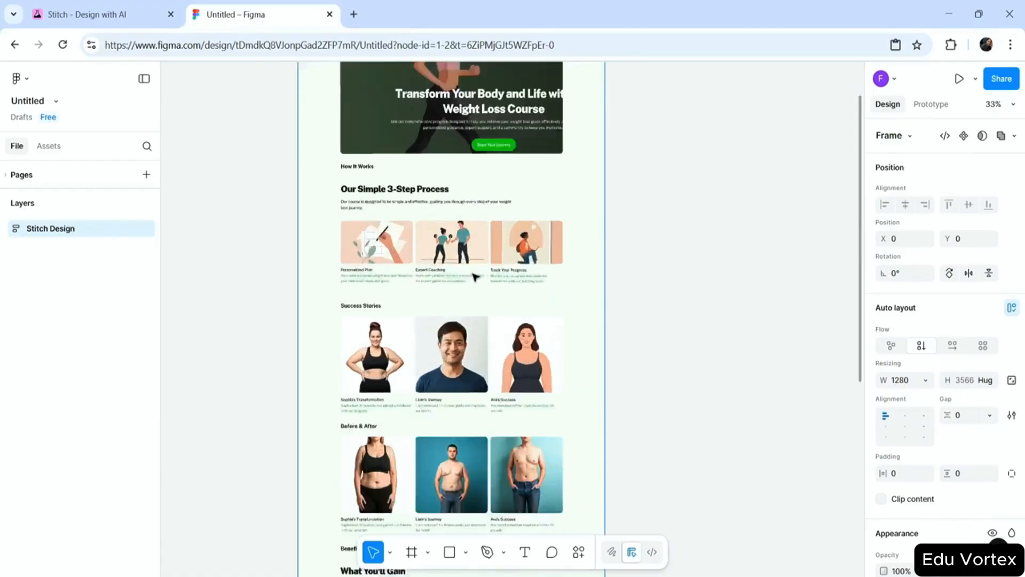
scroll(474, 276, "up", 2)
scroll(475, 276, "down", 3)
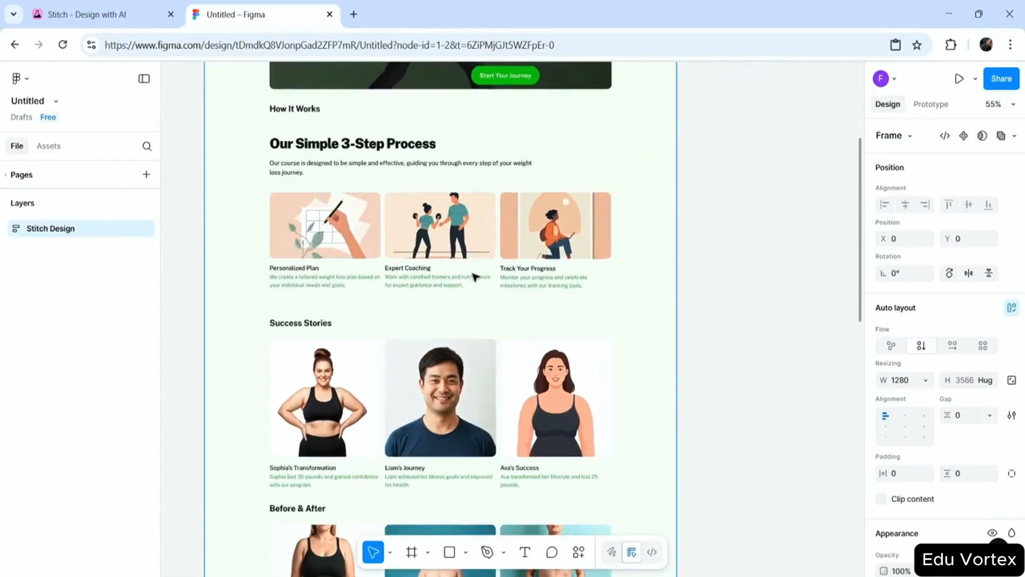
scroll(474, 277, "left", 2)
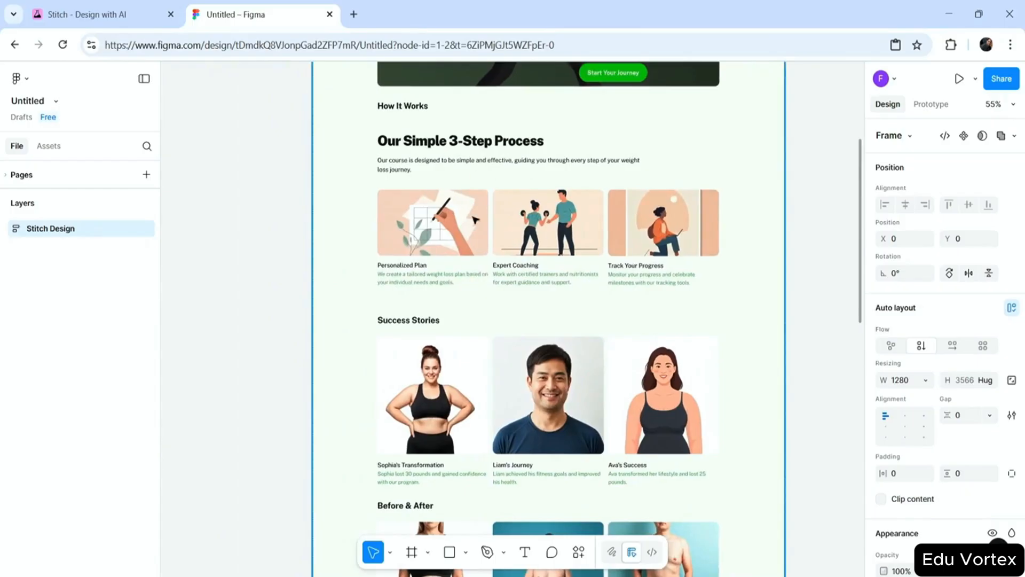
scroll(564, 279, "up", 1)
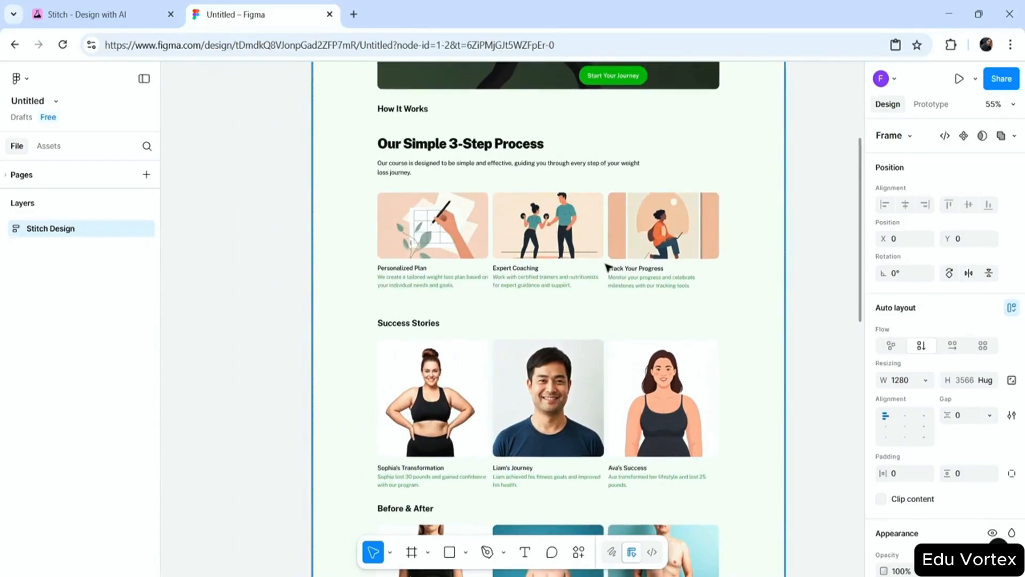
scroll(659, 339, "up", 8)
scroll(659, 340, "down", 2)
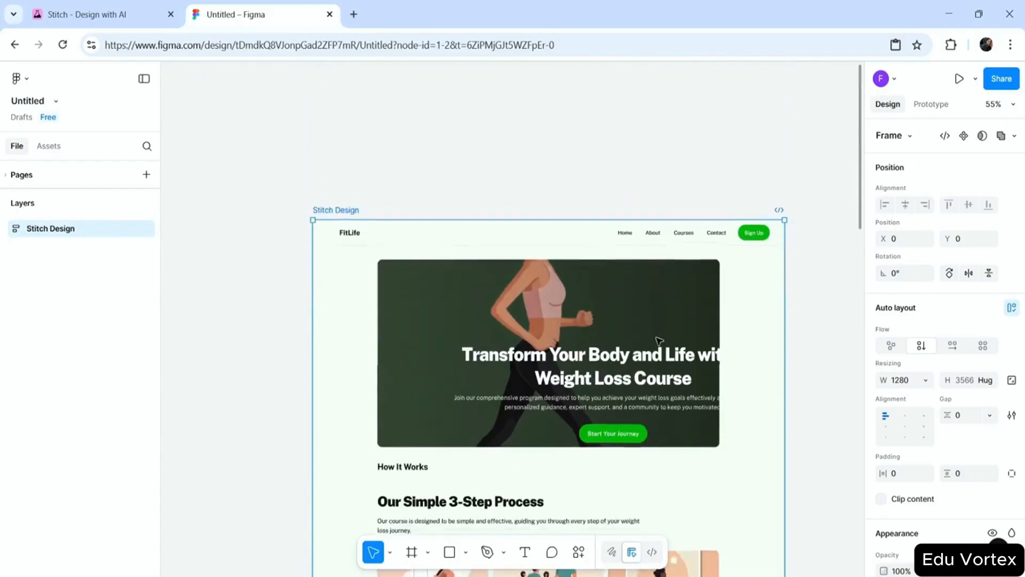
scroll(531, 274, "down", 2)
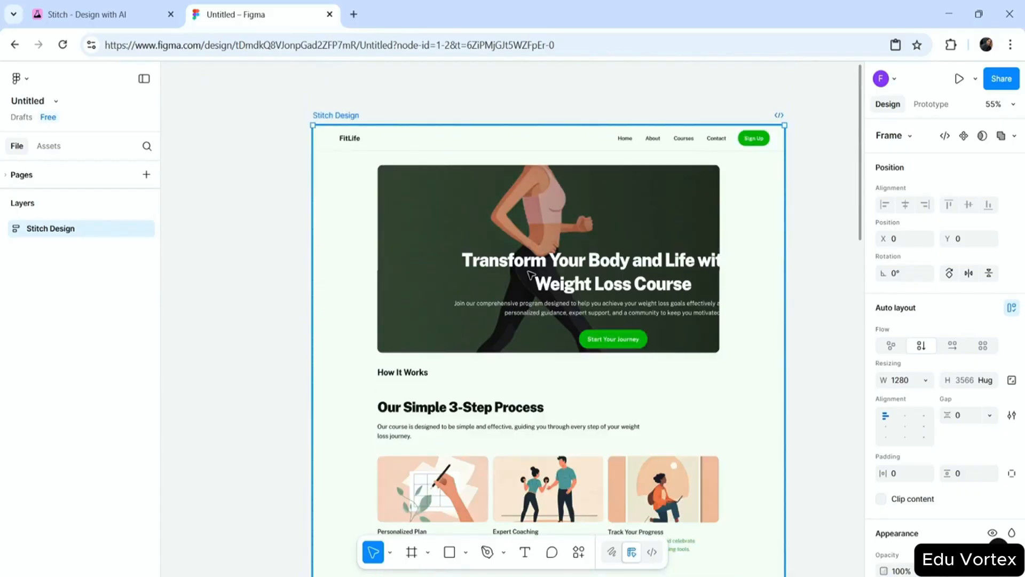
Select the nested frame holding the hero's heading and paragraph and resize it to about 802 wide, within the hero image.
double_click(530, 274)
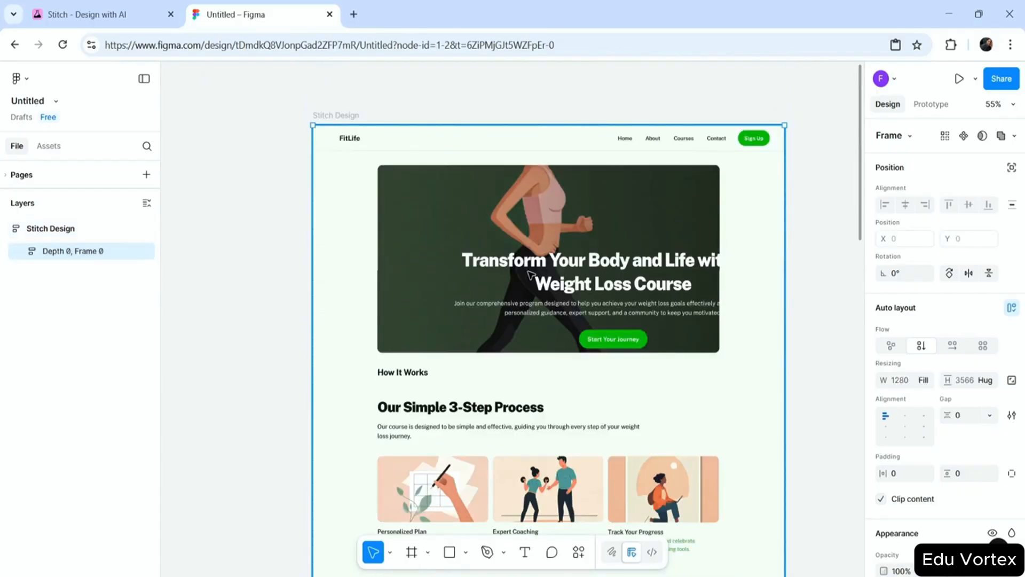
double_click(617, 265)
double_click(616, 265)
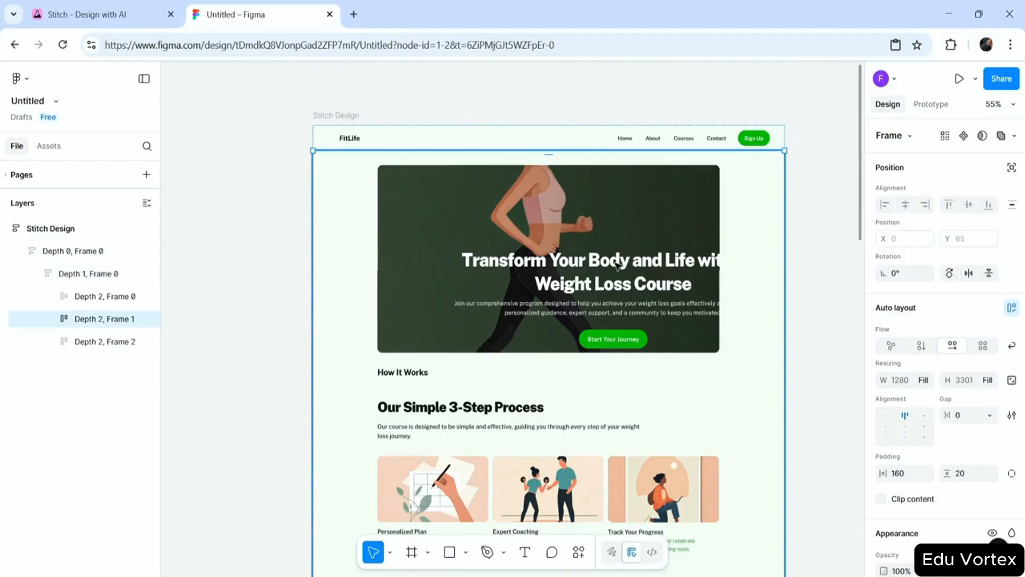
double_click(617, 265)
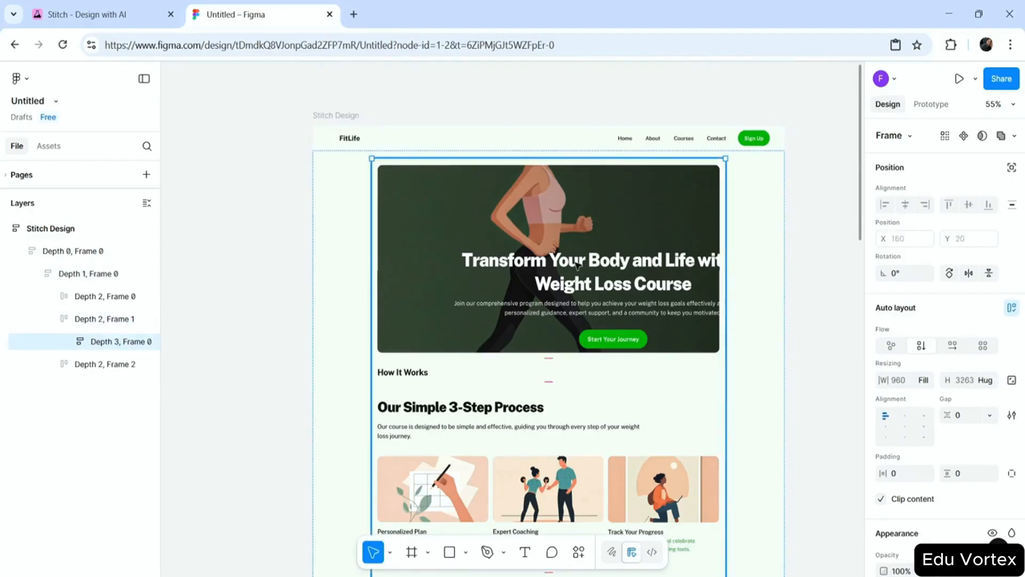
double_click(640, 285)
double_click(640, 285)
double_click(639, 285)
double_click(640, 286)
left_click_drag(778, 271, 693, 270)
left_click_drag(449, 278, 397, 277)
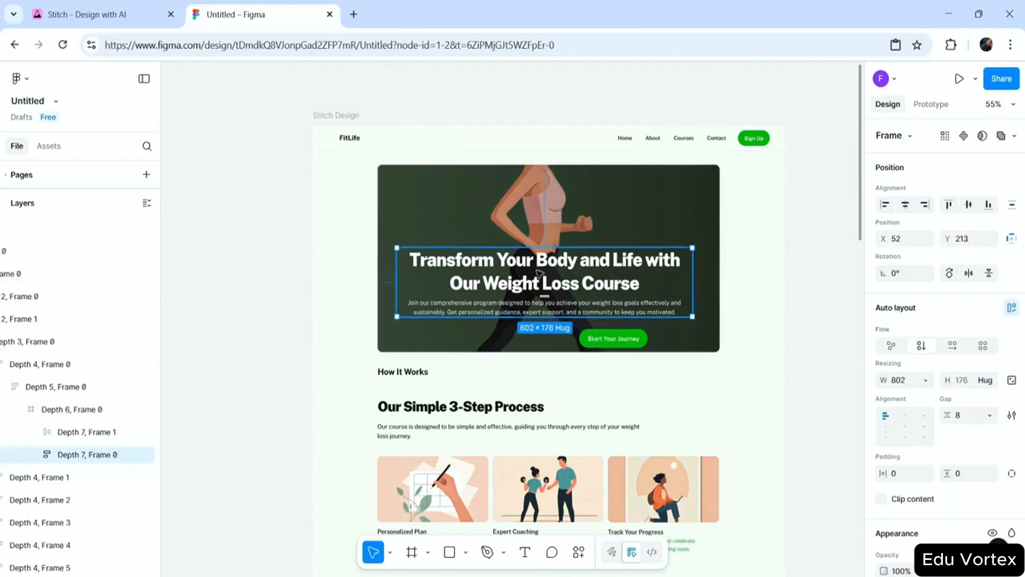
Move the hero's text block up and place the Start Your Journey button centred beneath it.
left_click_drag(537, 270, 541, 246)
left_click_drag(624, 345, 559, 319)
left_click(832, 301)
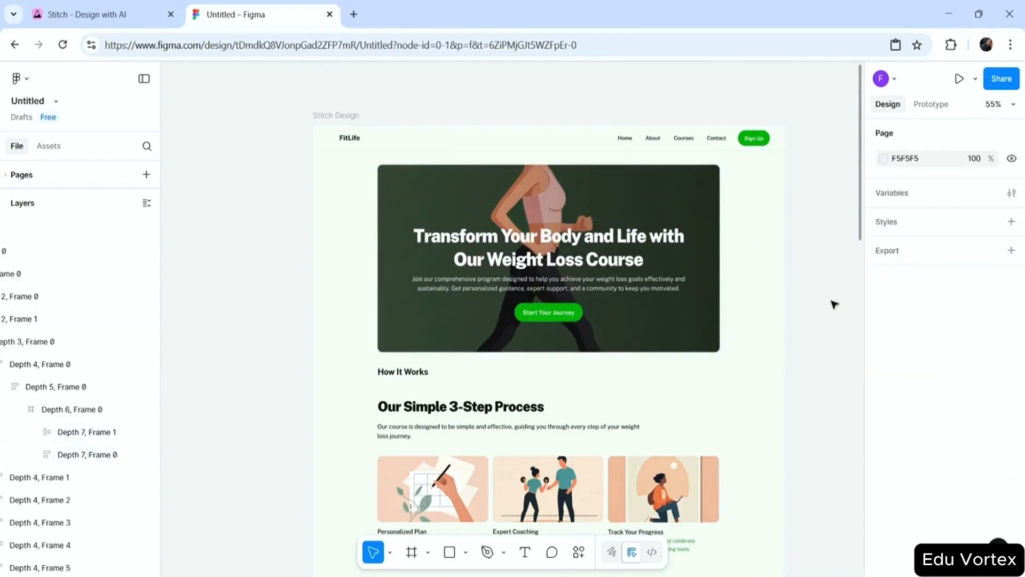
Centre the "Limited Time Offer: Get 20% Off Your First Month!" heading above its paragraph near the end of the page.
scroll(835, 304, "down", 4)
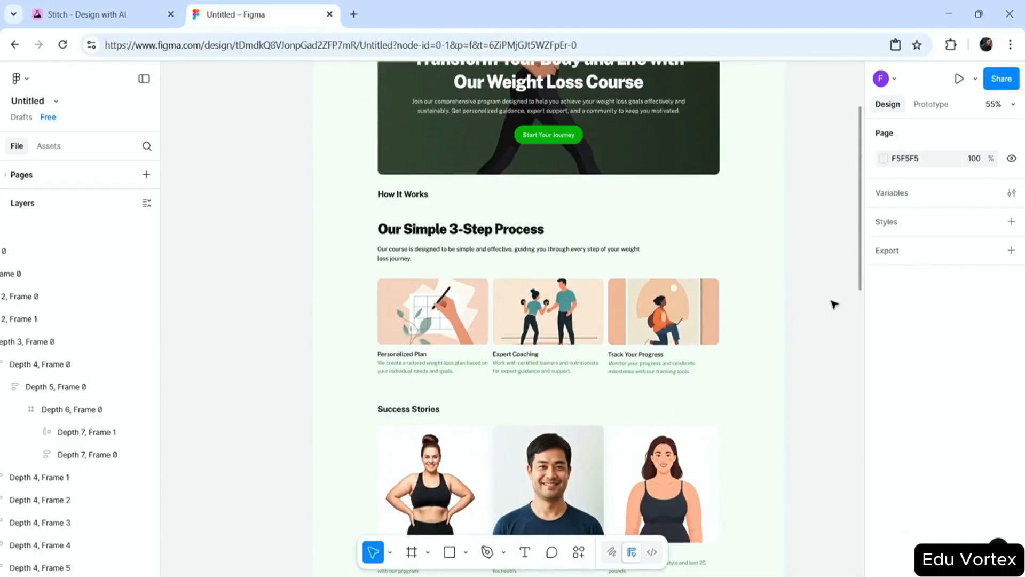
scroll(834, 304, "down", 10)
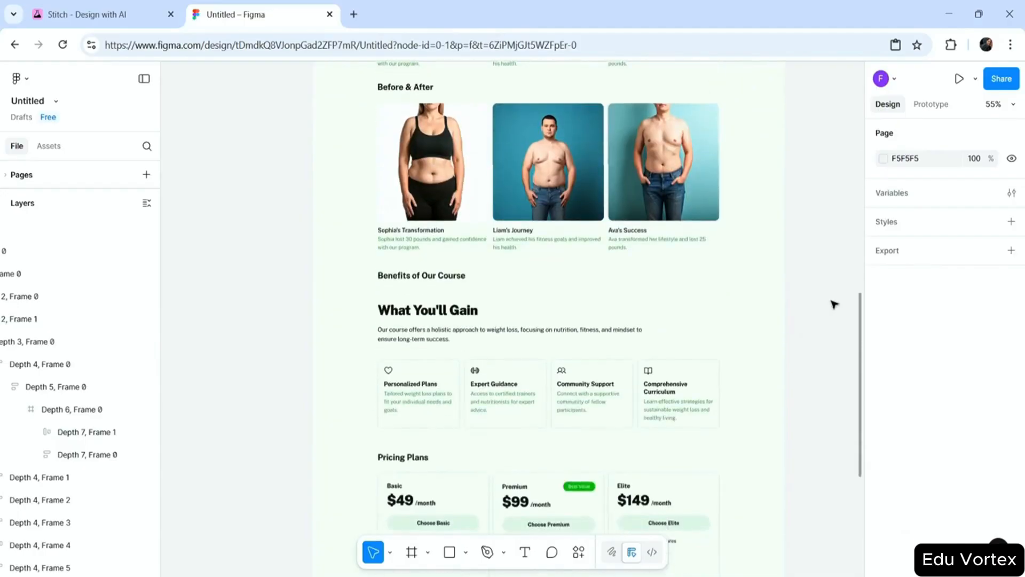
scroll(834, 305, "down", 7)
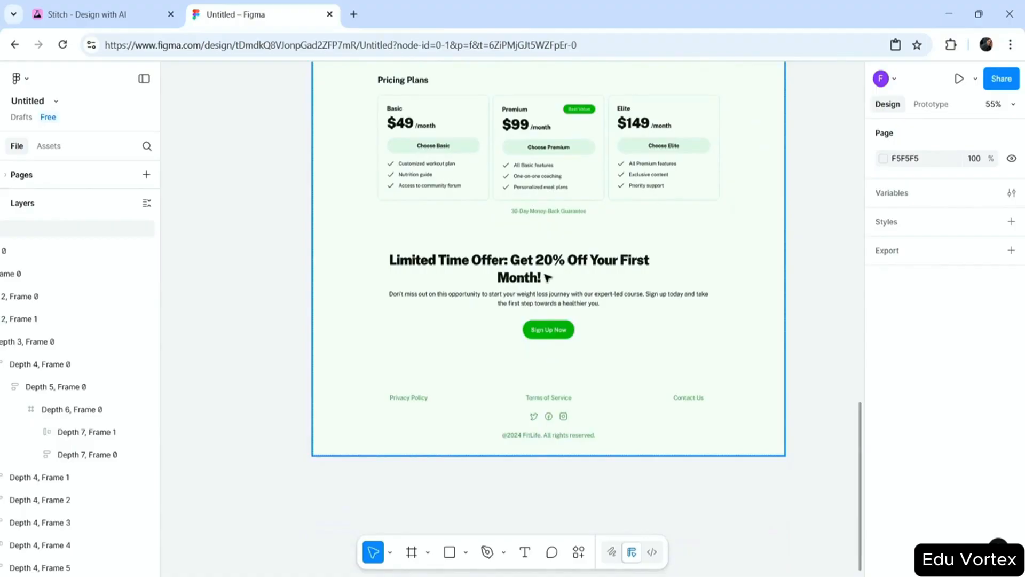
left_click(538, 263)
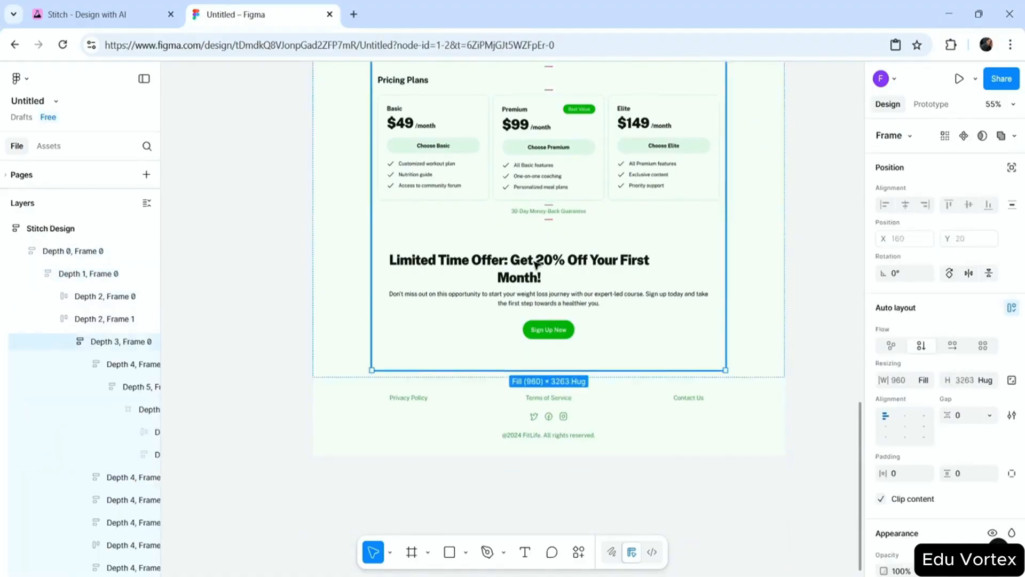
left_click(790, 341)
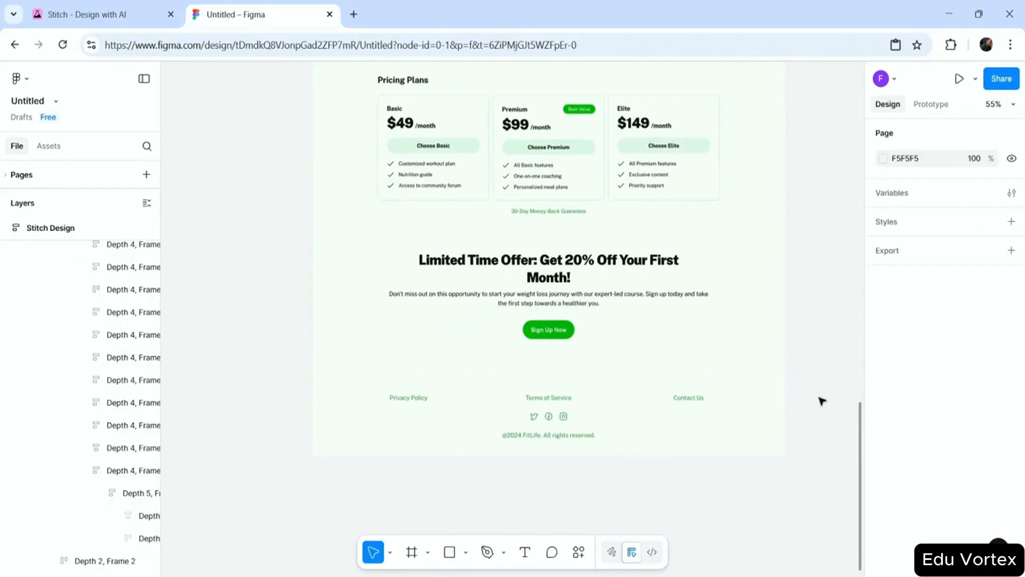
Review the corrected landing page, select the whole Stitch Design frame and present it as a prototype.
scroll(715, 358, "up", 15)
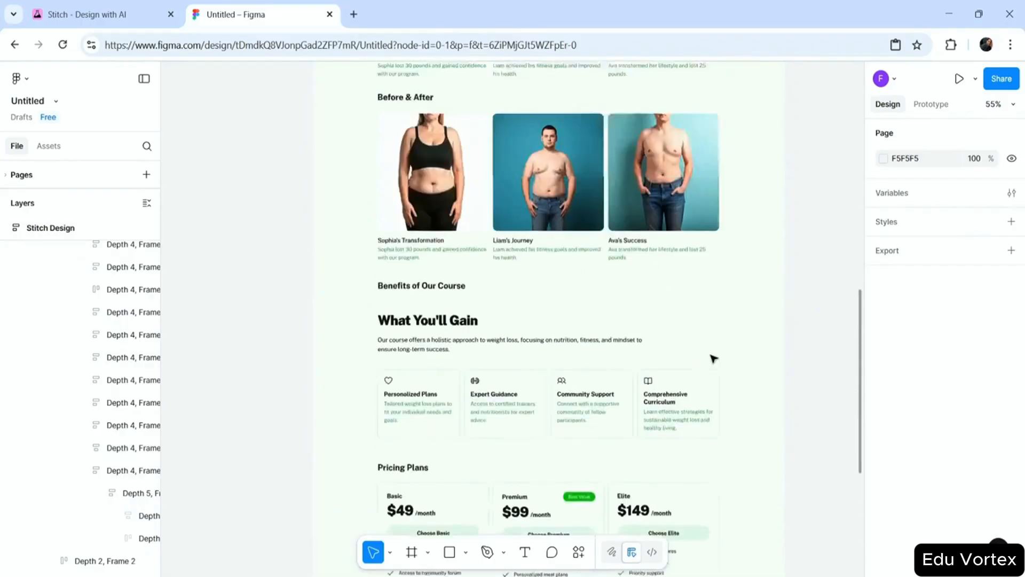
scroll(714, 358, "up", 10)
scroll(715, 358, "down", 6)
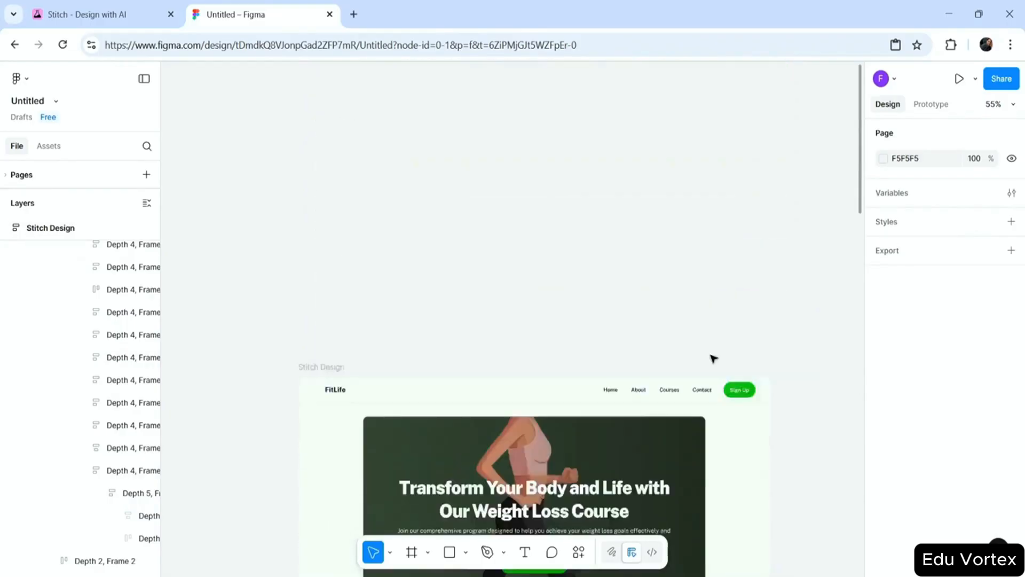
left_click(751, 232)
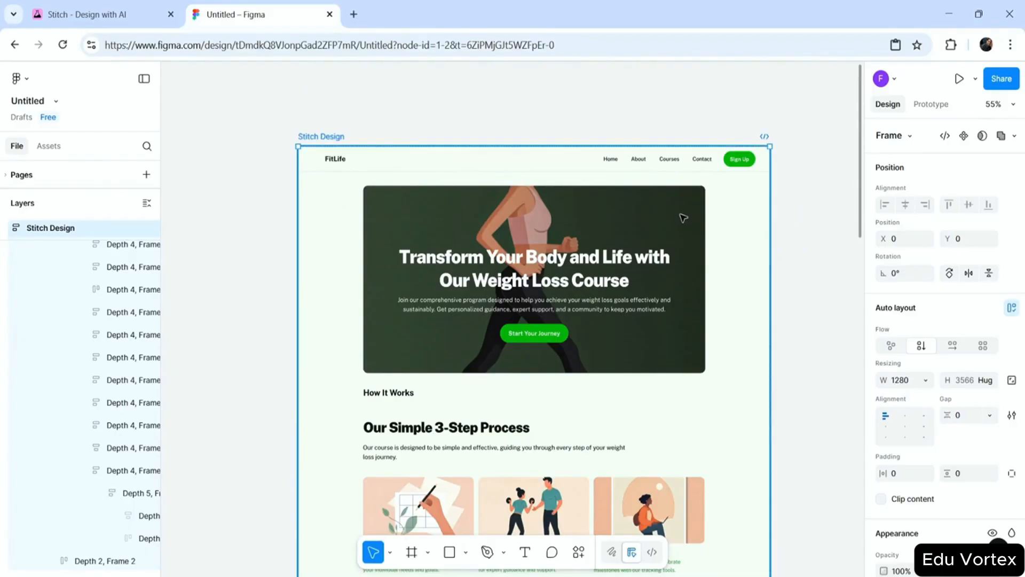
scroll(750, 214, "down", 2)
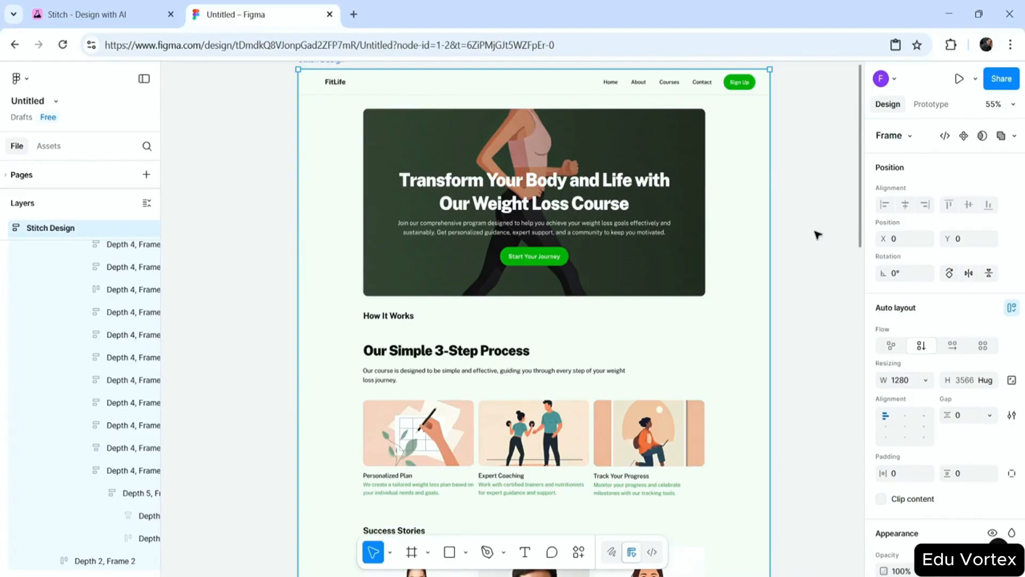
scroll(823, 269, "up", 1)
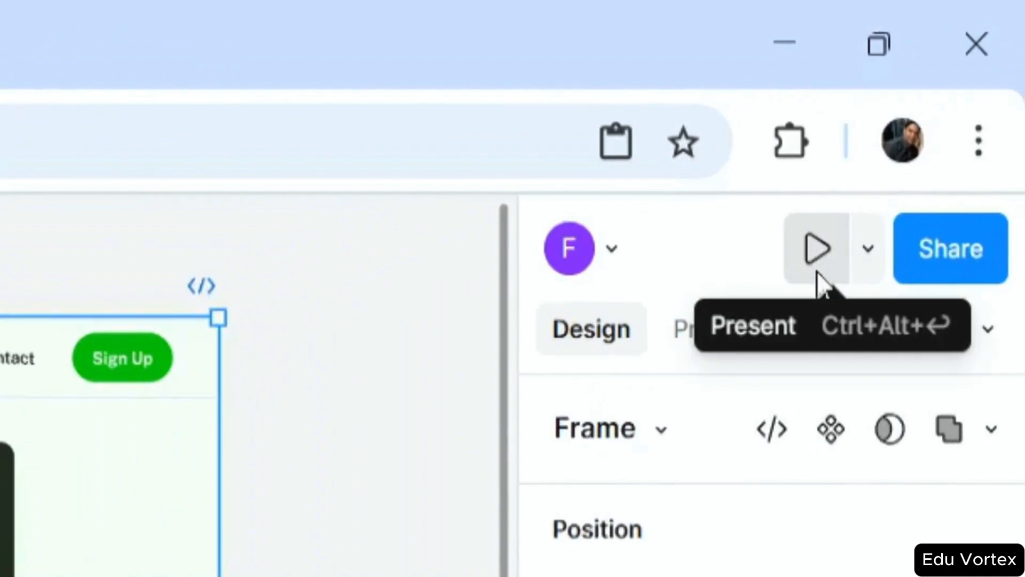
left_click(816, 270)
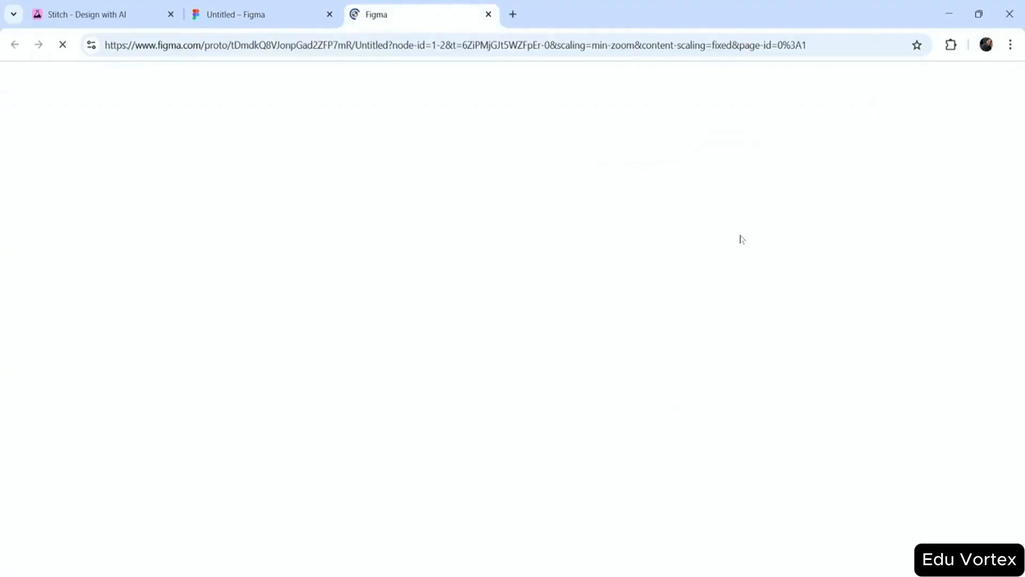
Examine the presented landing page, including in full screen, and check the prototype's sharing options.
scroll(796, 257, "down", 2)
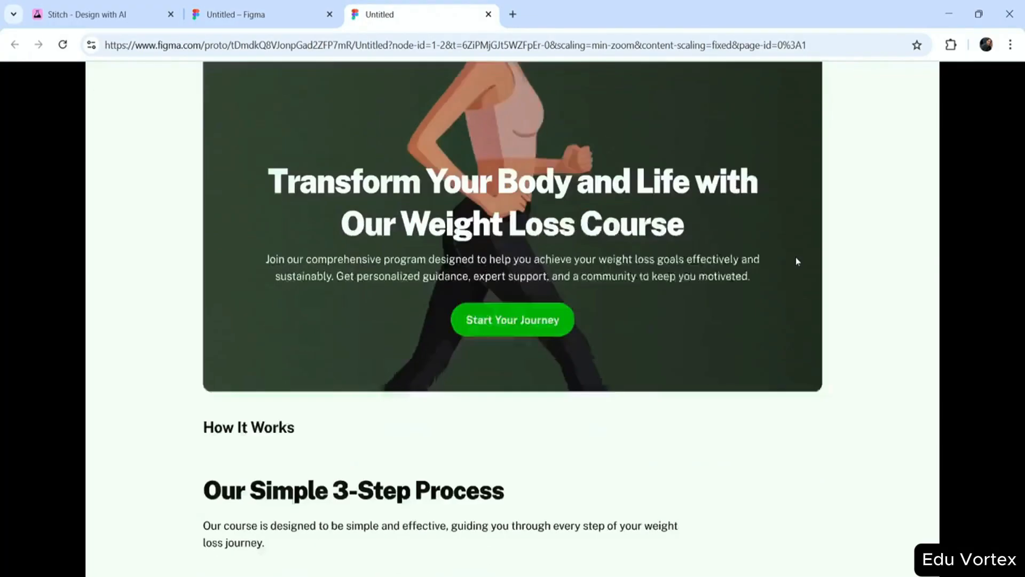
scroll(796, 257, "down", 4)
scroll(796, 257, "up", 6)
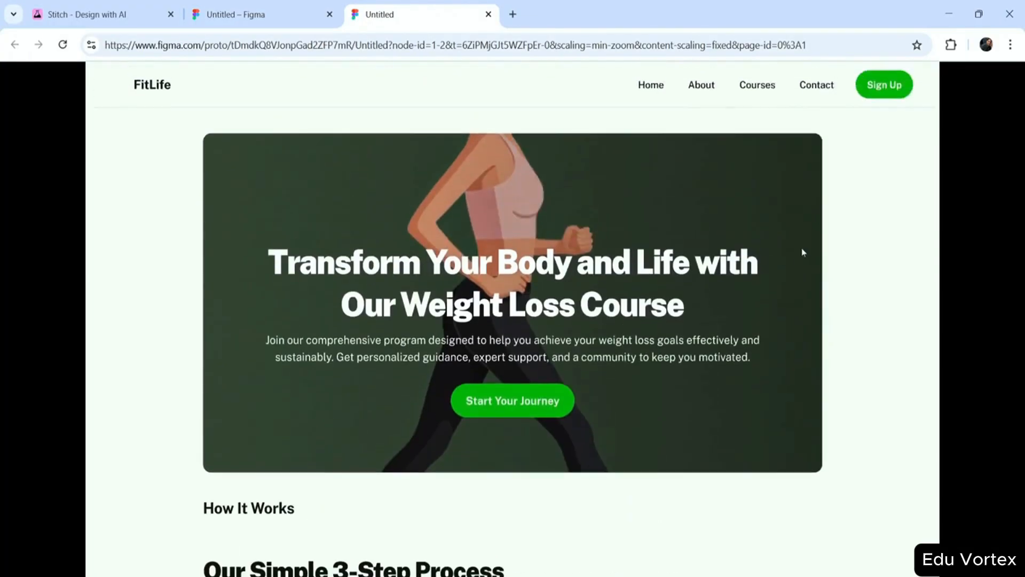
left_click(1008, 79)
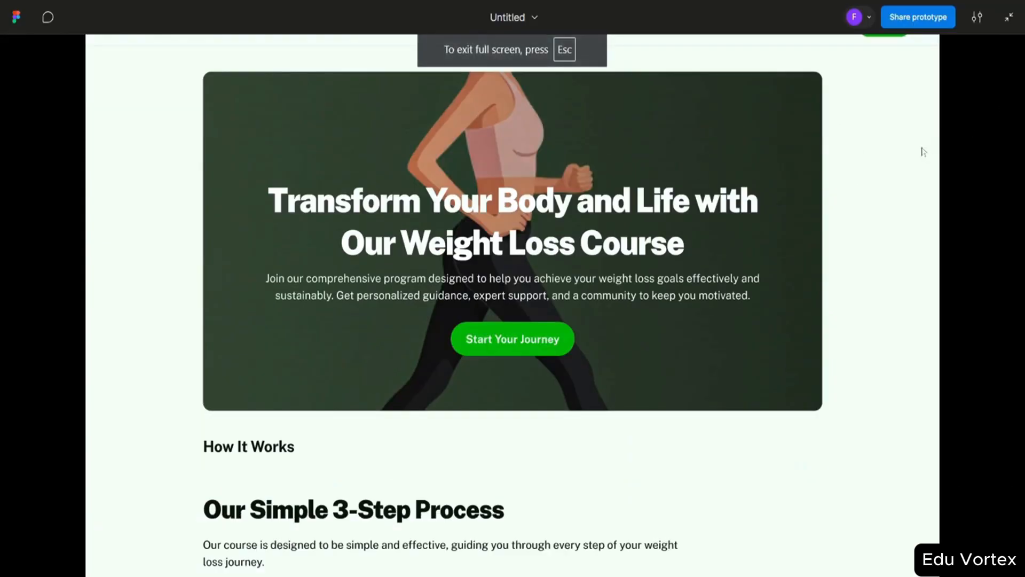
key("Escape")
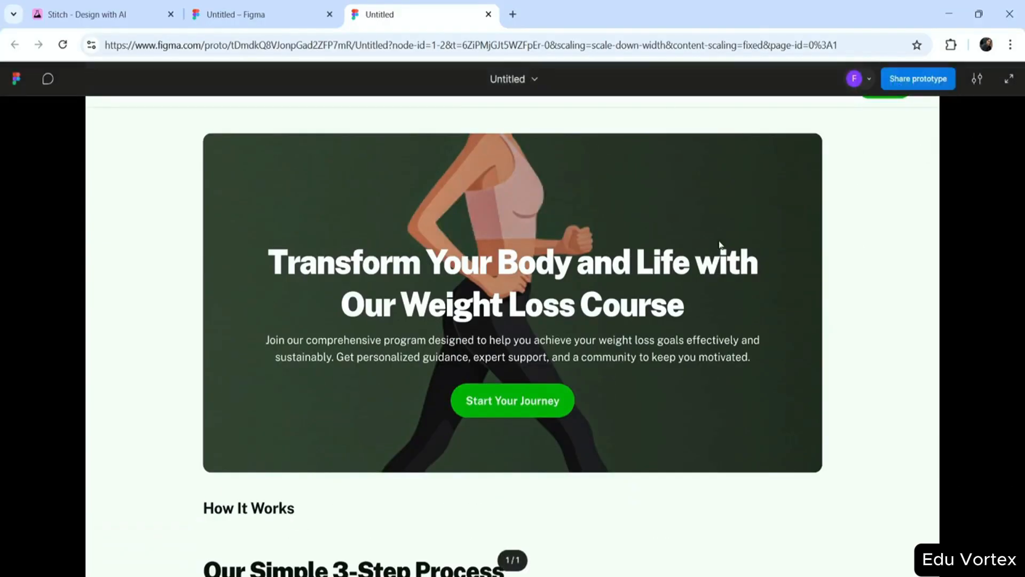
left_click(918, 81)
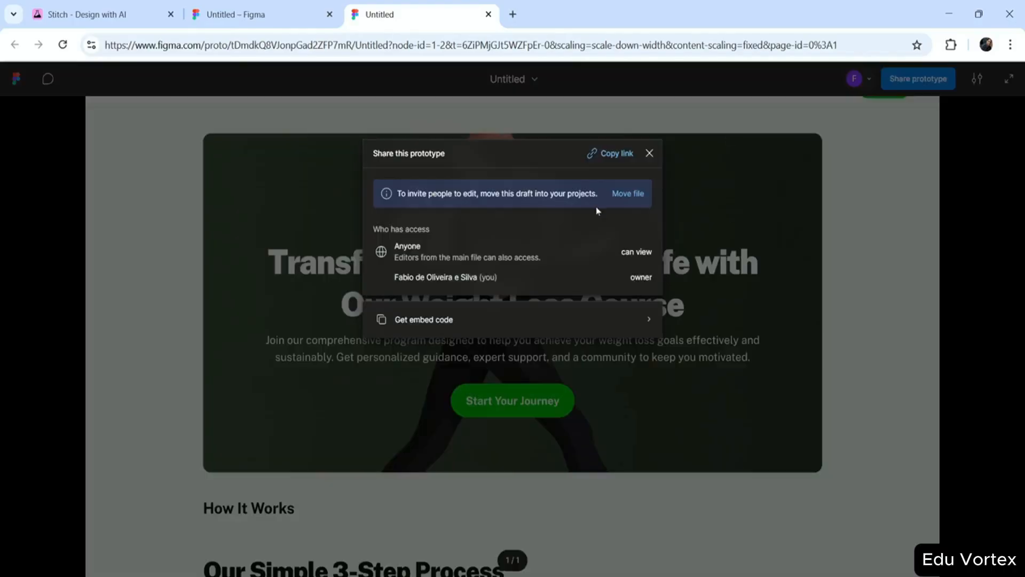
left_click(899, 282)
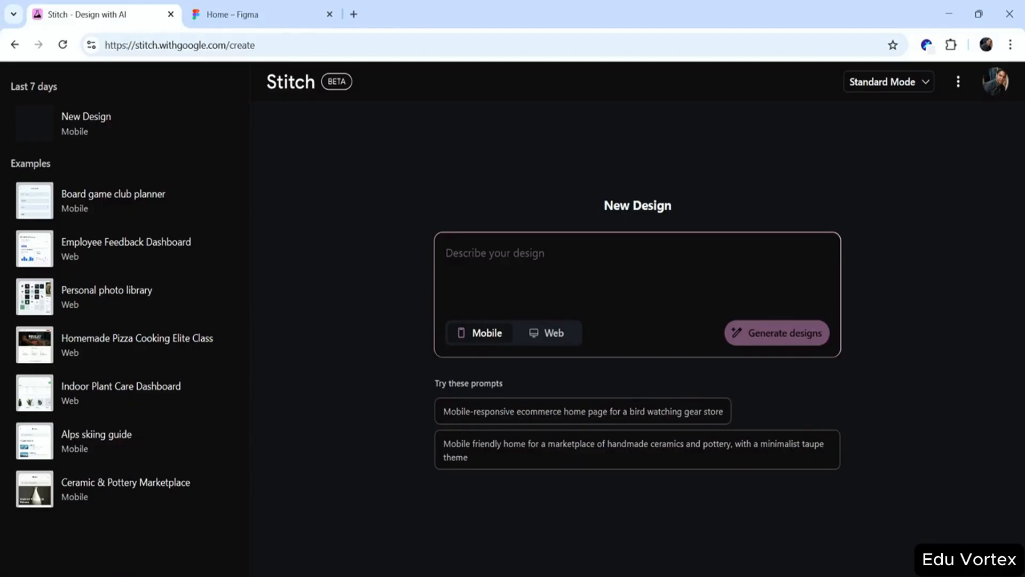
In Stitch, keep Standard Mode and enter a mobile food delivery app prompt covering Login, Home, Restaurant Menu, Checkout and Order Tracking screens.
left_click(927, 82)
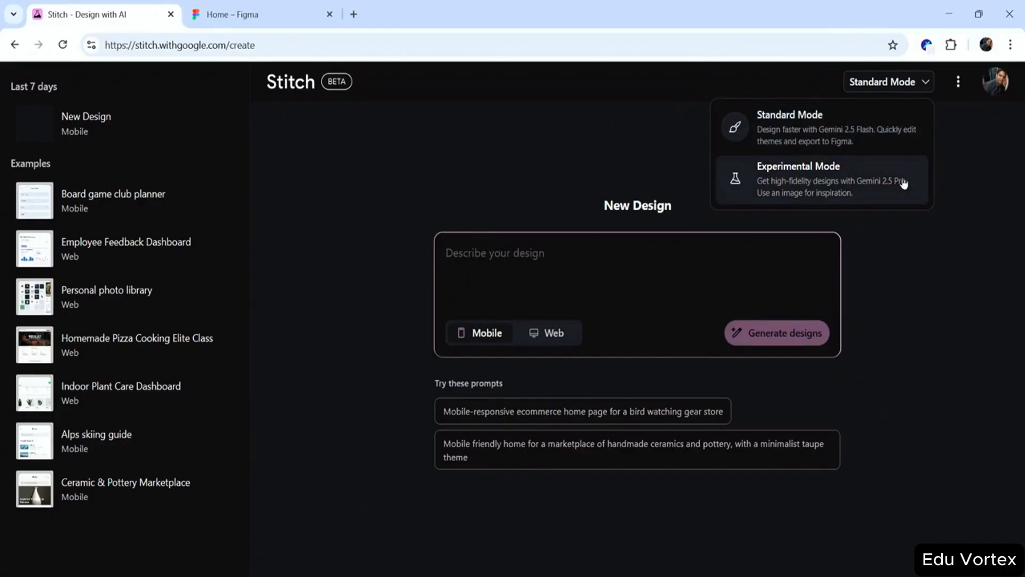
left_click(931, 298)
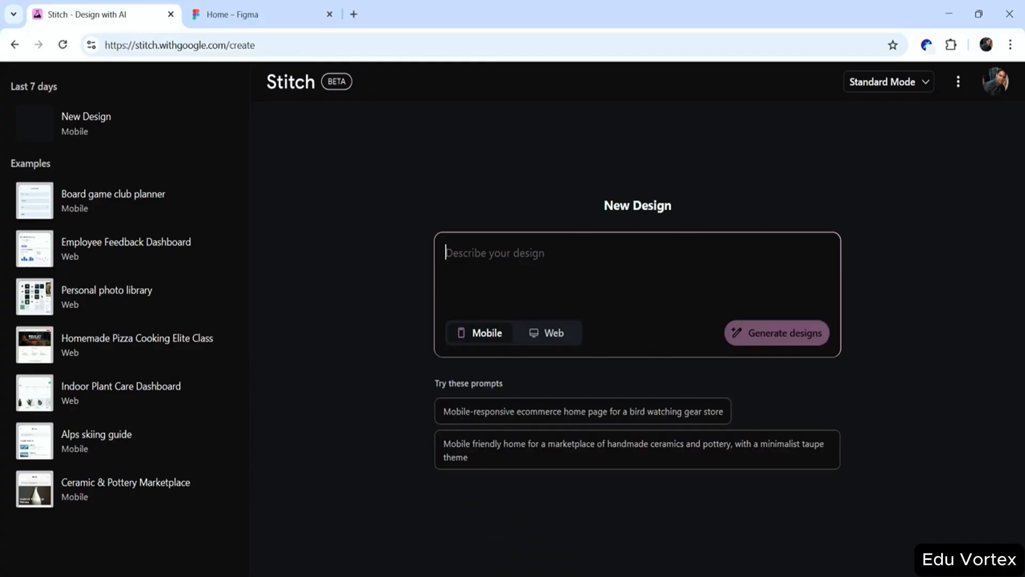
key("ctrl+v")
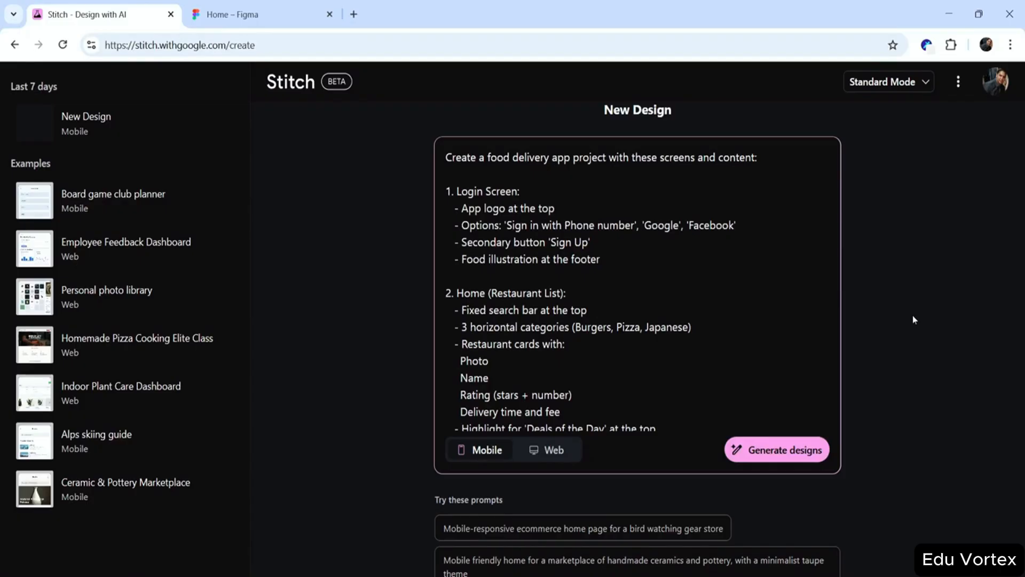
Read through the food delivery prompt, checking the content requested for each of its five screens.
scroll(638, 291, "down", 2)
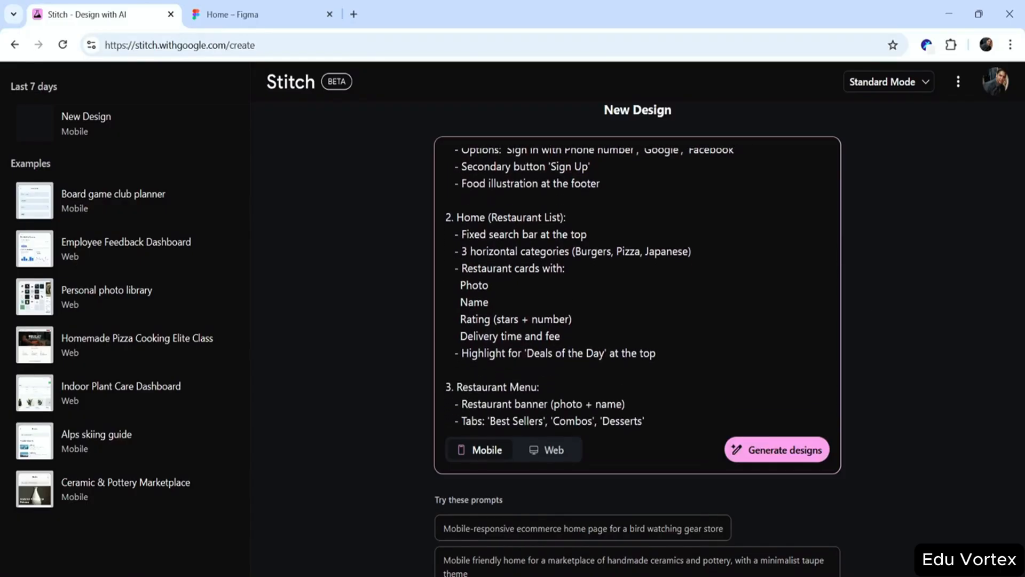
scroll(345, 278, "down", 1)
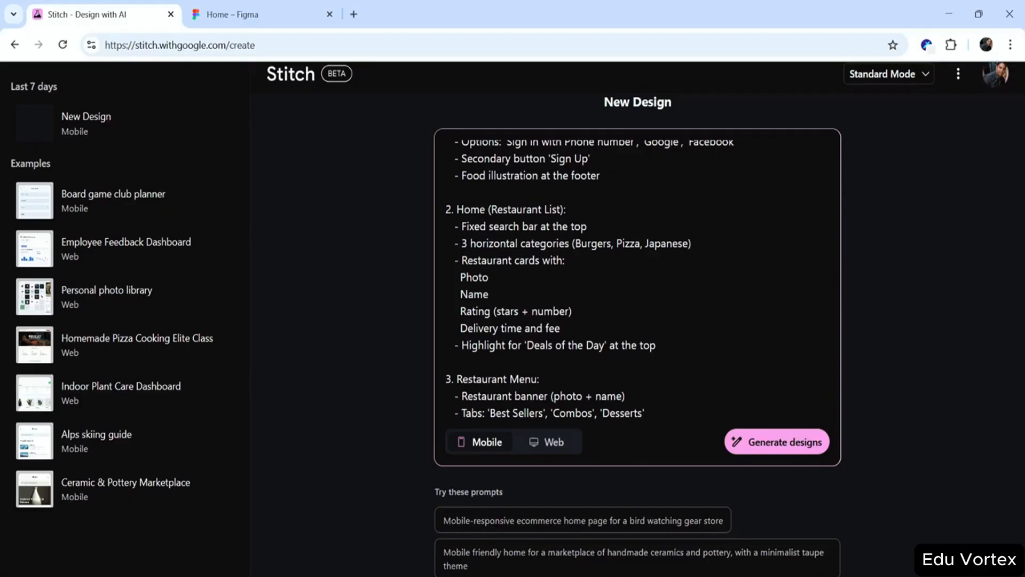
scroll(638, 280, "down", 1)
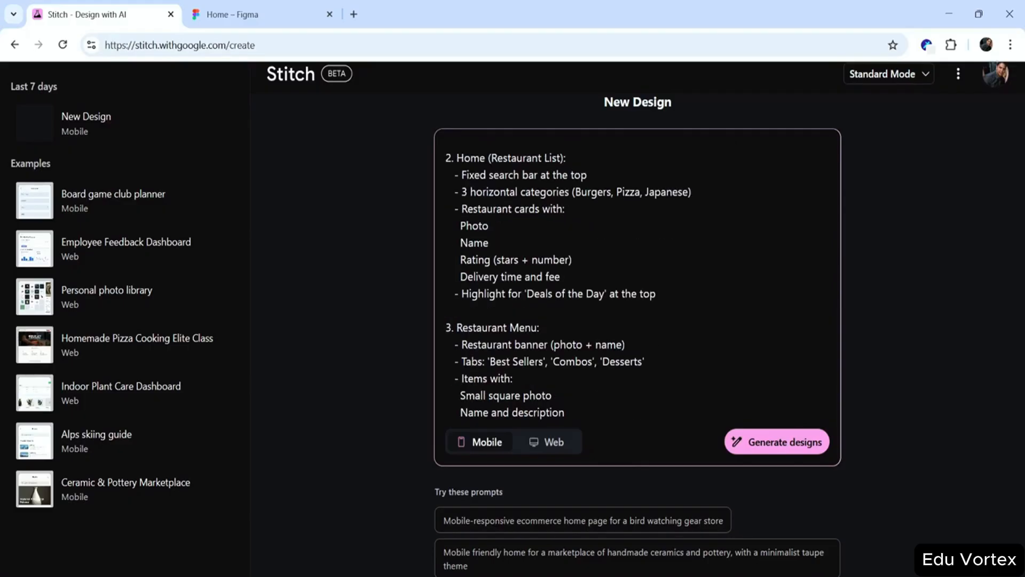
scroll(637, 281, "down", 2)
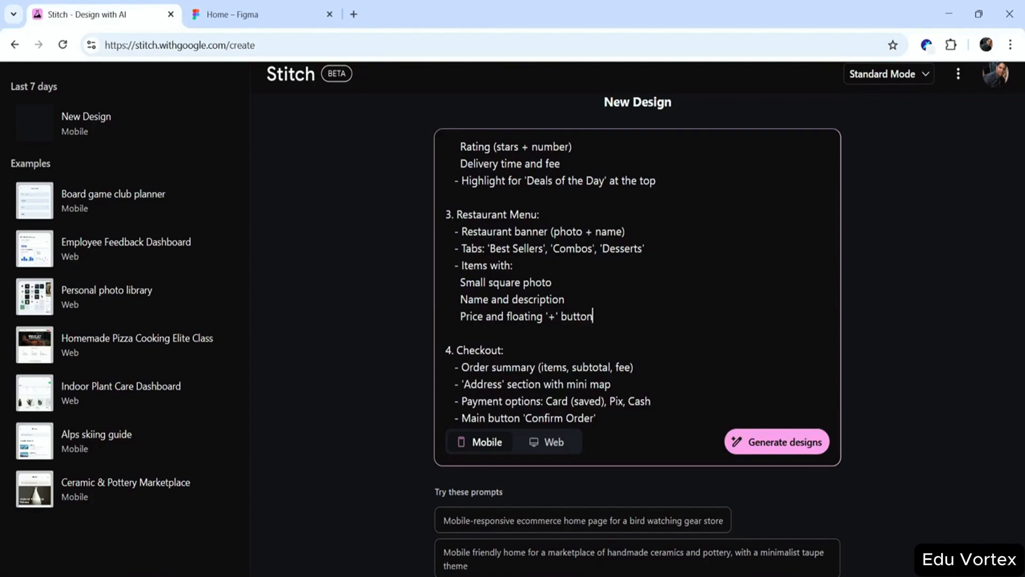
scroll(638, 278, "down", 2)
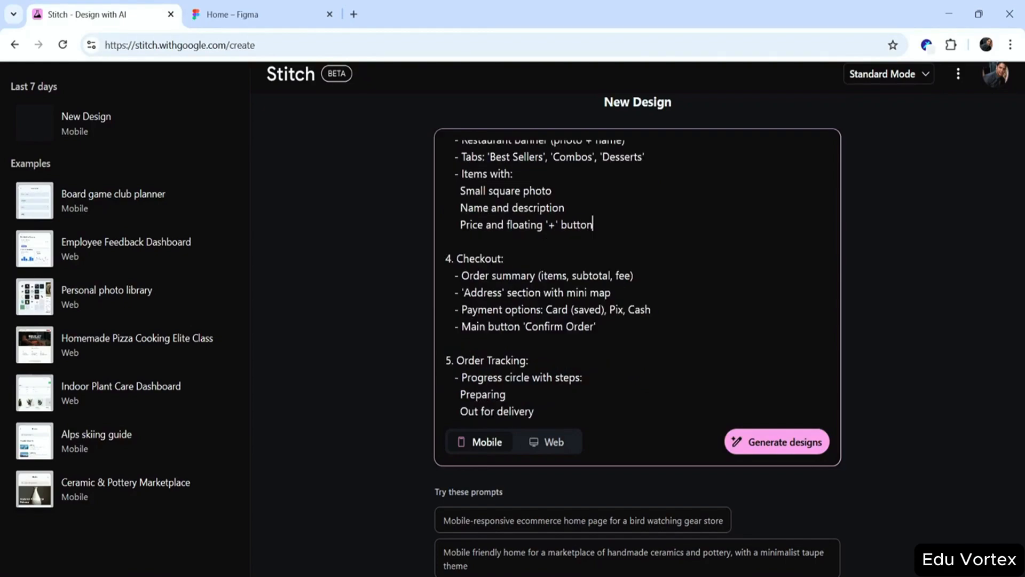
scroll(638, 278, "up", 1)
scroll(637, 278, "down", 3)
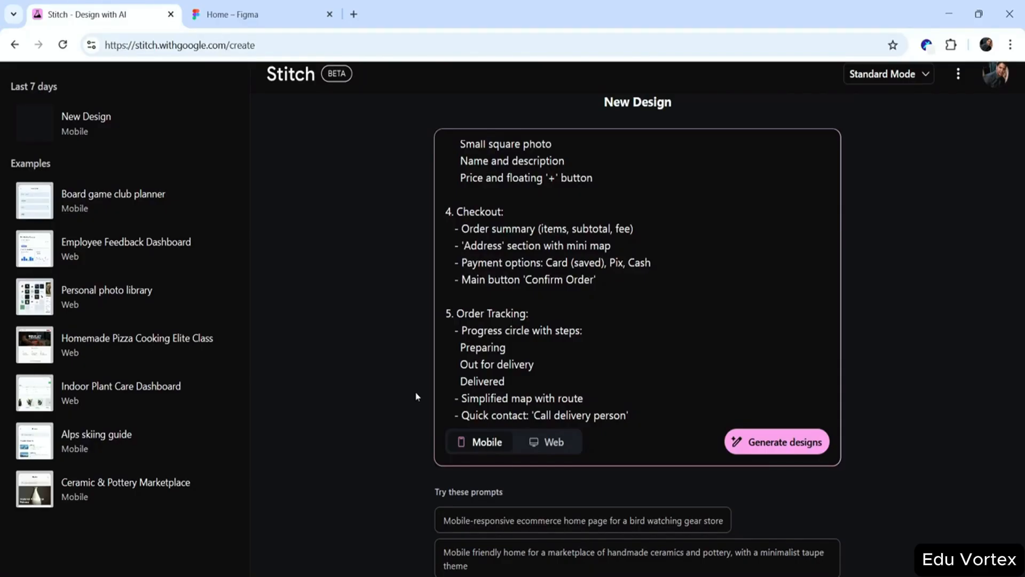
scroll(417, 396, "down", 1)
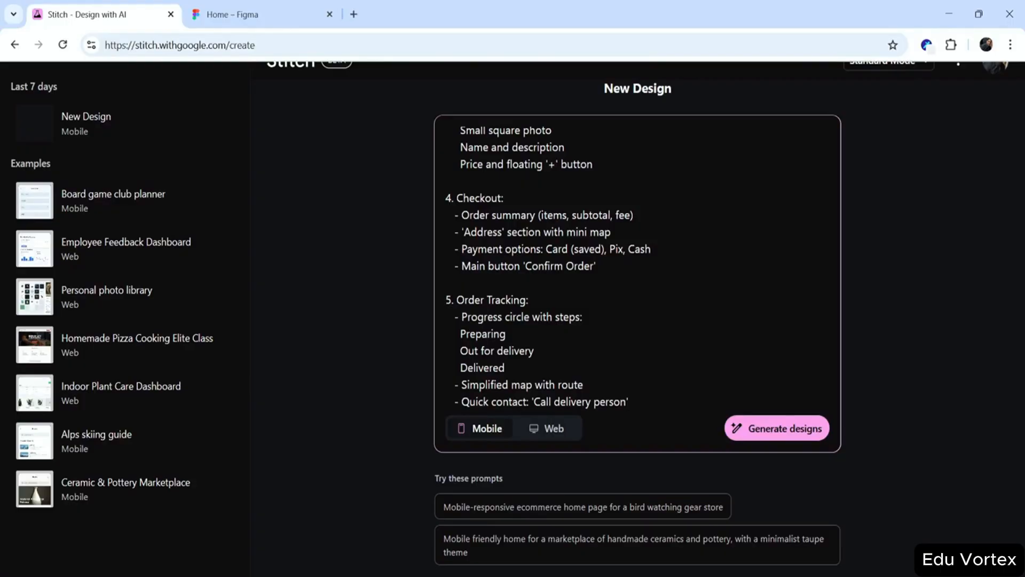
scroll(638, 277, "up", 7)
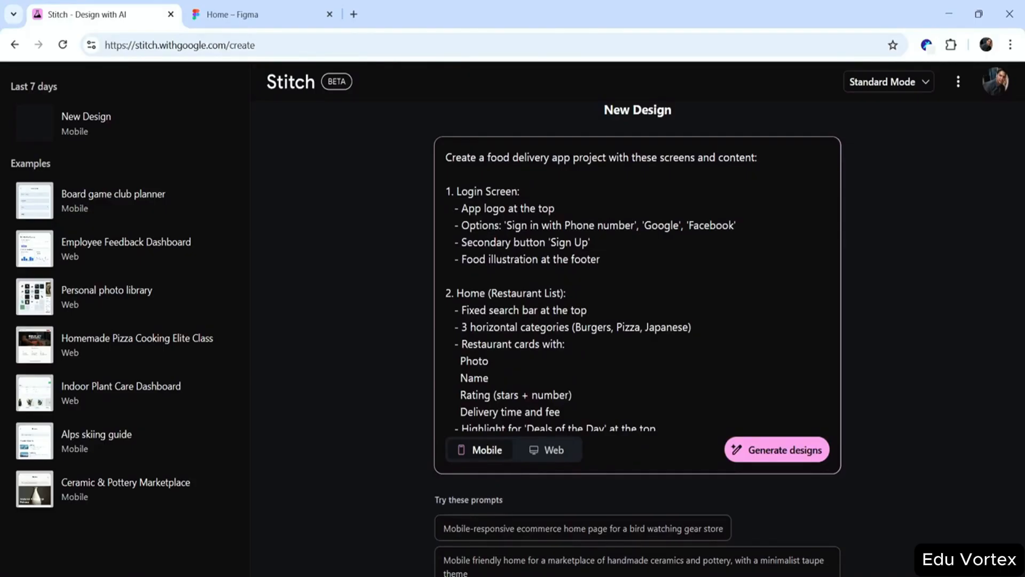
scroll(638, 289, "down", 7)
left_click_drag(600, 259, 384, 155)
left_click(664, 225)
scroll(548, 289, "down", 10)
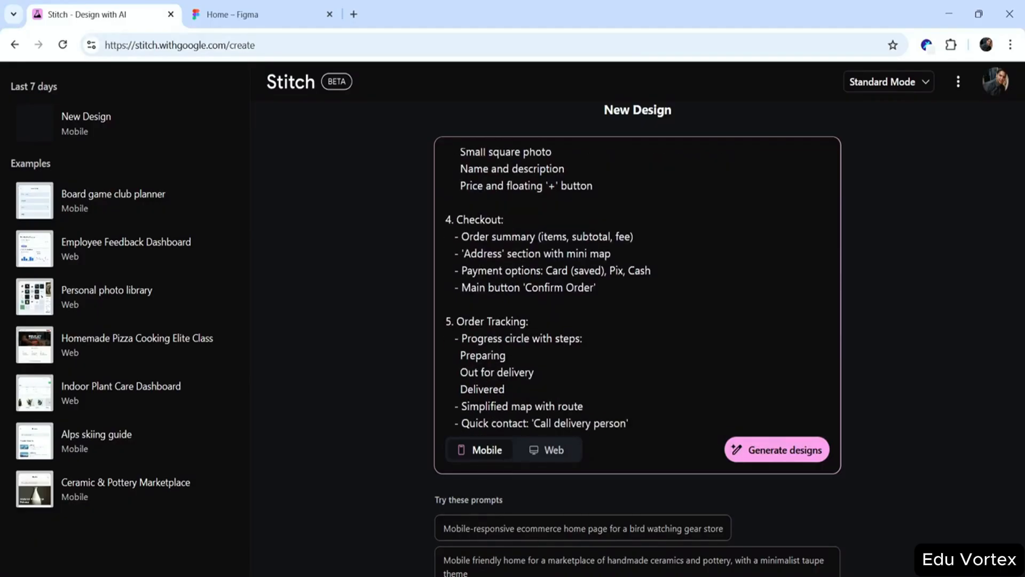
Generate the mobile food delivery app designs from the entered prompt.
left_click(794, 463)
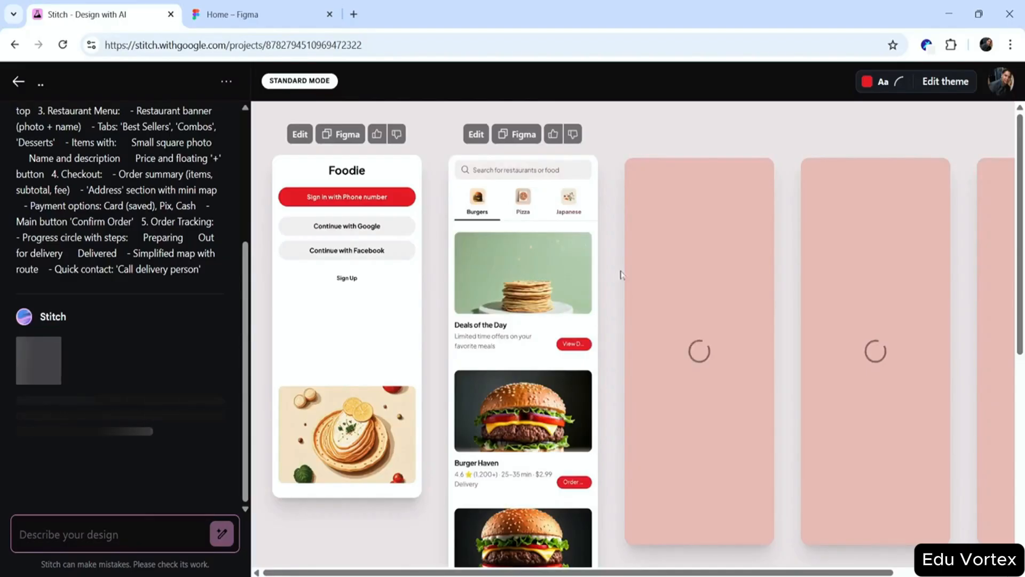
scroll(723, 416, "right", 3)
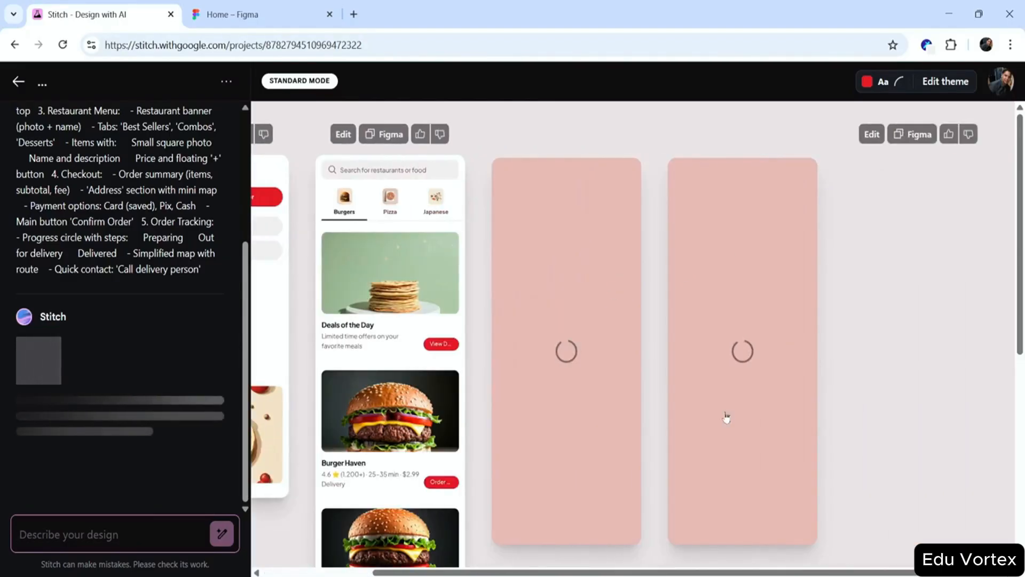
scroll(726, 416, "left", 3)
scroll(560, 364, "down", 1)
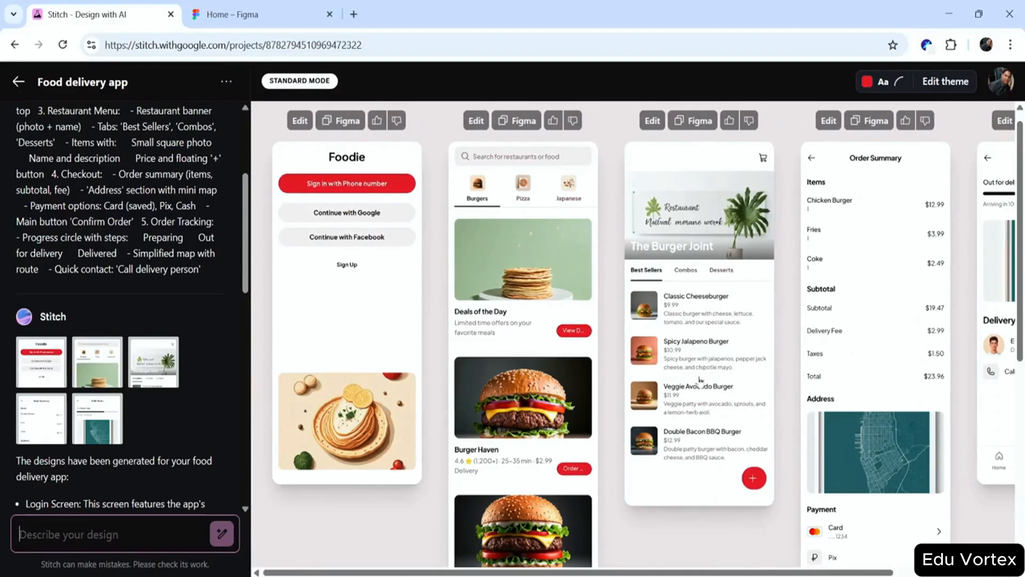
Examine the generated login, restaurant list, menu, order summary and order tracking screens across the canvas.
scroll(418, 314, "right", 2)
scroll(419, 314, "down", 1)
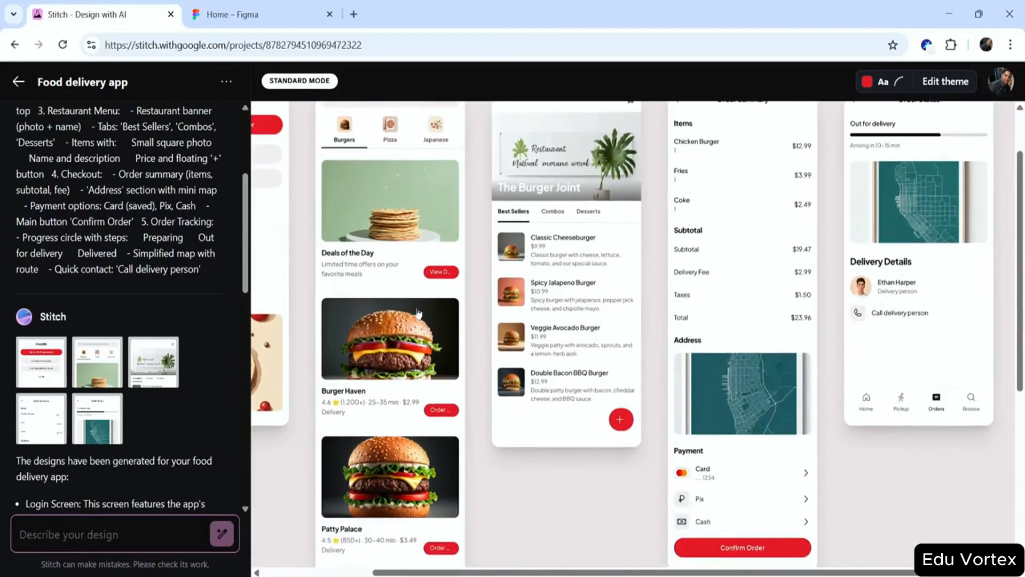
scroll(699, 379, "left", 2)
scroll(699, 379, "up", 1)
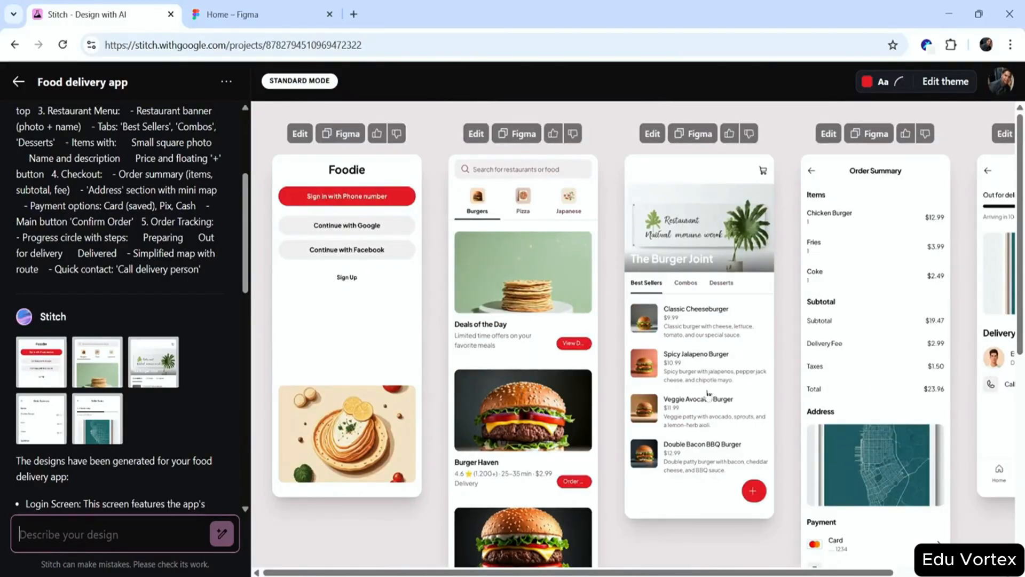
scroll(708, 395, "right", 2)
scroll(454, 330, "left", 2)
scroll(454, 330, "down", 1)
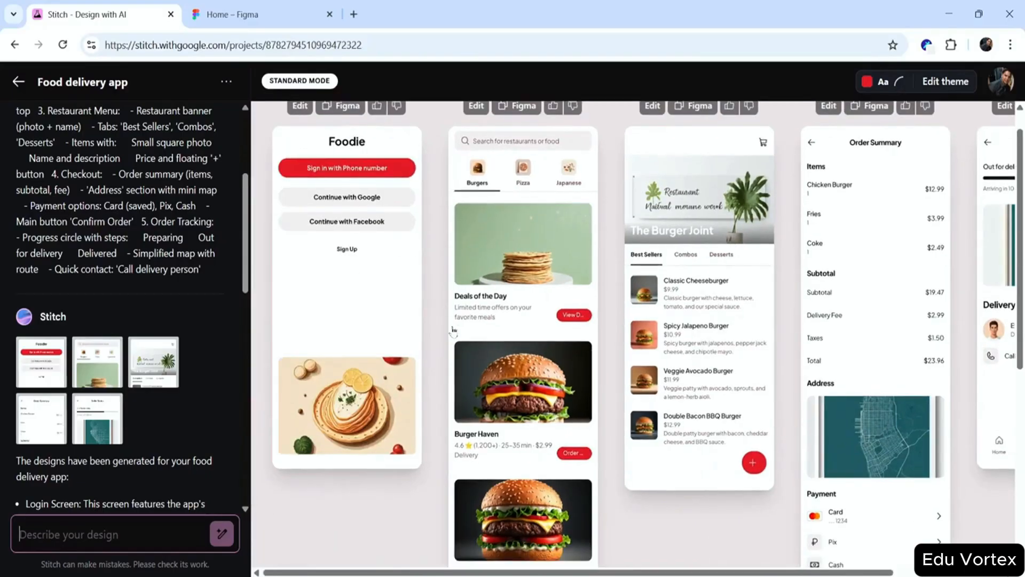
scroll(453, 330, "up", 1)
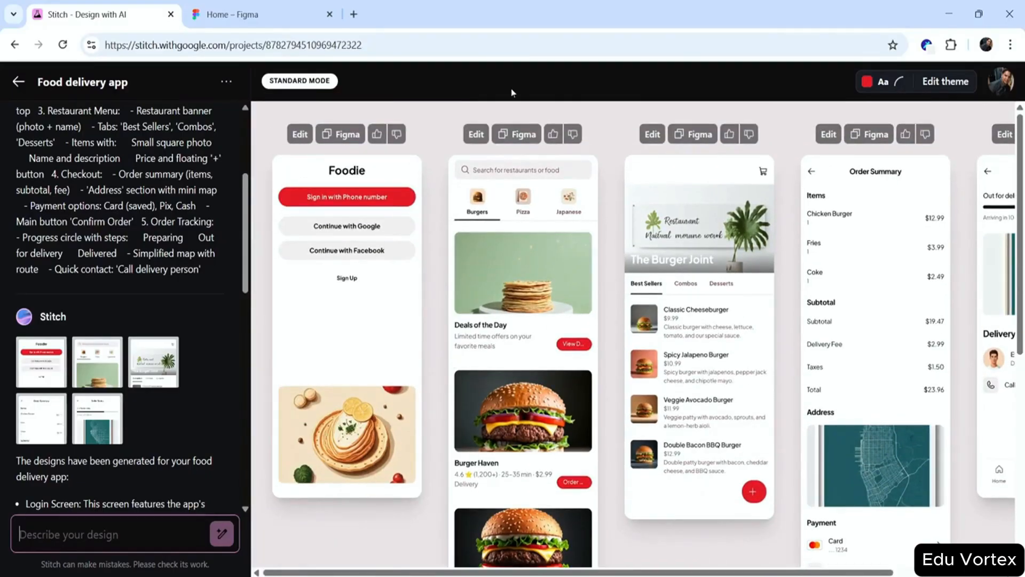
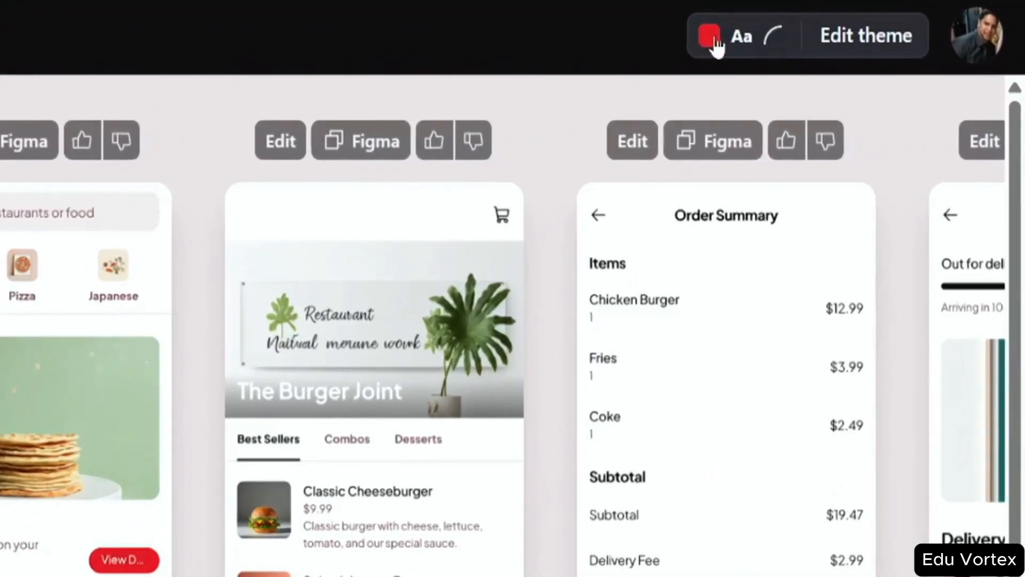
Apply a custom orange theme colour #ff6500 to the food delivery app designs and look over the recoloured screens.
left_click(710, 37)
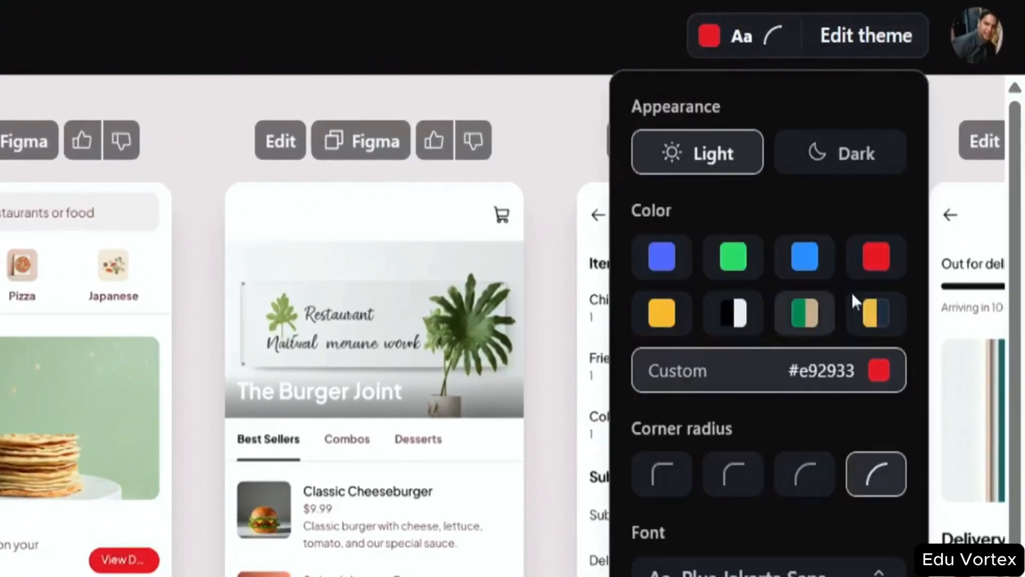
left_click(880, 371)
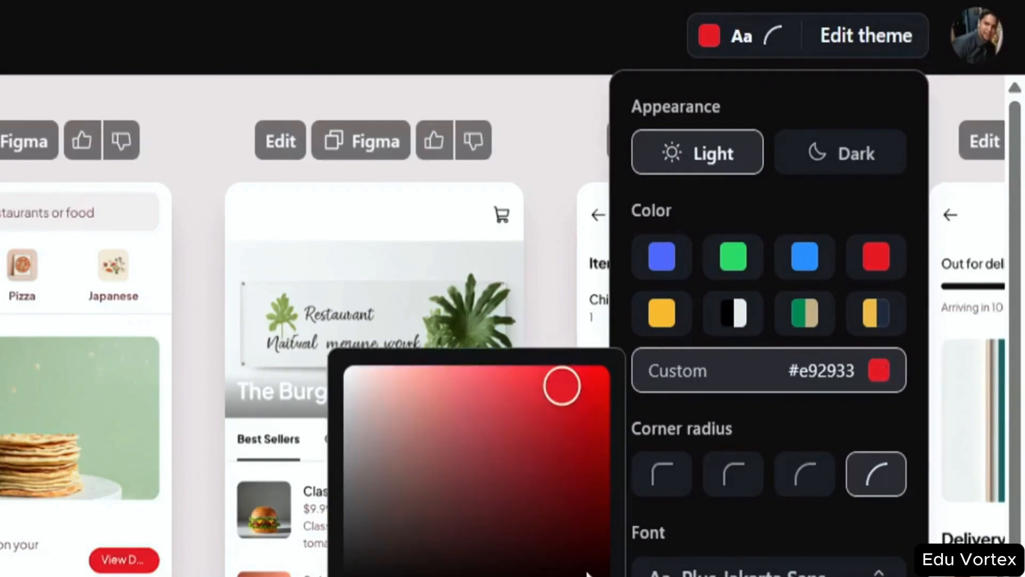
left_click_drag(606, 576, 373, 576)
left_click_drag(523, 460, 612, 366)
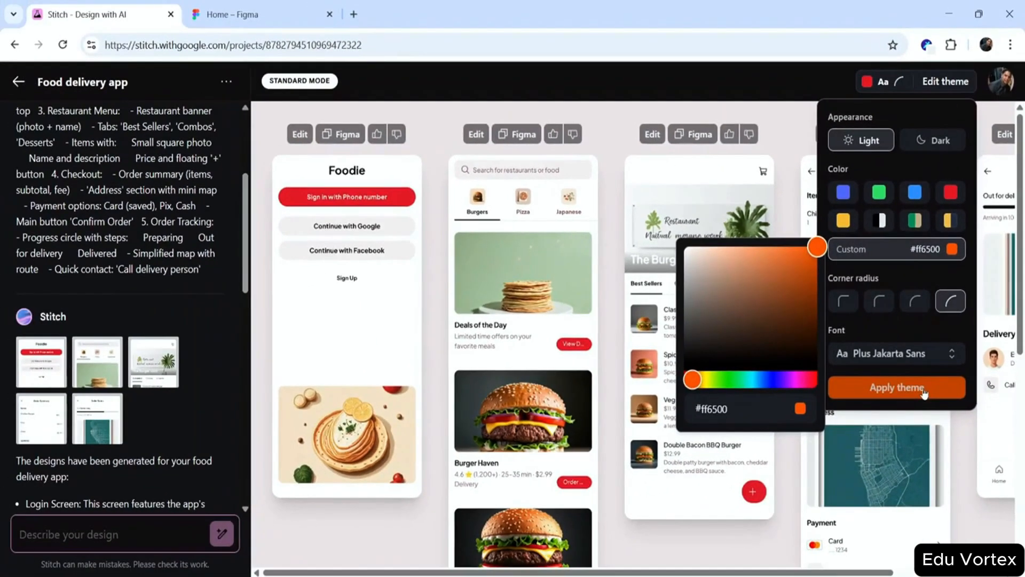
left_click(822, 480)
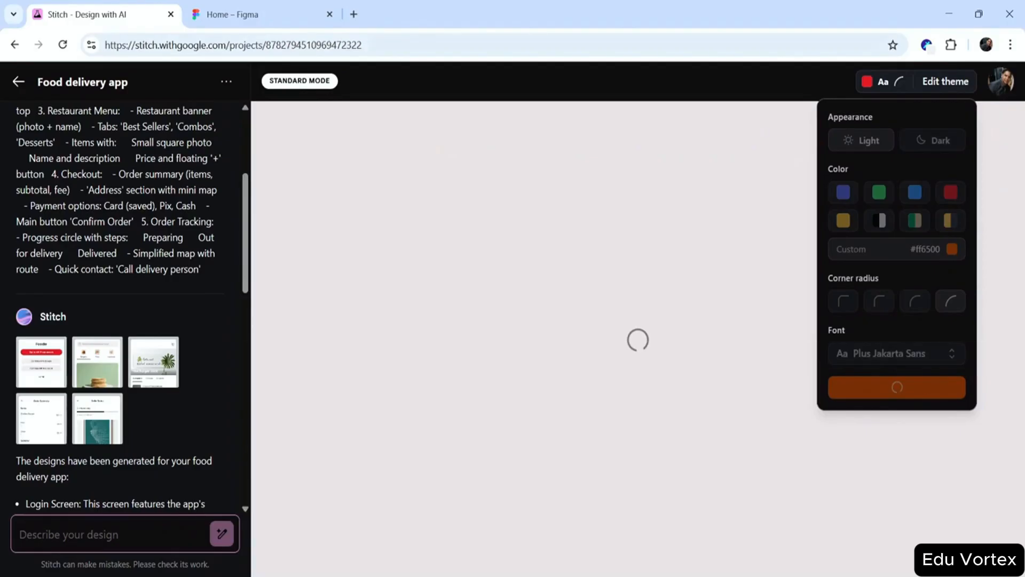
left_click(800, 91)
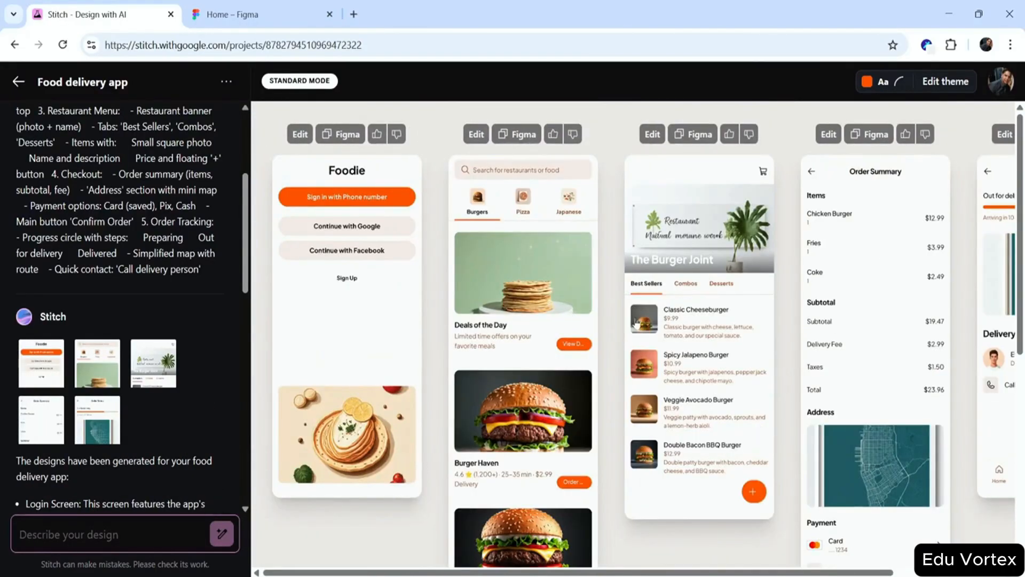
scroll(636, 323, "right", 3)
scroll(637, 322, "left", 3)
Change the theme of the five app screens to the preset red #EA2831 and apply it.
left_click(915, 86)
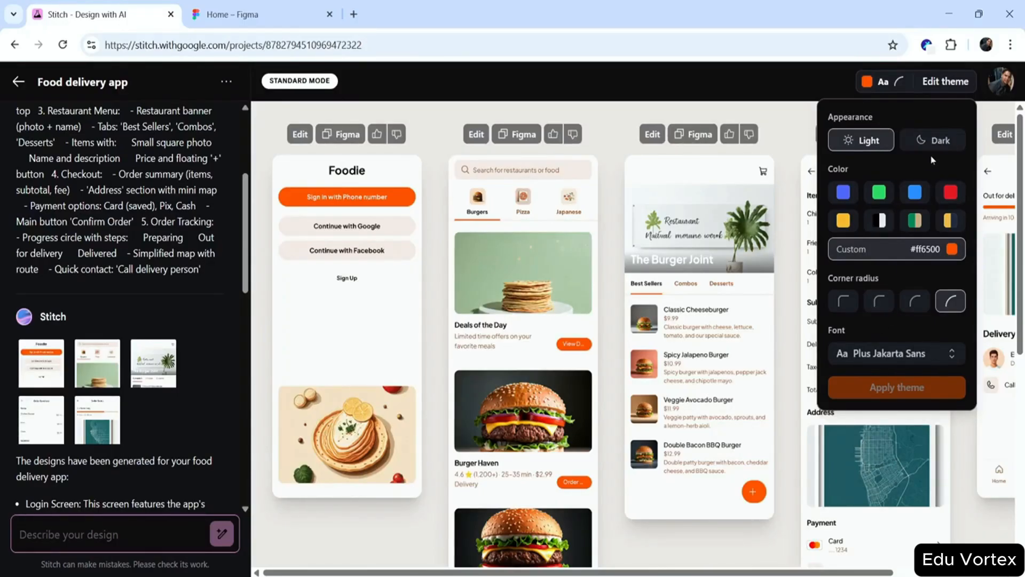
left_click(950, 192)
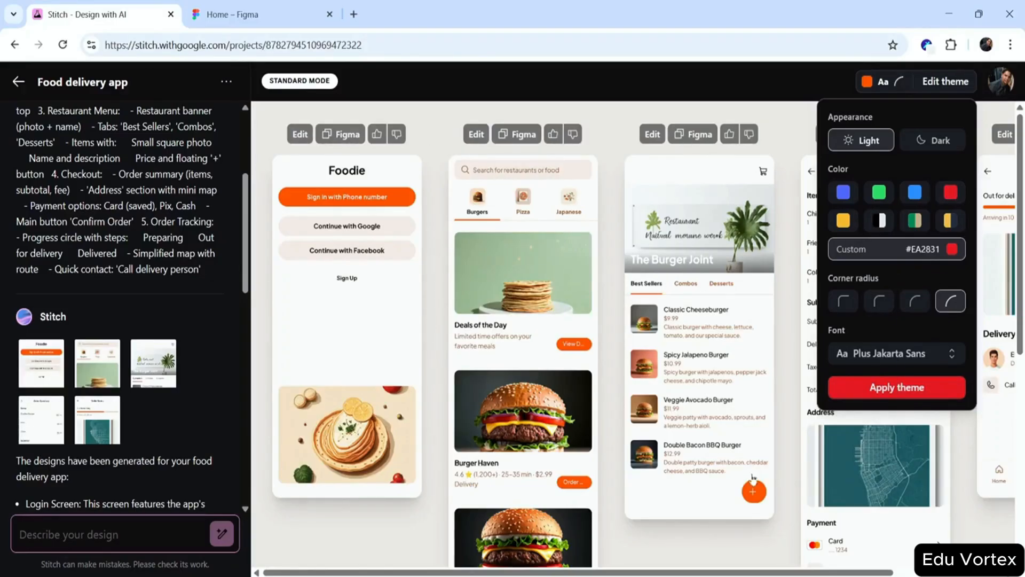
left_click(917, 382)
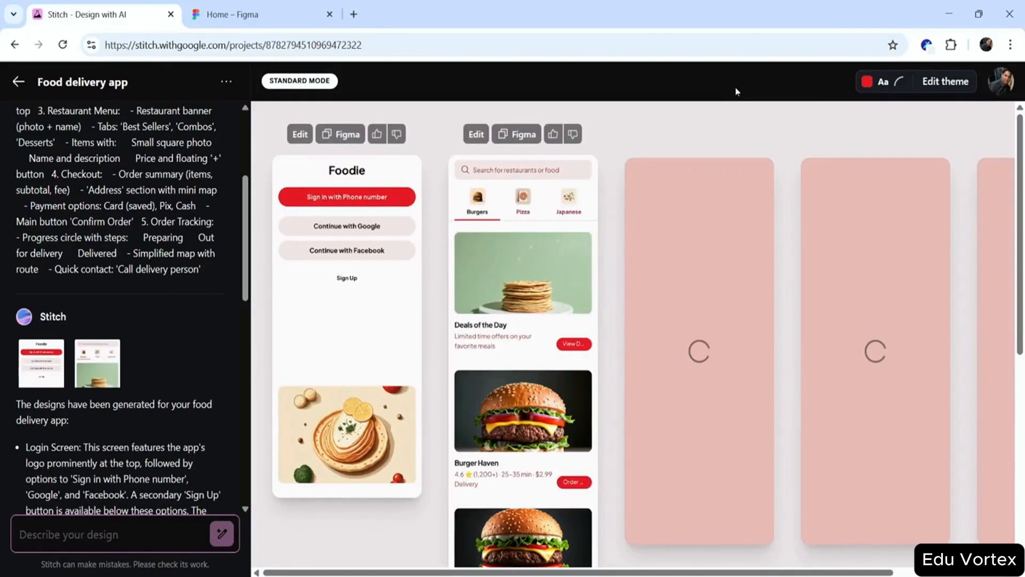
Look over the red-themed screens across the canvas and inspect the Foodie login screen in its enlarged preview.
scroll(785, 172, "right", 3)
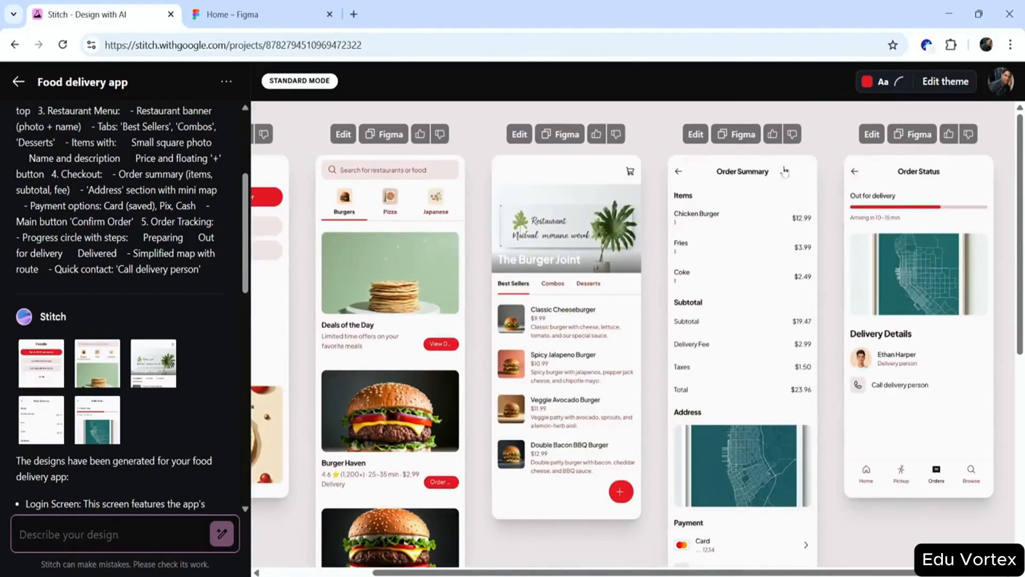
scroll(785, 172, "left", 3)
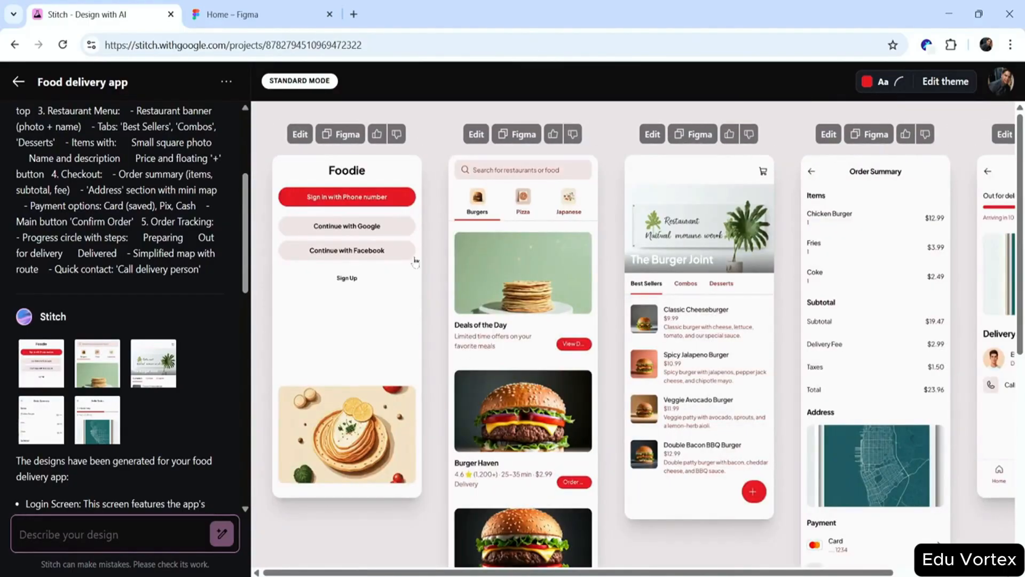
scroll(645, 273, "right", 3)
scroll(645, 273, "down", 1)
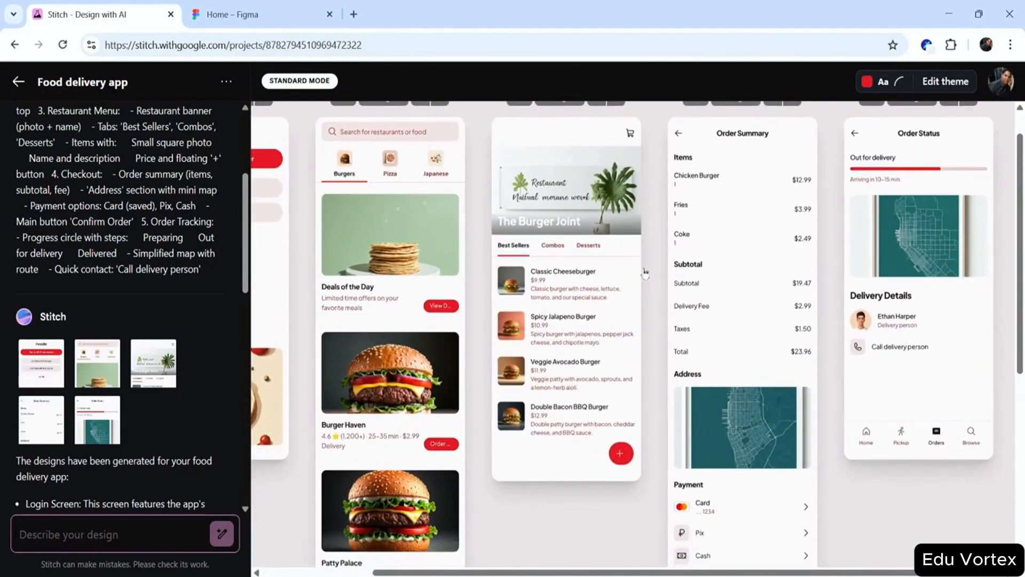
scroll(645, 273, "left", 3)
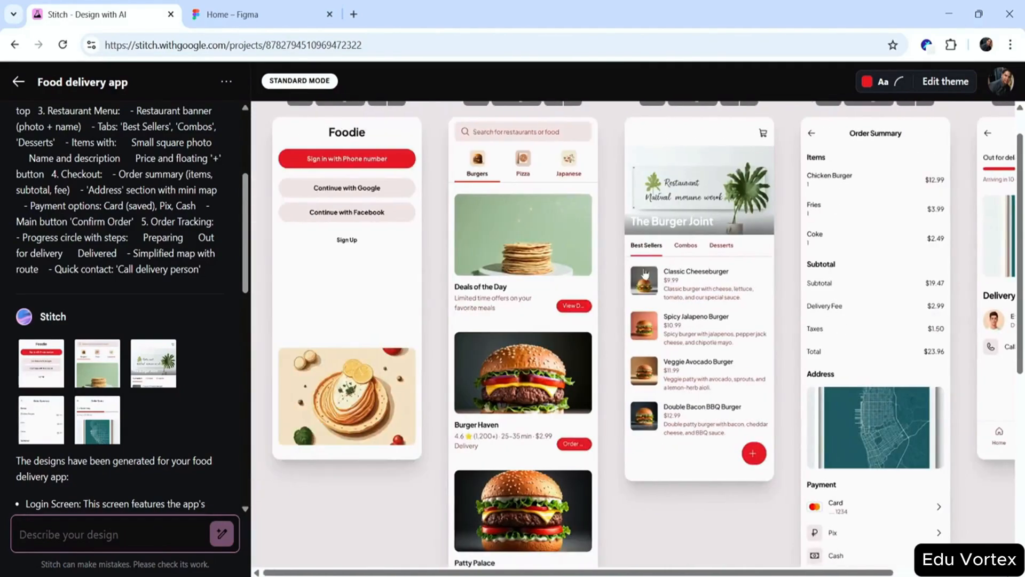
double_click(361, 282)
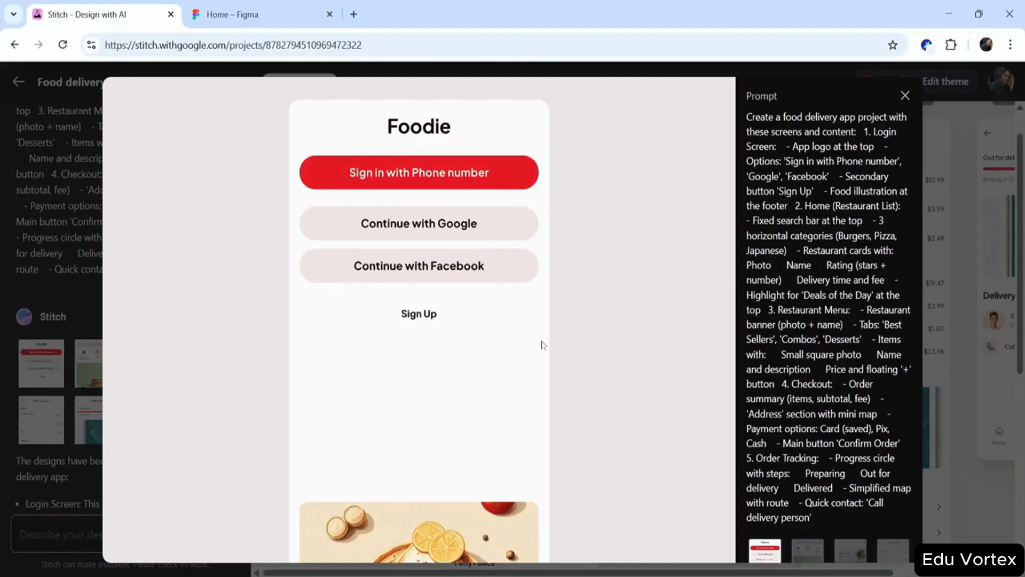
scroll(542, 345, "down", 3)
scroll(542, 345, "up", 3)
left_click(904, 96)
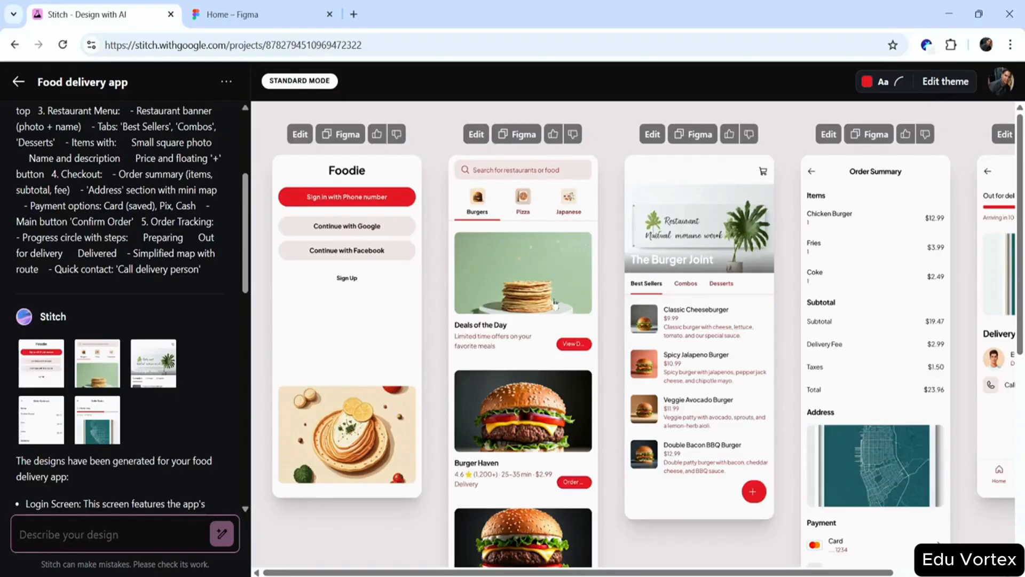
Examine the full restaurant list, the checkout payment section and the order status screen.
scroll(534, 334, "down", 3)
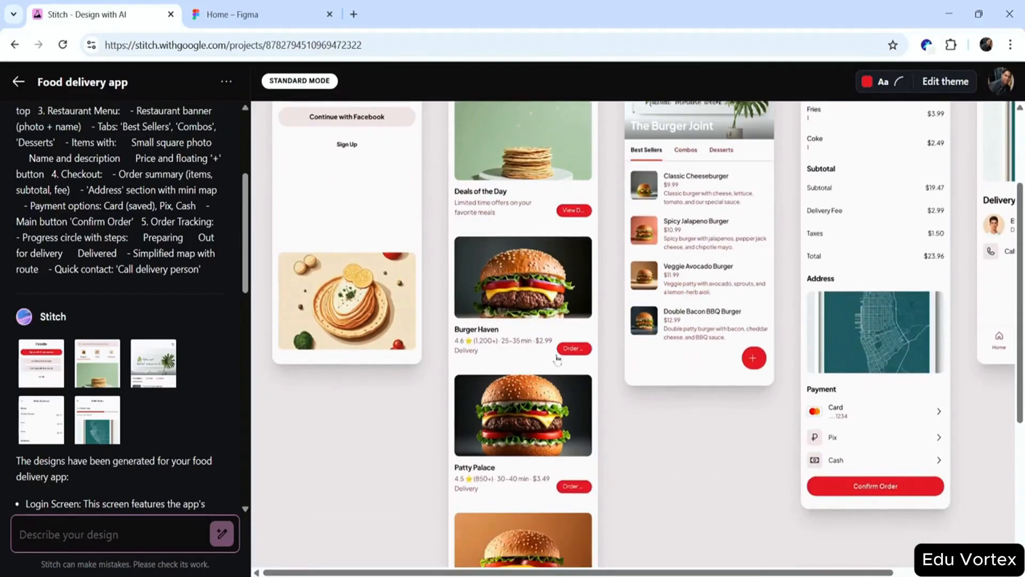
scroll(553, 358, "down", 5)
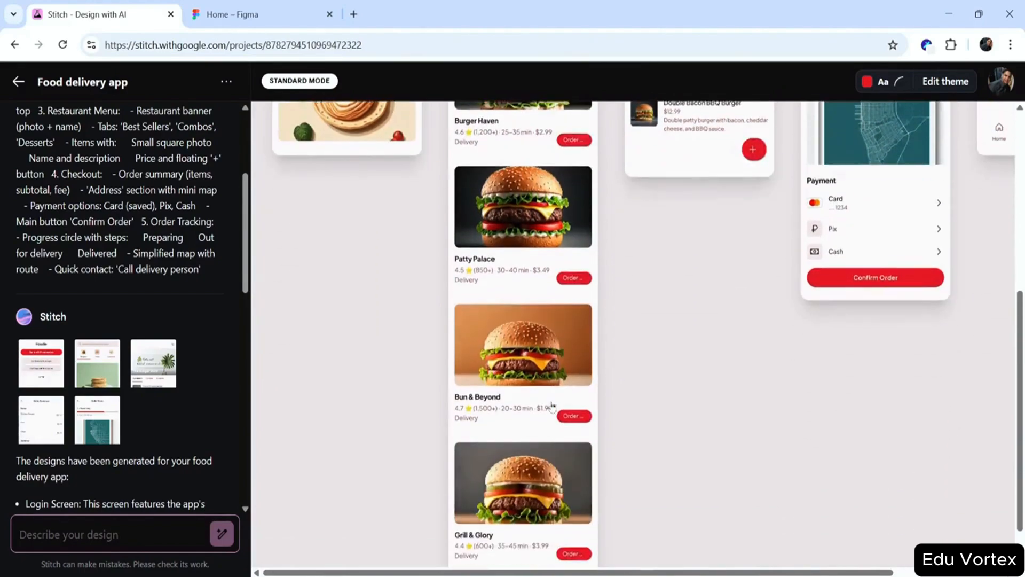
scroll(552, 407, "up", 7)
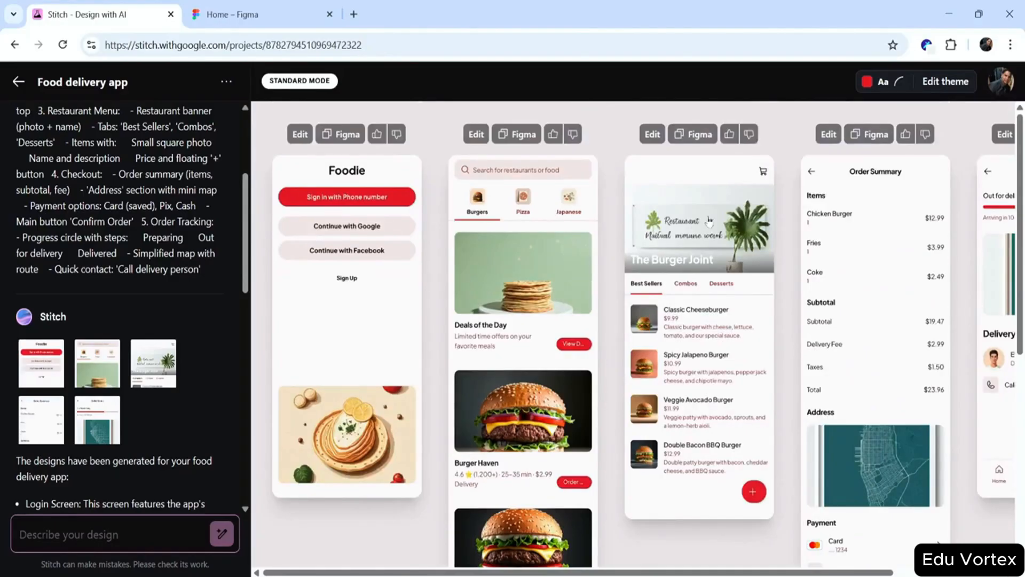
scroll(709, 221, "right", 3)
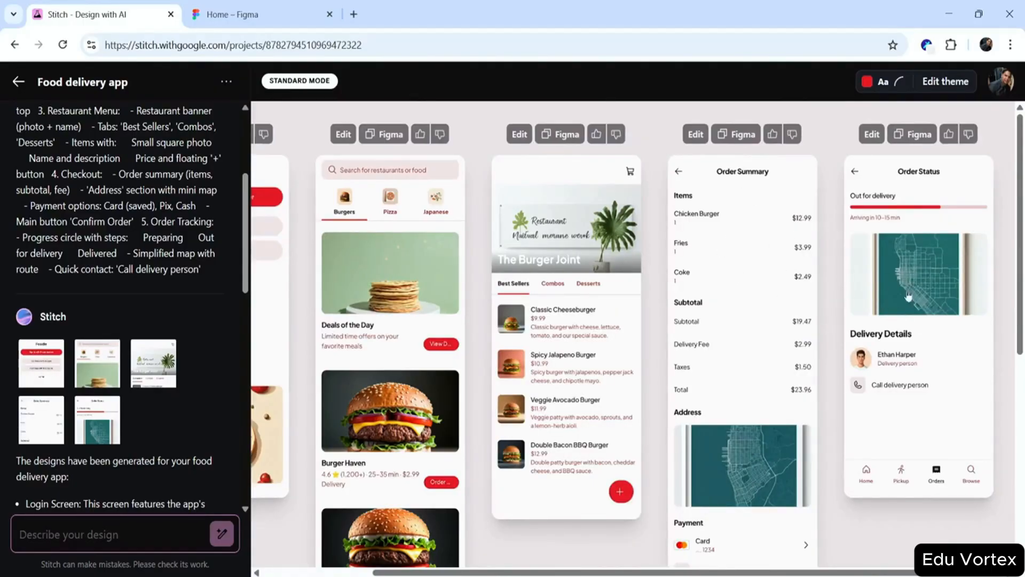
scroll(937, 324, "left", 3)
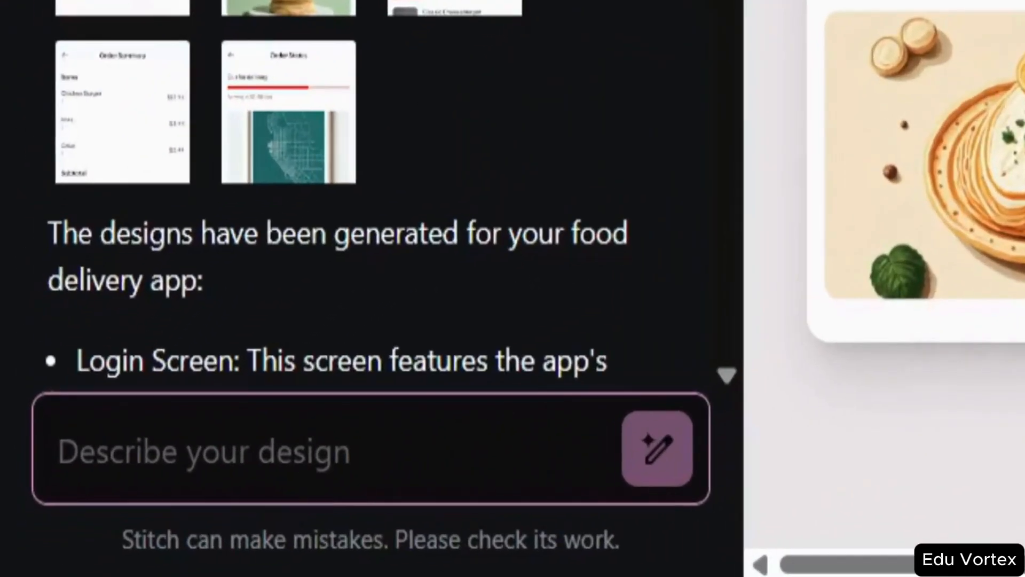
Generate a 6th order review screen connected to 'Order Tracking', with a checklist icon, 'Rate your order' title, restaurant name, 0–5 star rating and optional 'Comments' field.
left_click(104, 540)
type("Add a 6th screen to the delivery app for order review, connected to the 'Order Tracking' screen. It should include:")
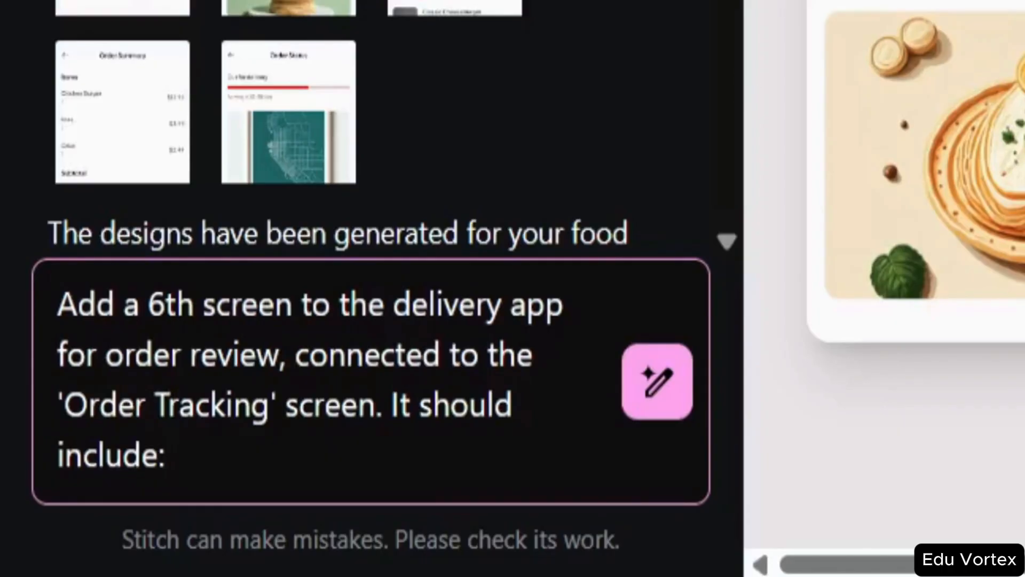
scroll(342, 382, "down", 2)
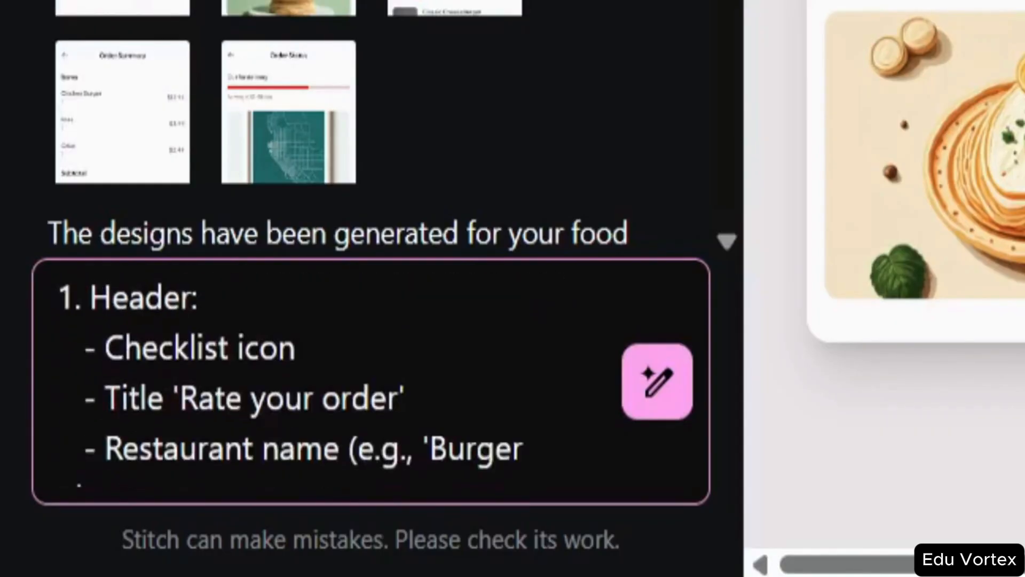
scroll(341, 382, "down", 1)
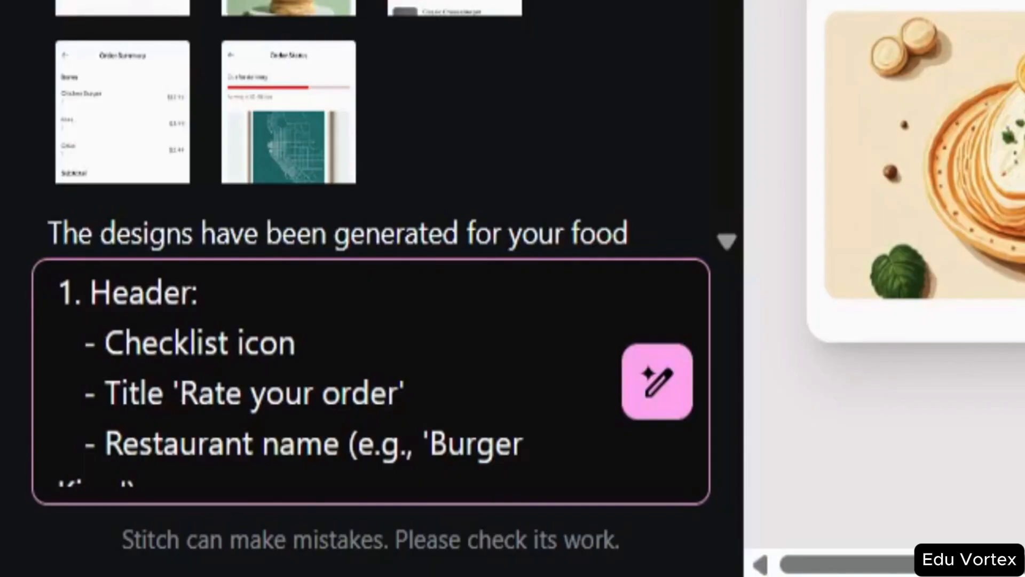
scroll(342, 382, "down", 2)
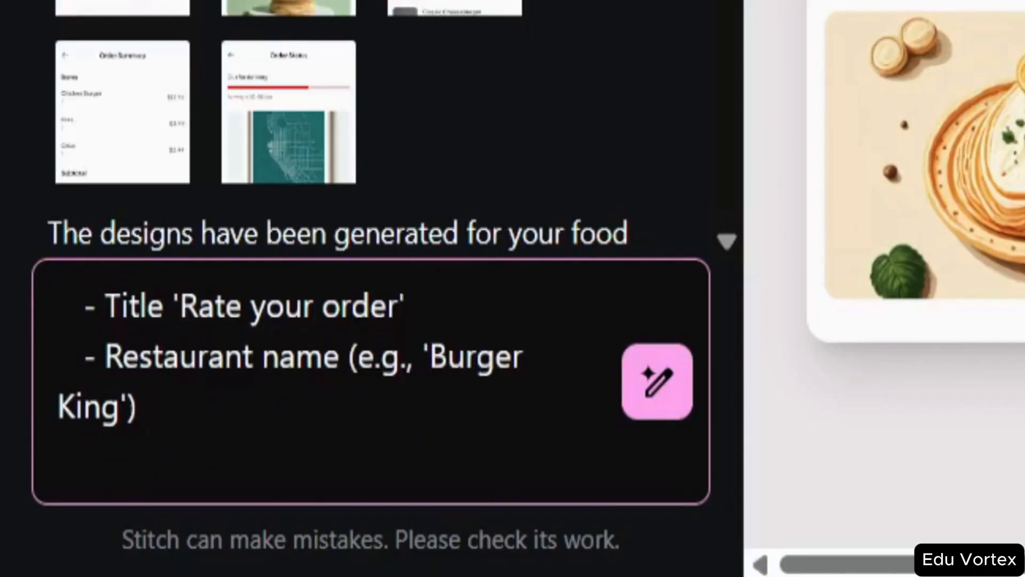
scroll(342, 381, "down", 3)
scroll(342, 382, "down", 1)
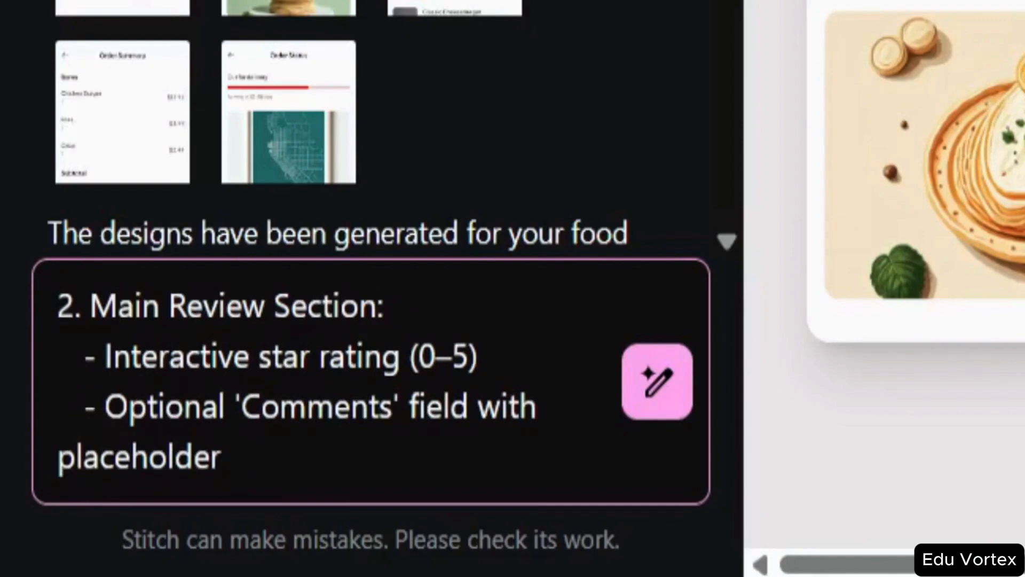
scroll(446, 429, "down", 2)
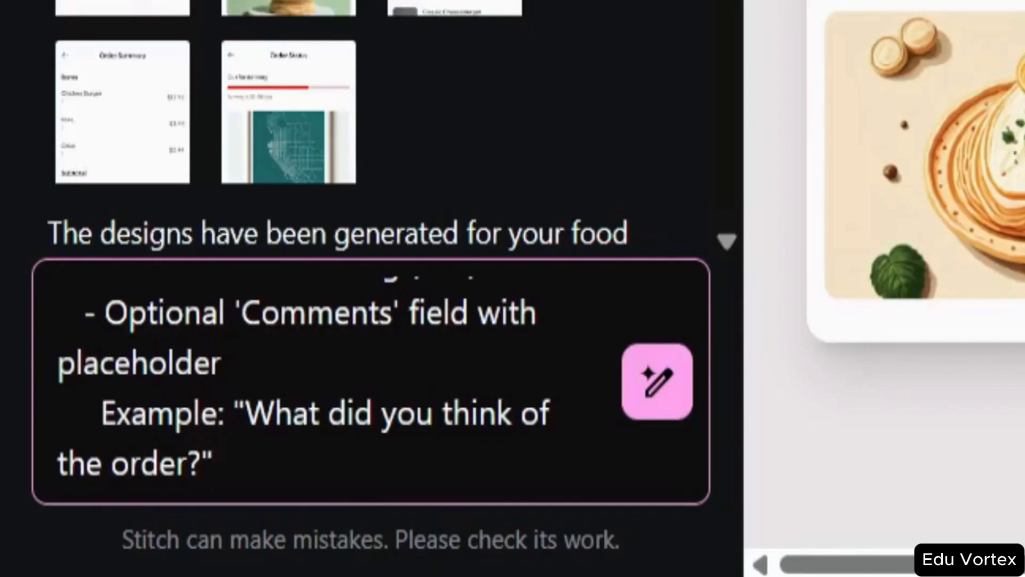
left_click(654, 398)
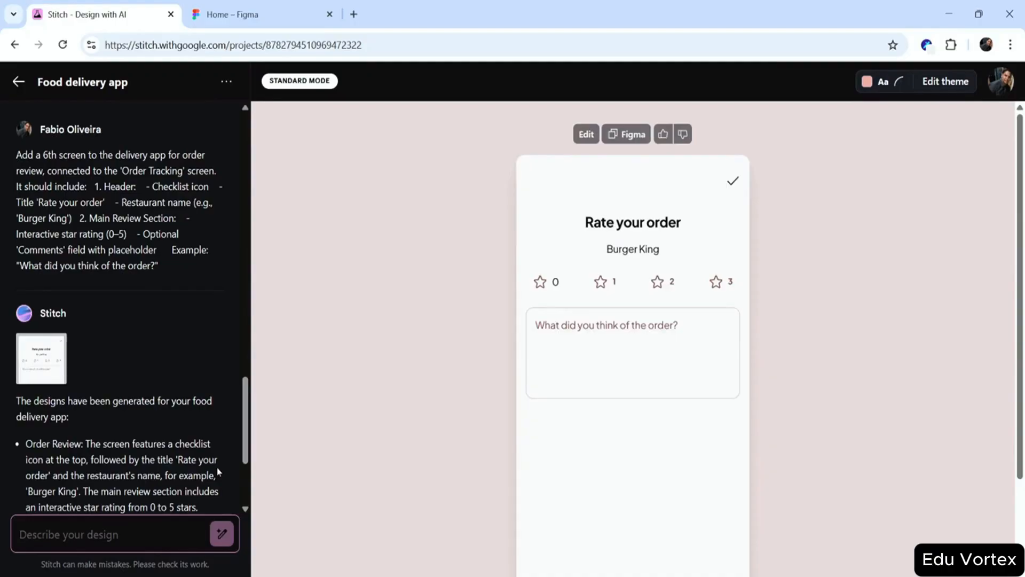
Apply the preset red theme colour #EA2831 to the 'Rate your order' review screen.
scroll(217, 466, "down", 1)
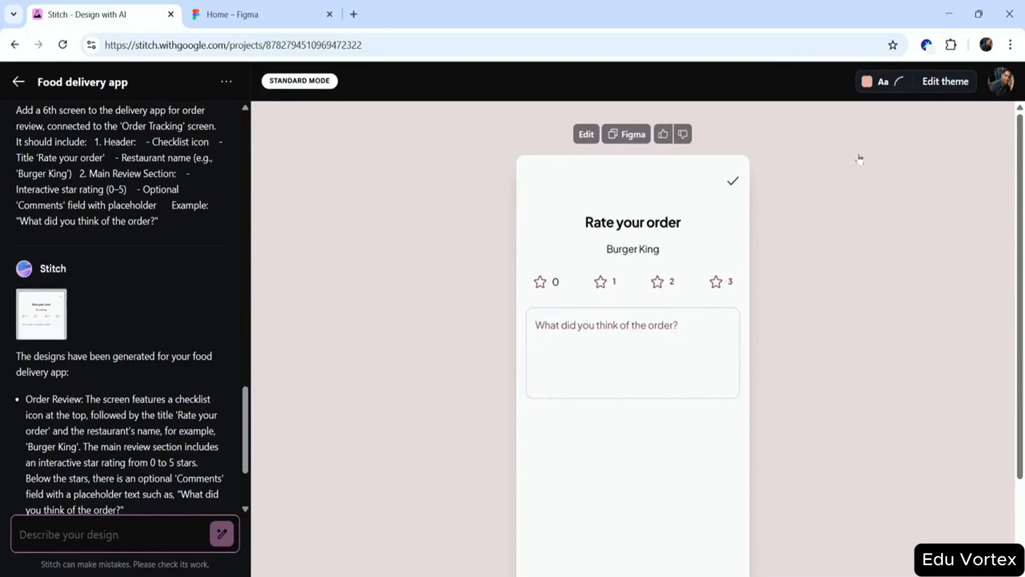
left_click(871, 87)
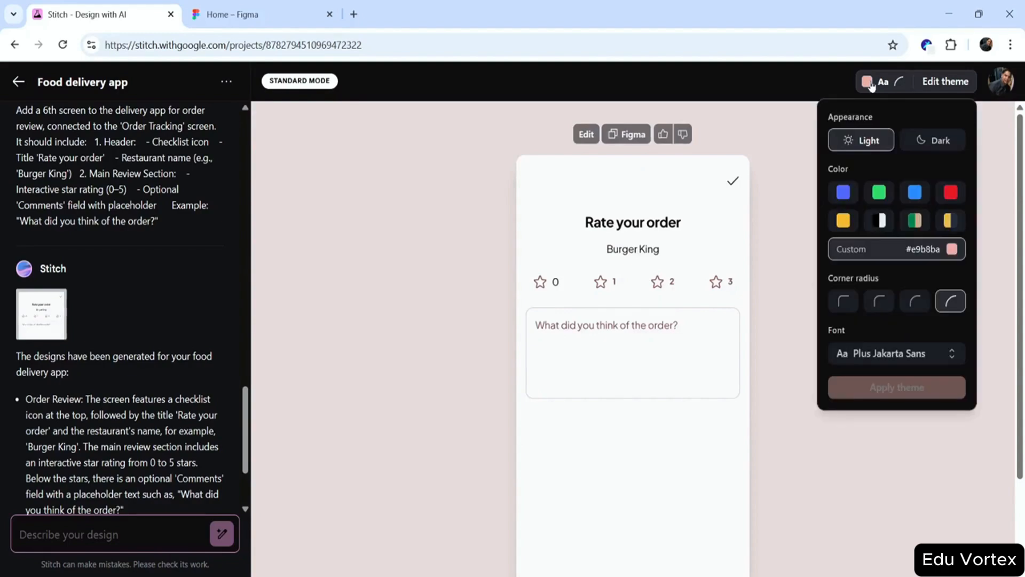
left_click(955, 196)
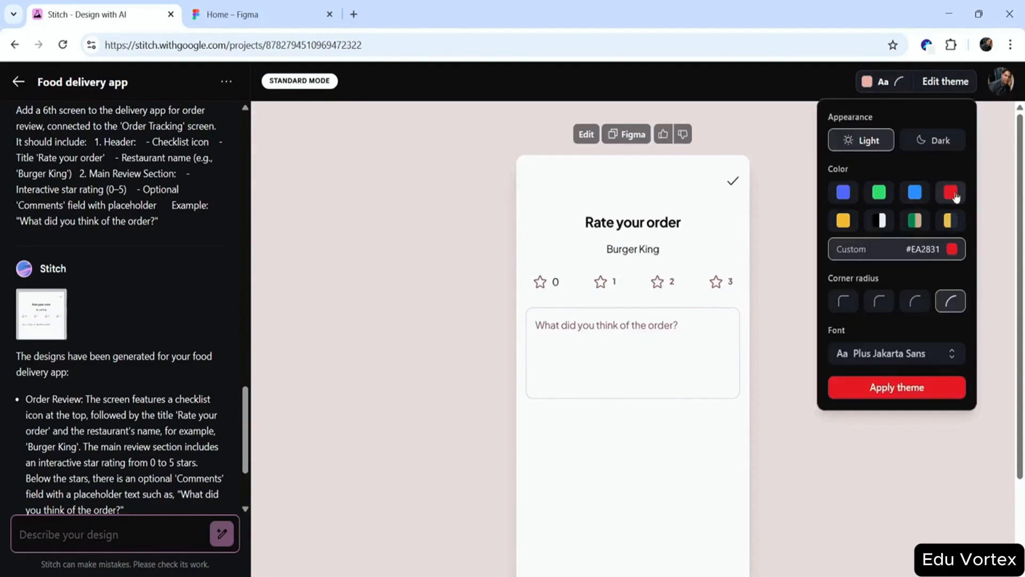
left_click(879, 387)
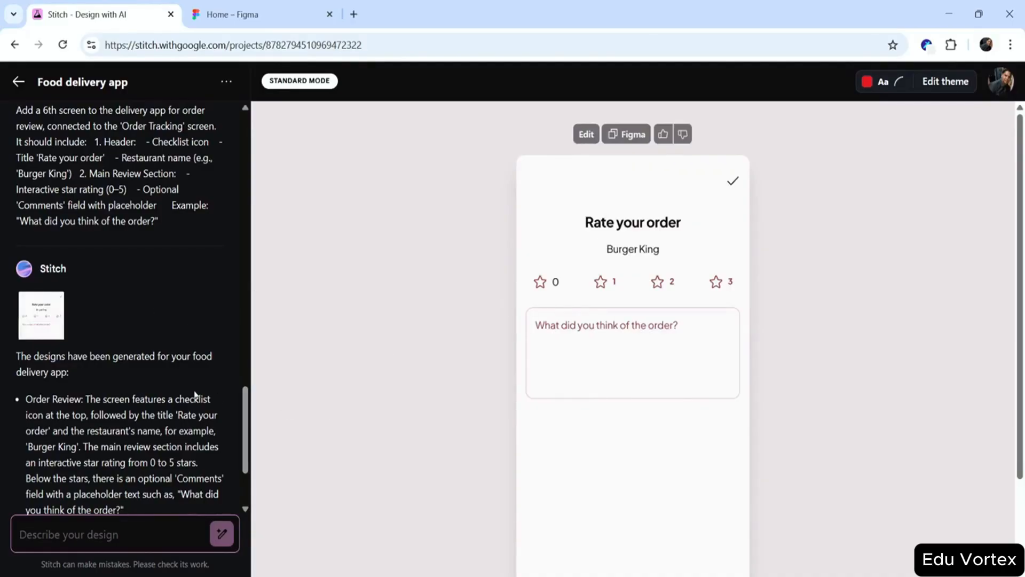
Revisit the original five app screens from the conversation history and reopen the order review screen.
scroll(195, 396, "up", 5)
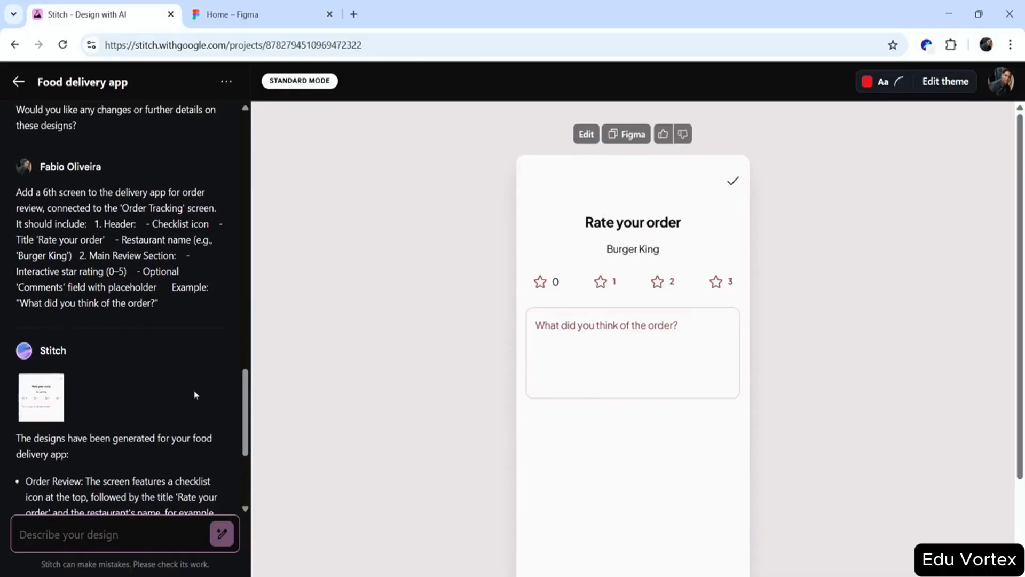
scroll(194, 396, "up", 10)
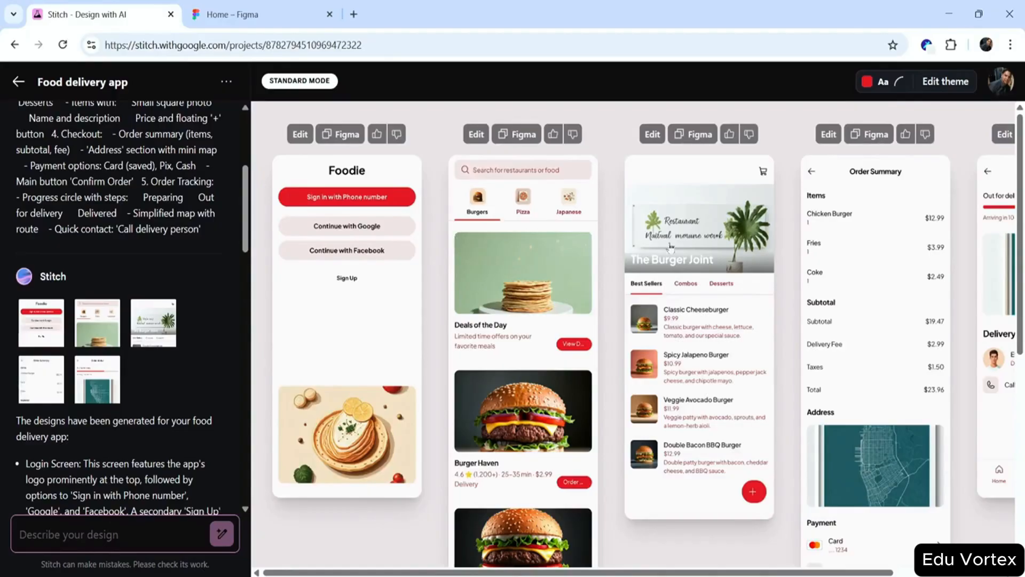
scroll(76, 314, "down", 10)
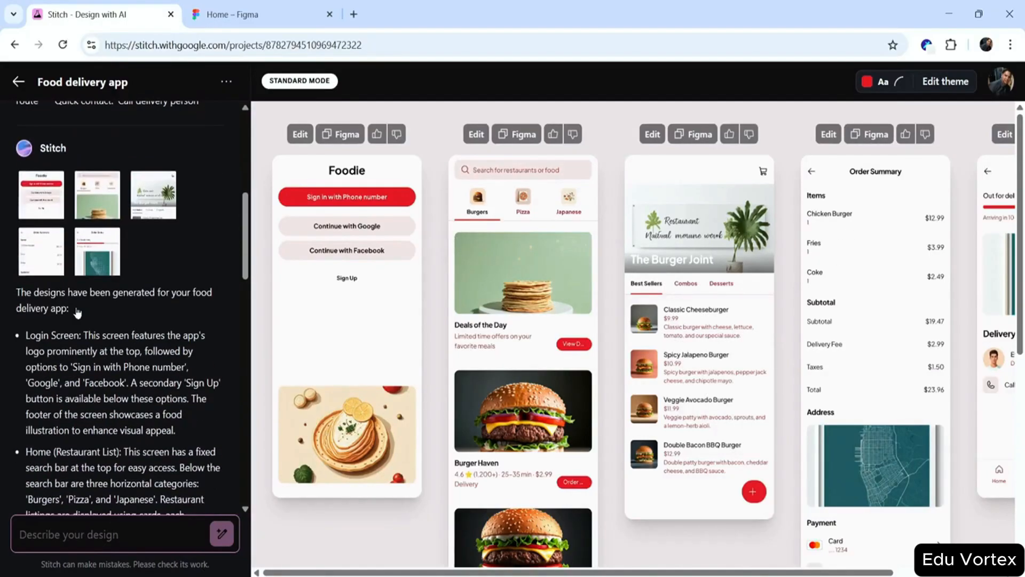
scroll(77, 314, "down", 5)
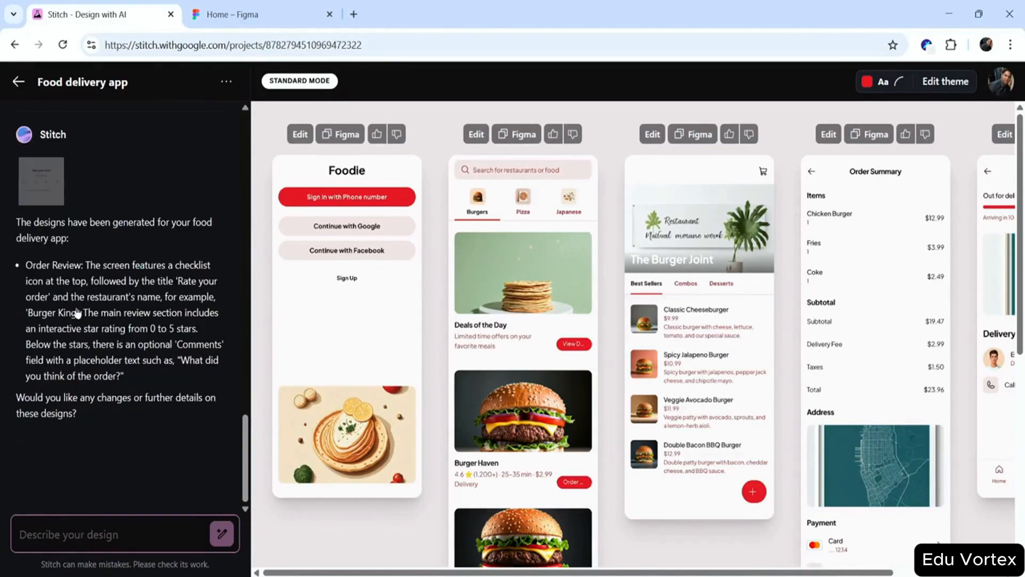
left_click(53, 199)
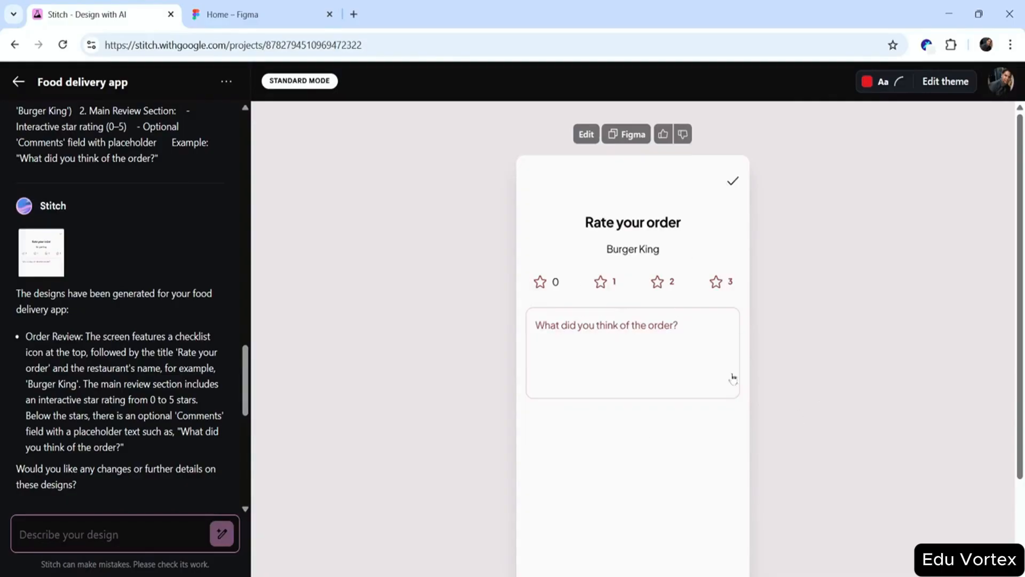
Copy the order review screen from Stitch to Figma and paste it into a new design file.
left_click(627, 138)
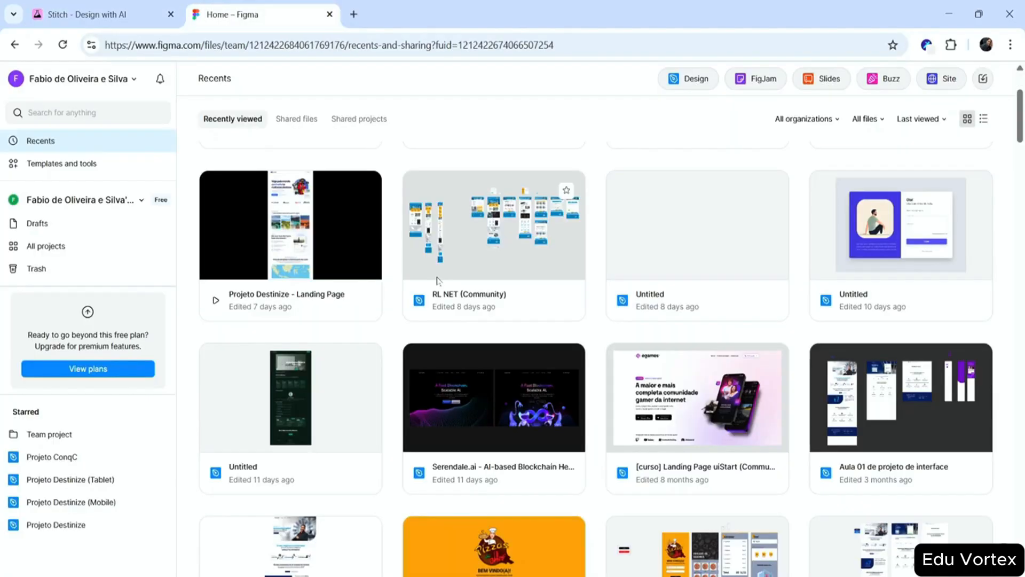
left_click(691, 80)
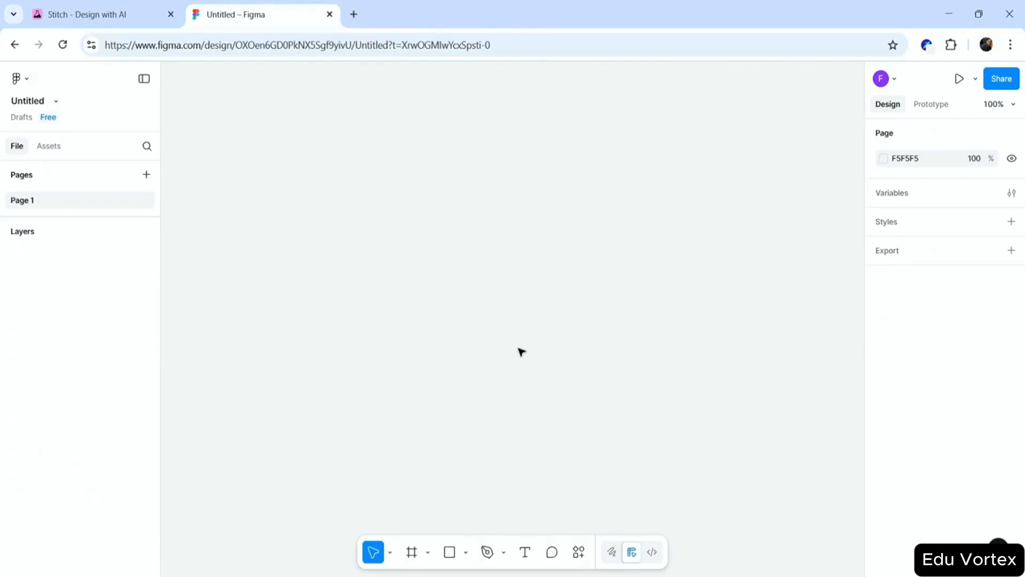
right_click(495, 239)
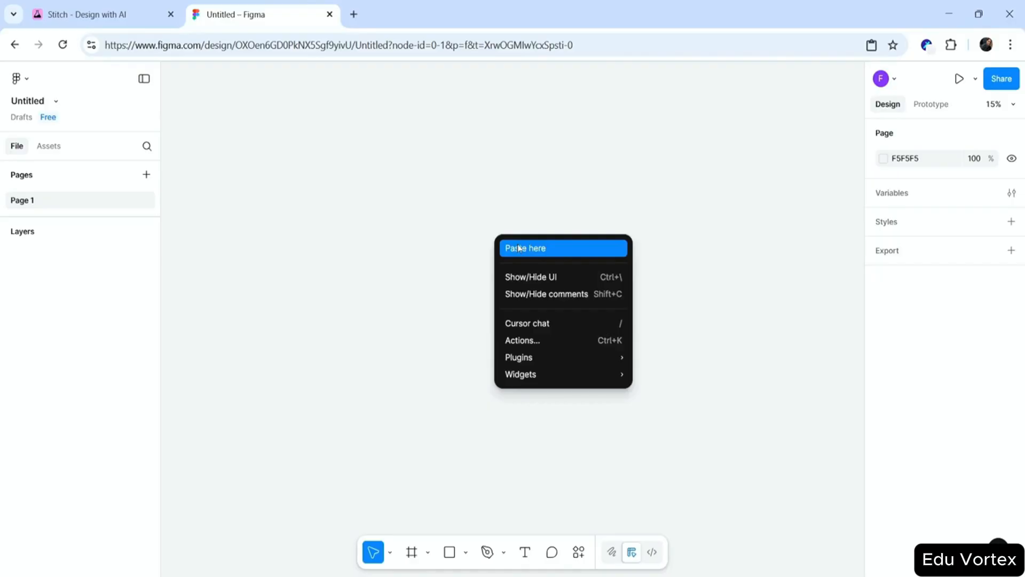
left_click(567, 247)
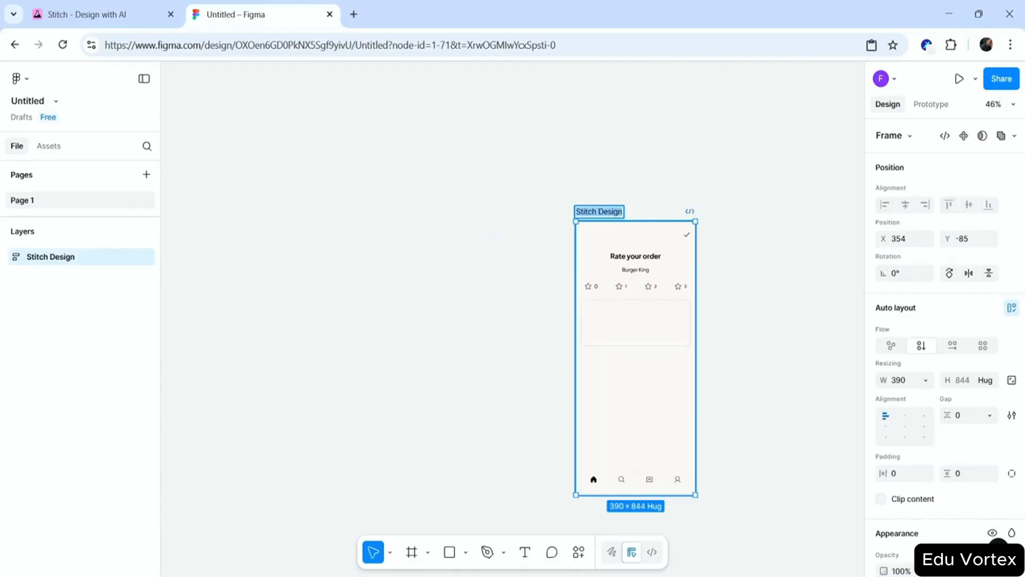
Rename the pasted order review frame as 'Rate your order'.
type("Rate your order")
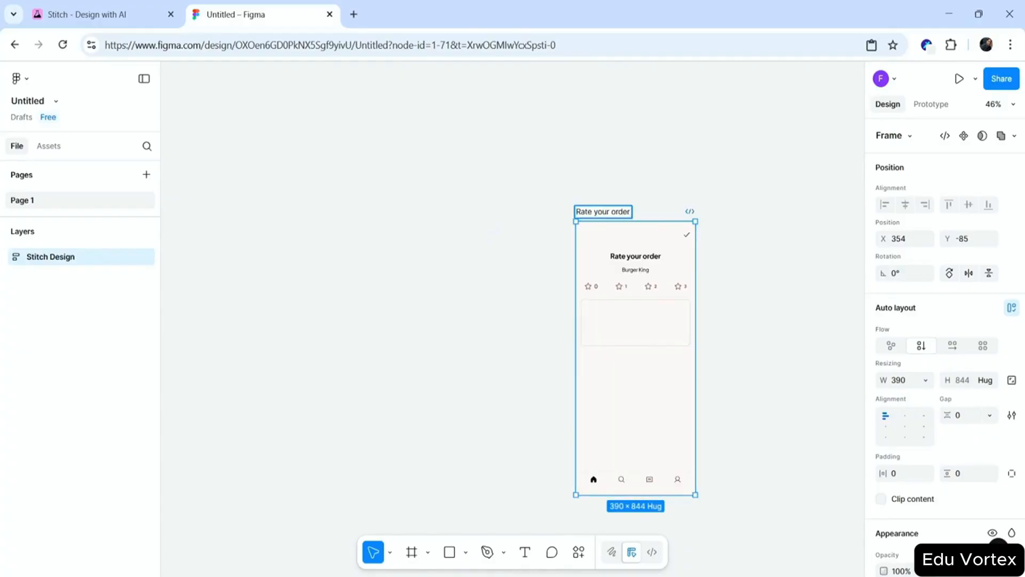
key("Return")
left_click(774, 216)
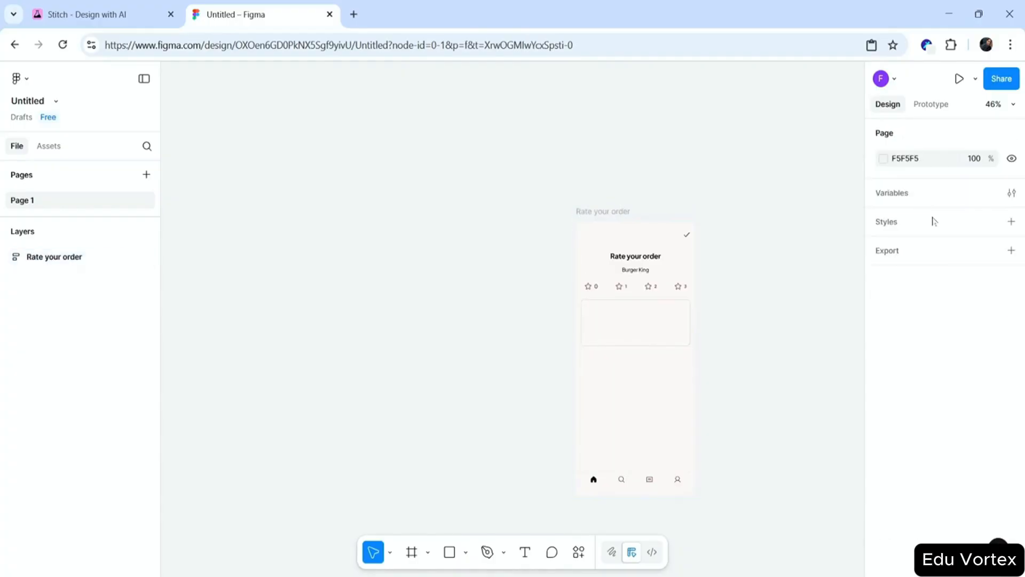
Set the page background to D5D5D5 and move the 'Rate your order' frame aside to free canvas space.
left_click(884, 159)
left_click_drag(718, 195, 707, 219)
left_click(626, 211)
left_click_drag(626, 211, 740, 178)
left_click(500, 307)
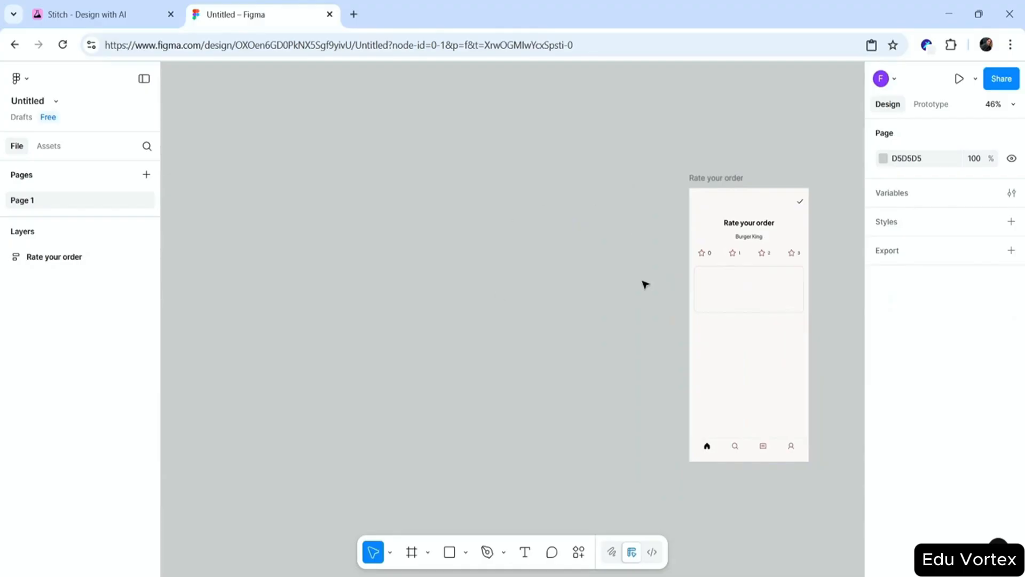
Copy the Foodie login screen from Stitch, paste it into the Figma file and name the frame 'Home'.
left_click(106, 14)
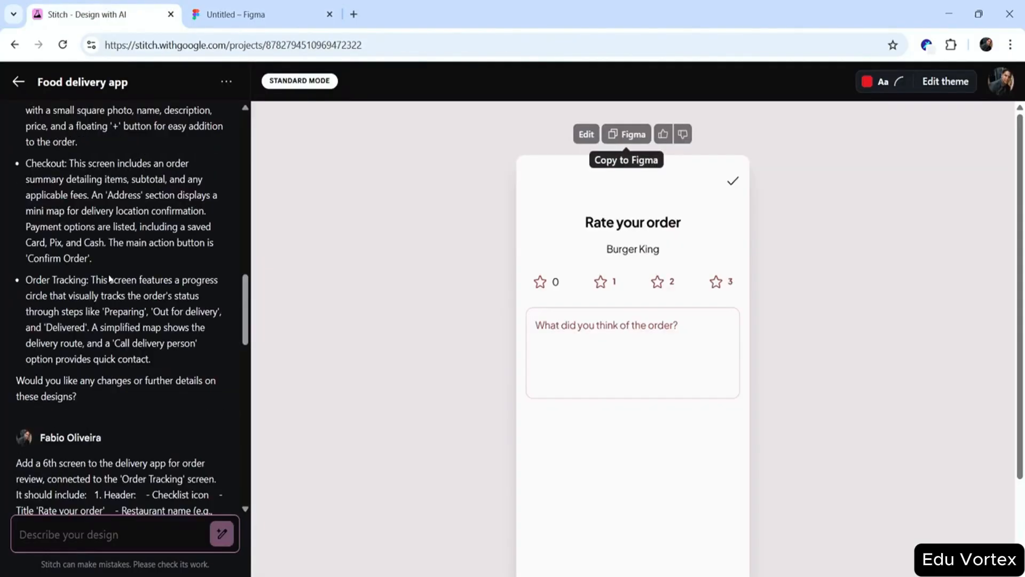
scroll(110, 277, "up", 10)
scroll(109, 277, "up", 3)
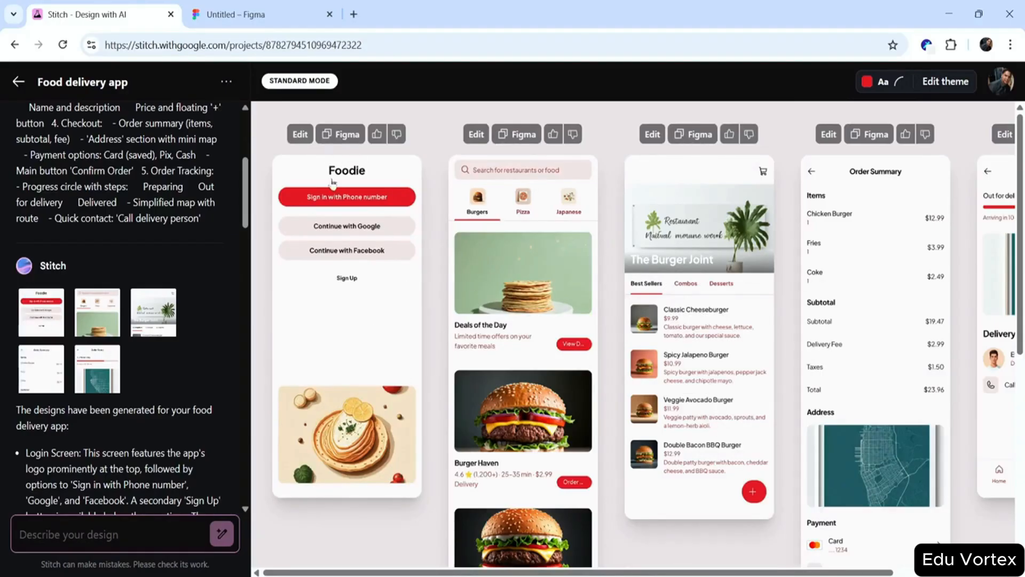
left_click(338, 138)
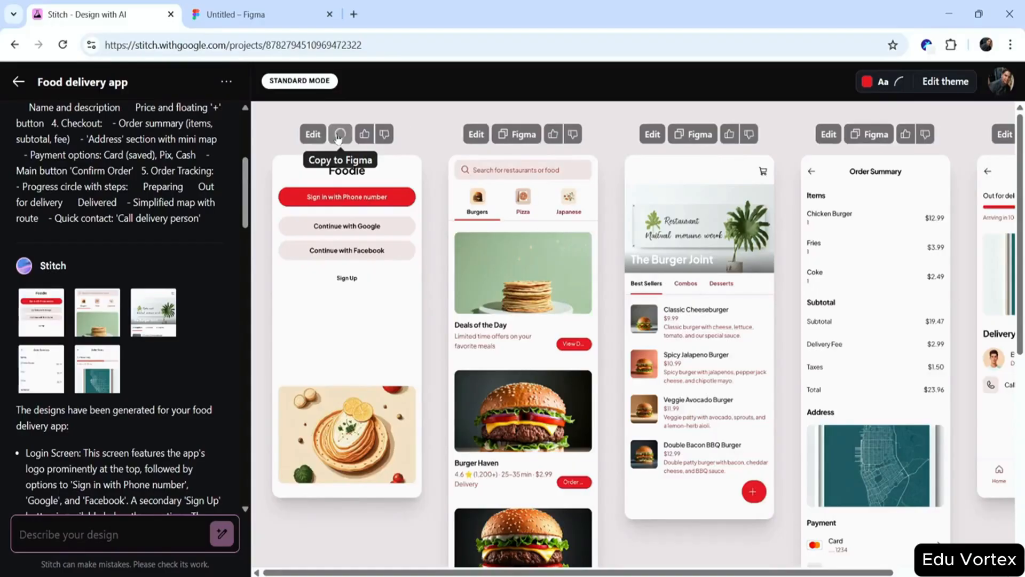
left_click(235, 14)
right_click(350, 208)
left_click(386, 217)
left_click_drag(387, 205, 228, 204)
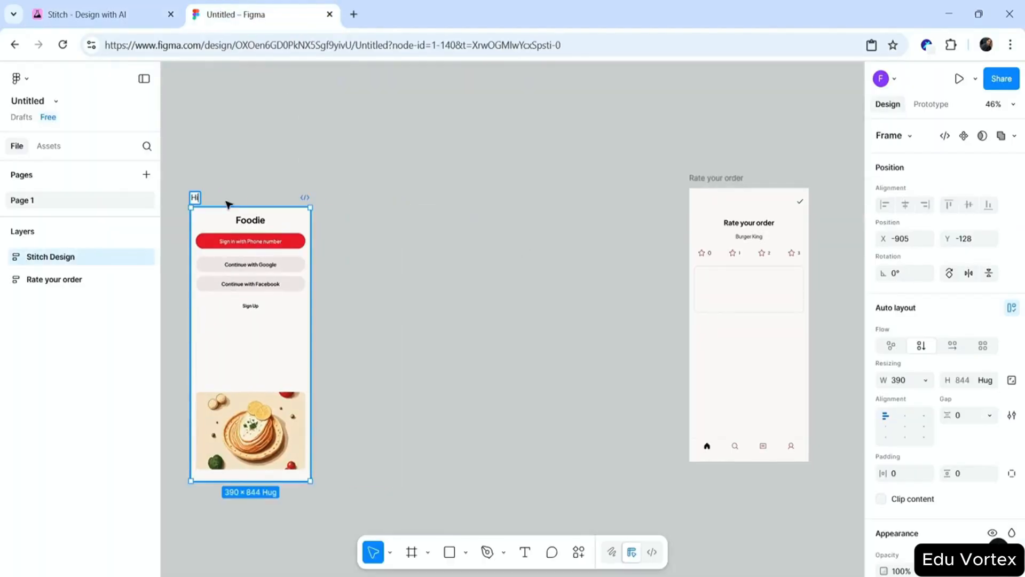
left_click(495, 293)
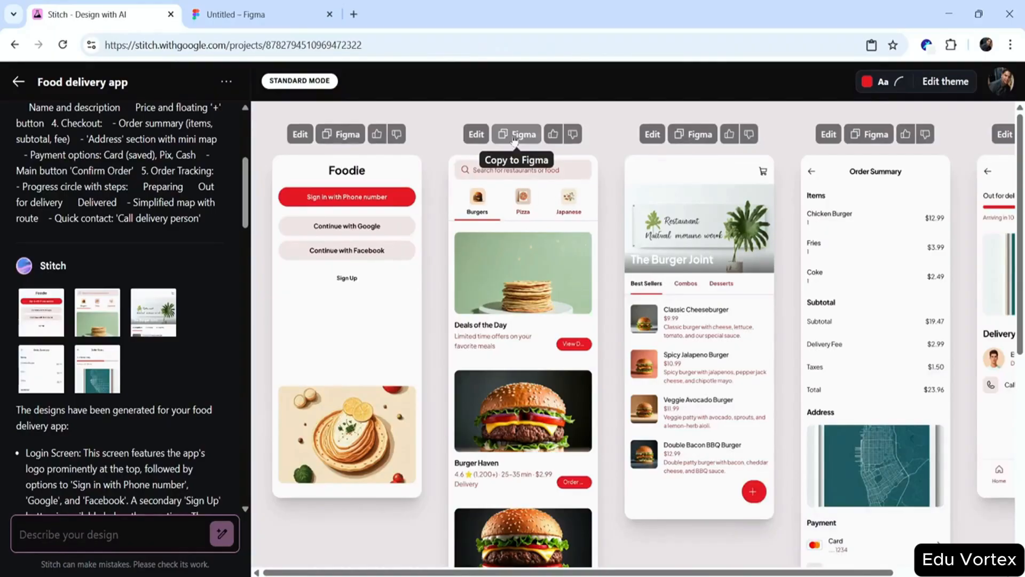
Copy the restaurant list screen from Stitch, paste it beside the Home frame in Figma and name it 'Restaurant'.
left_click(515, 136)
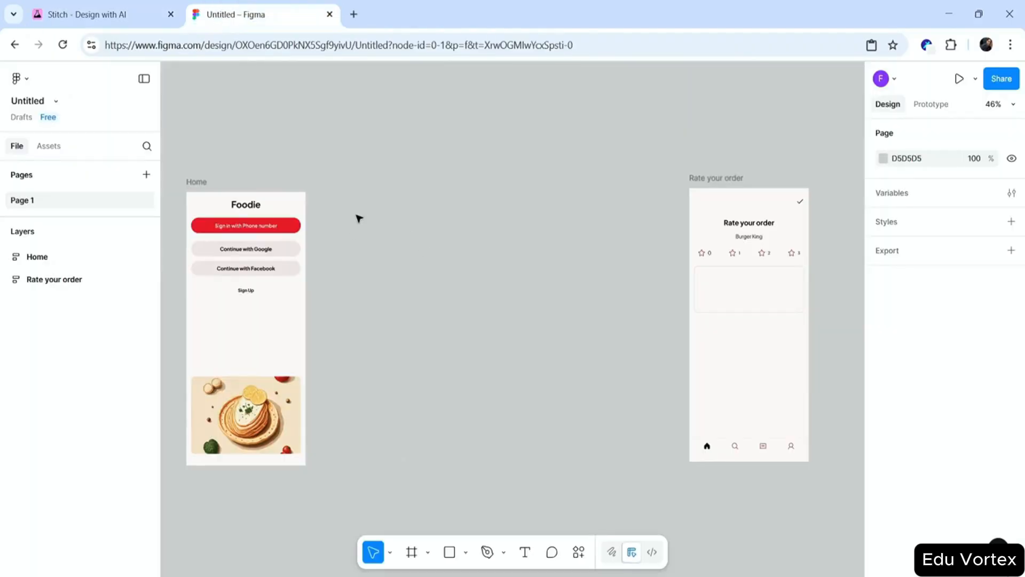
key("ctrl+v")
scroll(406, 187, "up", 2)
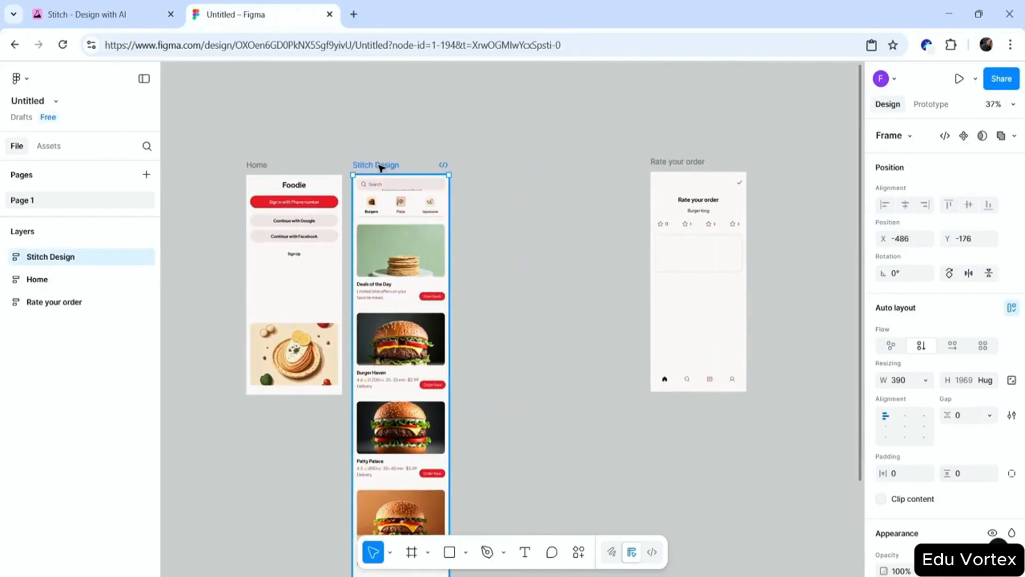
double_click(381, 166)
type("Restaurants")
left_click(559, 169)
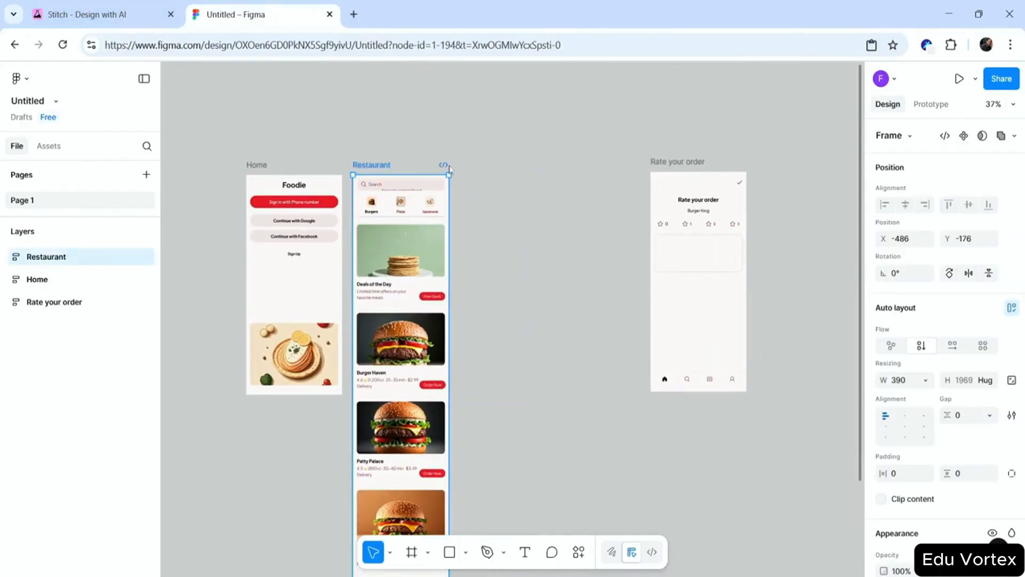
Copy The Burger Joint menu screen from Stitch and paste it beside the Restaurant frame in Figma.
left_click(74, 13)
left_click(260, 16)
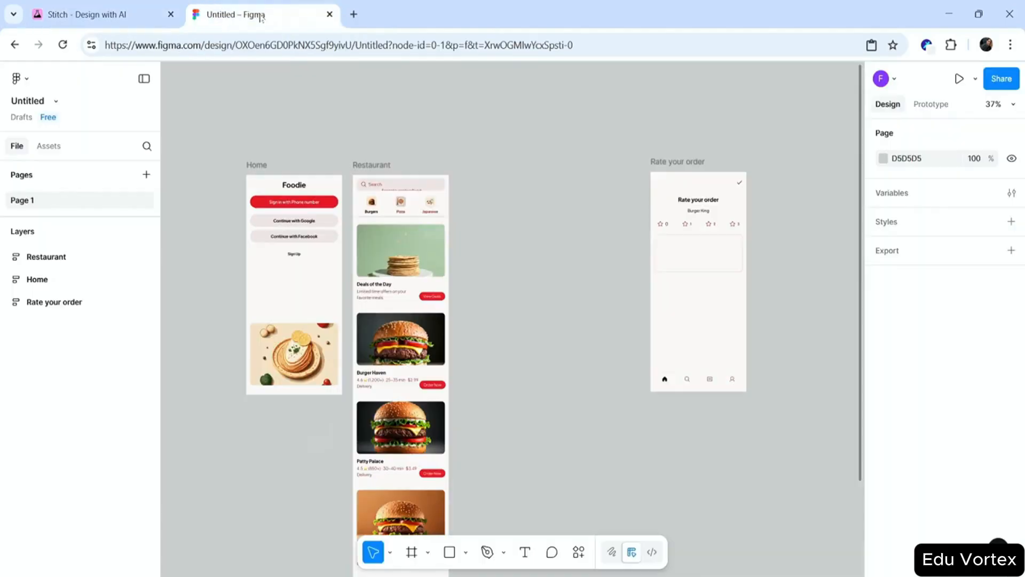
key("ctrl+v")
left_click_drag(473, 166, 502, 210)
Name the pasted burger menu frame 'Restaurant menu'.
left_click(504, 152)
double_click(503, 168)
type("Menu Re")
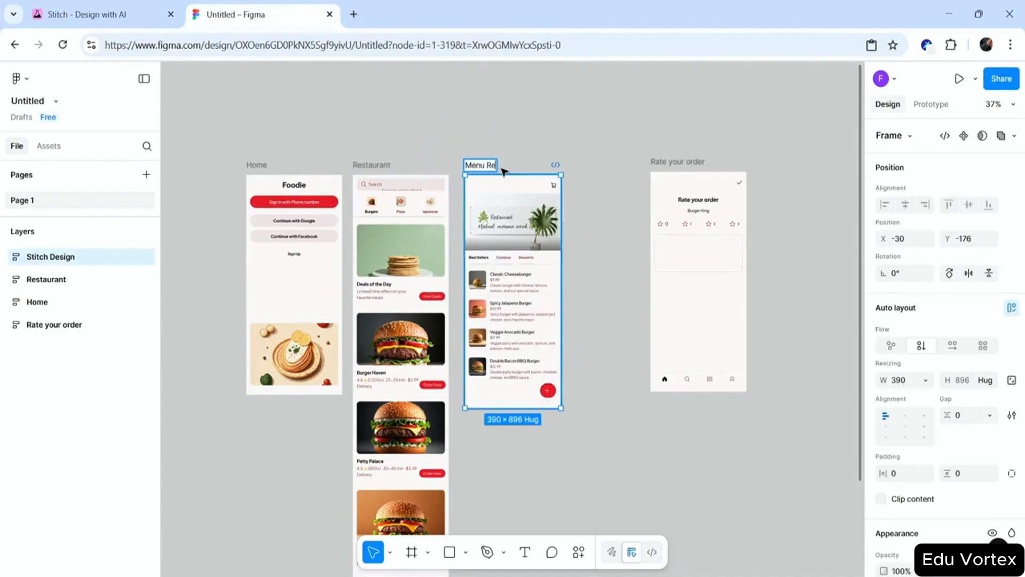
key("BackSpace")
key("BackSpace")
key("BackSpace")
key("BackSpace")
key("BackSpace")
key("BackSpace")
key("BackSpace")
type("Restaurant menu")
left_click(687, 85)
Move the 'Rate your order' frame further away and paste Stitch's Order Summary screen beside the Restaurant menu frame in Figma.
left_click_drag(662, 164, 703, 167)
left_click(87, 14)
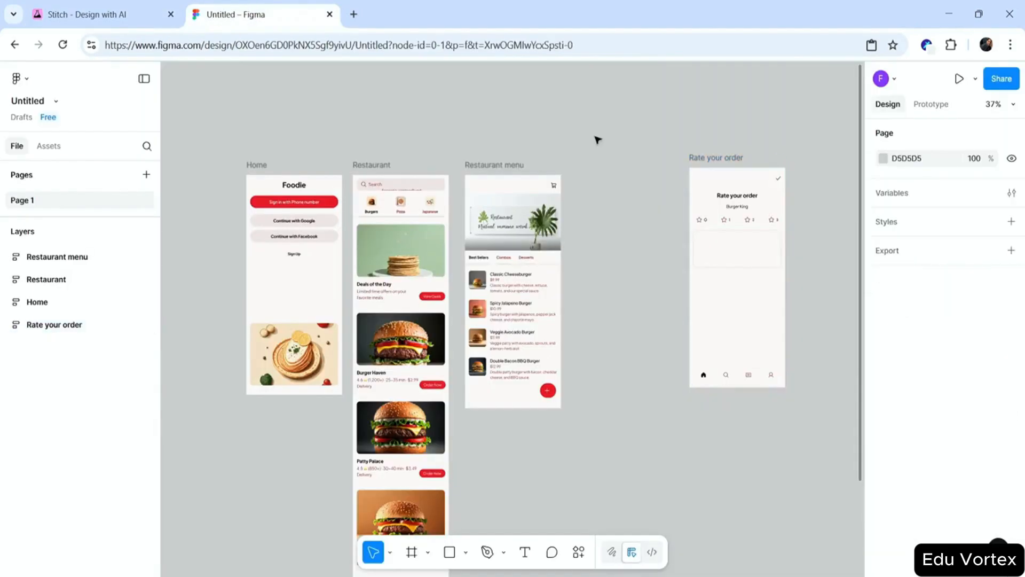
key("ctrl+v")
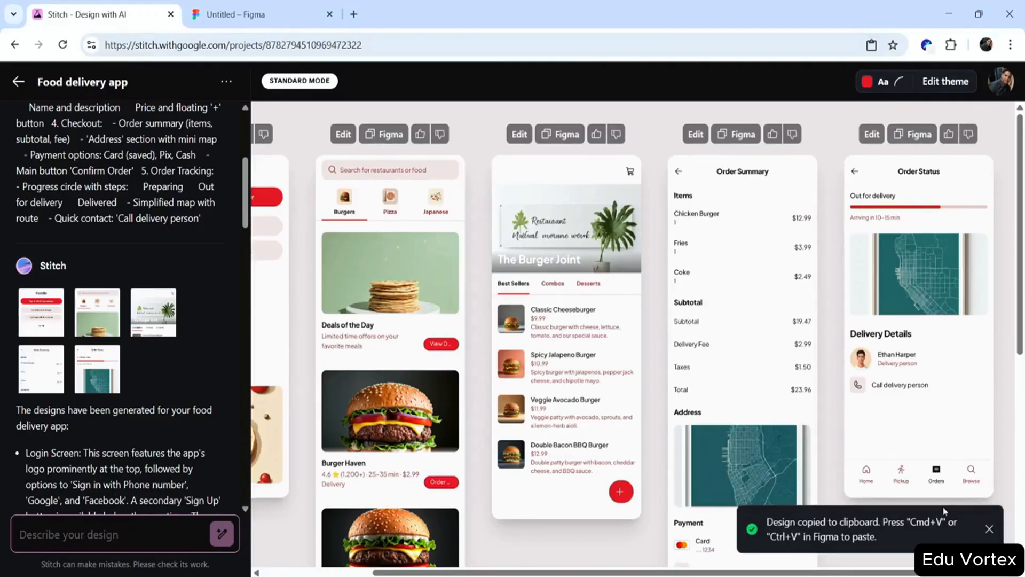
left_click(736, 134)
left_click(236, 14)
key("ctrl+v")
left_click_drag(636, 199, 603, 186)
Name the pasted checkout frame 'Order summary'.
double_click(604, 165)
key("BackSpace")
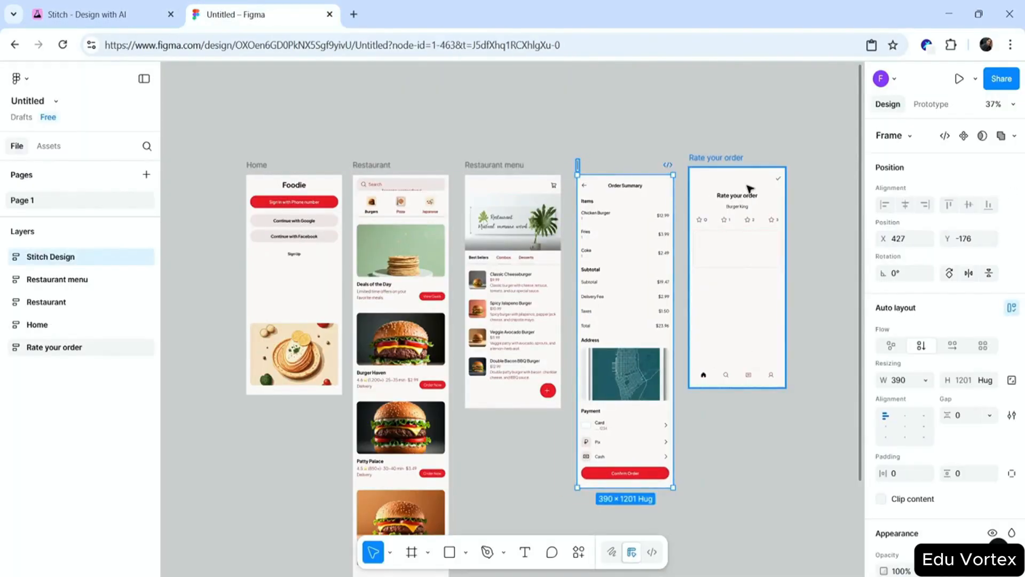
type("Order summary")
key("Return")
key("Escape")
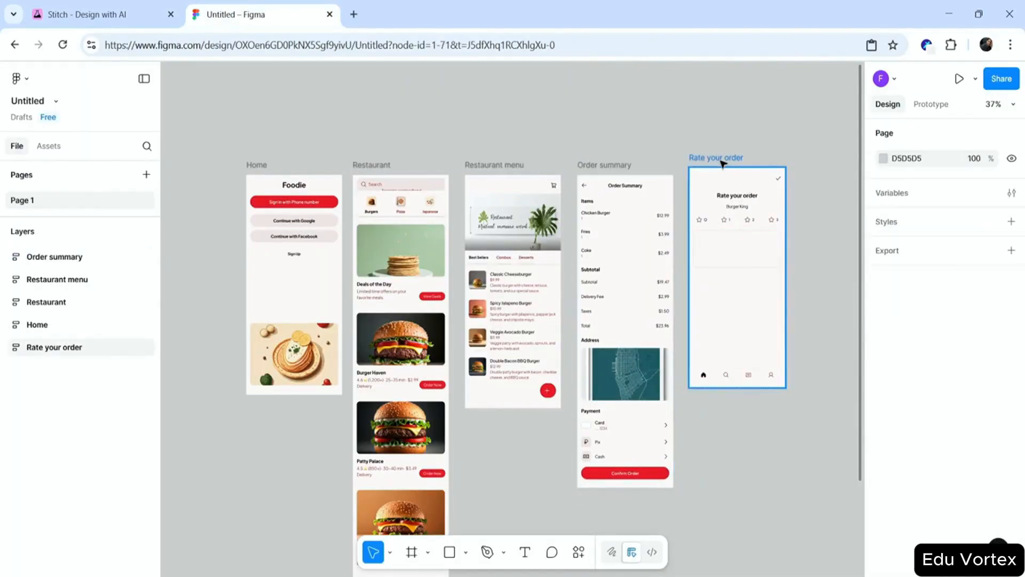
Shift the 'Rate your order' frame outward and paste Stitch's Order Status screen between it and the Order summary frame in Figma.
left_click_drag(722, 163, 760, 167)
left_click(102, 14)
left_click(917, 138)
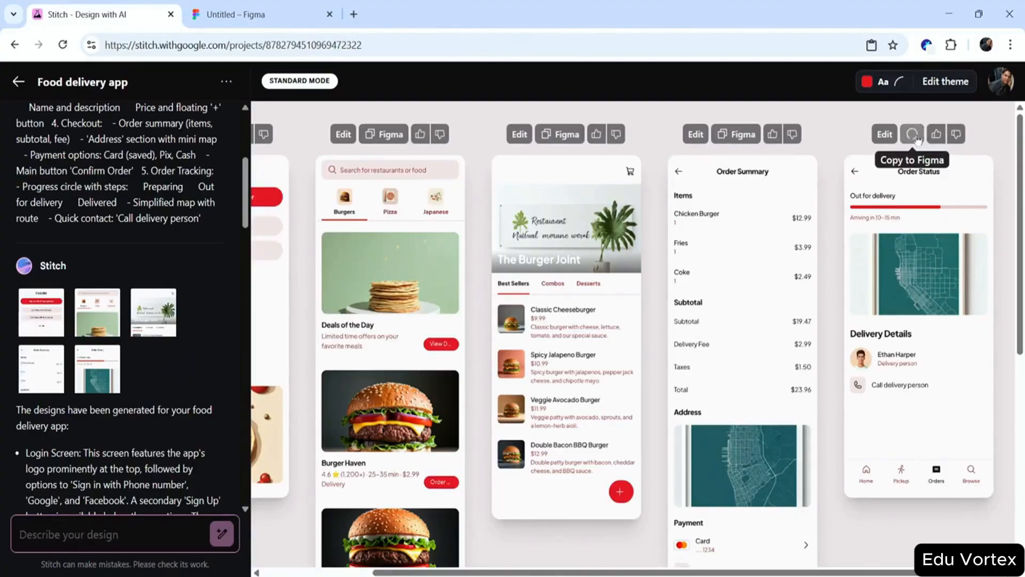
left_click(235, 14)
right_click(614, 133)
left_click(636, 144)
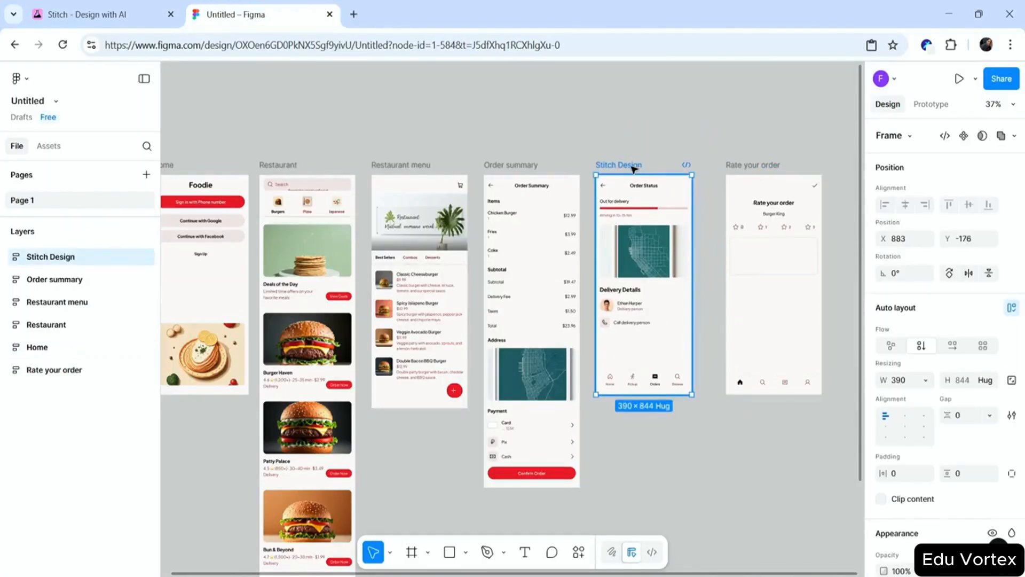
Name the pasted tracking frame 'Order status' and move the 'Rate your order' frame closer beside it.
double_click(633, 166)
type("Order status")
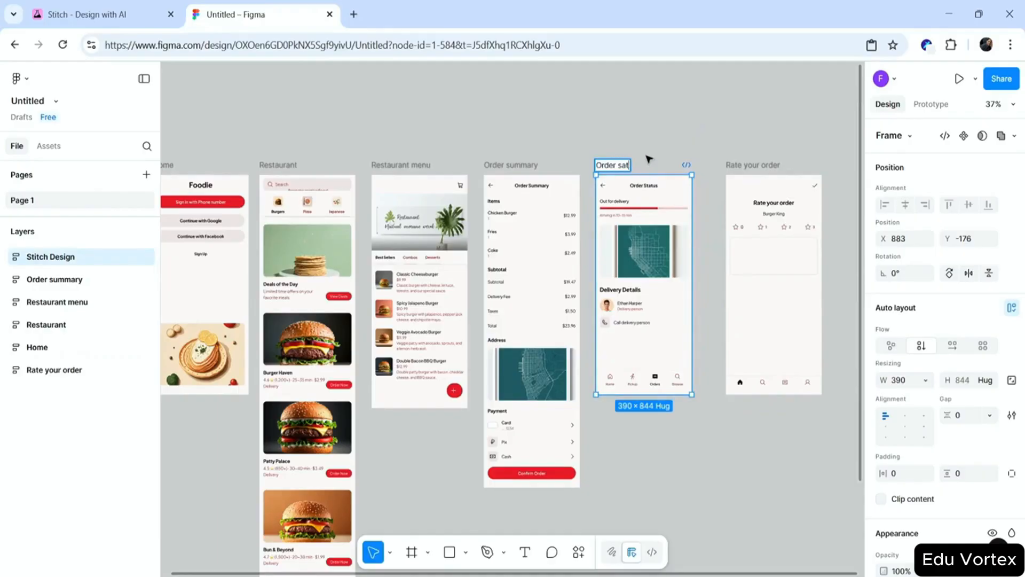
left_click(662, 146)
left_click_drag(750, 167, 736, 167)
left_click(768, 136)
left_click(931, 104)
left_click(990, 157)
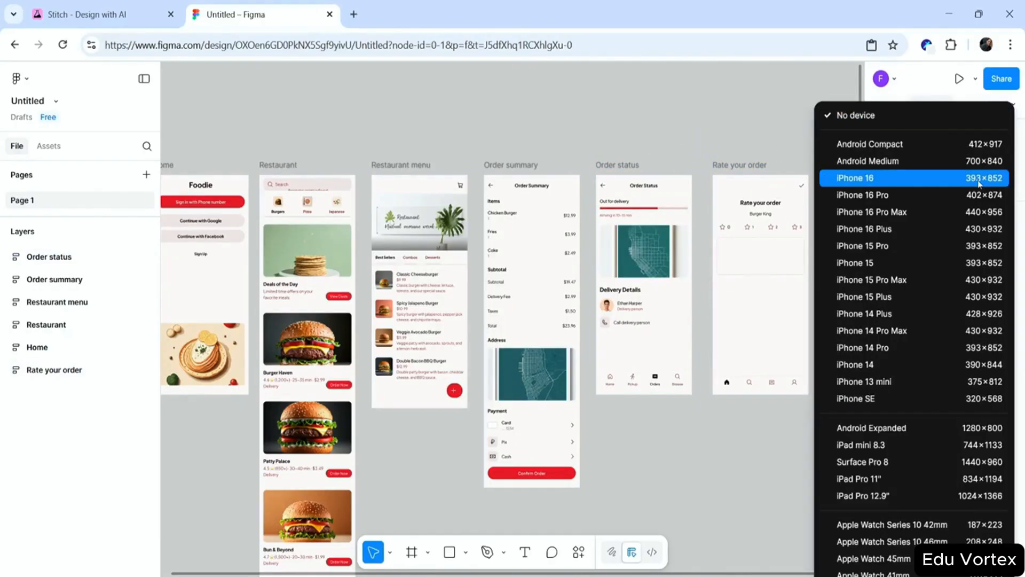
left_click(676, 110)
left_click(630, 165)
left_click(888, 105)
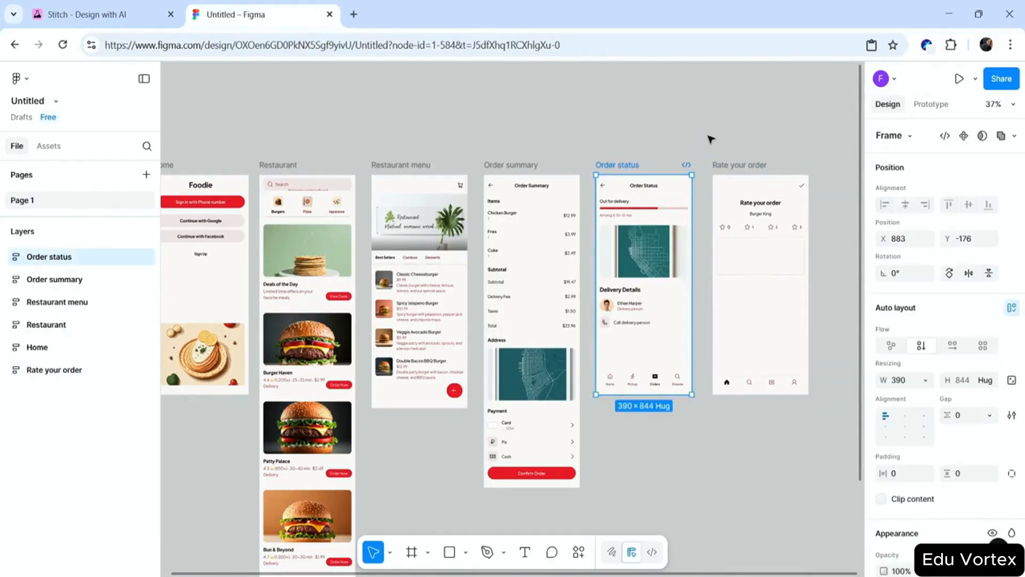
left_click(709, 137)
Review the six frames side by side and check the dimensions of the Order status frame.
scroll(289, 115, "left", 1)
scroll(331, 107, "right", 3)
scroll(773, 127, "left", 1)
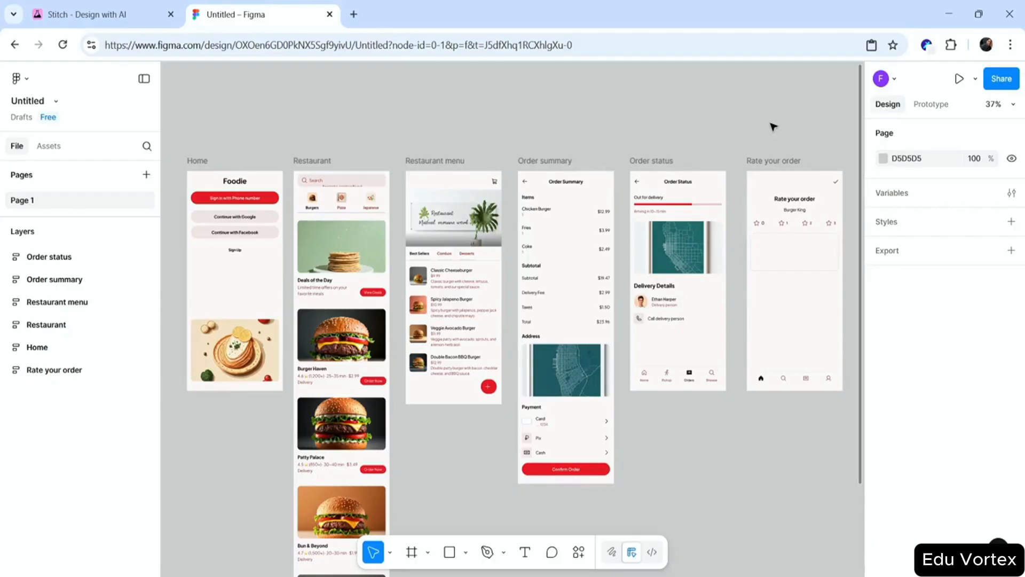
left_click(658, 164)
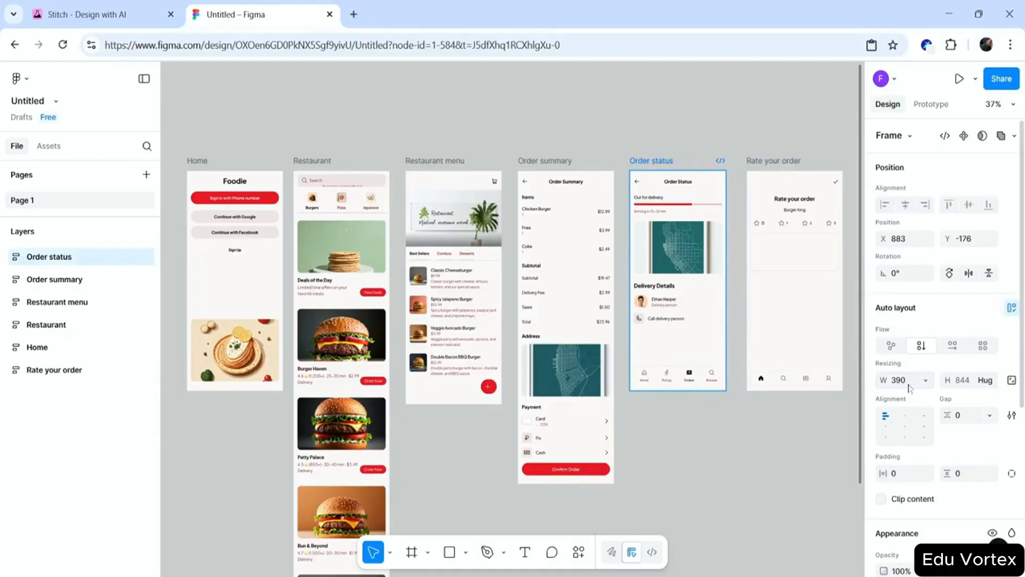
left_click(798, 475)
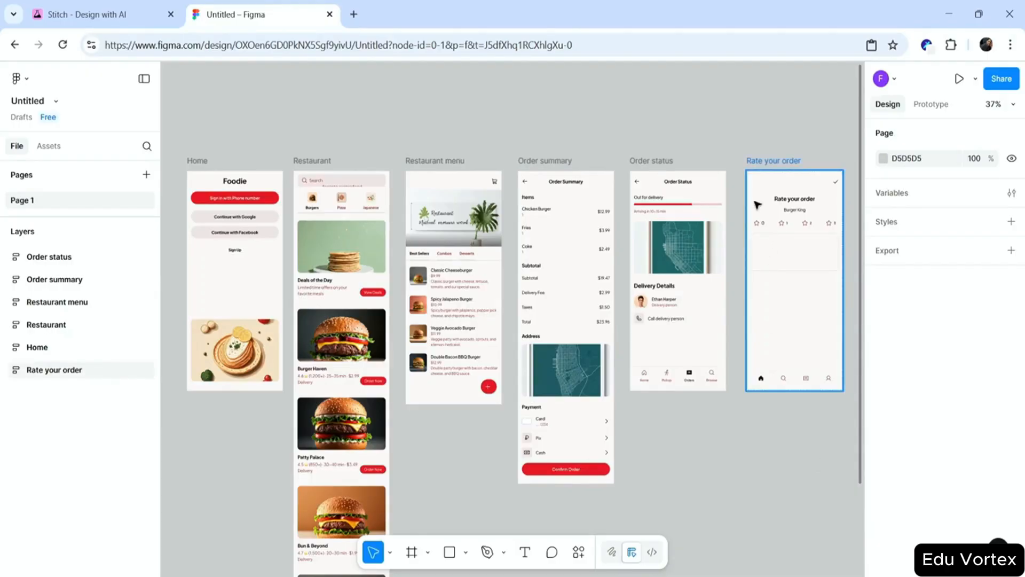
left_click(755, 163)
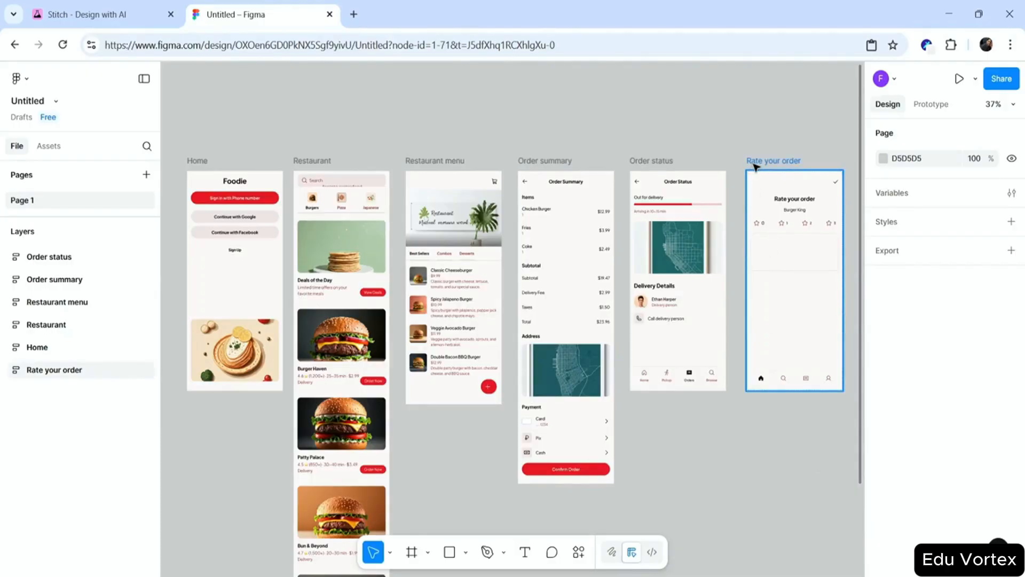
left_click(769, 105)
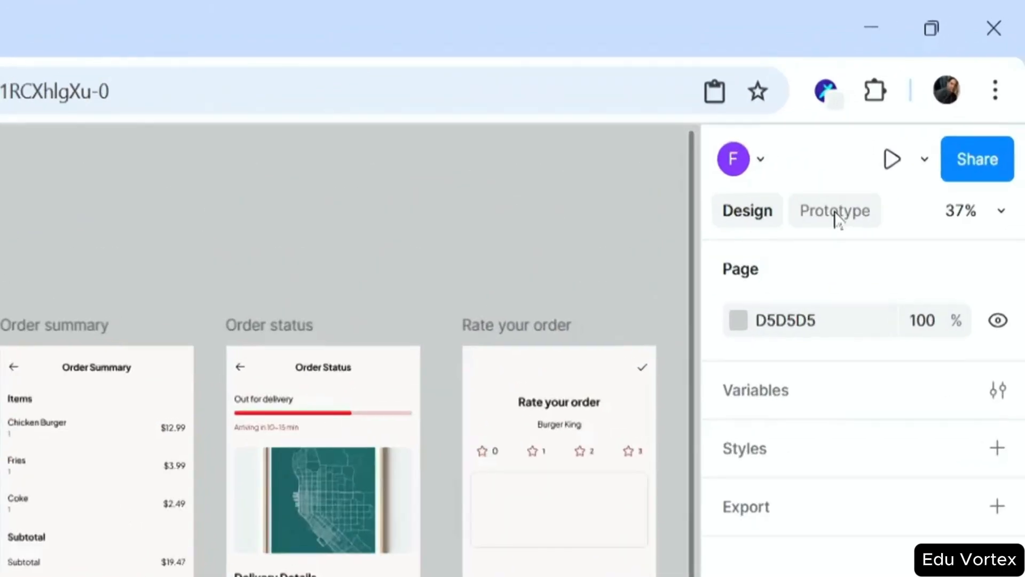
Set the prototype device to iPhone 14 with an FF0000 background and present the prototype.
left_click(931, 106)
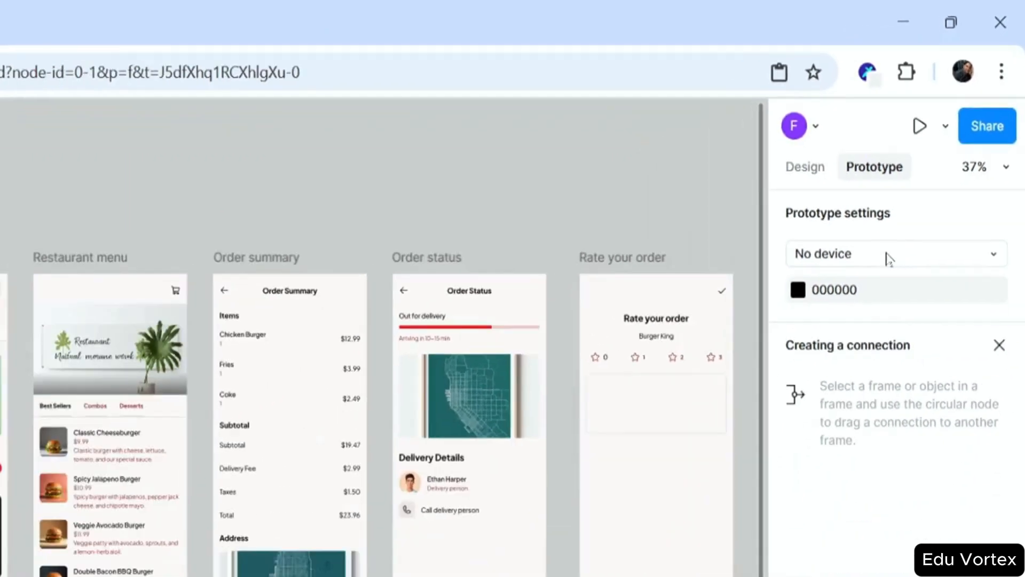
left_click(830, 374)
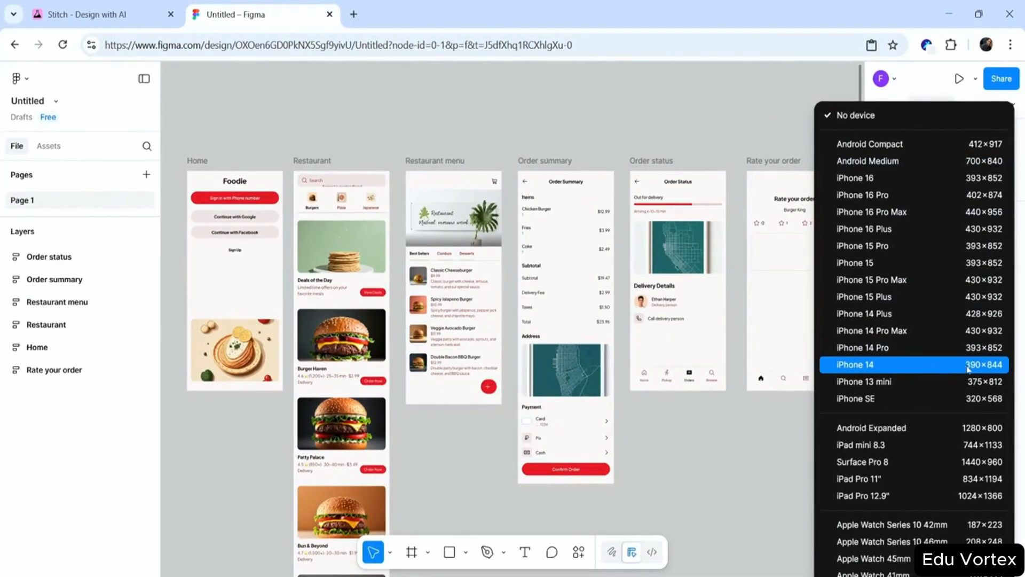
left_click(970, 367)
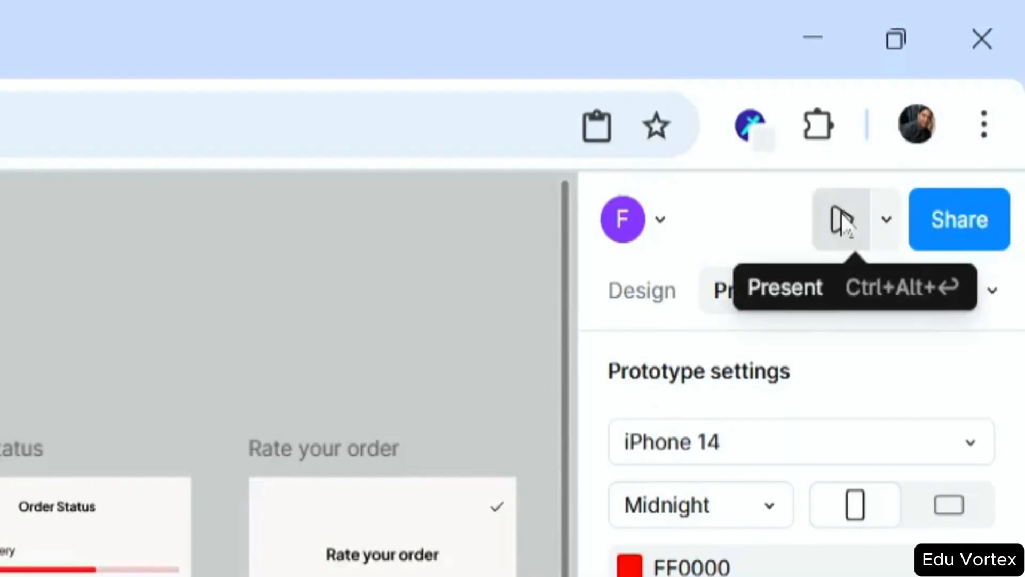
left_click(843, 220)
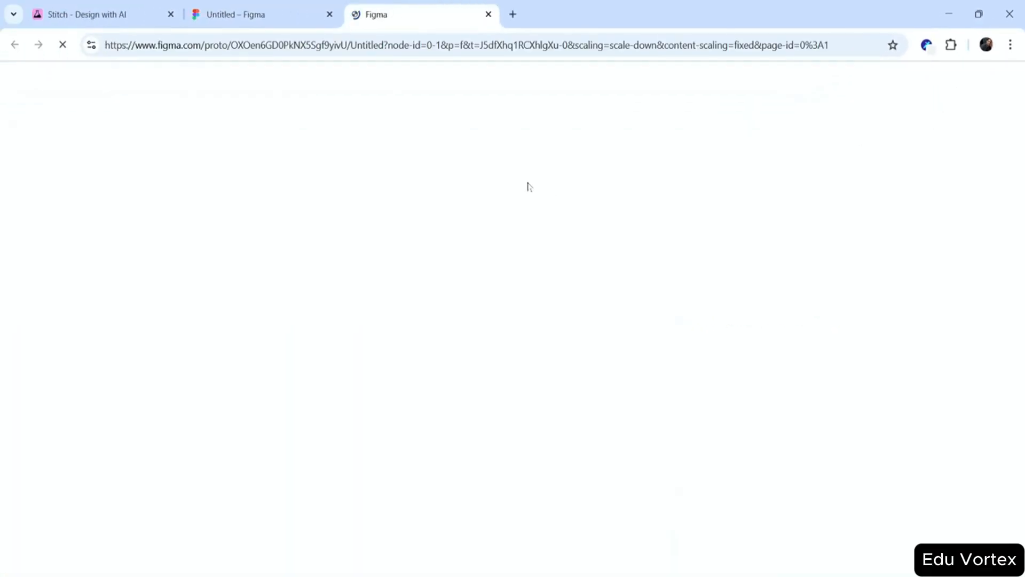
View the prototype in full screen and go through the sign-in, home and restaurant menu screens.
key("f")
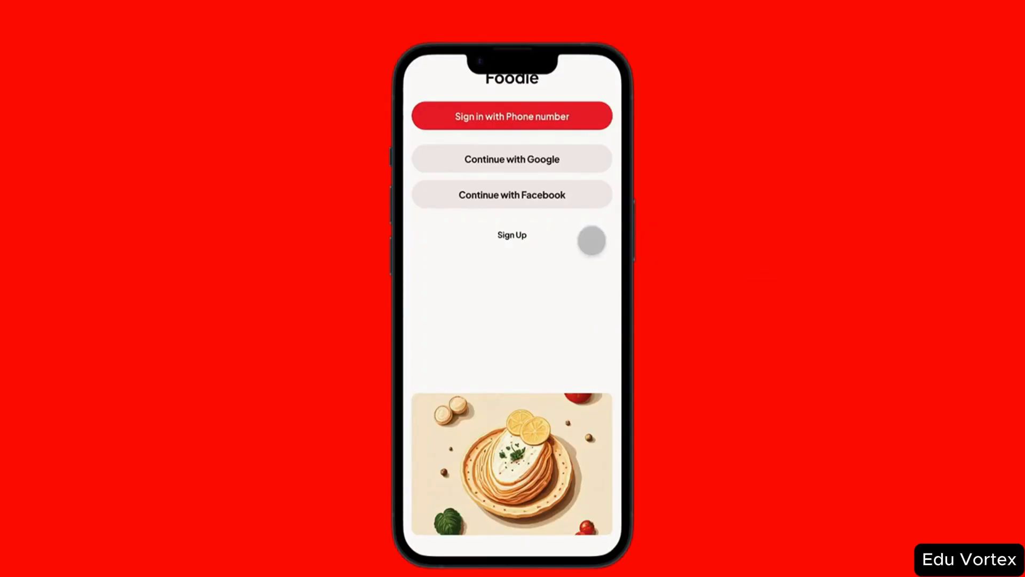
left_click(592, 240)
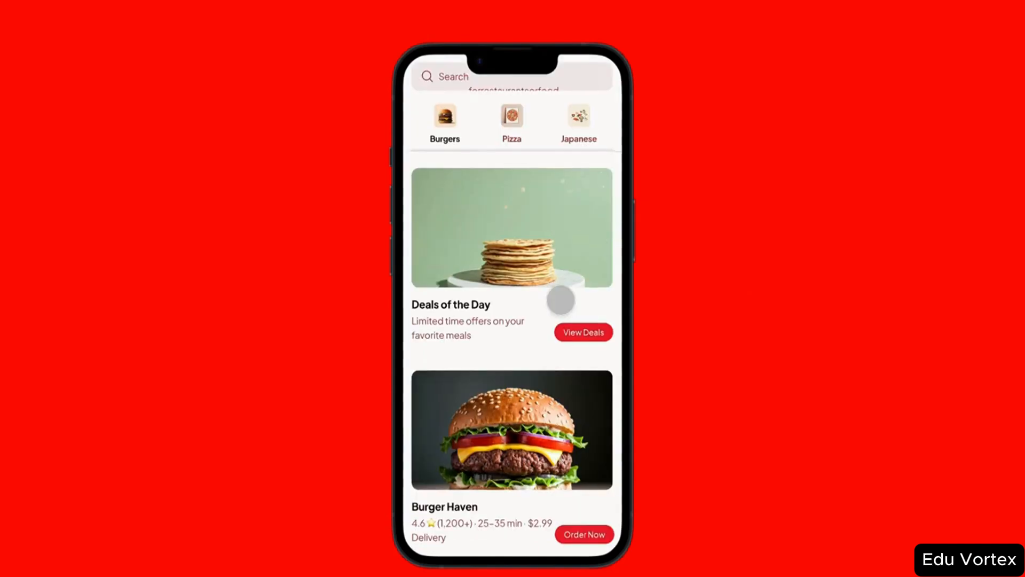
scroll(552, 256, "down", 5)
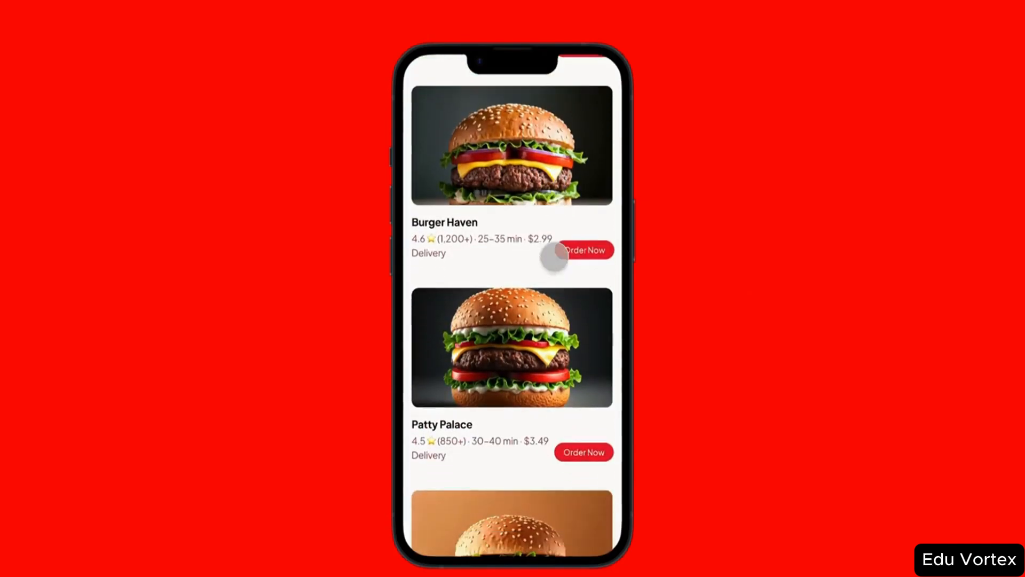
scroll(551, 255, "up", 5)
scroll(553, 261, "down", 1)
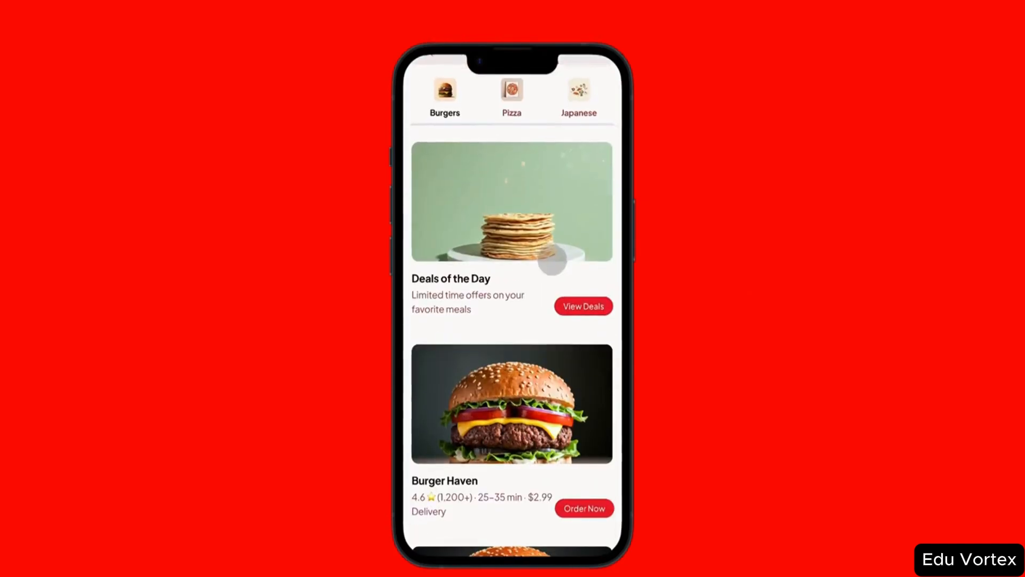
scroll(547, 342, "down", 6)
left_click(555, 350)
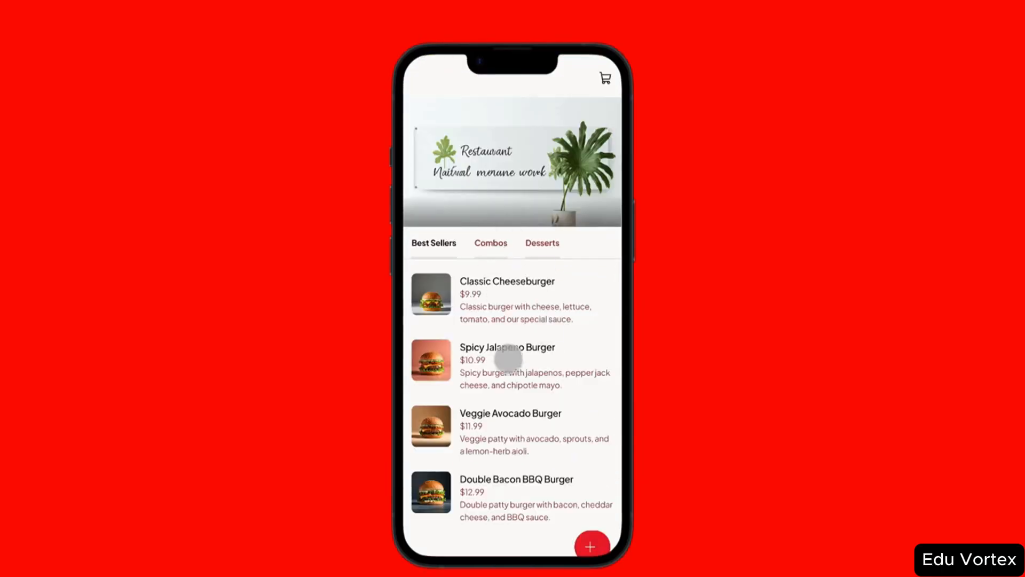
scroll(539, 331, "down", 1)
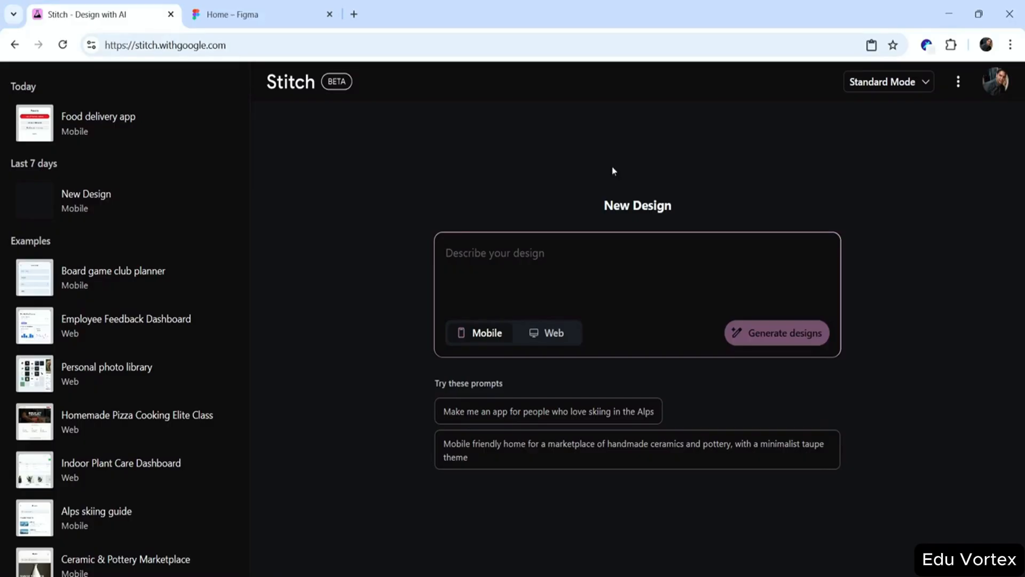
In Stitch, generate a Web news site: homepage with featured article and card grid, article page with title, image, text, author, and categories section with topic filters.
left_click(926, 83)
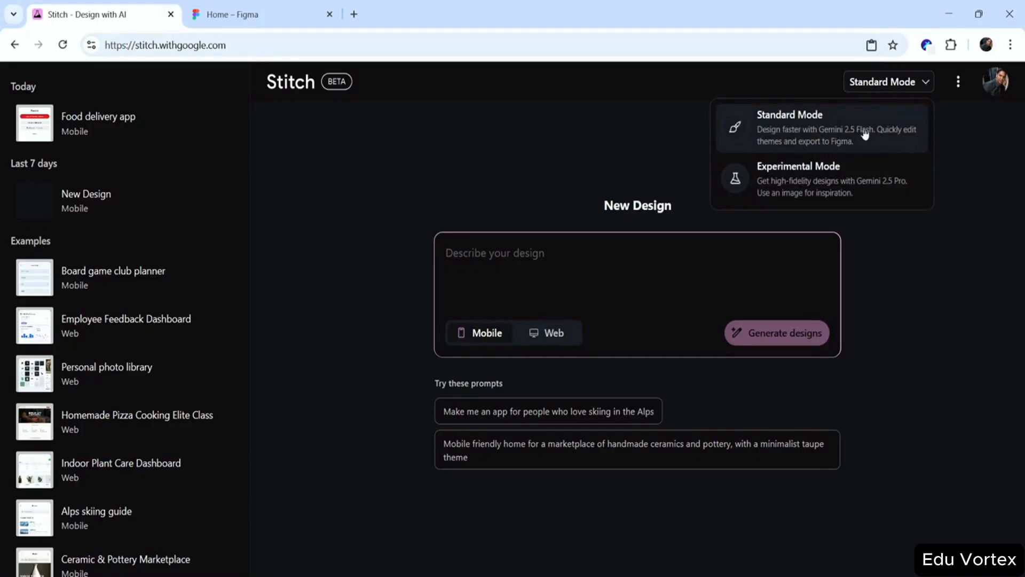
left_click(982, 139)
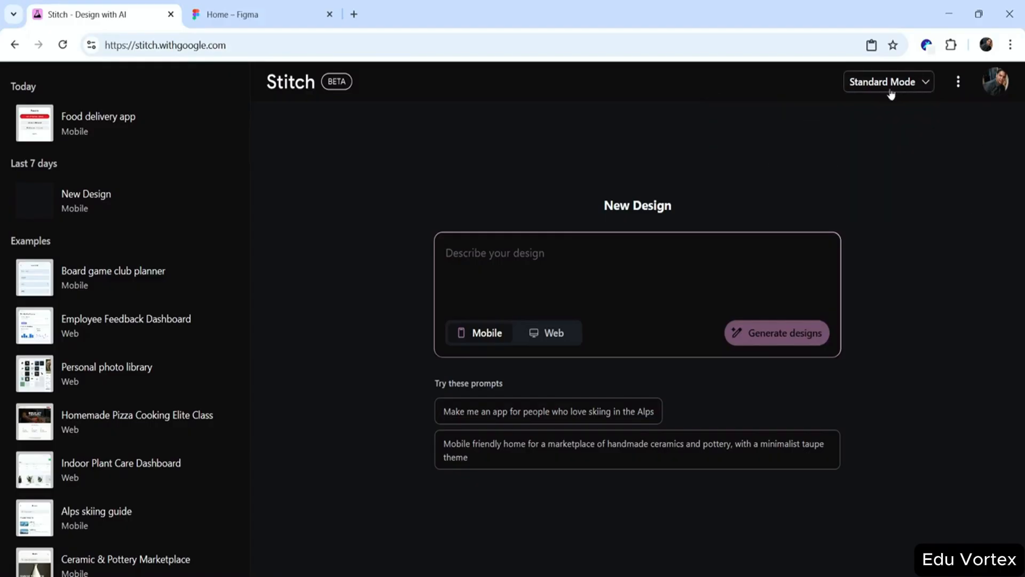
left_click(552, 337)
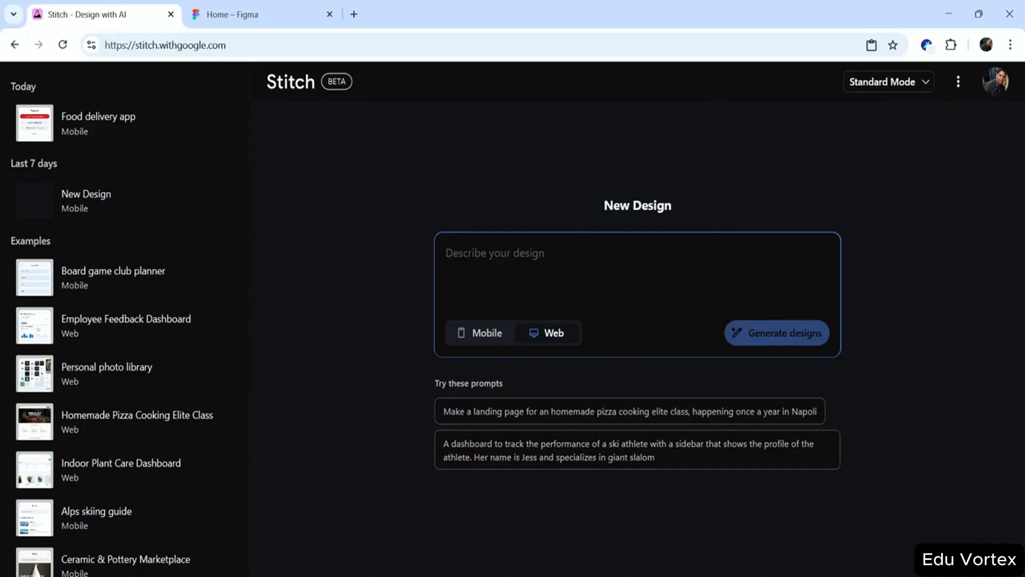
type("Create a news website with these pages: 1. Homepage with a featured article and a grid of cards 2. Article page with title, image, text, author, etc. 3. Categories section with filters by topic")
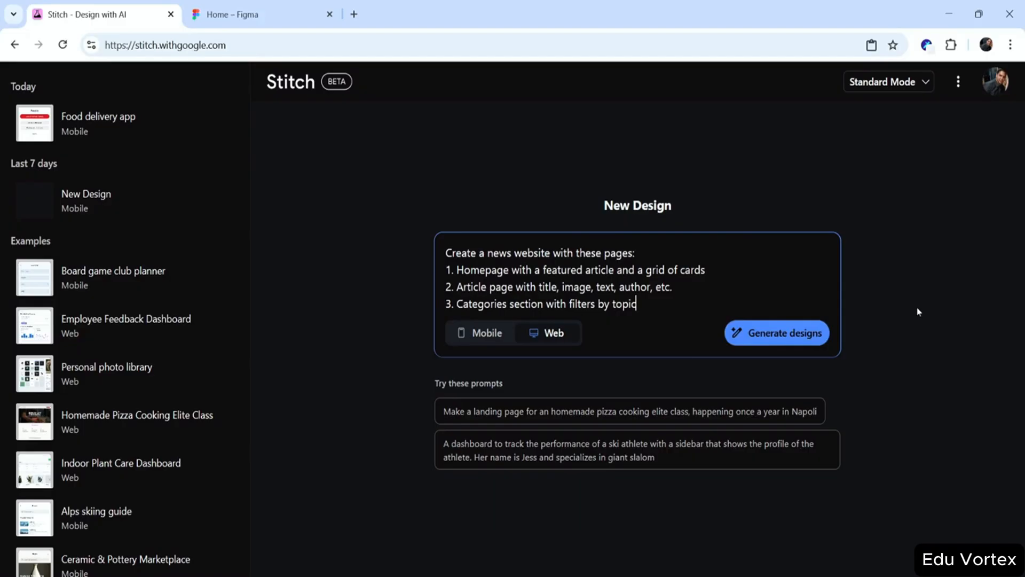
left_click(781, 333)
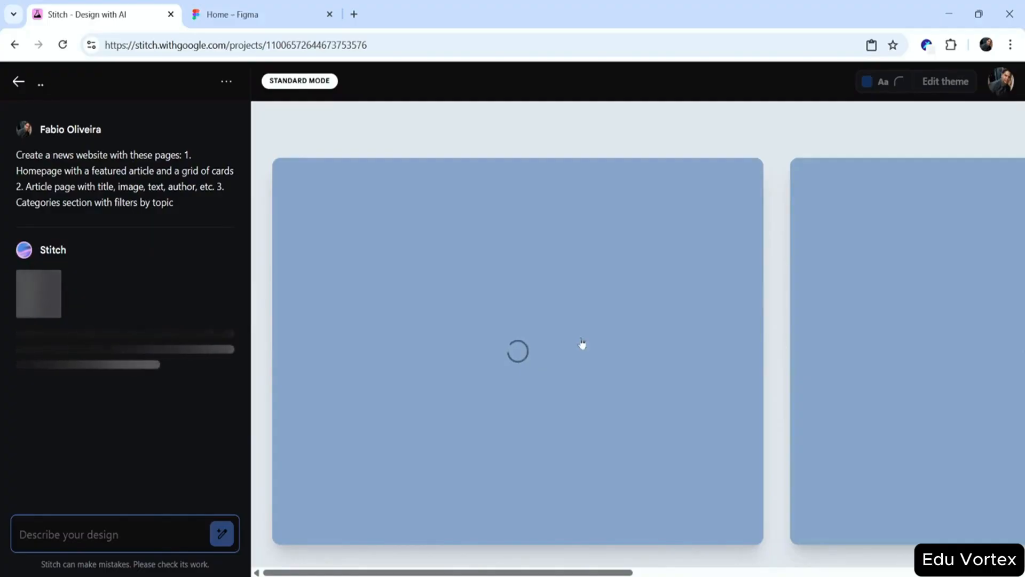
Examine the generated homepage, article page and categories page in the enlarged preview, including the end of the article.
scroll(583, 344, "right", 12)
scroll(583, 344, "left", 12)
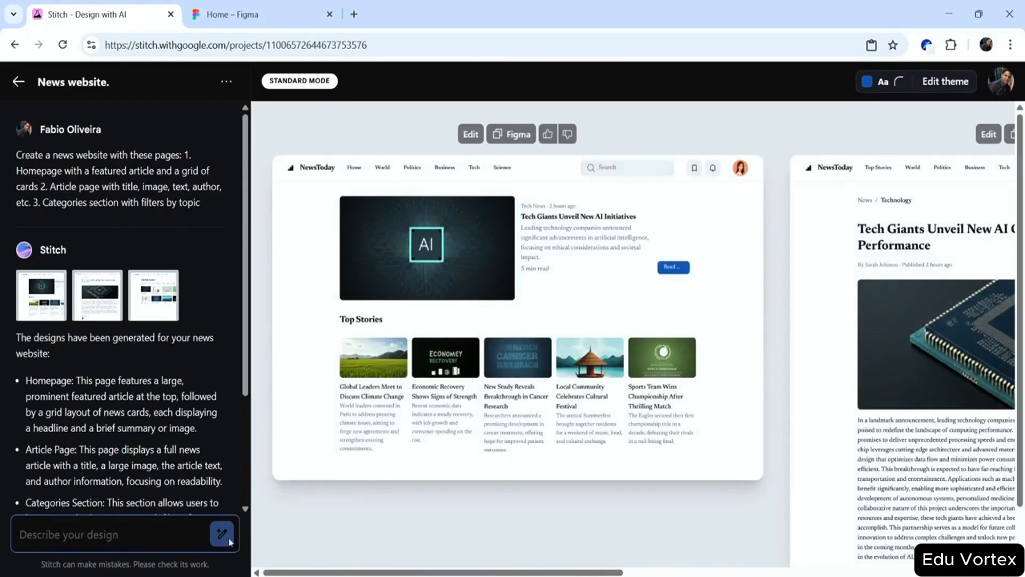
left_click(567, 317)
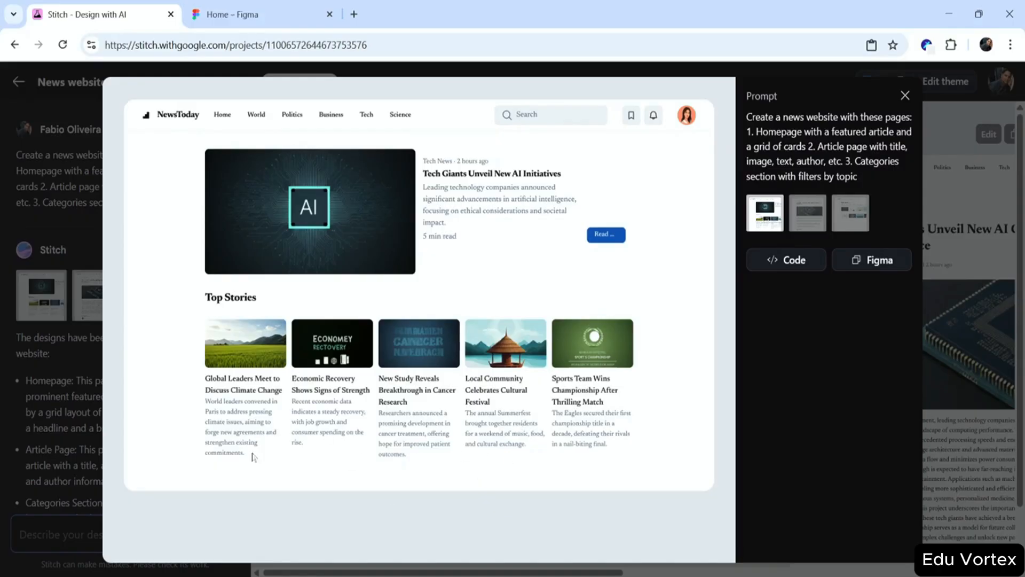
left_click(809, 227)
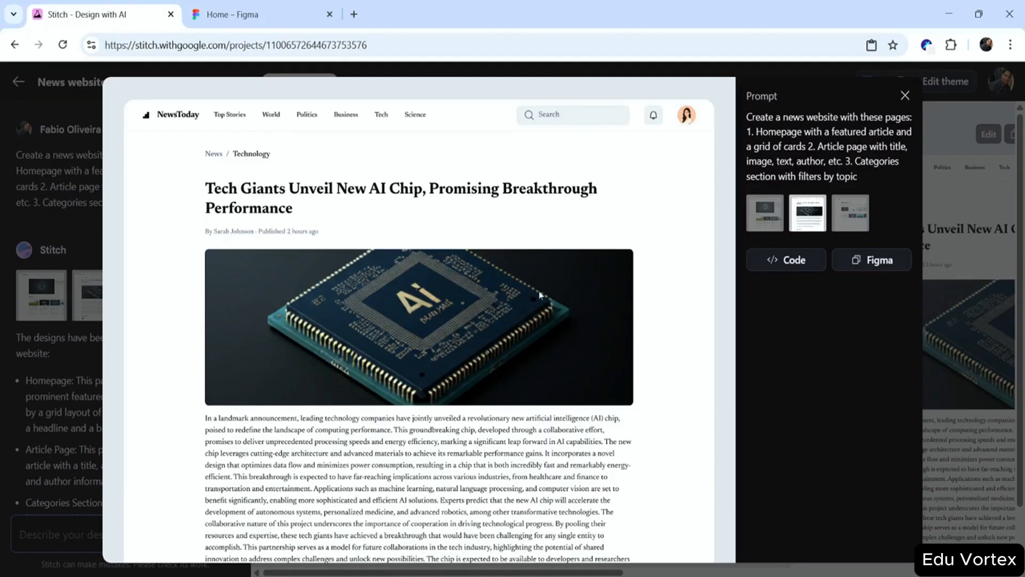
scroll(472, 302, "down", 3)
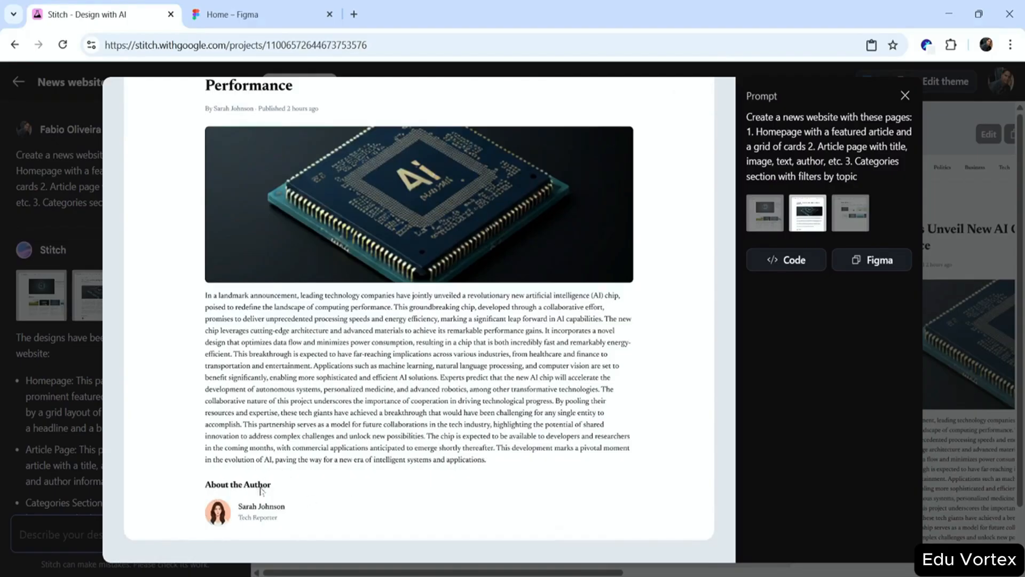
scroll(354, 508, "up", 3)
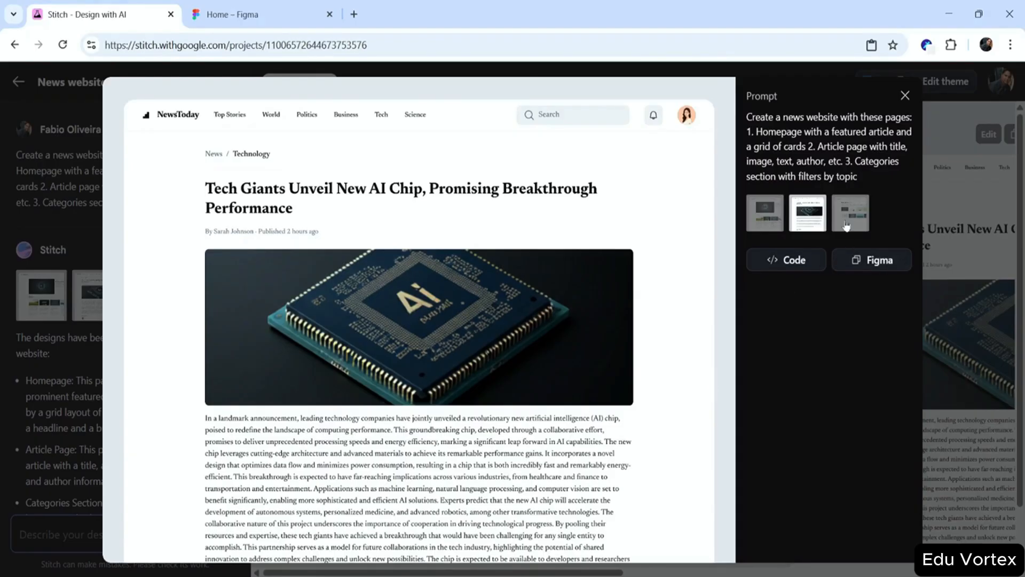
left_click(847, 224)
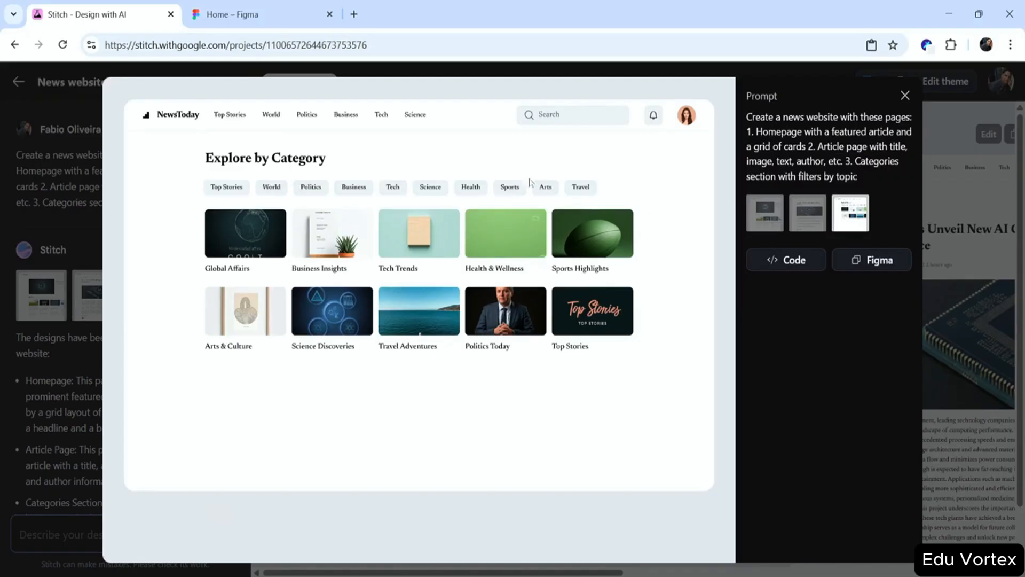
left_click(906, 96)
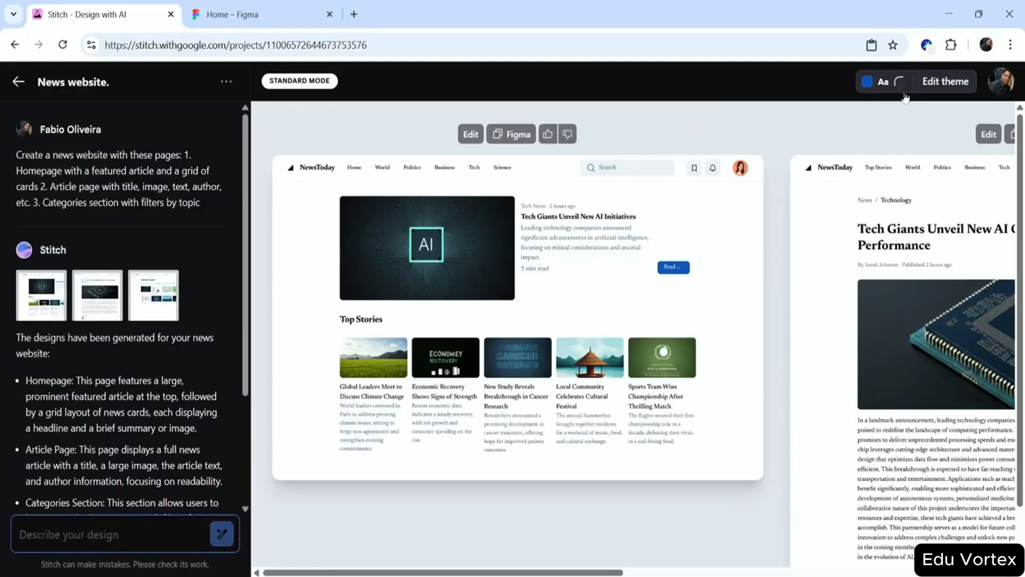
Edit the article page with the prompt "Add social media sharing buttons at the end of the article, with the icons side by side".
scroll(532, 376, "right", 8)
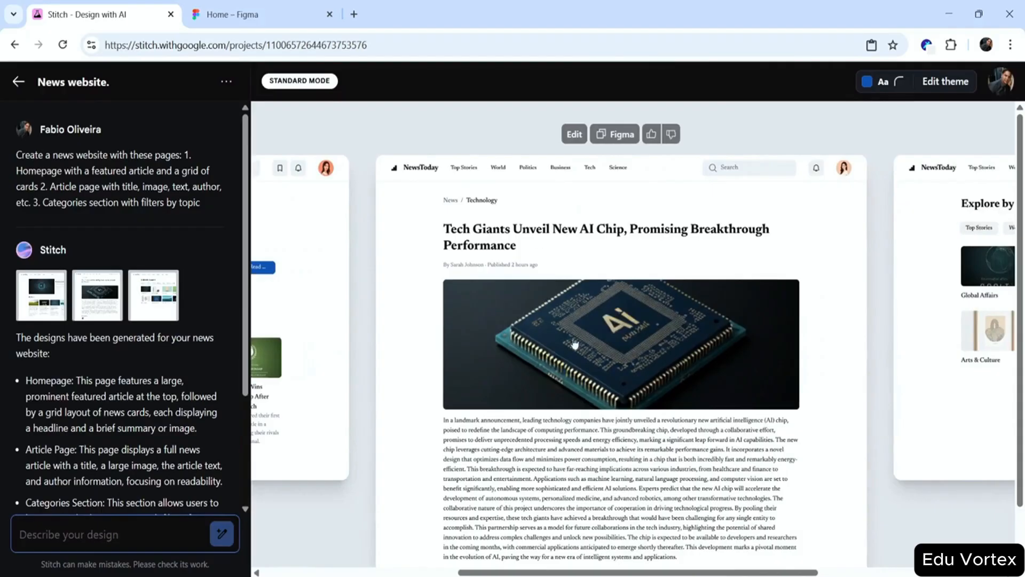
left_click(569, 142)
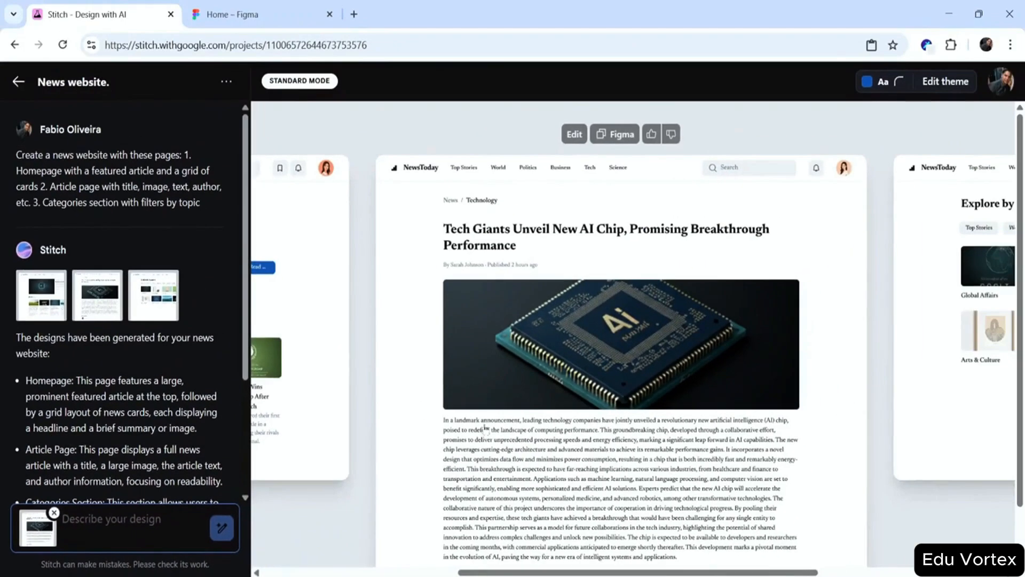
scroll(677, 437, "down", 1)
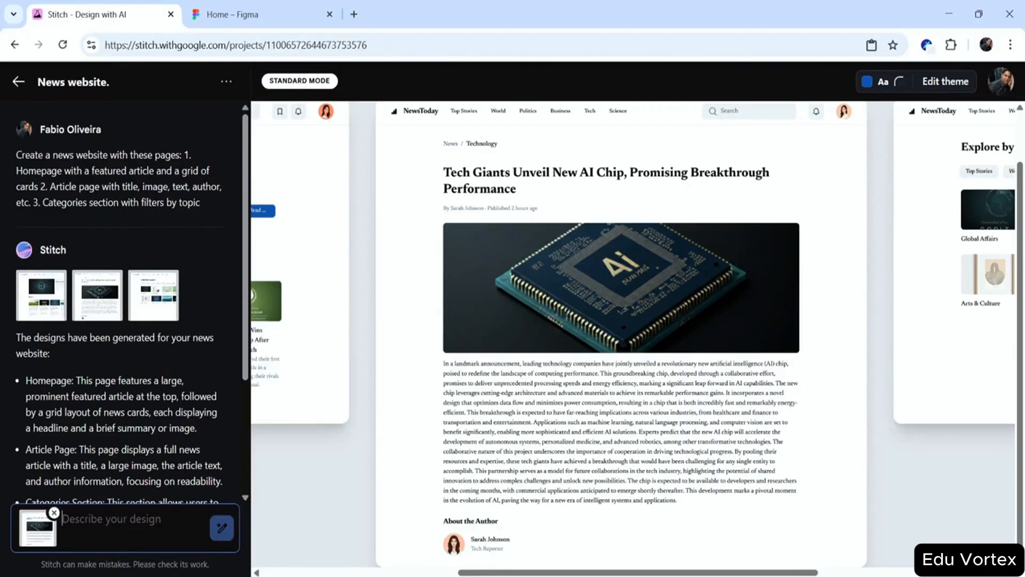
type("Add social media sharing buttons at the end of the article, with the icons side by side")
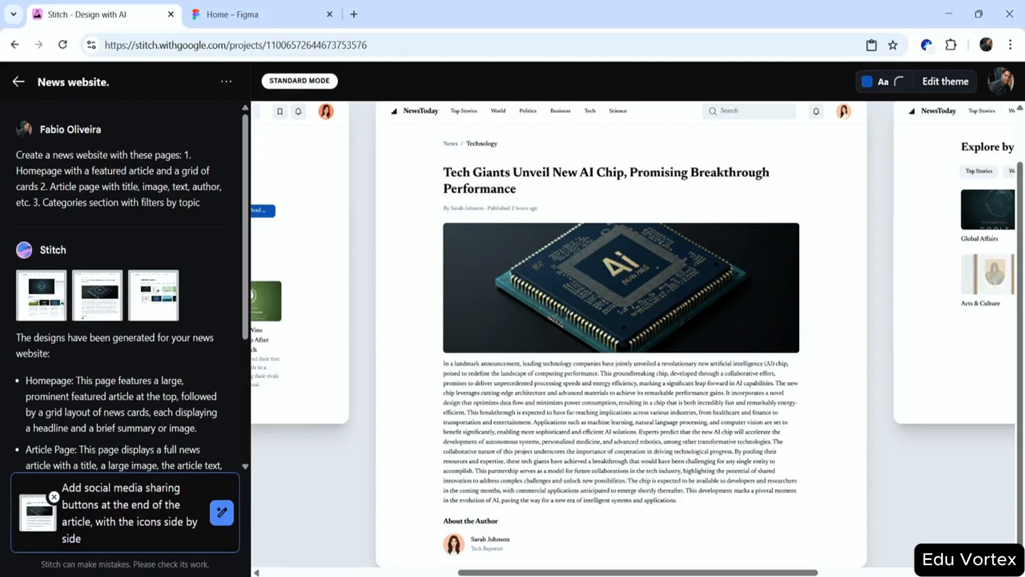
left_click(222, 513)
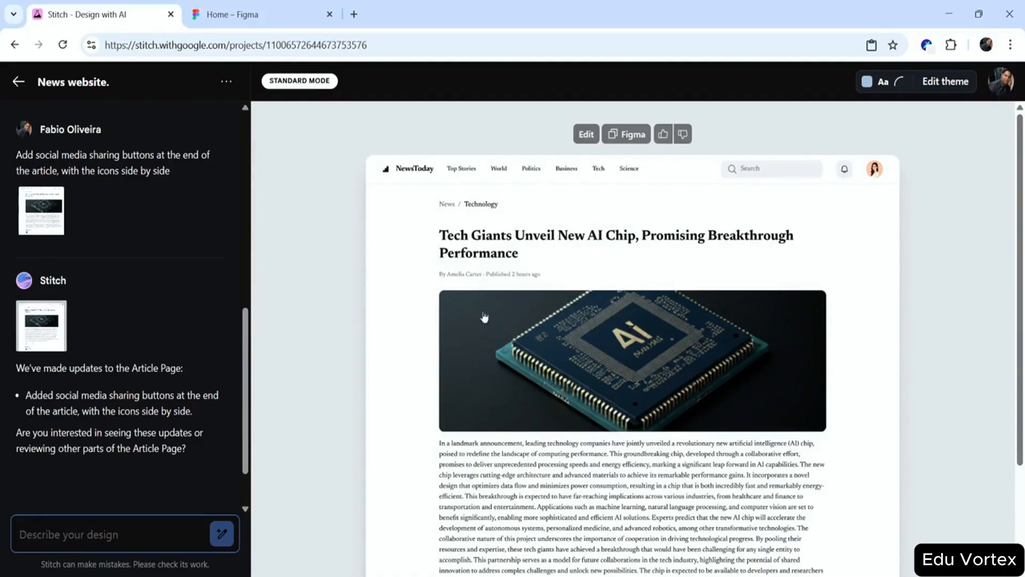
scroll(666, 376, "down", 3)
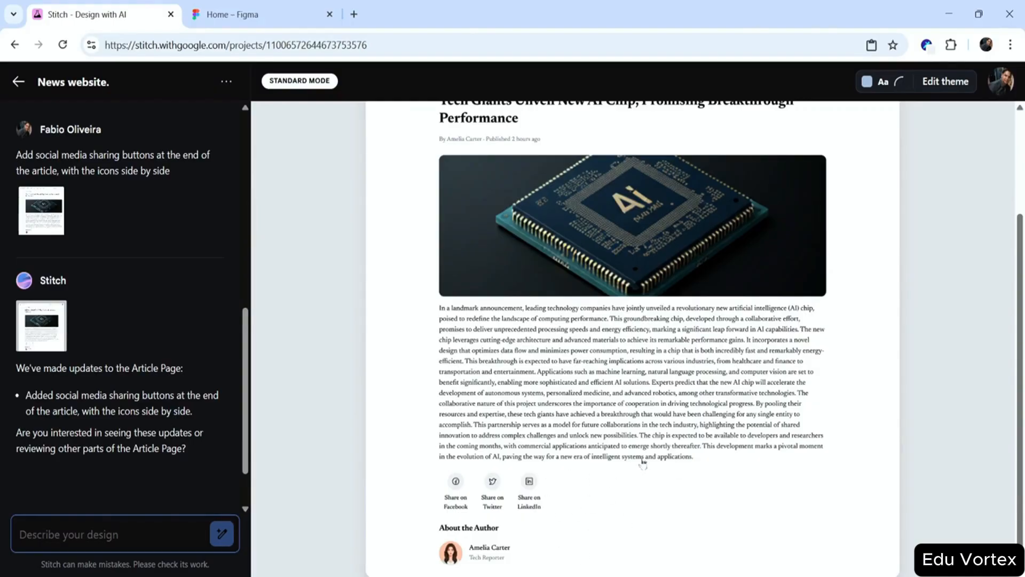
scroll(635, 355, "up", 3)
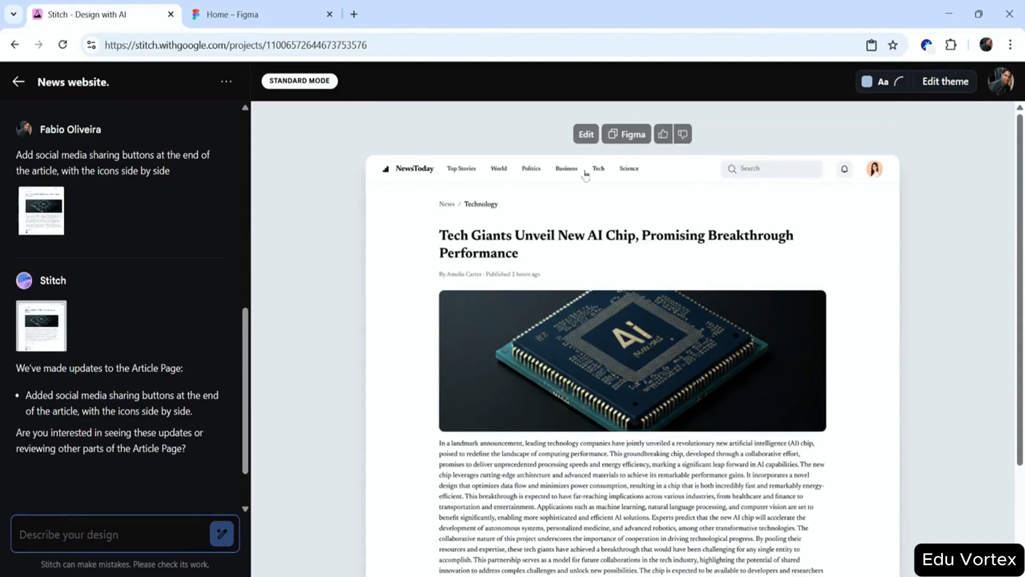
Edit the updated article page with the prompt 'At the end of the article, include a "Read also" section showing some news cards'.
left_click(575, 138)
scroll(735, 426, "down", 3)
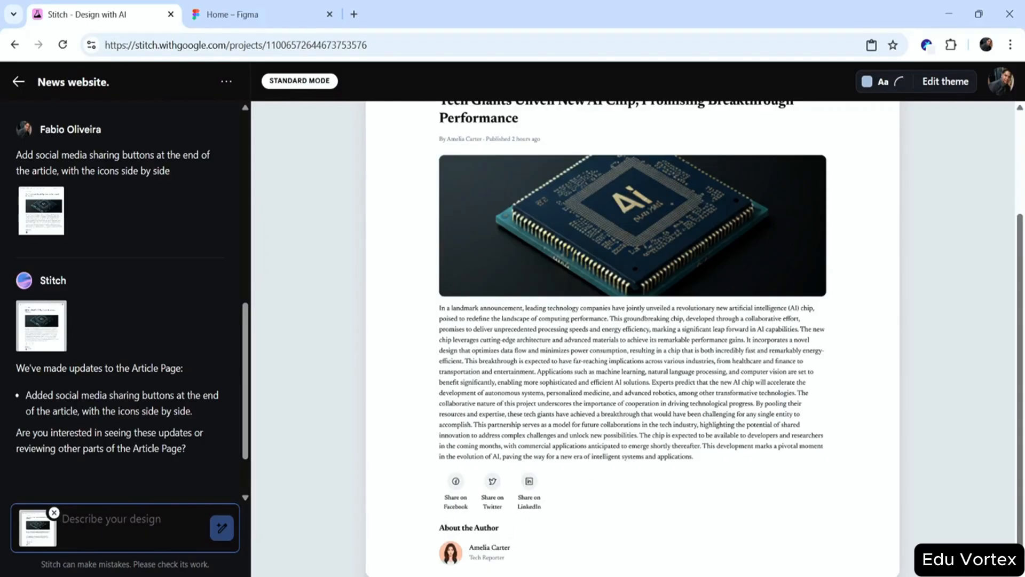
type("At the end of the article, include a \"Read also\" section showing some news cards")
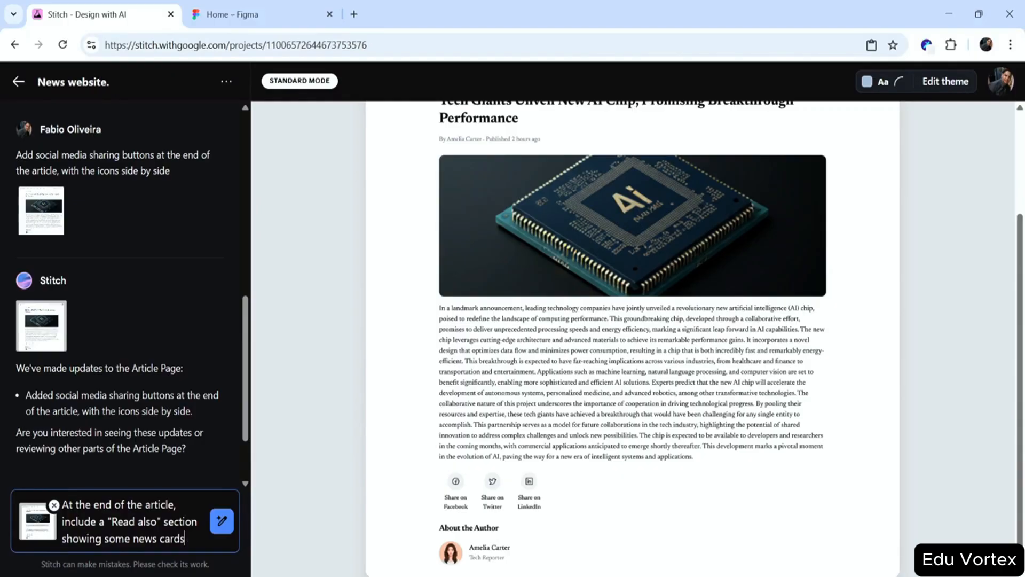
left_click(232, 524)
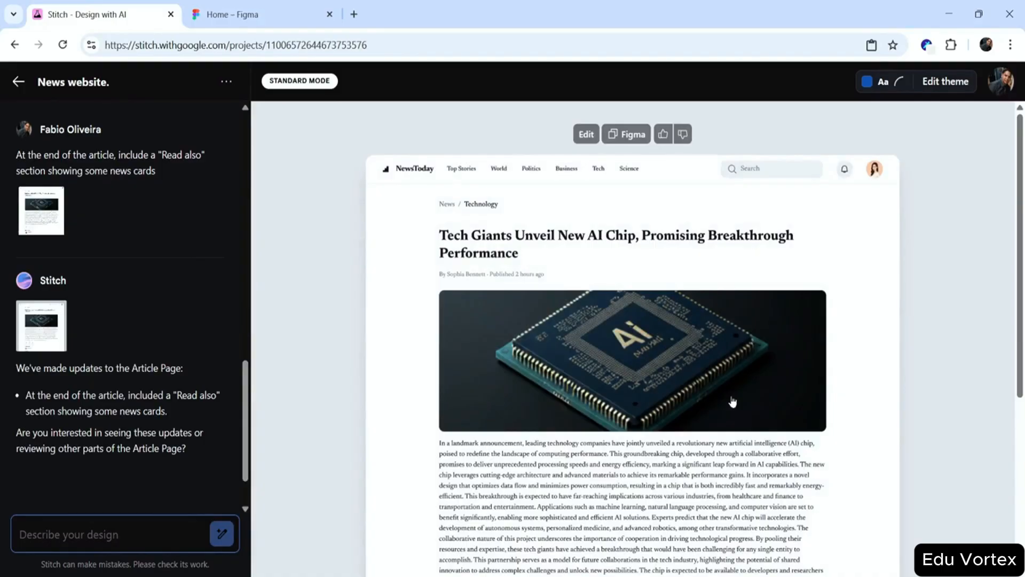
scroll(807, 310, "down", 5)
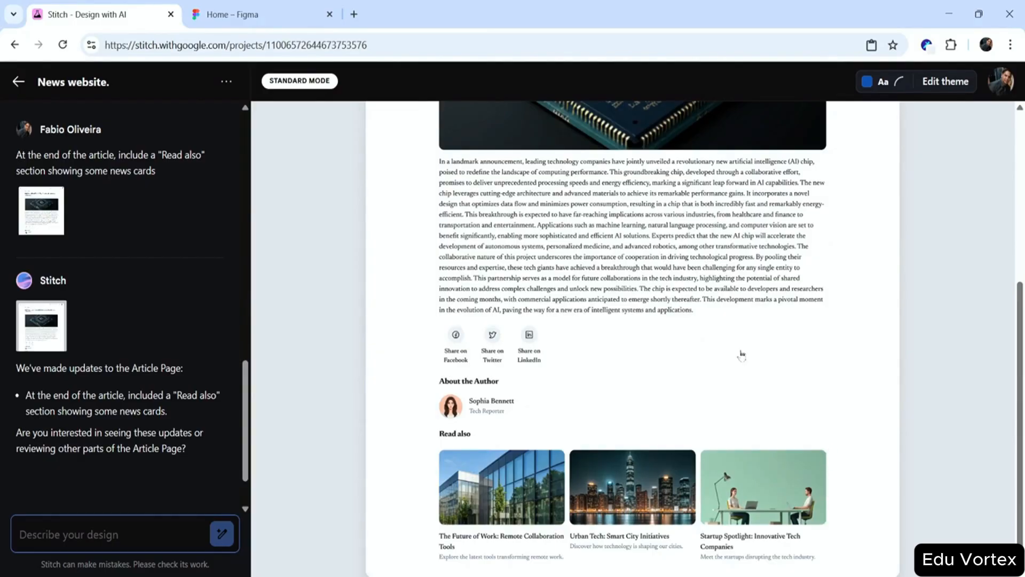
Edit the news website's homepage with the prompt "In the card grid, include at least 10 news cards".
left_click(856, 379)
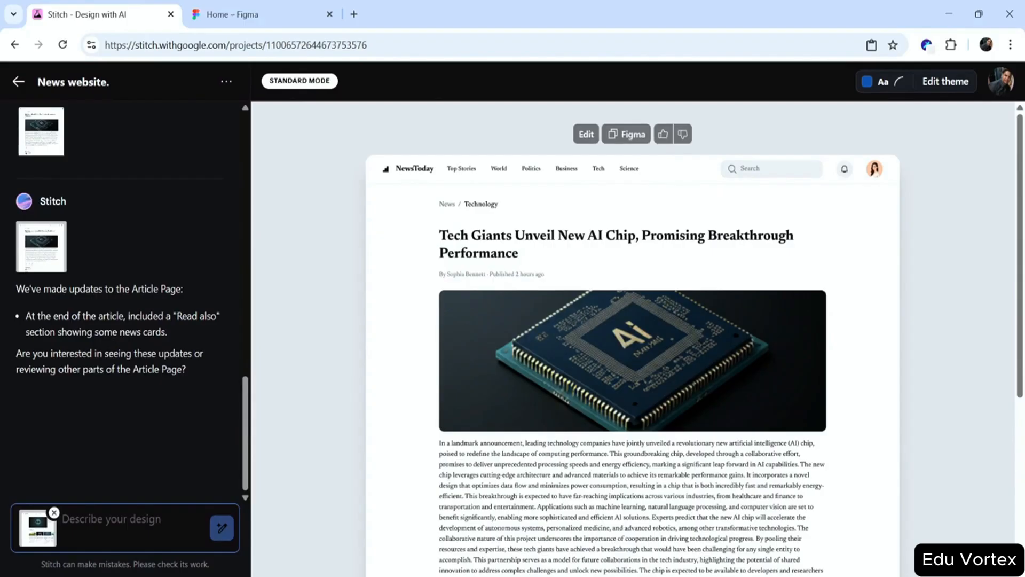
scroll(128, 299, "up", 15)
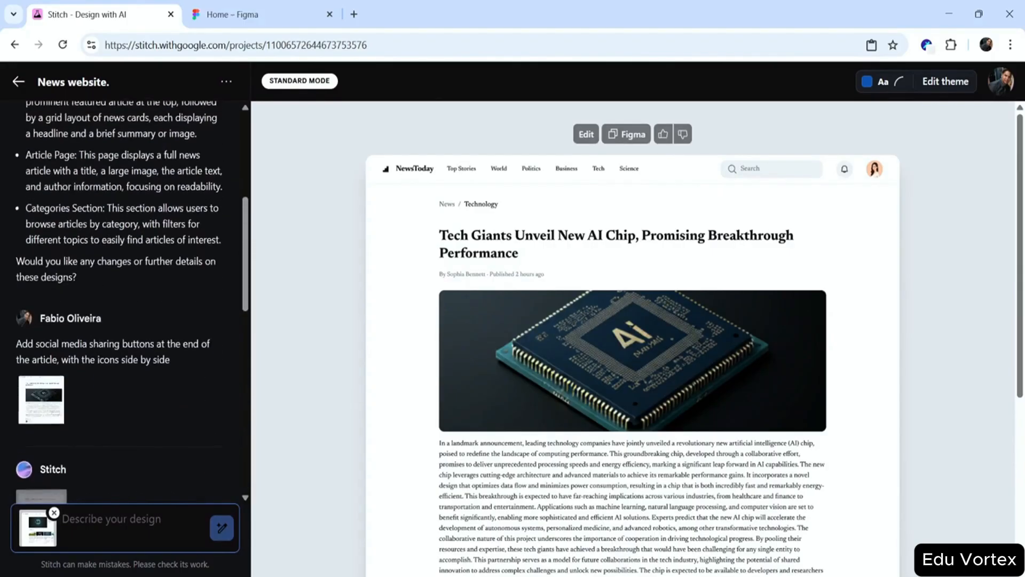
scroll(129, 299, "up", 2)
left_click(44, 303)
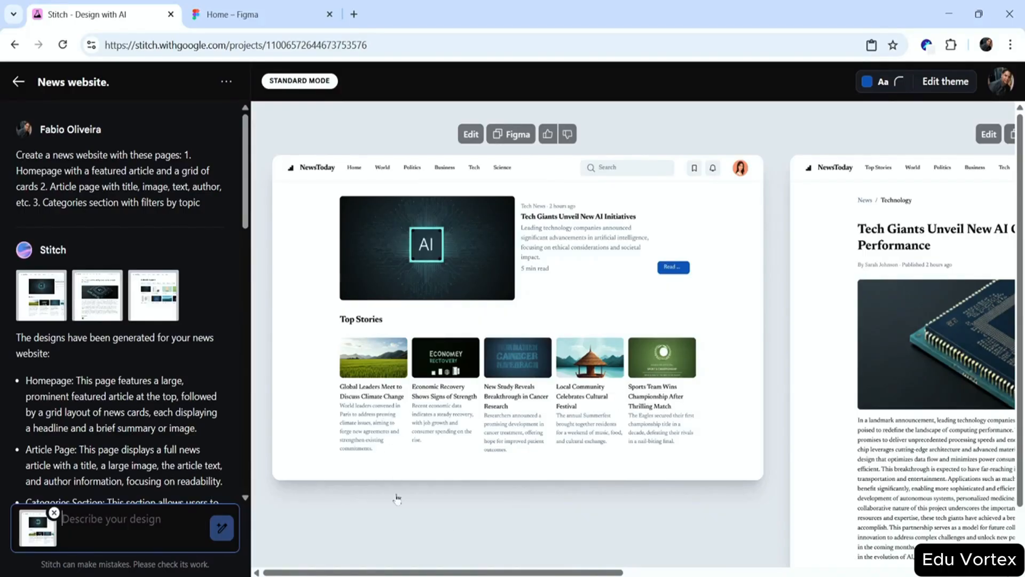
type("In the card grid, include at least 10 news cards")
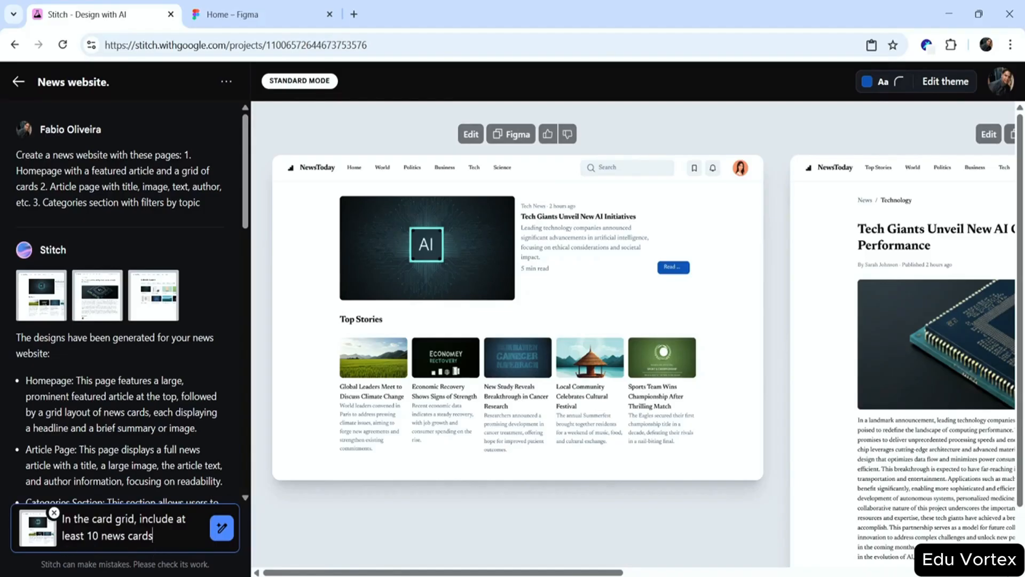
left_click(221, 531)
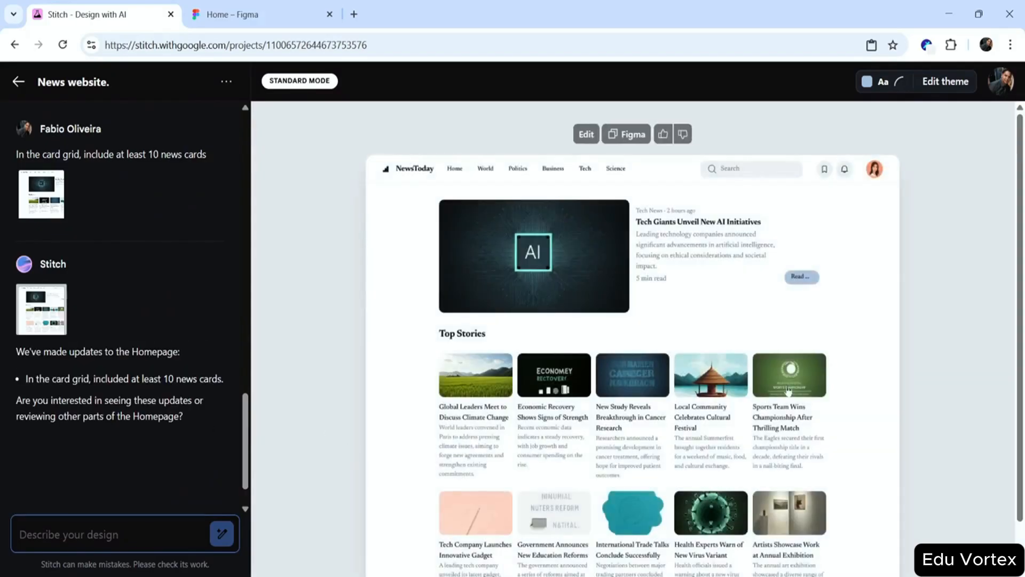
scroll(789, 391, "down", 1)
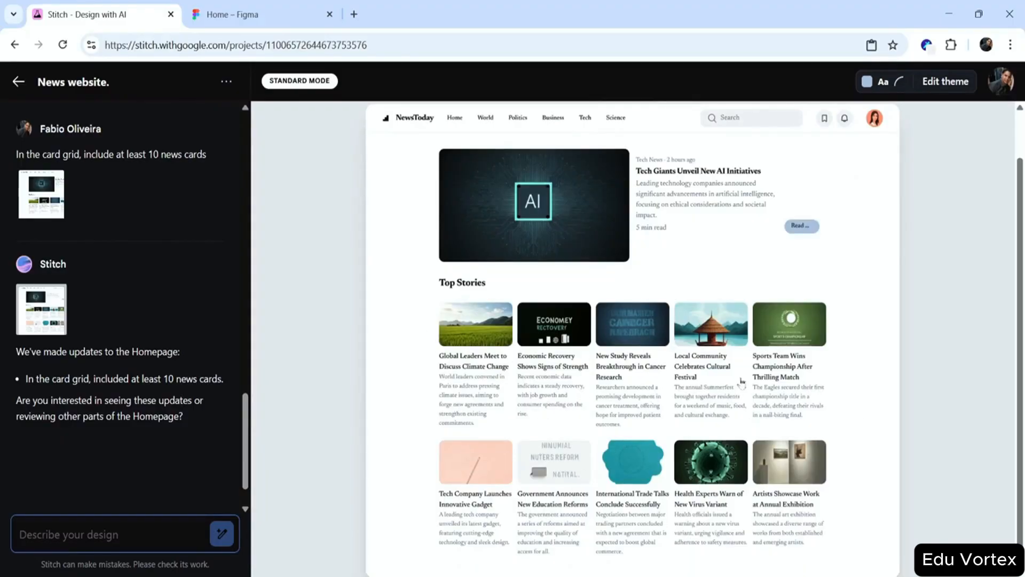
Check the updated homepage's card grid, then switch to Figma and create a new design file.
scroll(736, 407, "up", 1)
scroll(736, 407, "up", 2)
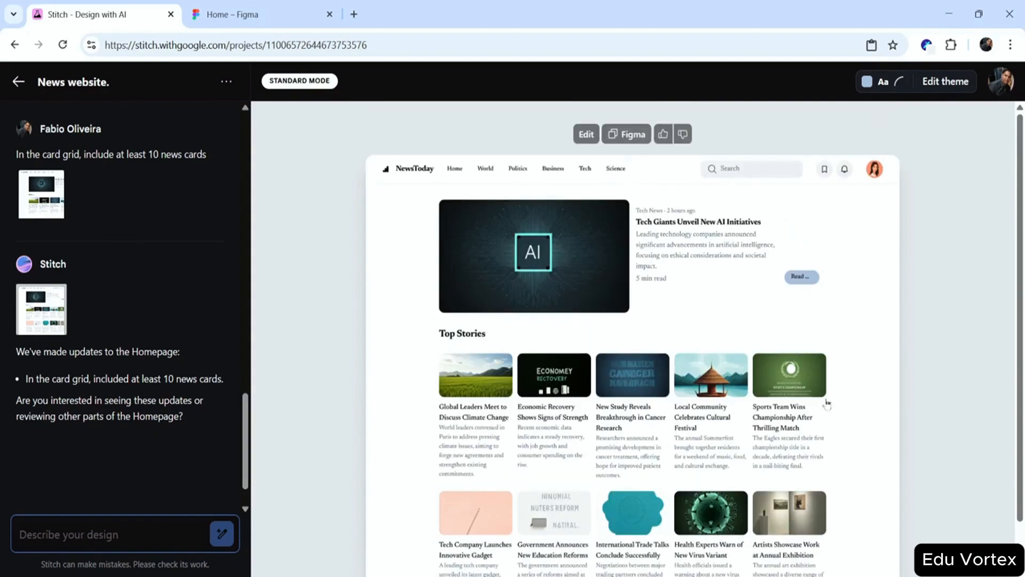
scroll(827, 405, "down", 1)
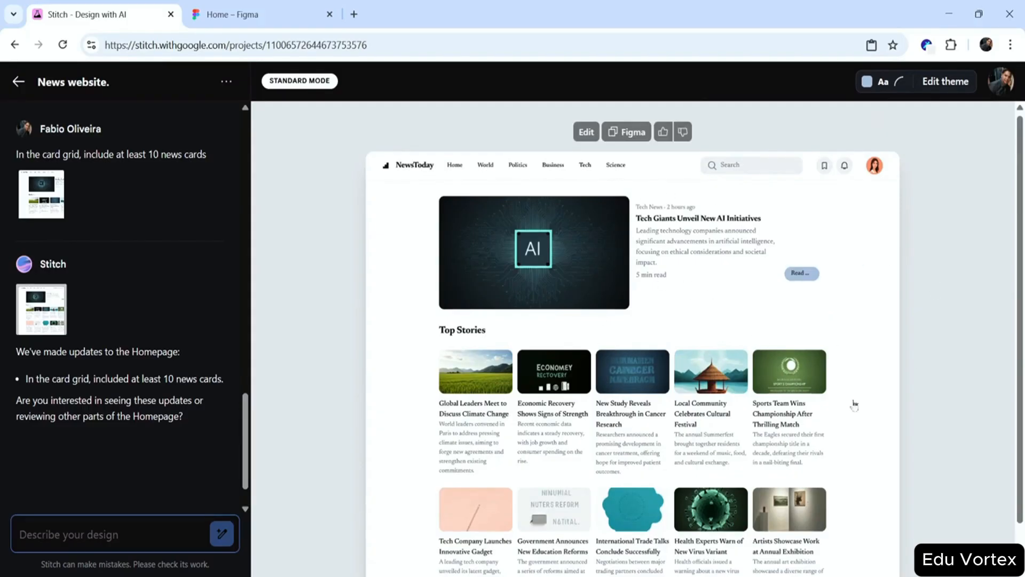
left_click(235, 15)
scroll(556, 348, "down", 1)
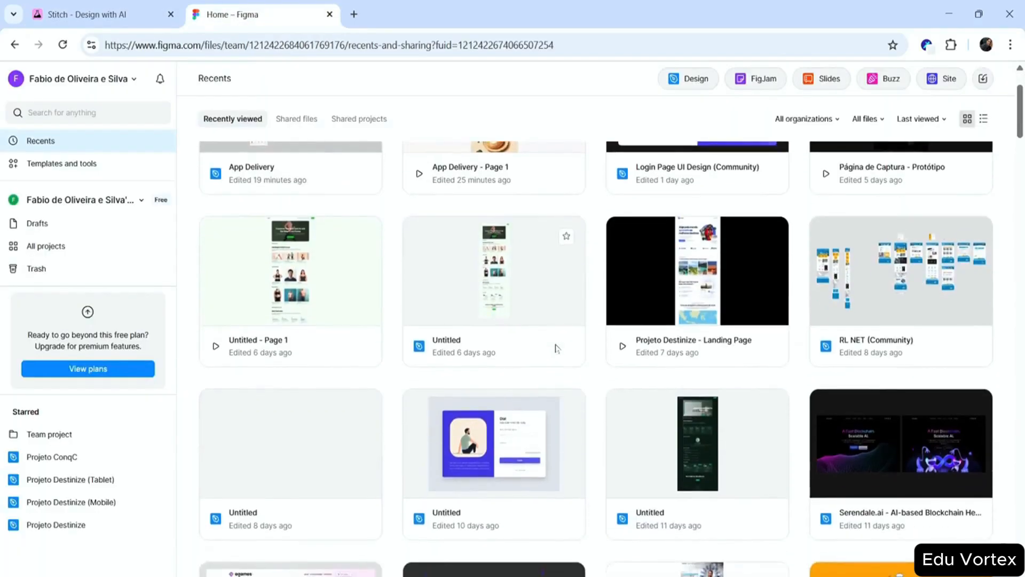
scroll(596, 254, "down", 2)
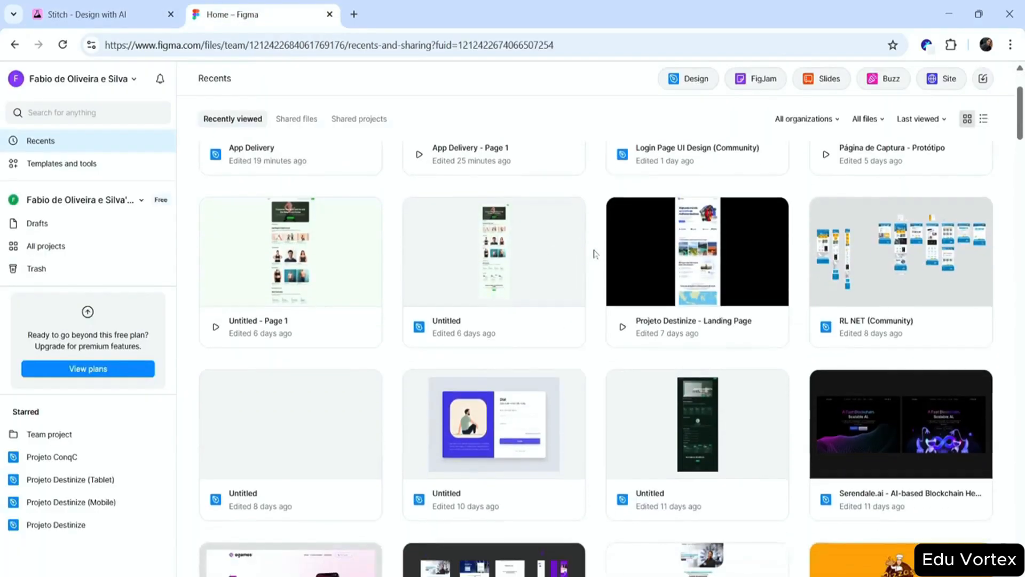
left_click(692, 80)
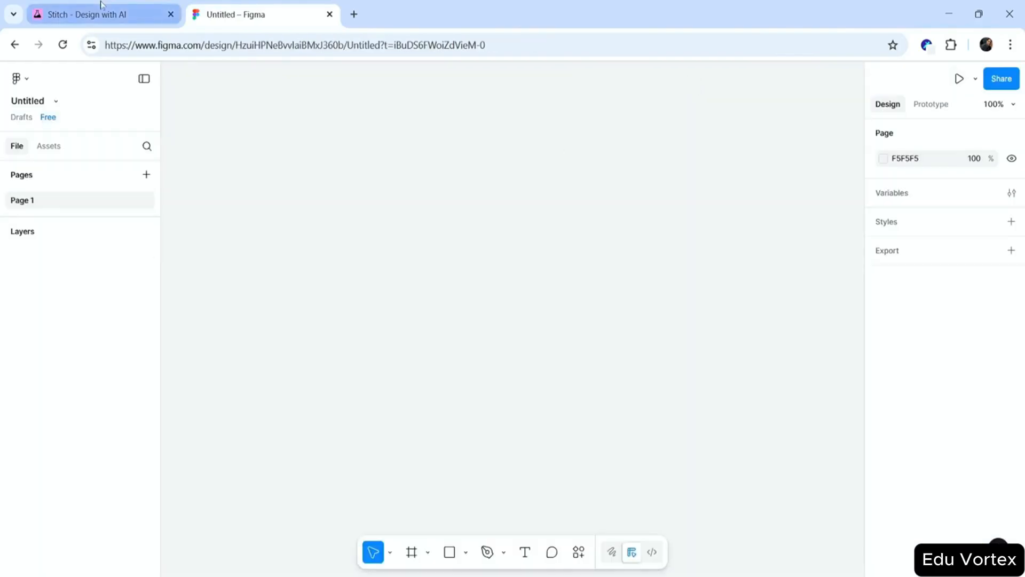
Copy the updated homepage design from Stitch and paste it into the blank Figma file.
left_click(102, 4)
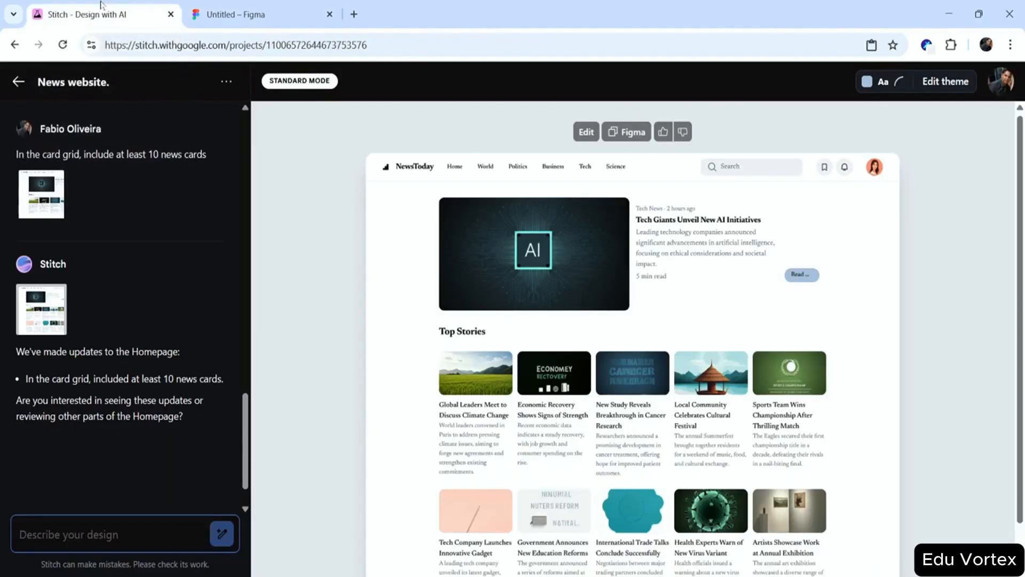
scroll(800, 304, "down", 1)
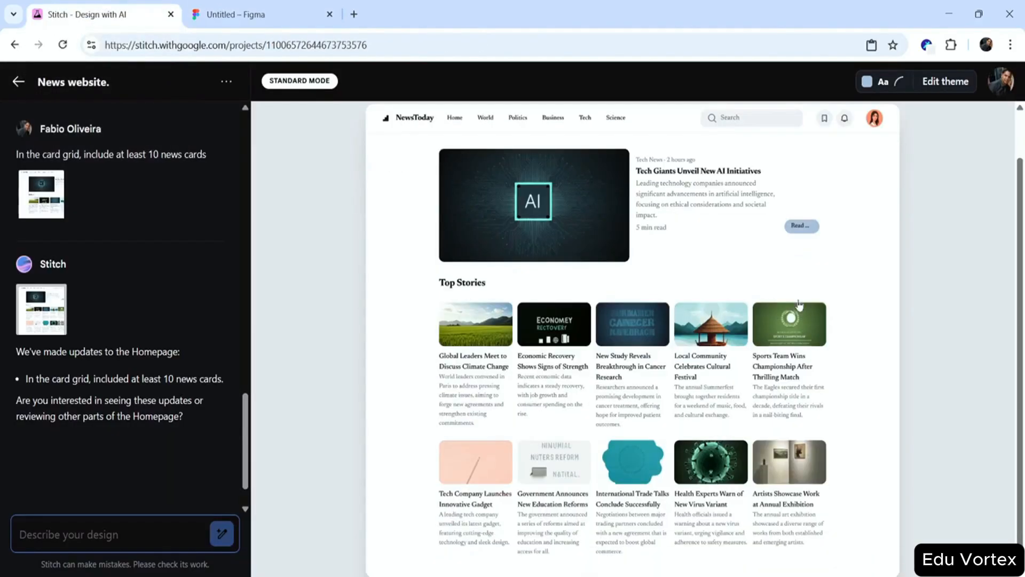
scroll(681, 392, "up", 1)
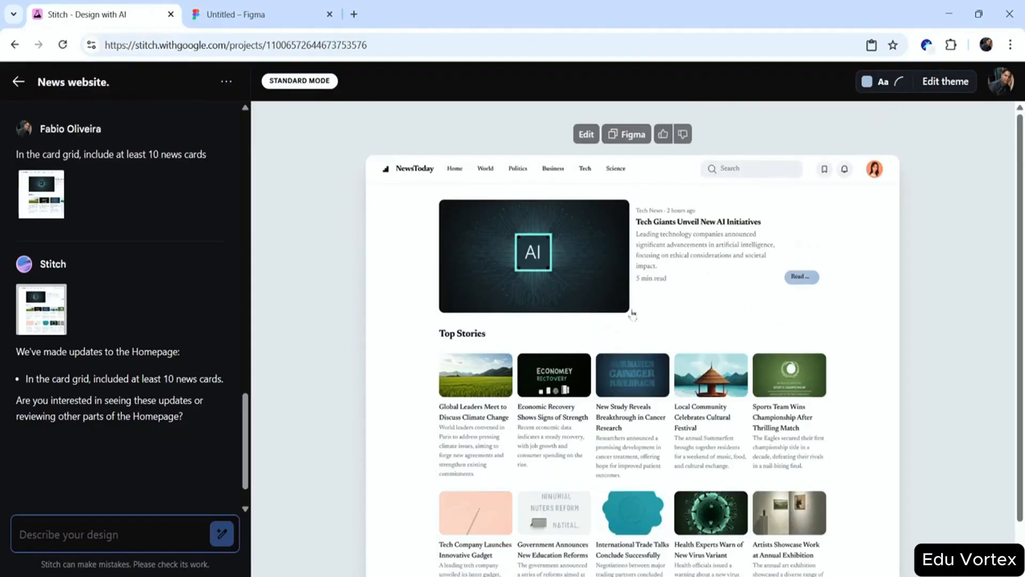
left_click(620, 141)
key("ctrl+Tab")
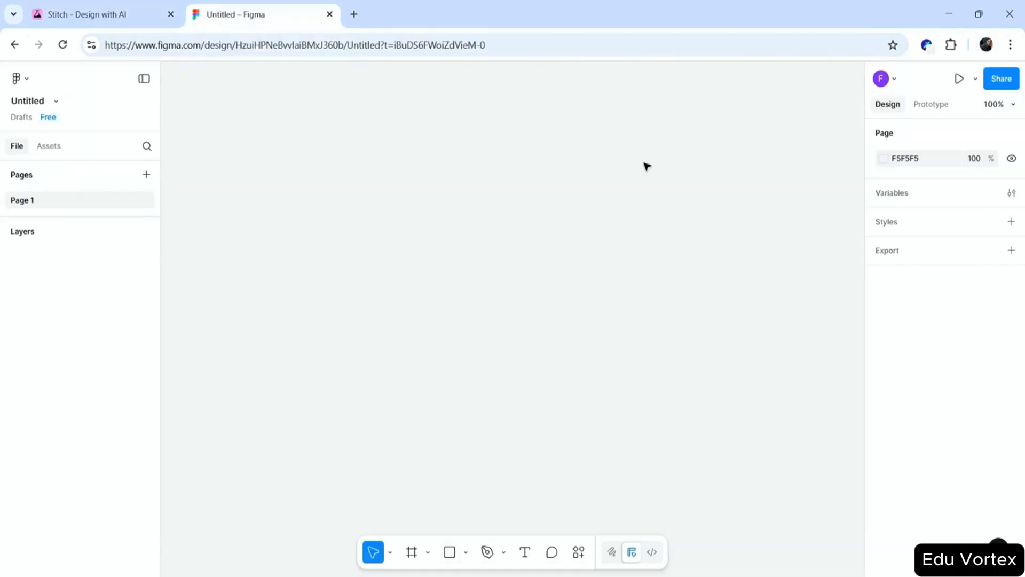
right_click(318, 152)
left_click(361, 162)
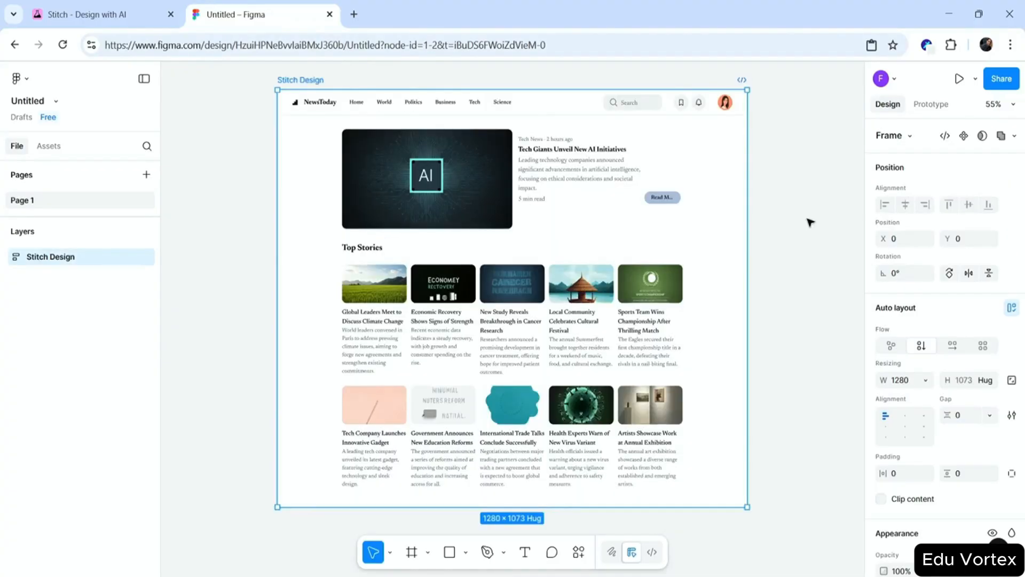
Rename the pasted frame as Homepage and set the canvas page background color to A69D9D.
scroll(811, 221, "down", 3)
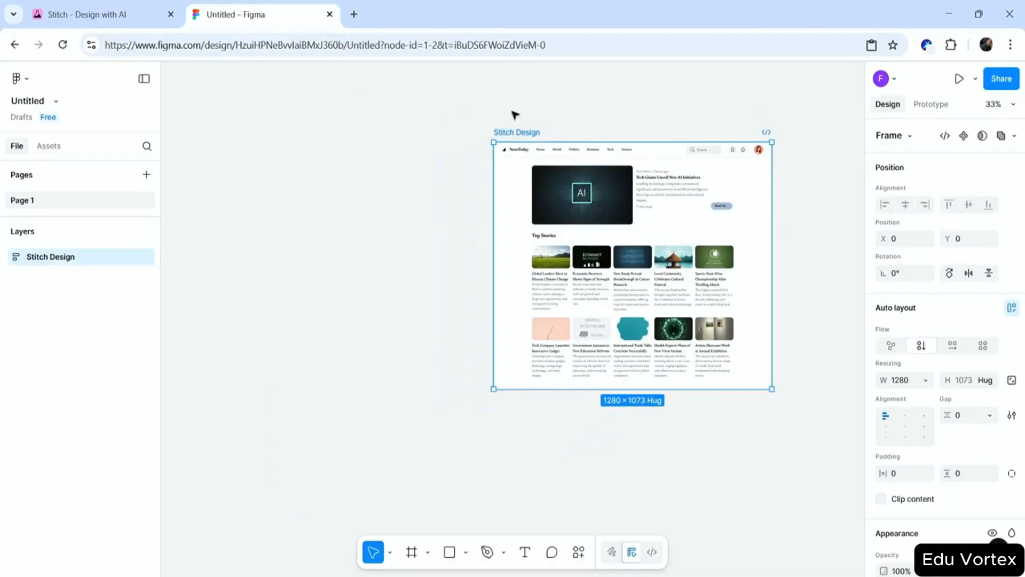
scroll(514, 115, "up", 3)
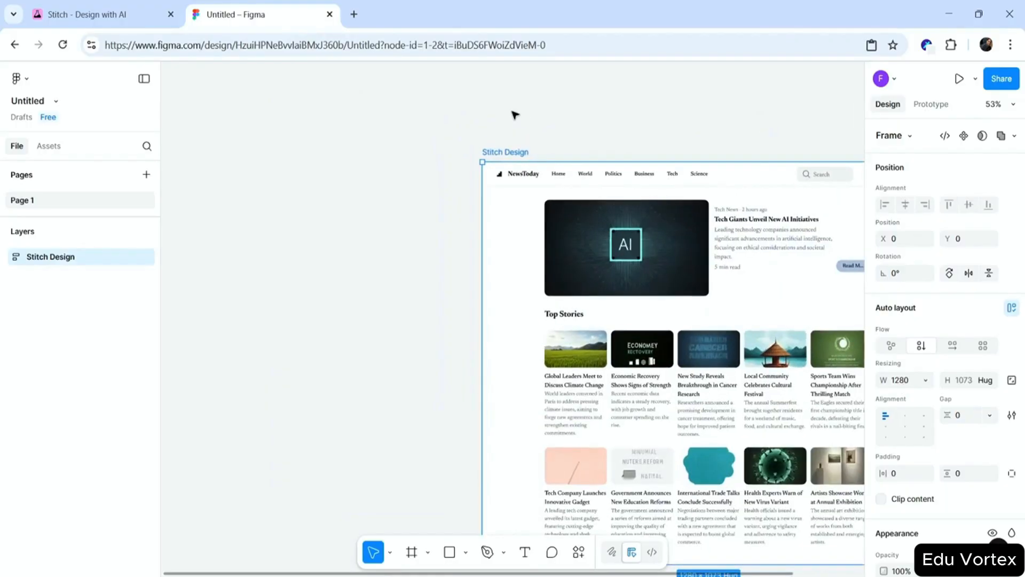
double_click(515, 153)
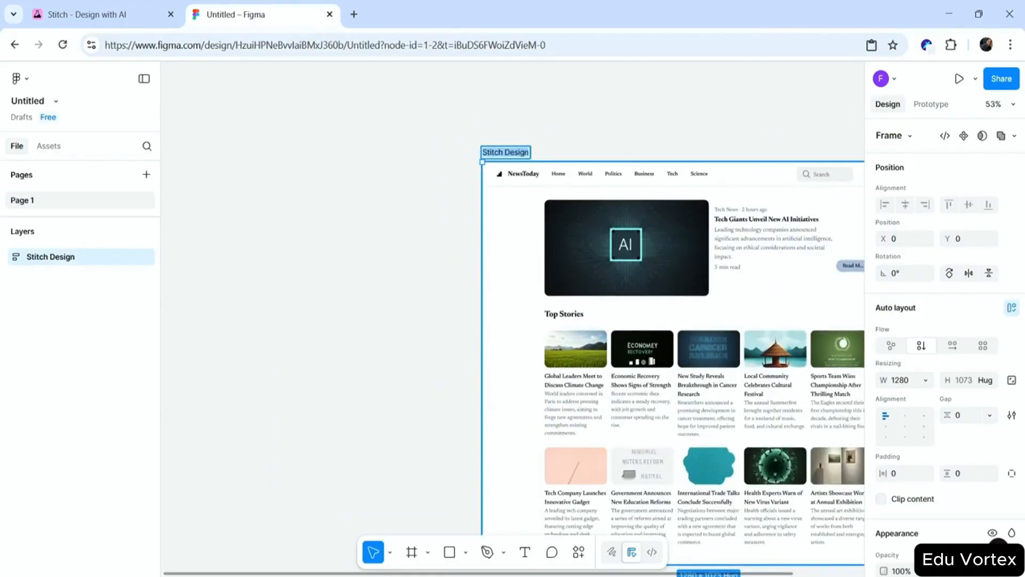
scroll(673, 347, "right", 5)
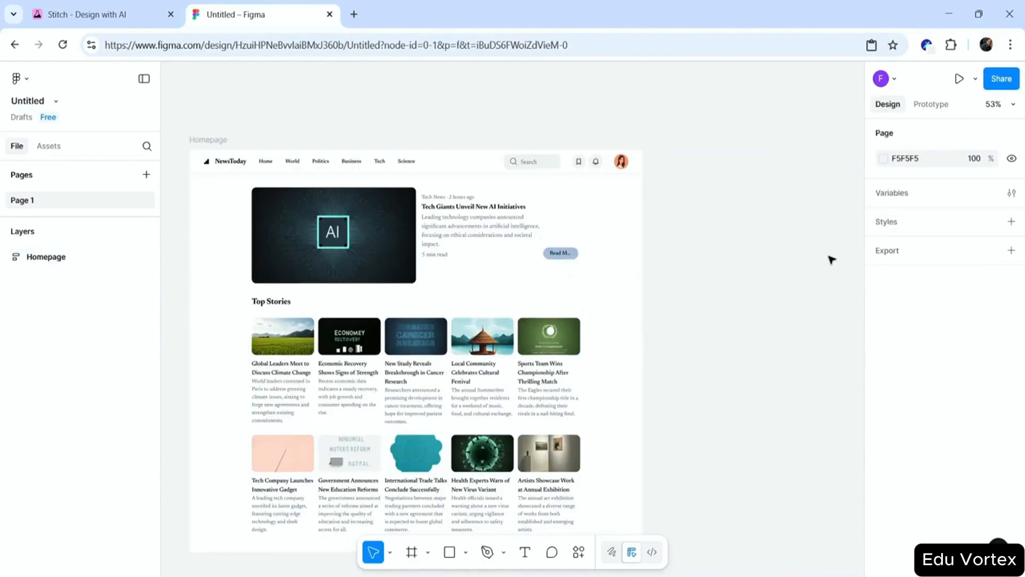
left_click(884, 159)
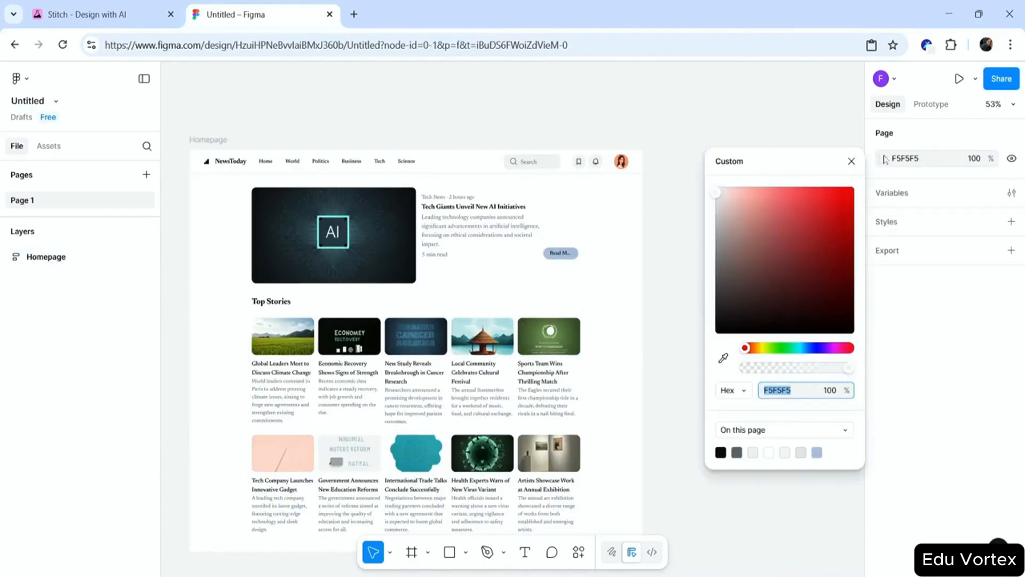
left_click_drag(780, 196, 722, 238)
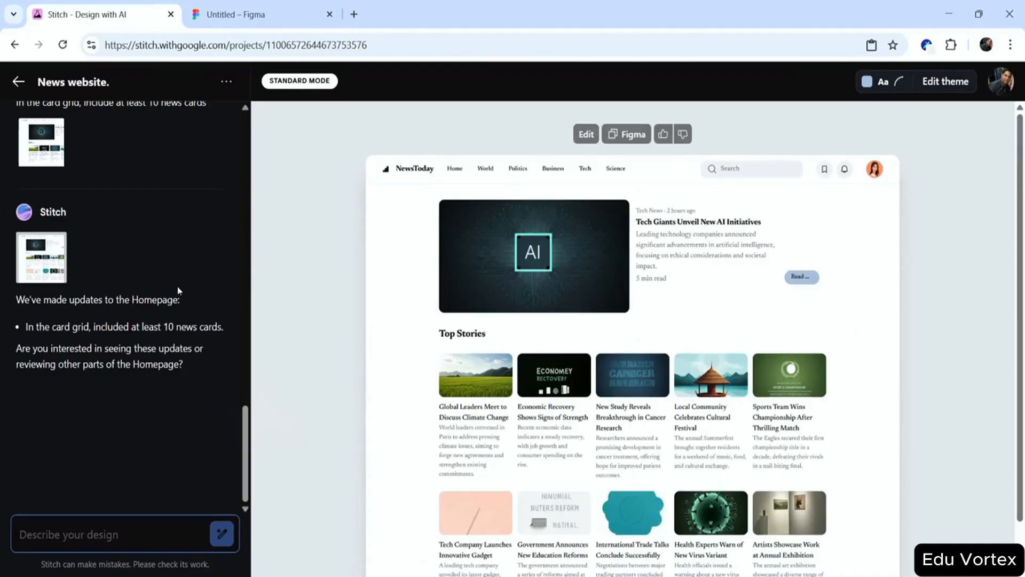
In Stitch, examine the article page version with the "Read also" section and compare it with the originally generated pages.
scroll(179, 288, "up", 8)
scroll(178, 291, "up", 5)
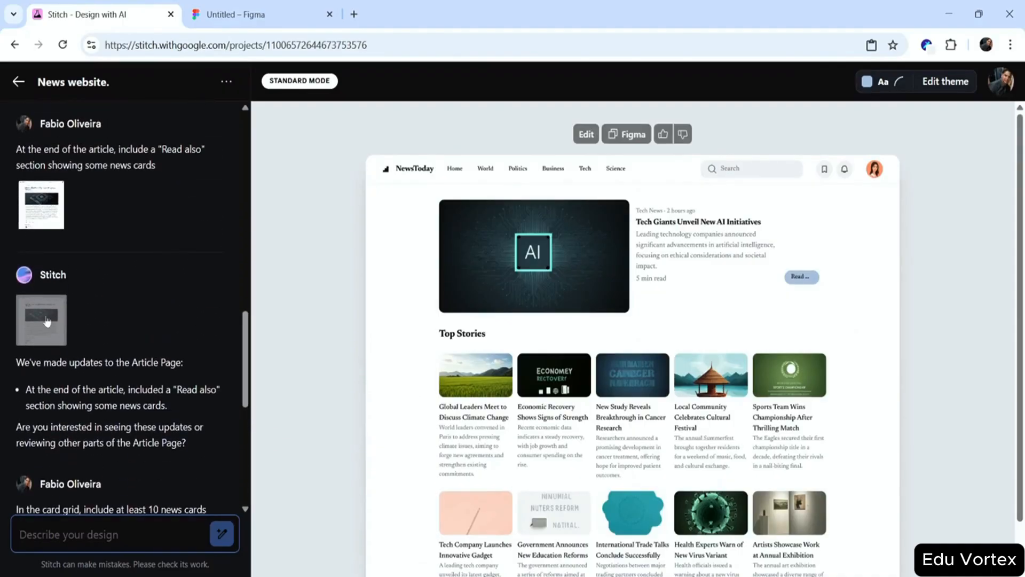
left_click(47, 321)
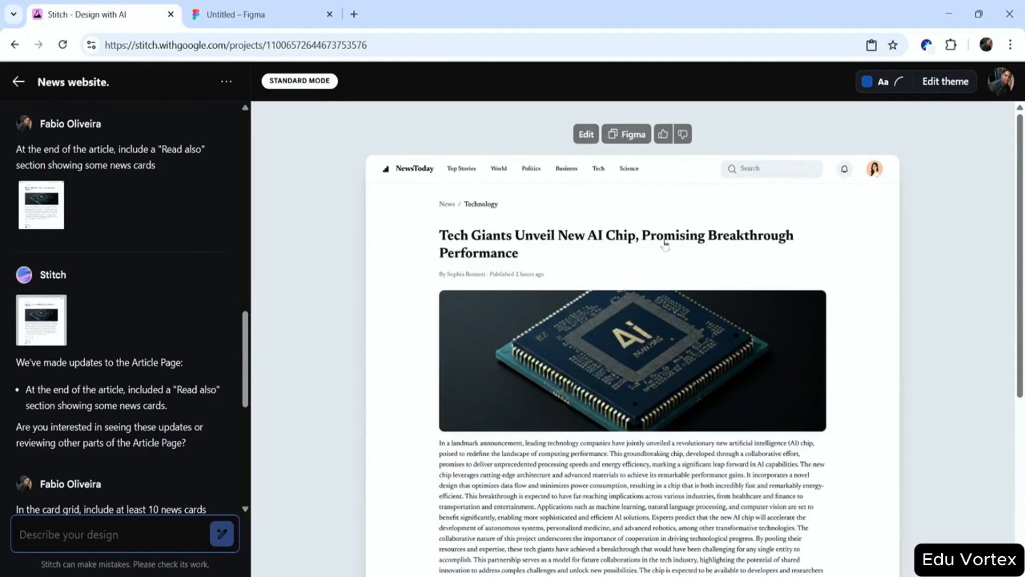
scroll(662, 243, "down", 5)
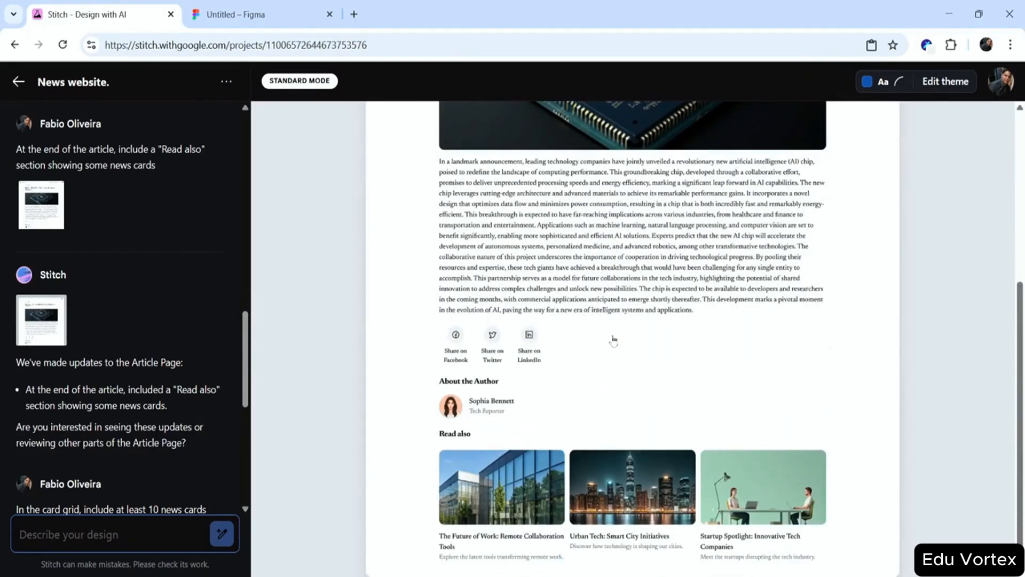
scroll(769, 377, "up", 5)
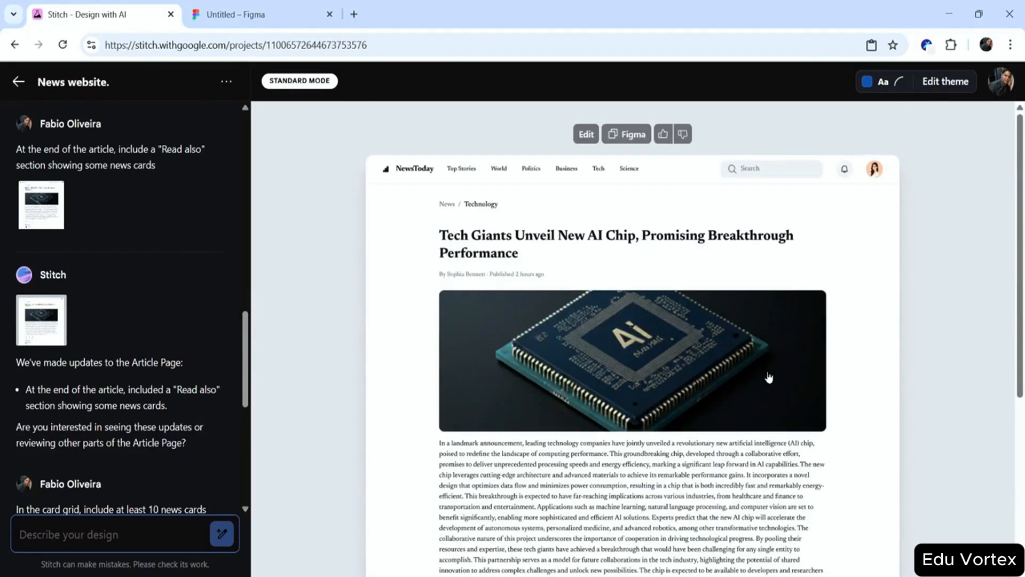
scroll(566, 407, "down", 5)
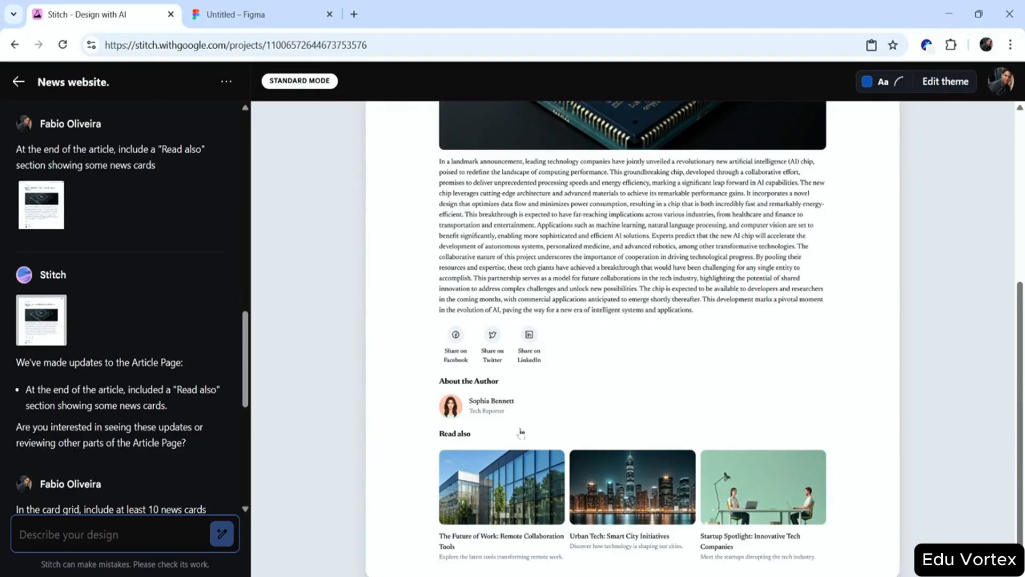
scroll(120, 338, "up", 10)
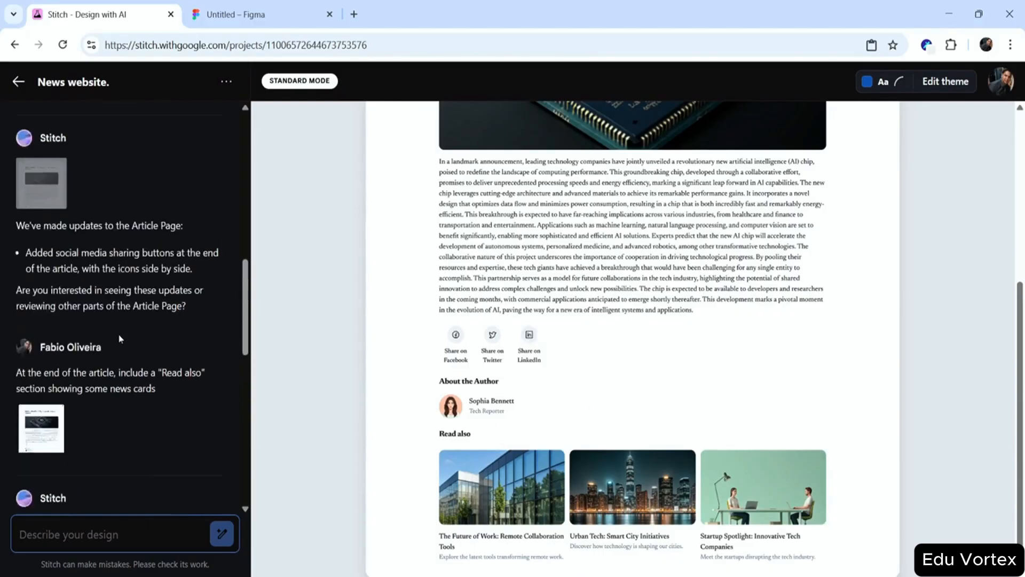
left_click(99, 301)
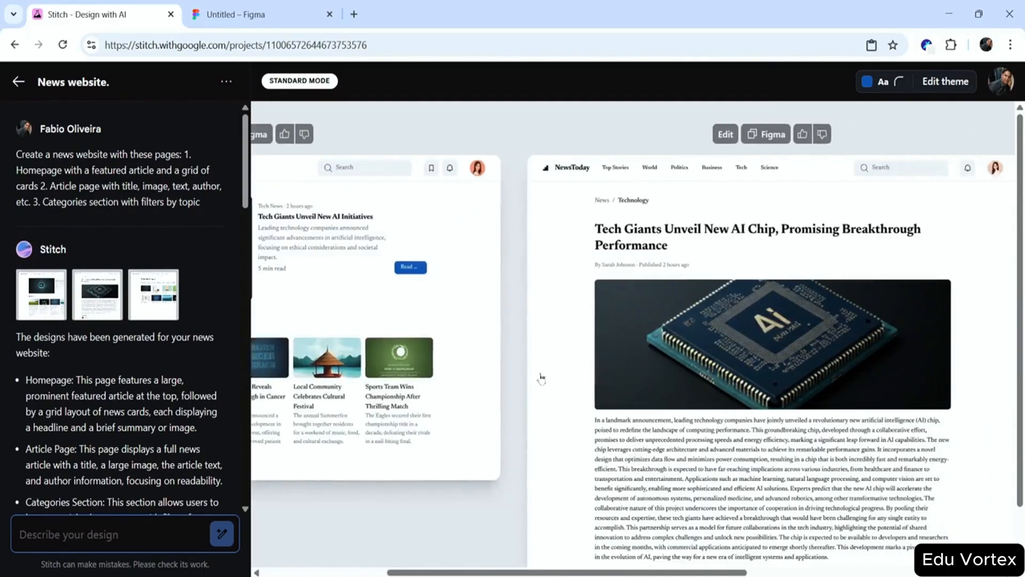
scroll(709, 342, "down", 2)
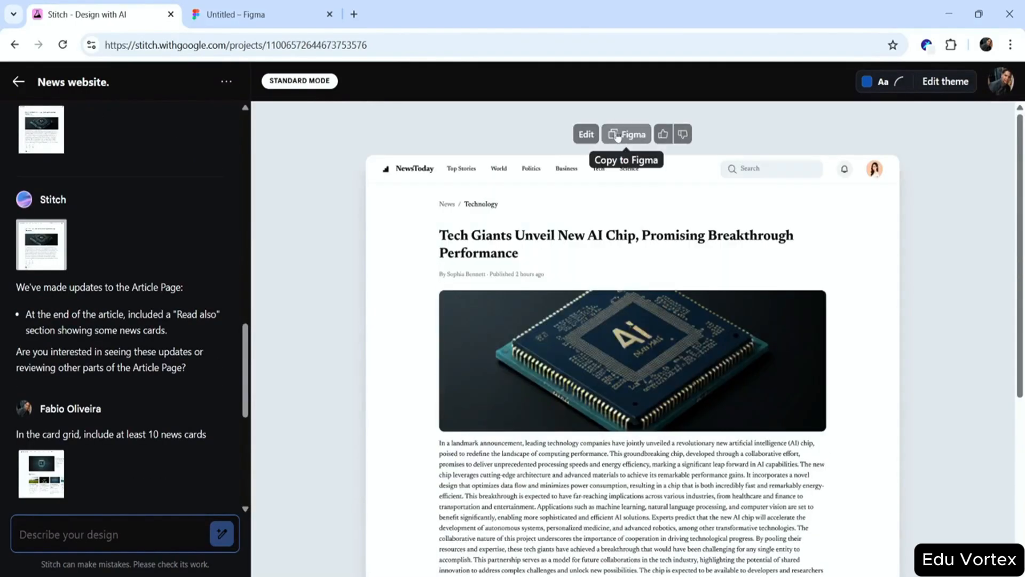
Copy the updated article page from Stitch, paste it beside the homepage in Figma, and name its frame Article.
left_click(618, 134)
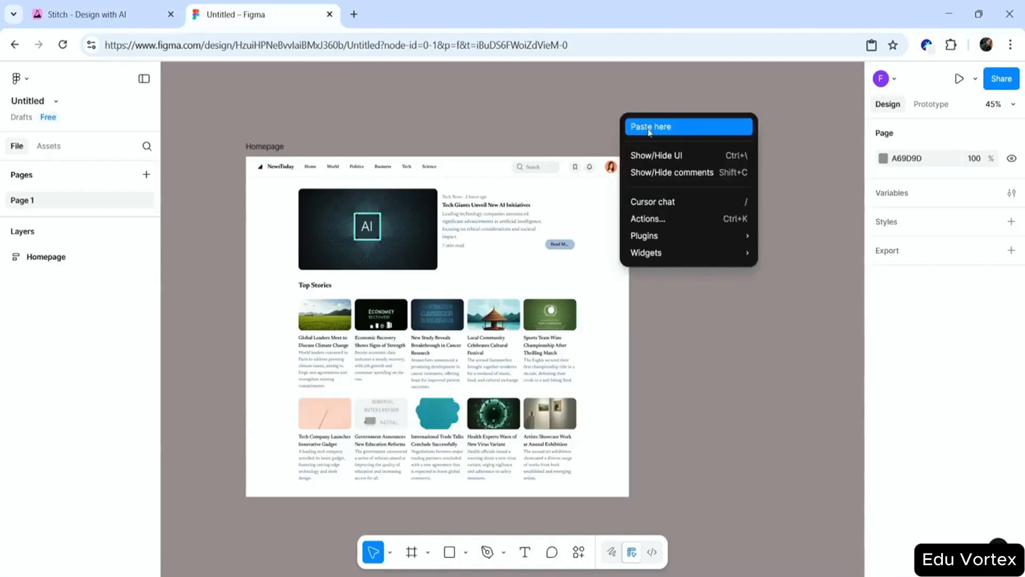
left_click(652, 126)
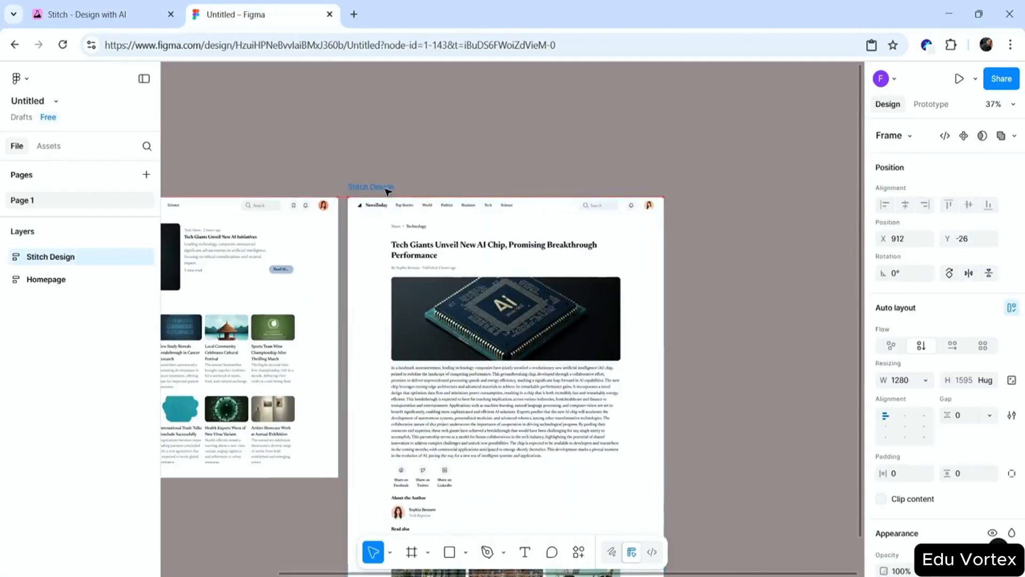
left_click(462, 82)
scroll(462, 82, "left", 4)
scroll(462, 82, "right", 5)
scroll(462, 82, "left", 4)
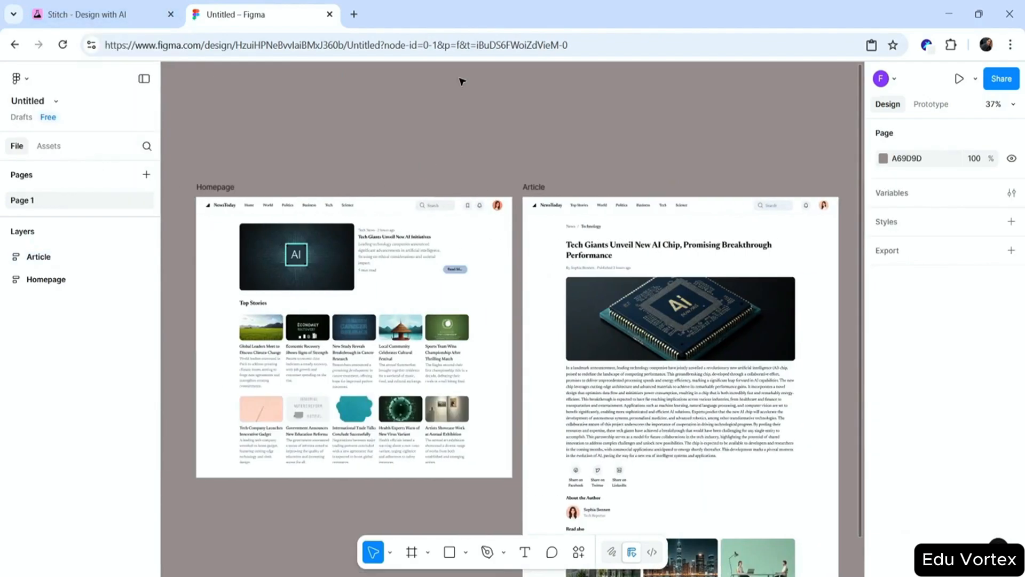
Switch to Stitch and copy the "Explore by Category" page from the first generated designs for Figma.
left_click(96, 15)
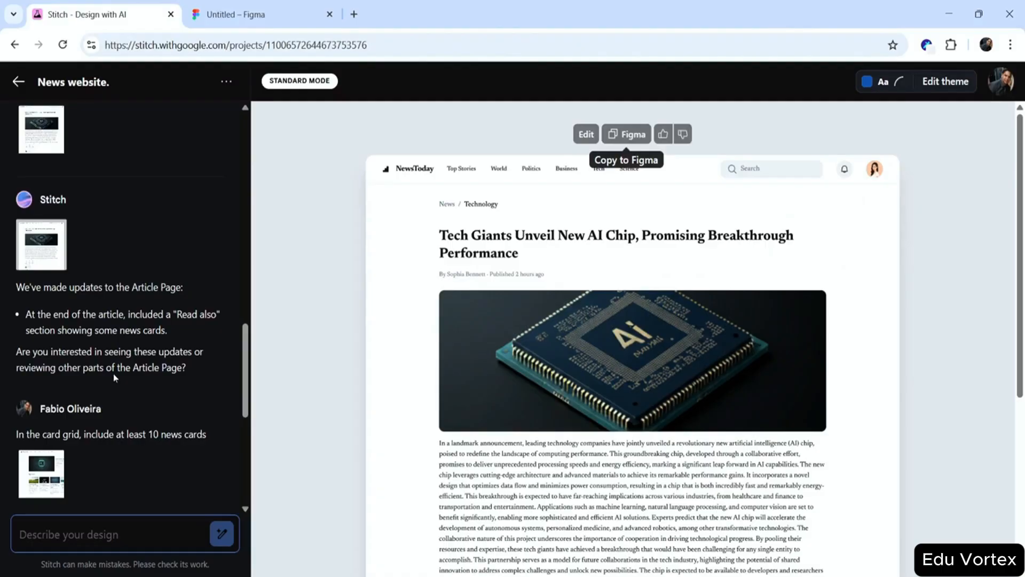
scroll(113, 373, "up", 10)
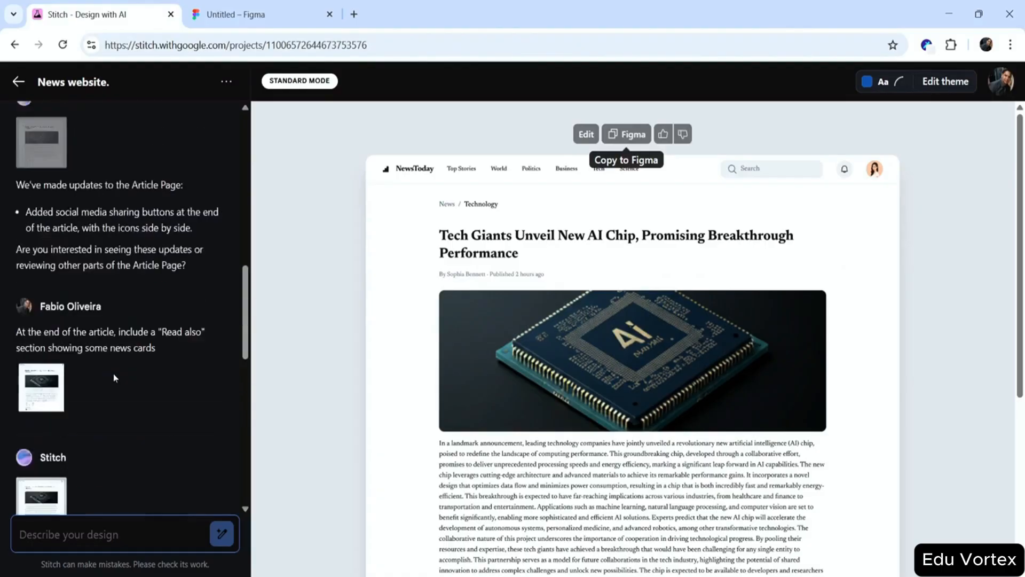
scroll(113, 377, "up", 4)
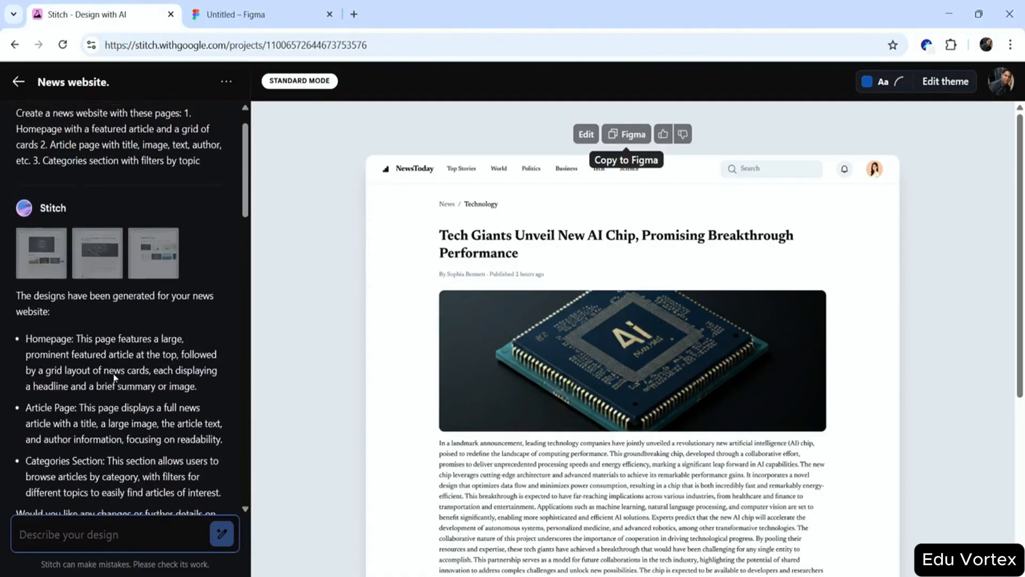
left_click(143, 295)
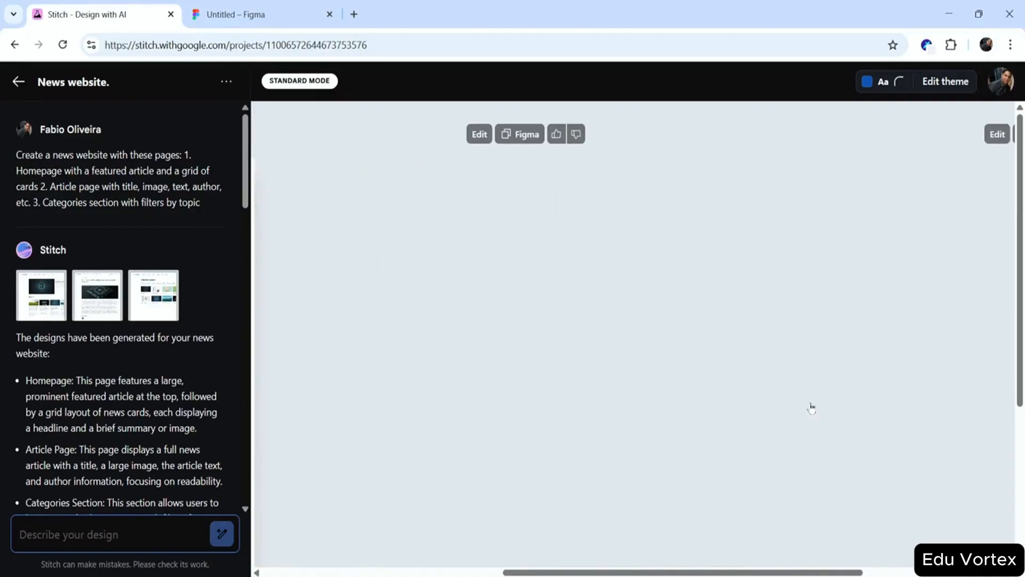
scroll(812, 409, "right", 2)
scroll(812, 409, "right", 3)
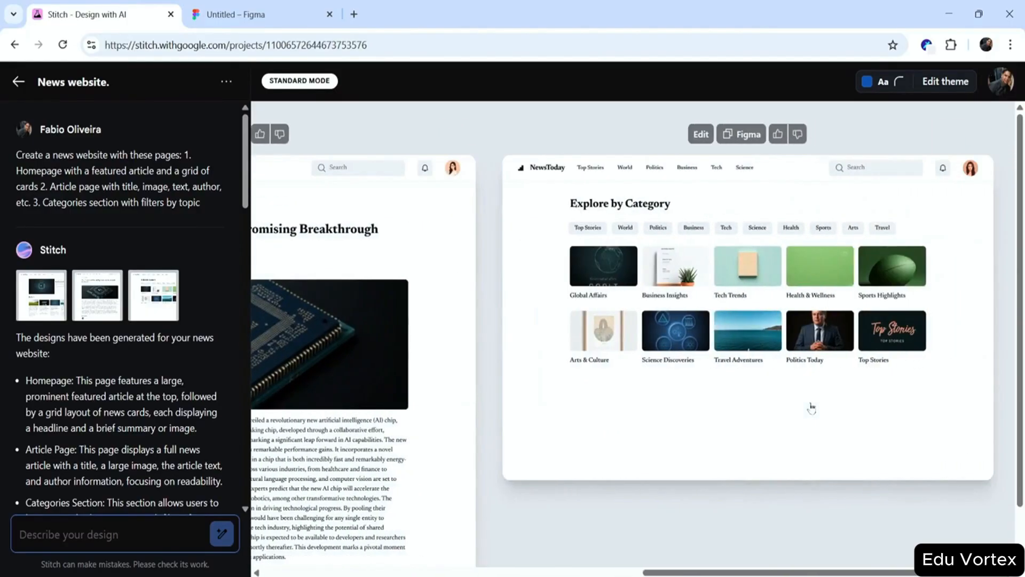
left_click(747, 136)
Switch to Figma, paste the category page, and place it beside the article page with their top edges roughly aligned.
left_click(235, 14)
scroll(553, 225, "right", 9)
key("ctrl+v")
left_click_drag(395, 207, 423, 191)
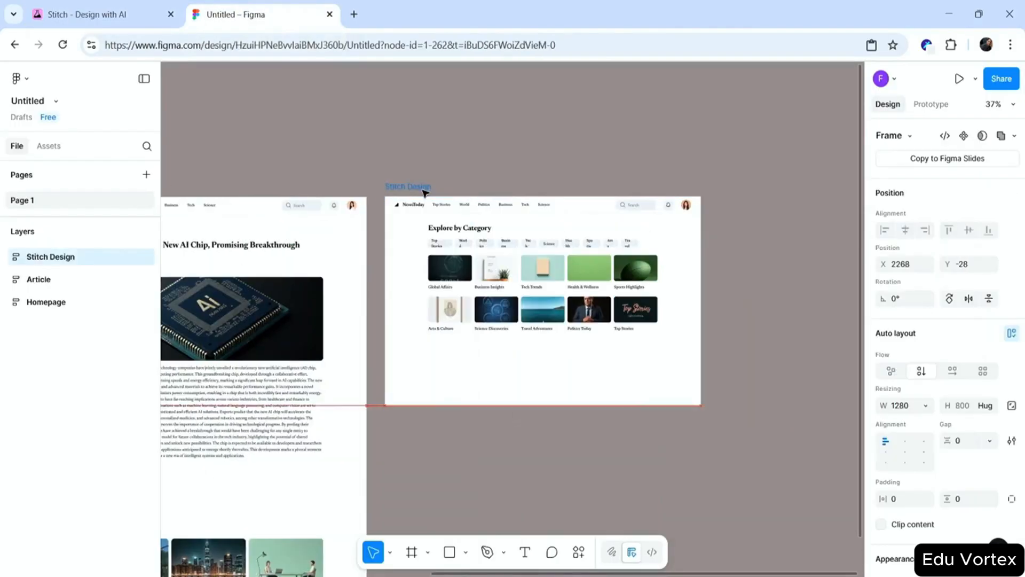
Rename the pasted category page's frame as Category.
double_click(423, 190)
type("Category")
key("Return")
left_click(565, 167)
scroll(714, 152, "left", 7)
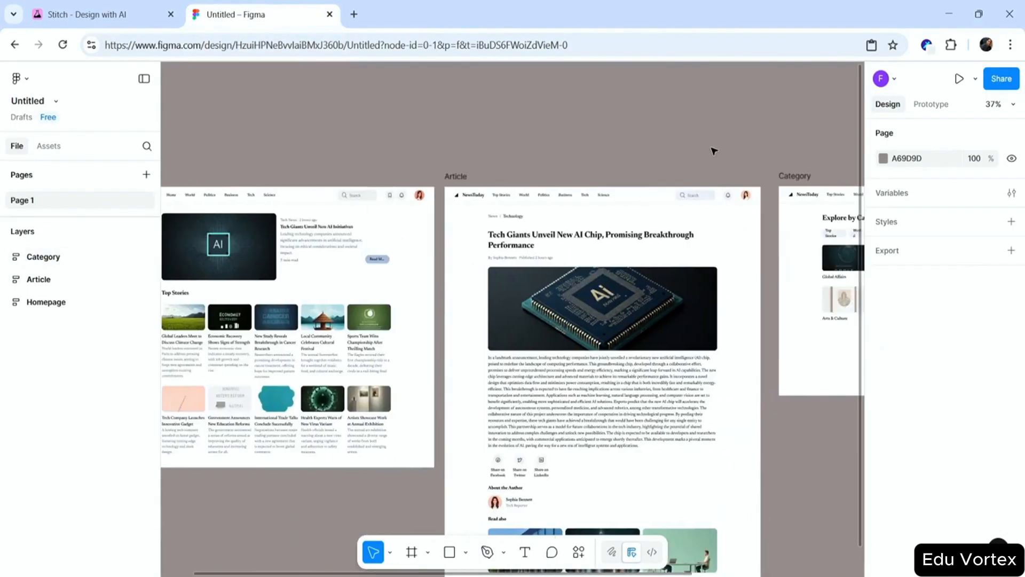
scroll(714, 151, "right", 10)
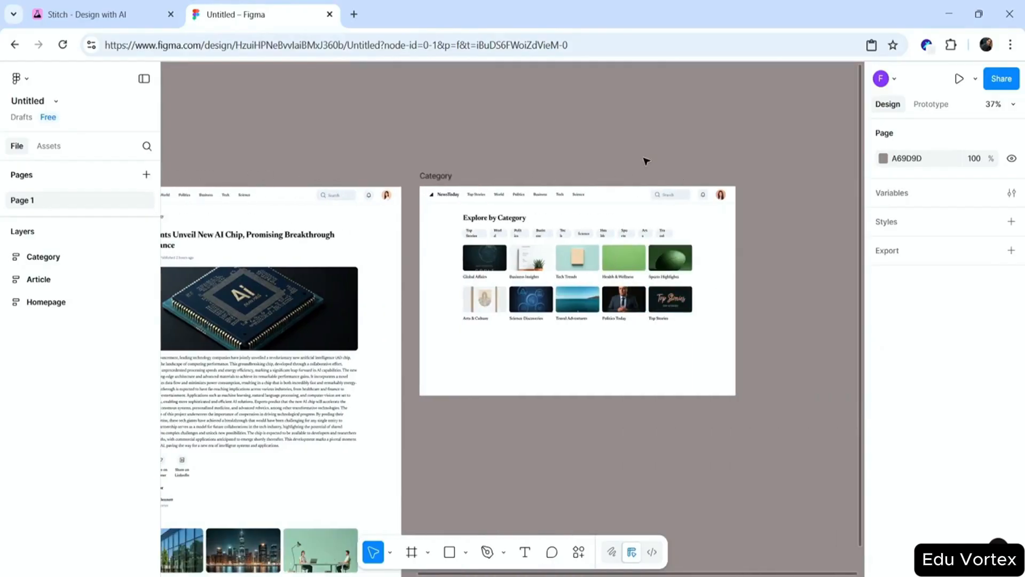
scroll(646, 161, "left", 12)
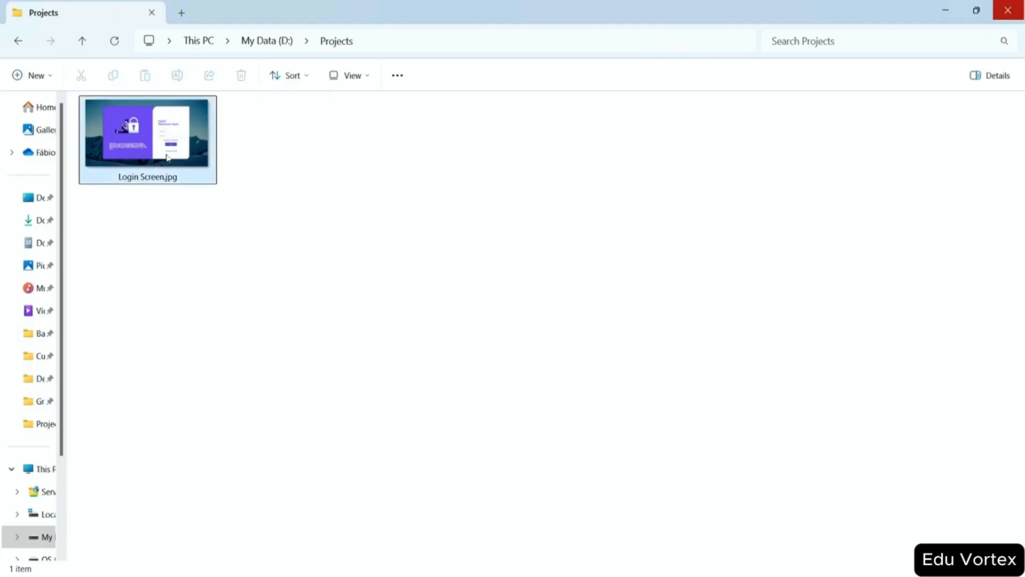
Preview Login Screen.jpg from the Projects folder, and set up a new Web design in Stitch's Experimental Mode.
double_click(208, 158)
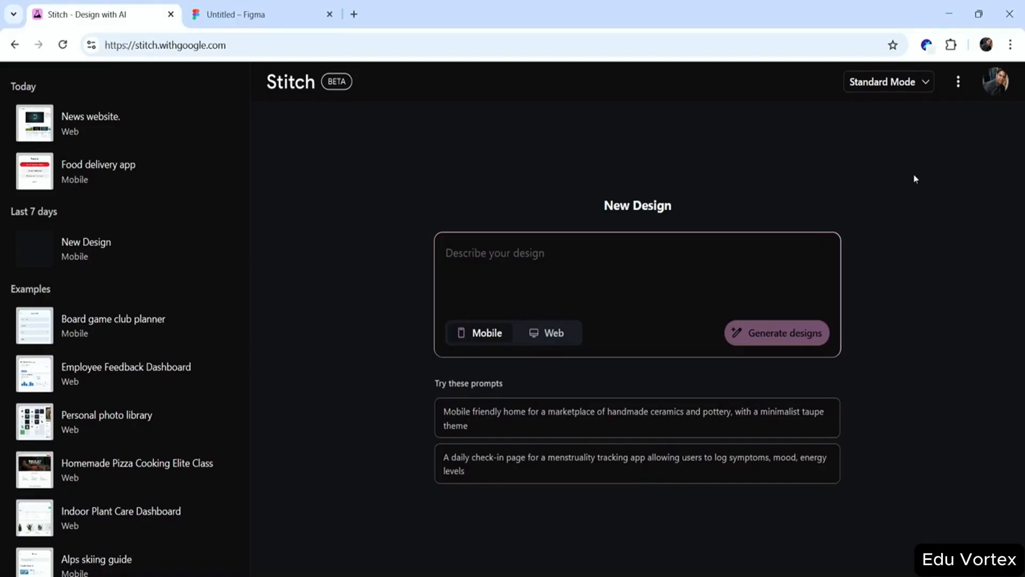
left_click(924, 82)
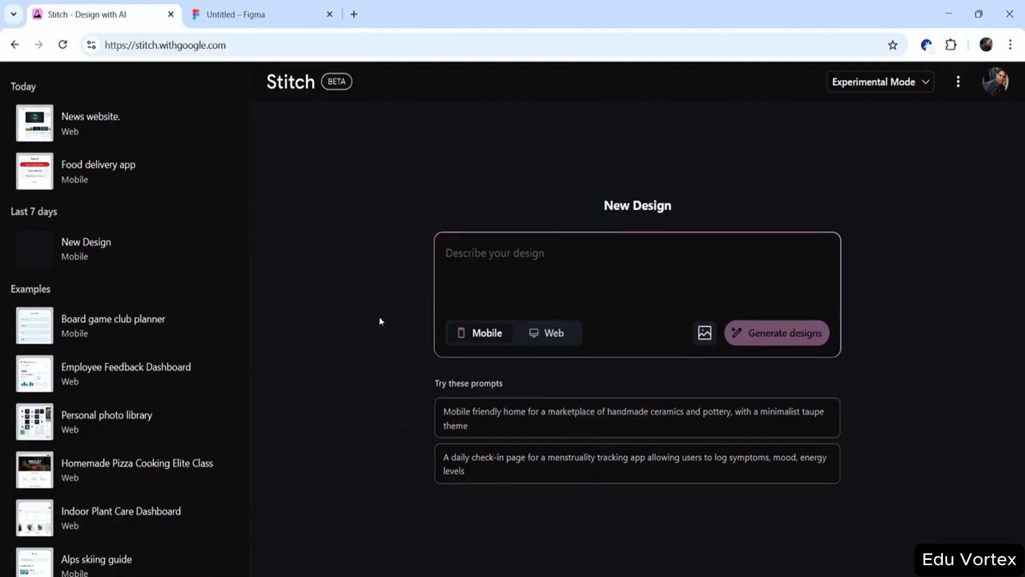
left_click(549, 334)
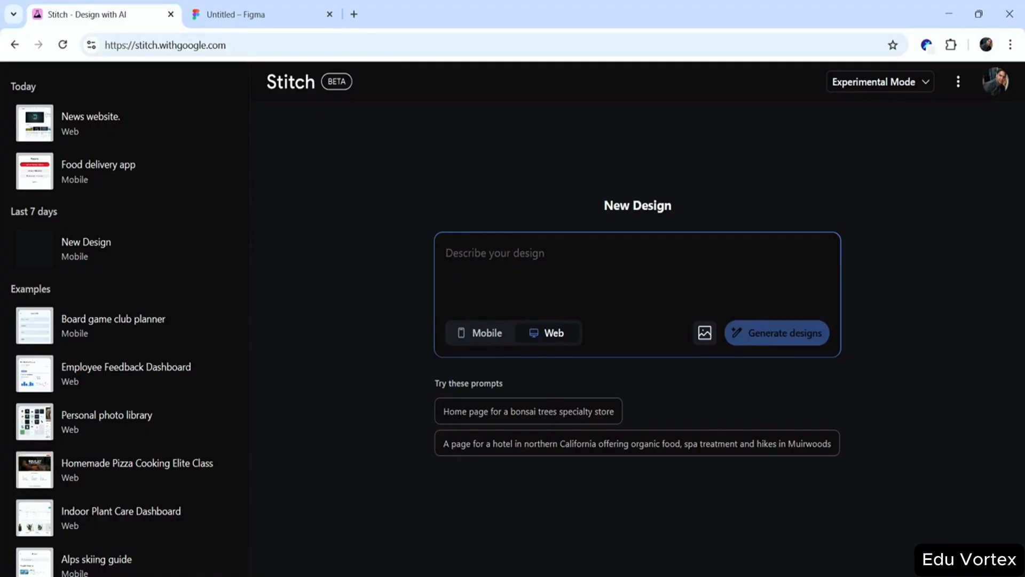
Attach Login Screen.jpg and generate the design with the prompt "Create this login interface according to the attached image".
left_click(703, 333)
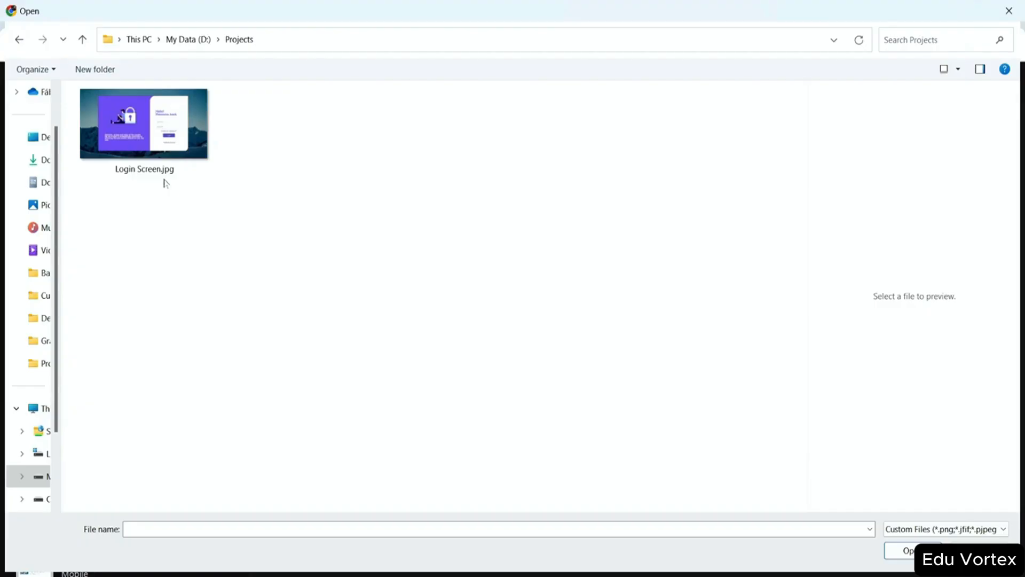
left_click(155, 116)
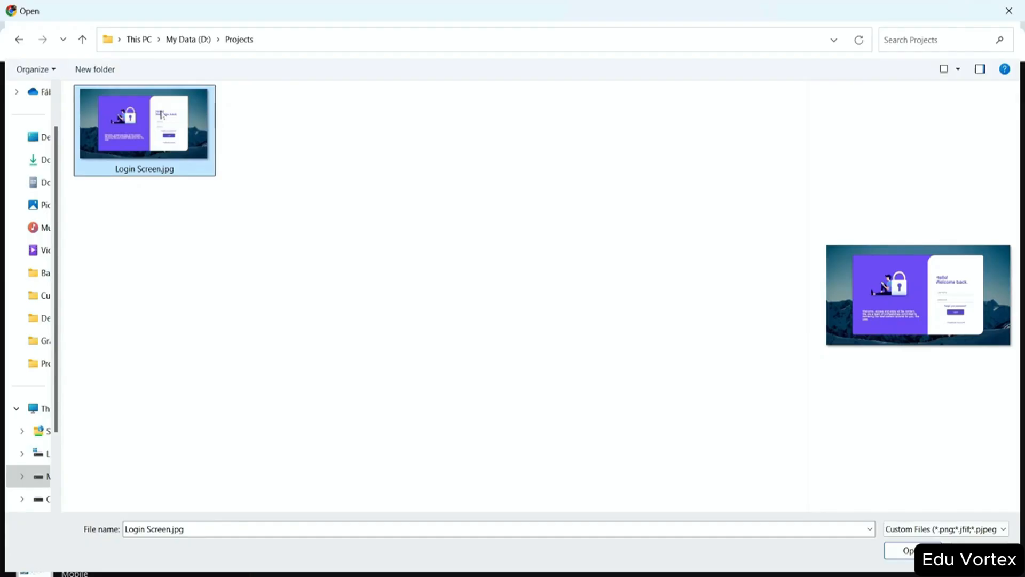
left_click(903, 550)
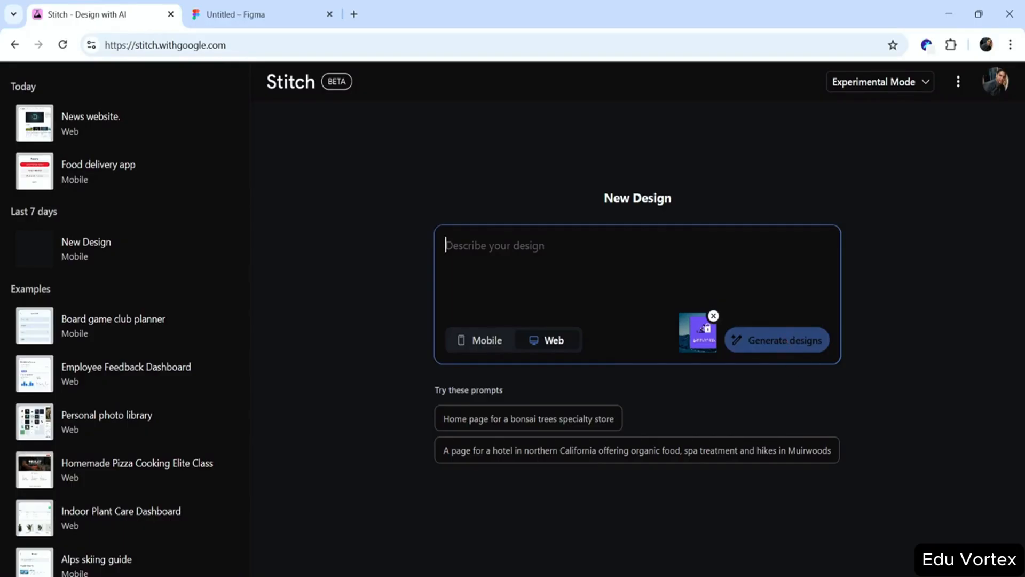
type("Create this login interface according to the attached image")
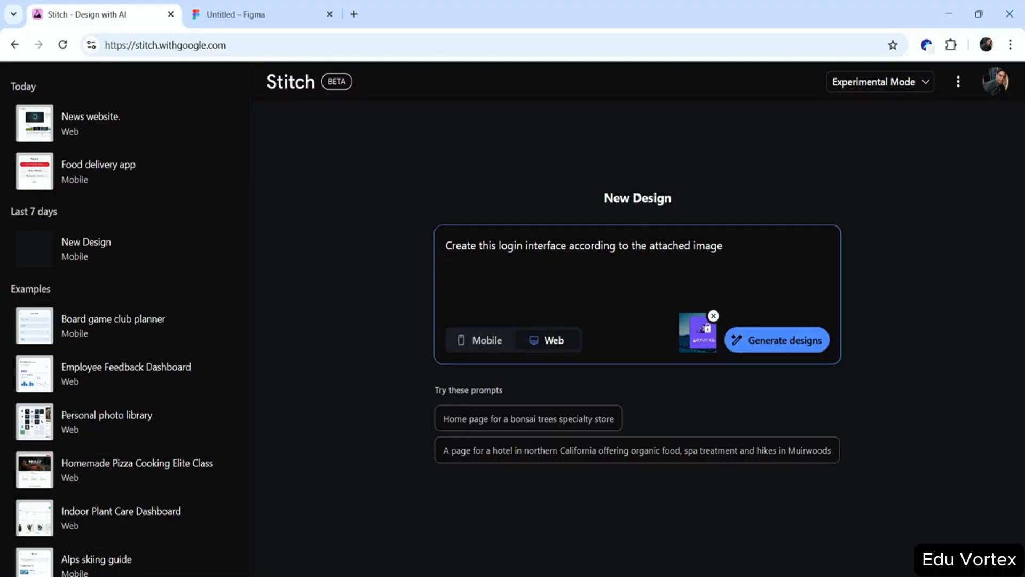
left_click(797, 344)
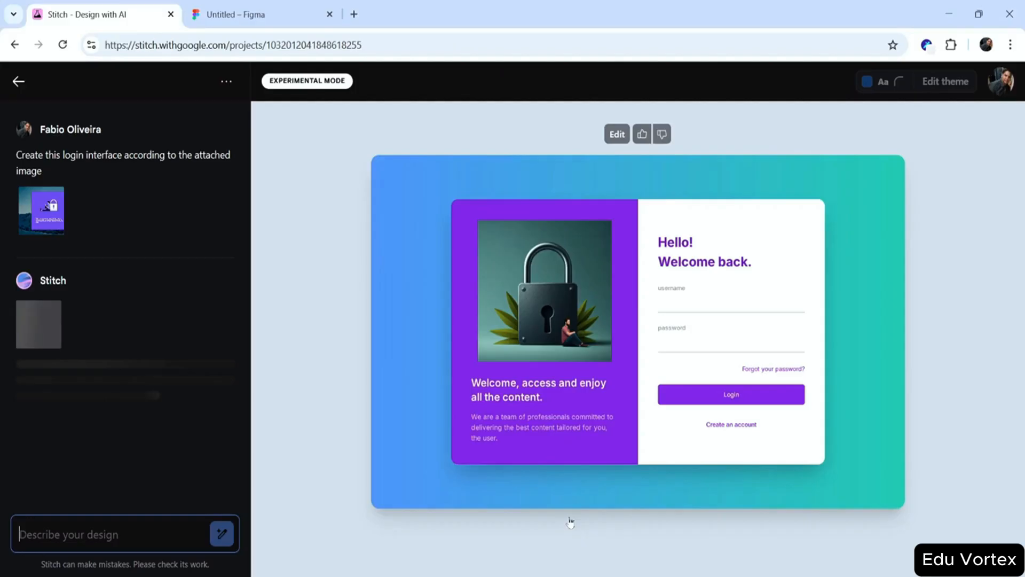
Compare the generated login interface with Login Screen.jpg and examine the design enlarged.
key("alt+Tab")
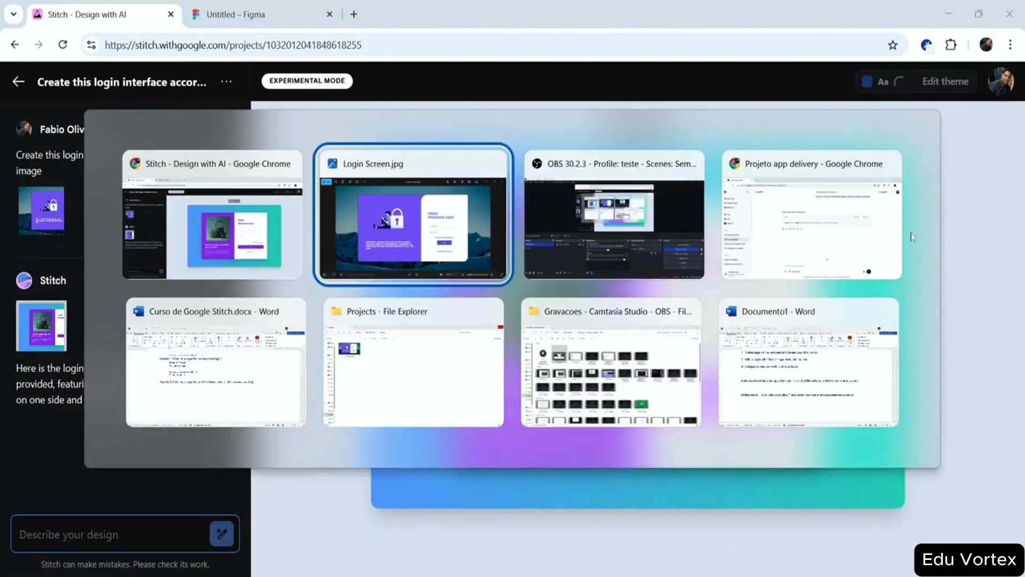
left_click(516, 73)
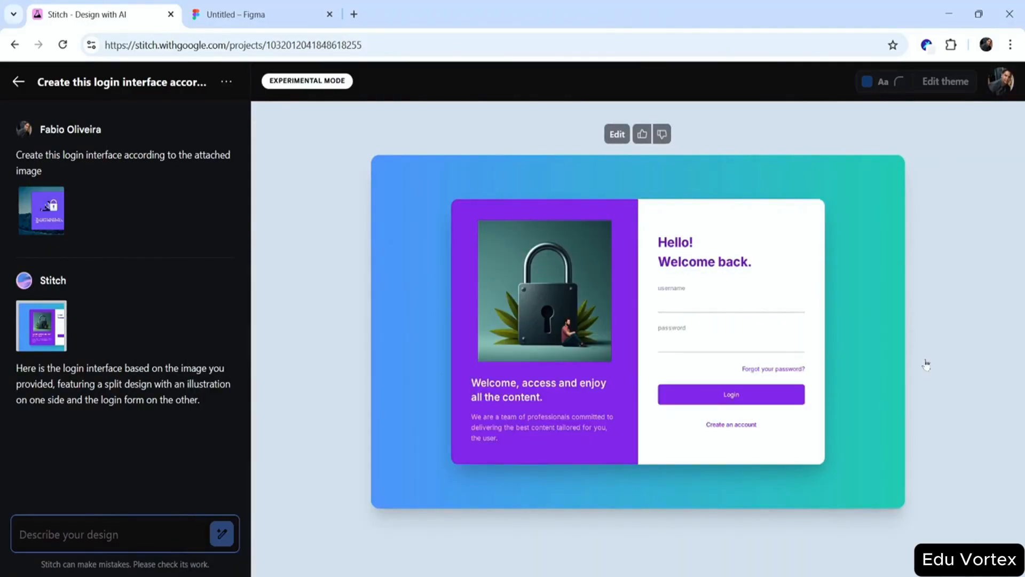
left_click(671, 205)
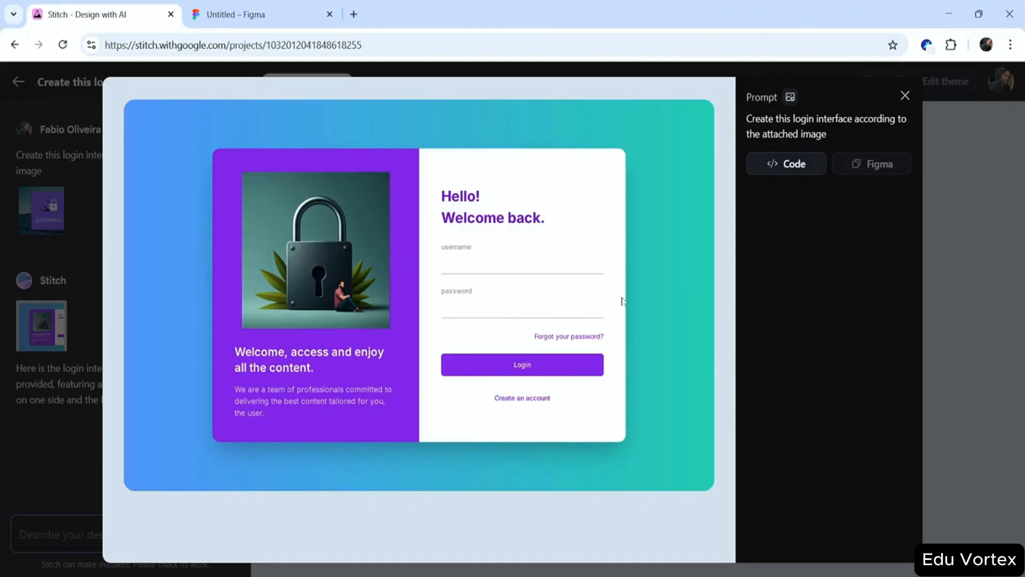
key("Escape")
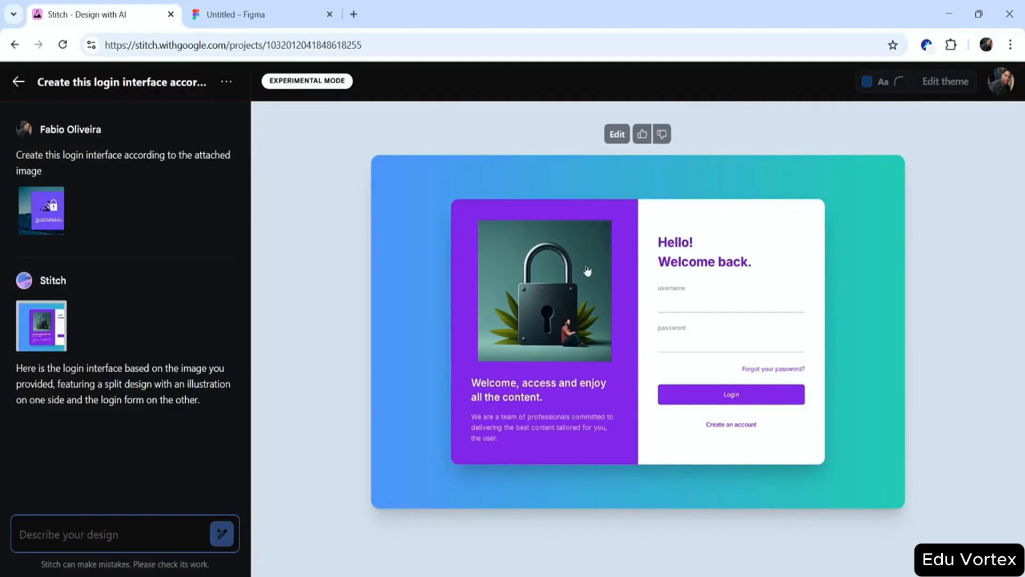
Show the generated login design's HTML code and copy it.
left_click(645, 270)
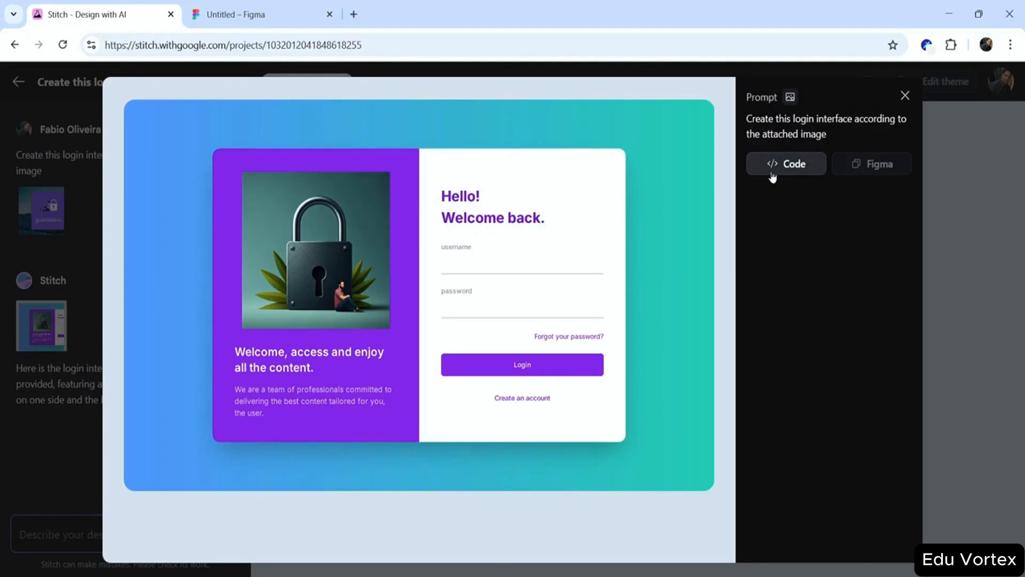
left_click(787, 163)
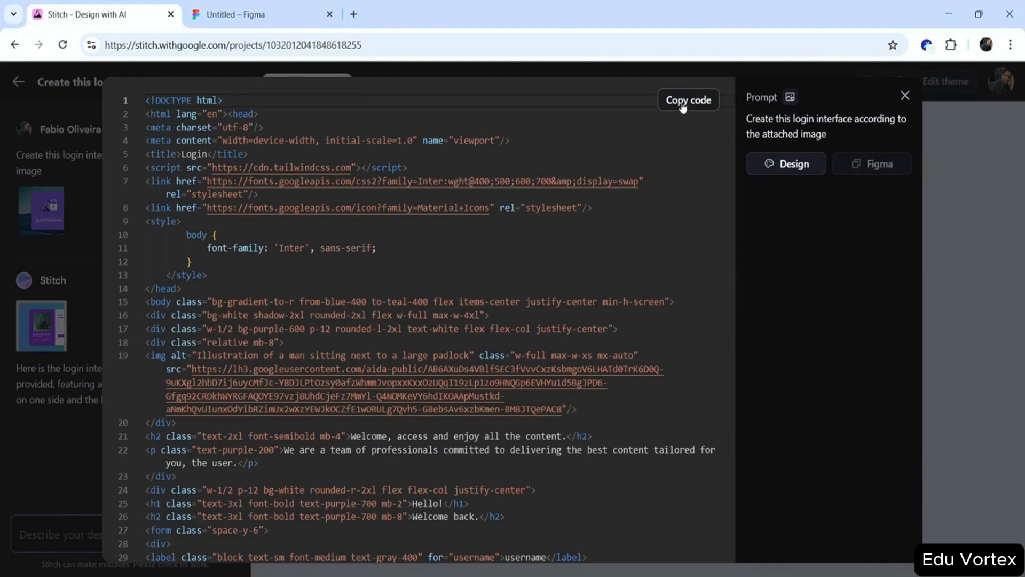
Switch to File Explorer, create a folder named Login Project in Projects, and open it in Visual Studio Code.
scroll(417, 320, "down", 1)
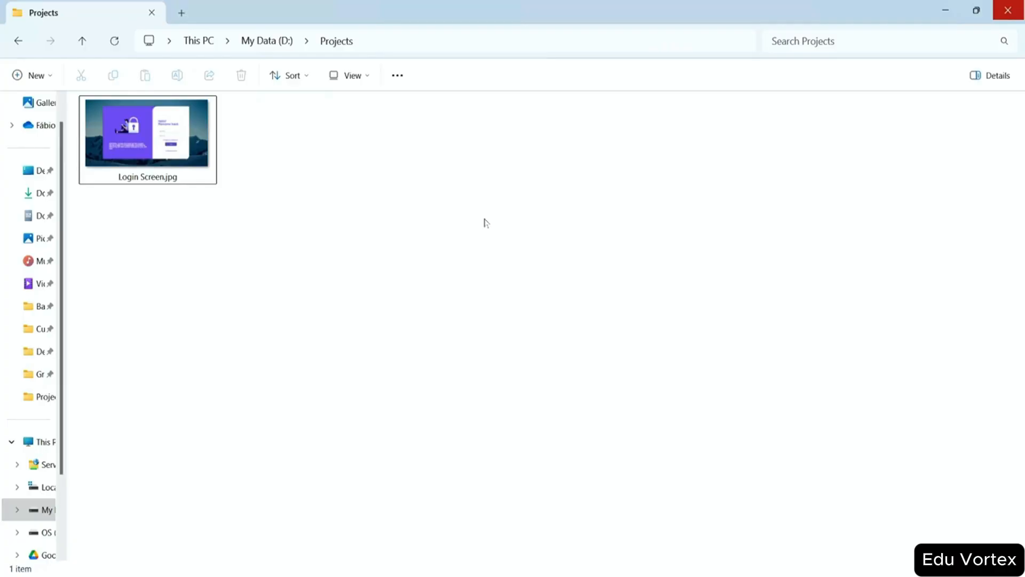
right_click(485, 221)
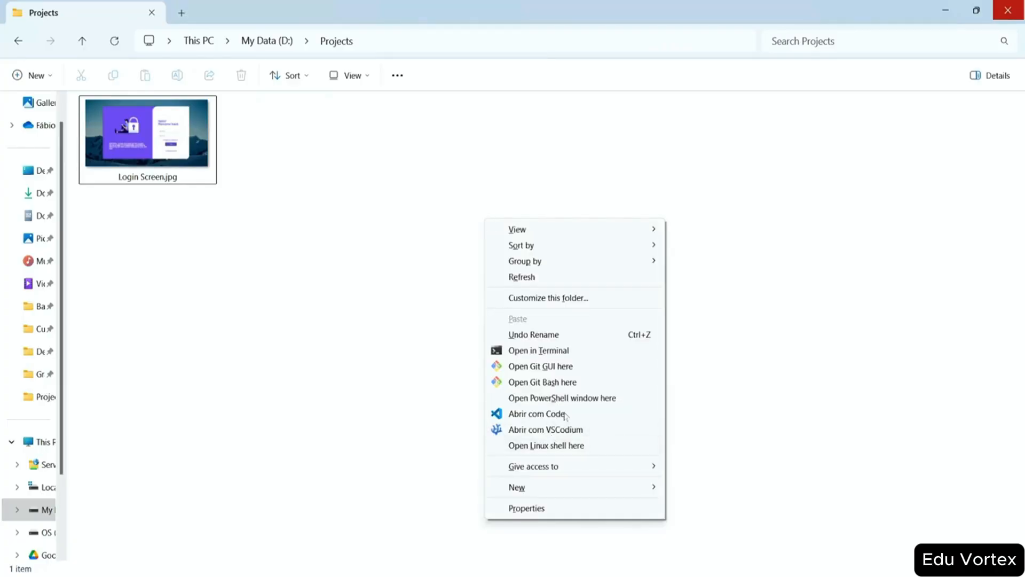
mouse_move(588, 487)
left_click(694, 240)
type("Login Project")
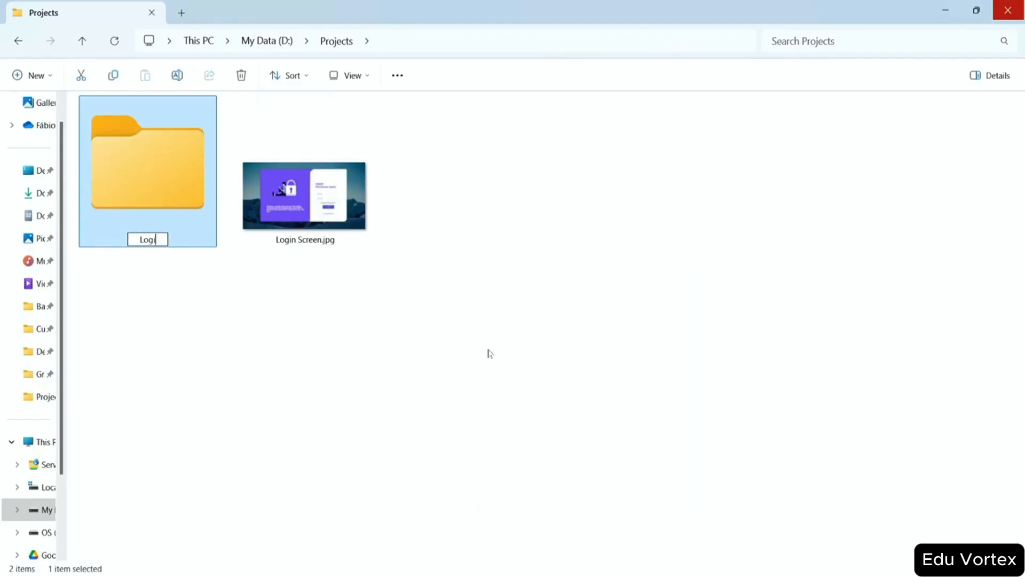
key("Return")
right_click(153, 109)
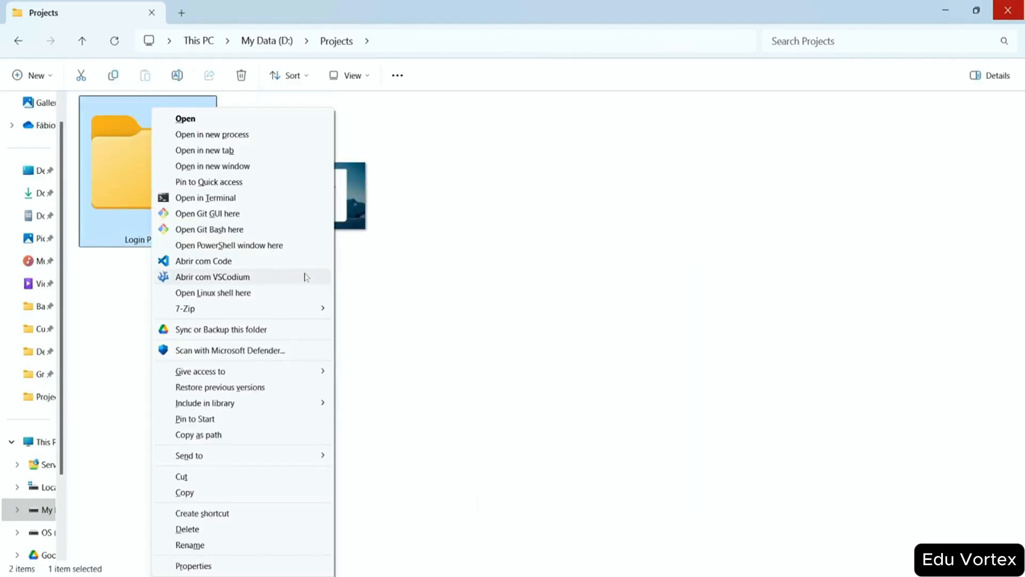
left_click(245, 266)
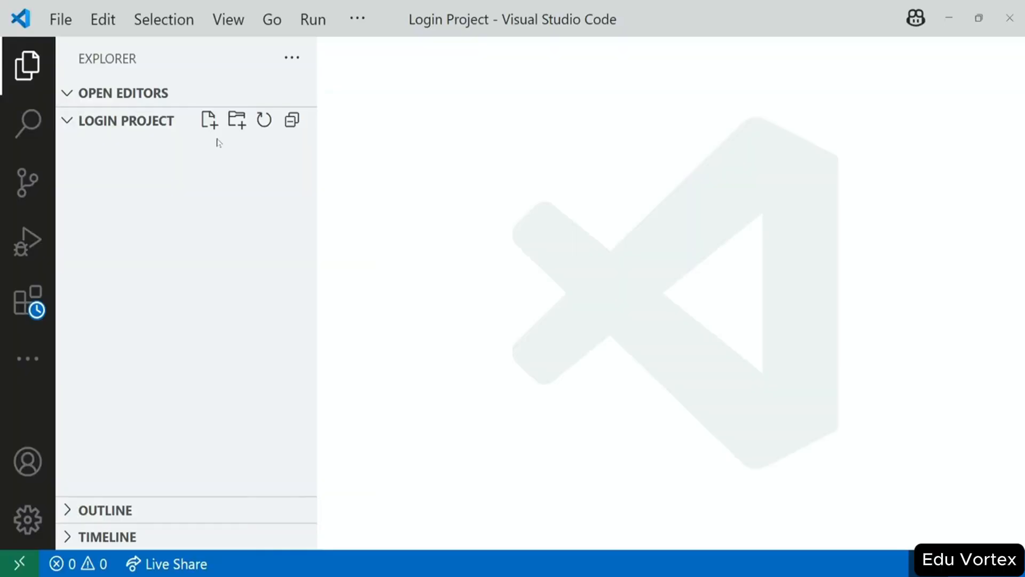
Create an index.html file in the Login Project folder and paste the copied Stitch code into it.
left_click(212, 129)
type("in")
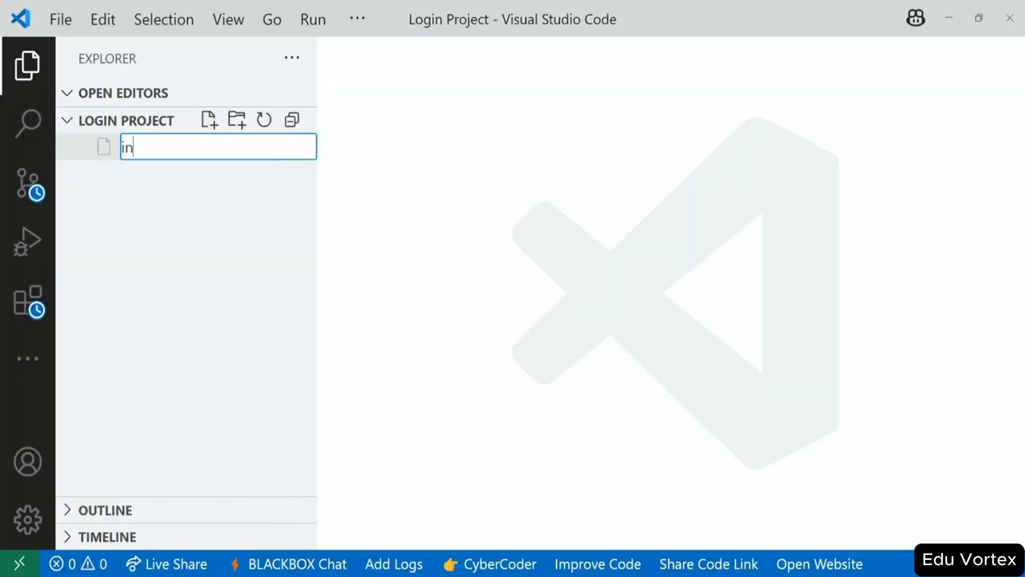
type("dex.html")
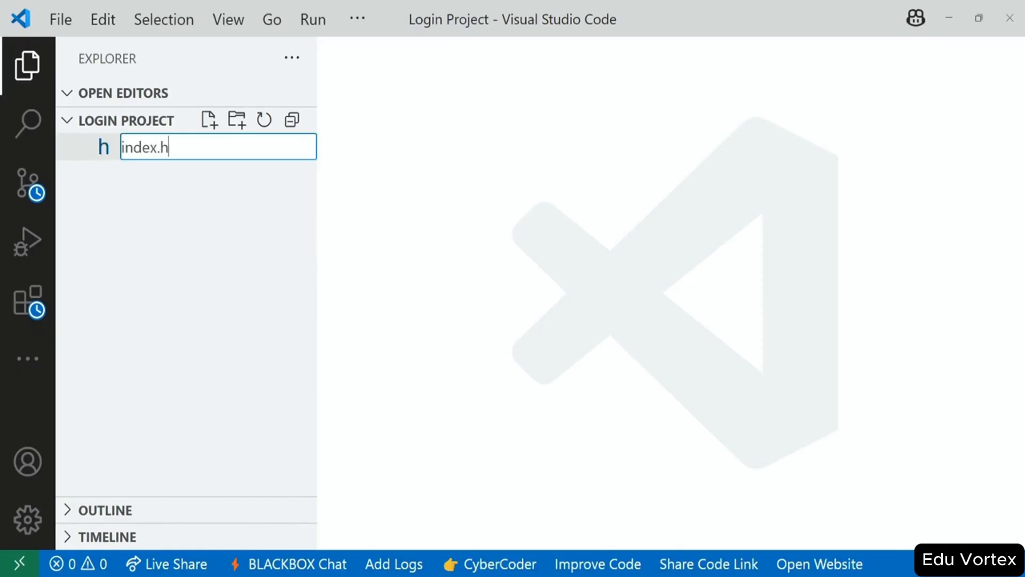
key("Return")
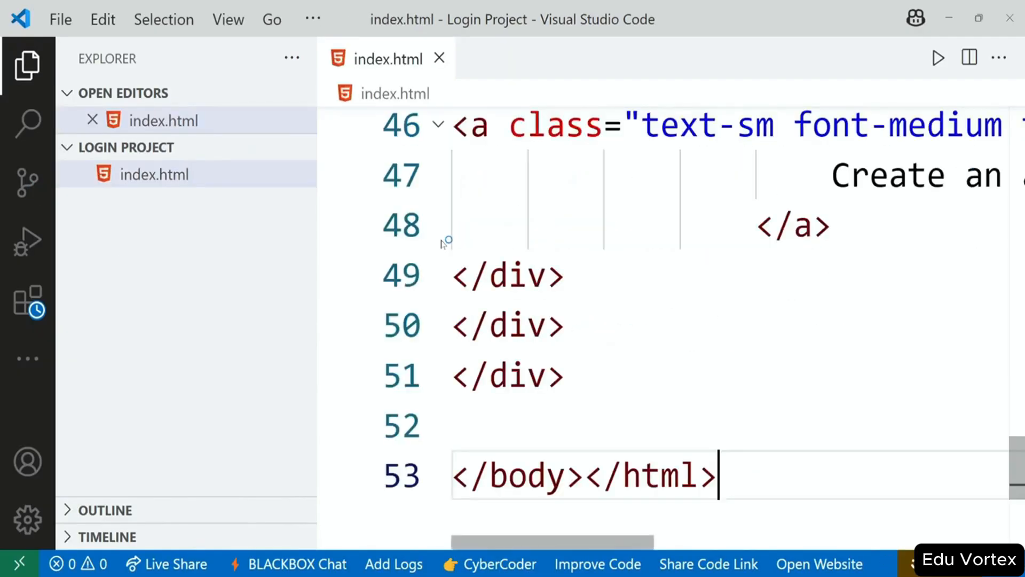
scroll(588, 299, "up", 15)
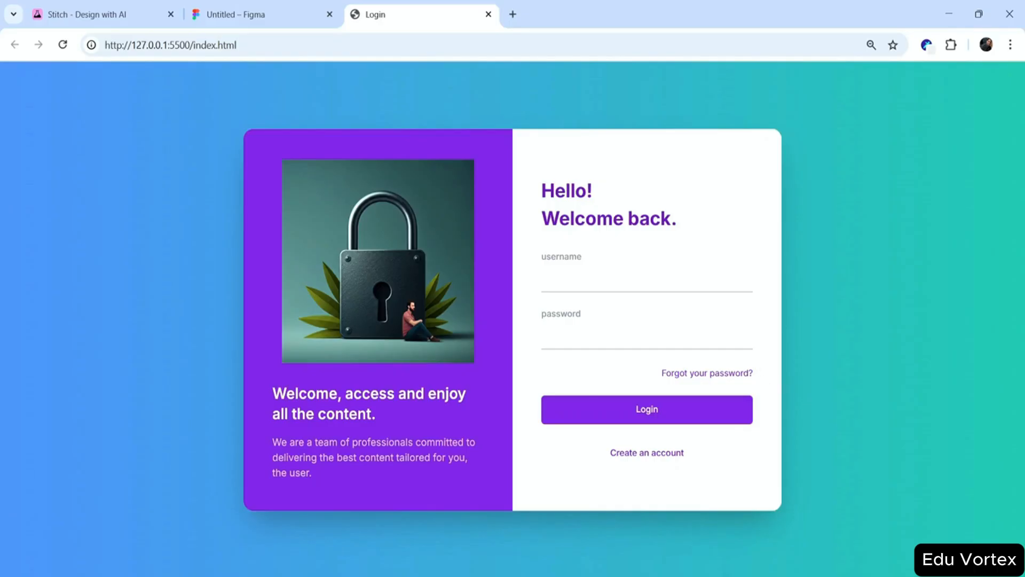
Check the login page served in the browser by trying the password field and narrowing the window.
left_click(739, 338)
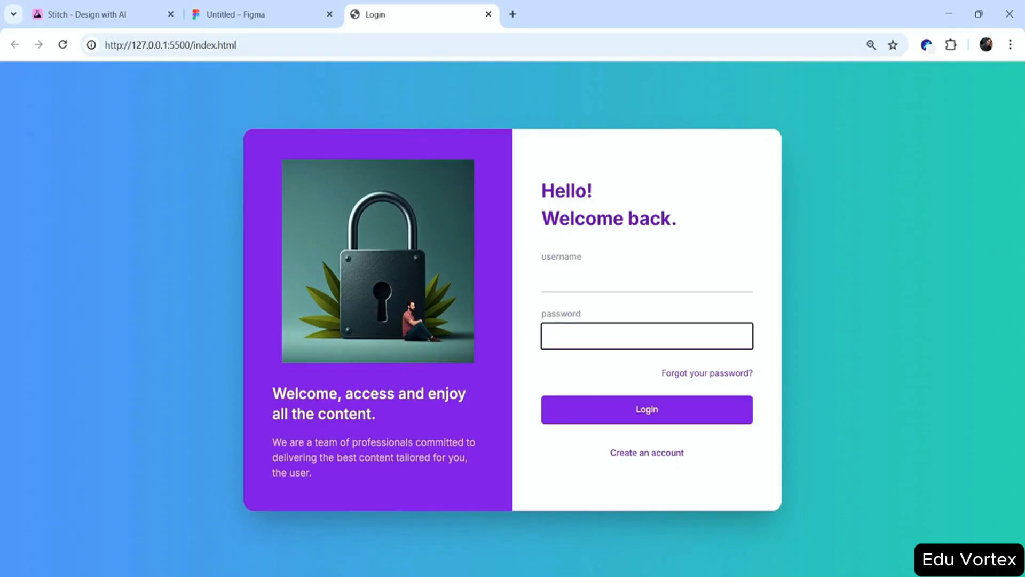
left_click(807, 321)
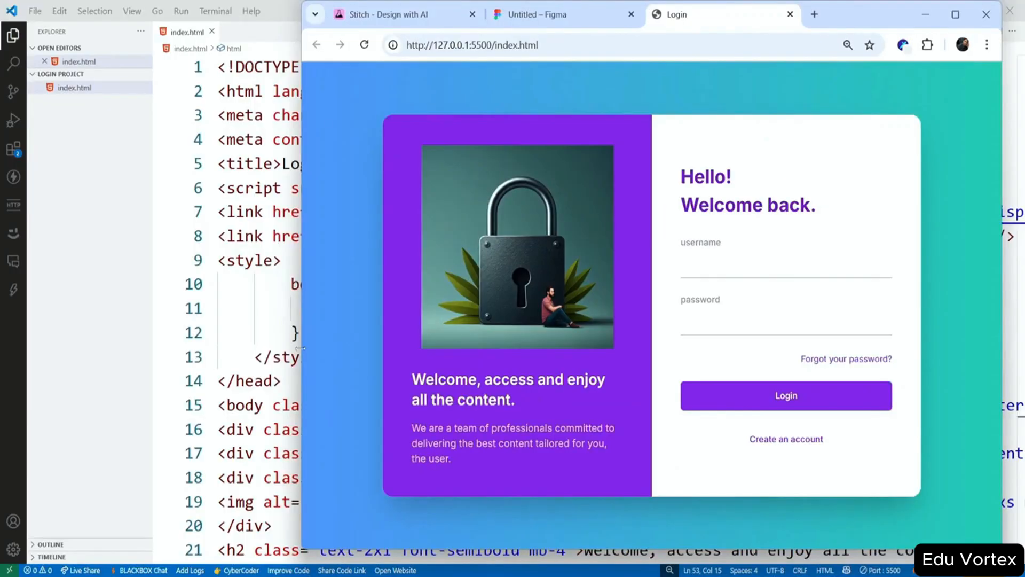
left_click_drag(300, 348, 668, 320)
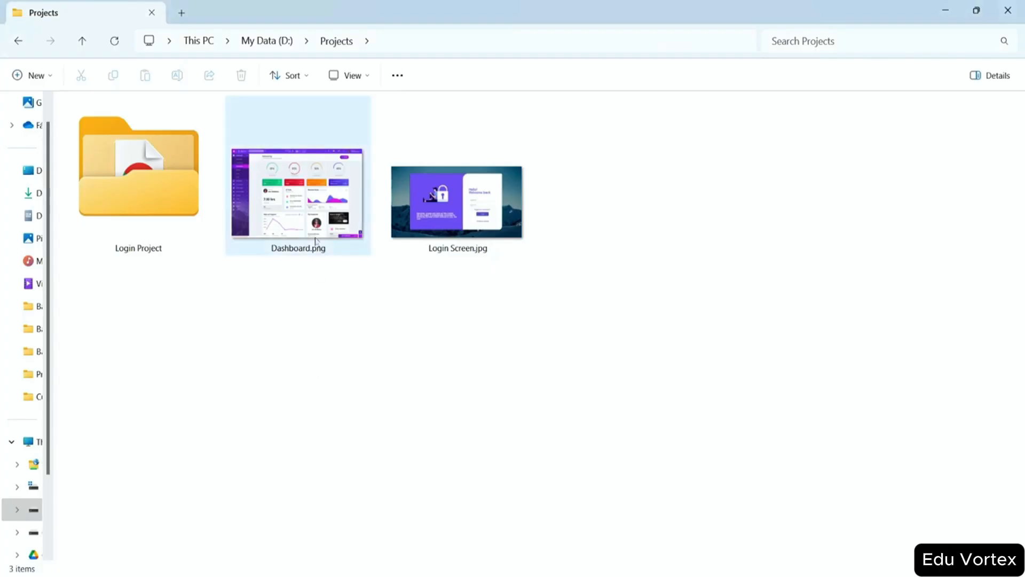
Preview Dashboard.png from the Projects folder, and set up another Web design in Stitch's Experimental Mode.
double_click(303, 220)
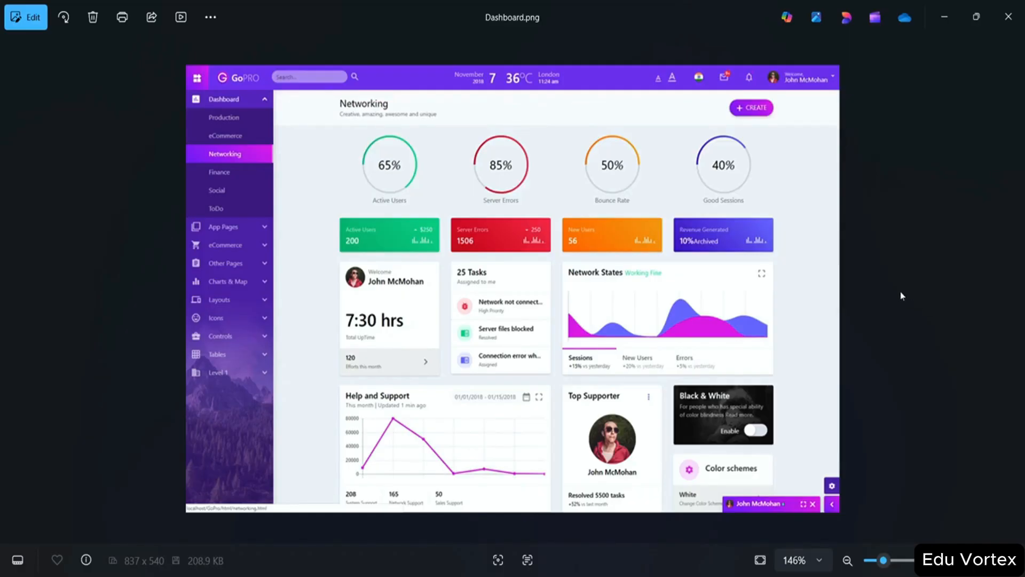
key("alt+Tab")
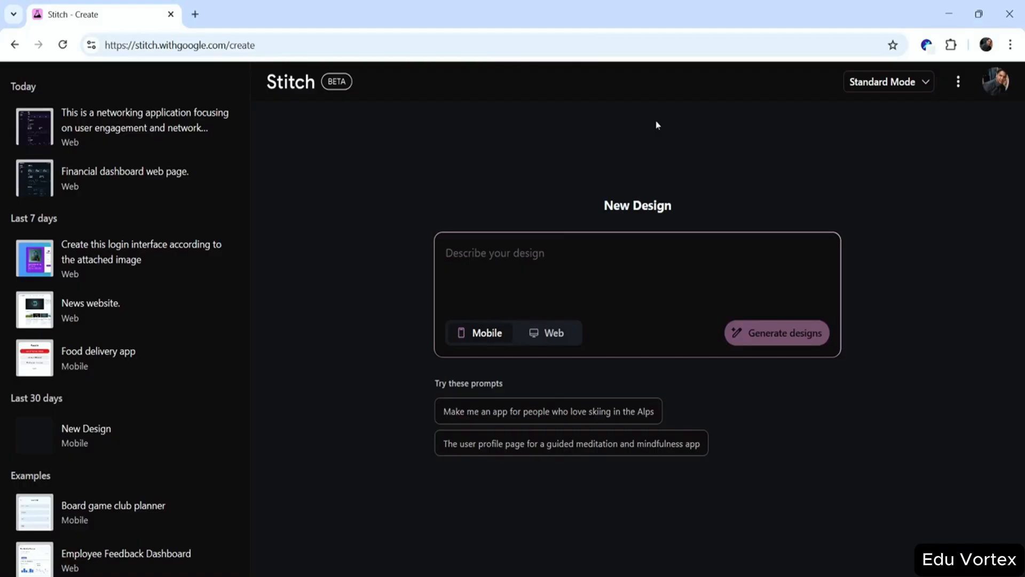
left_click(916, 84)
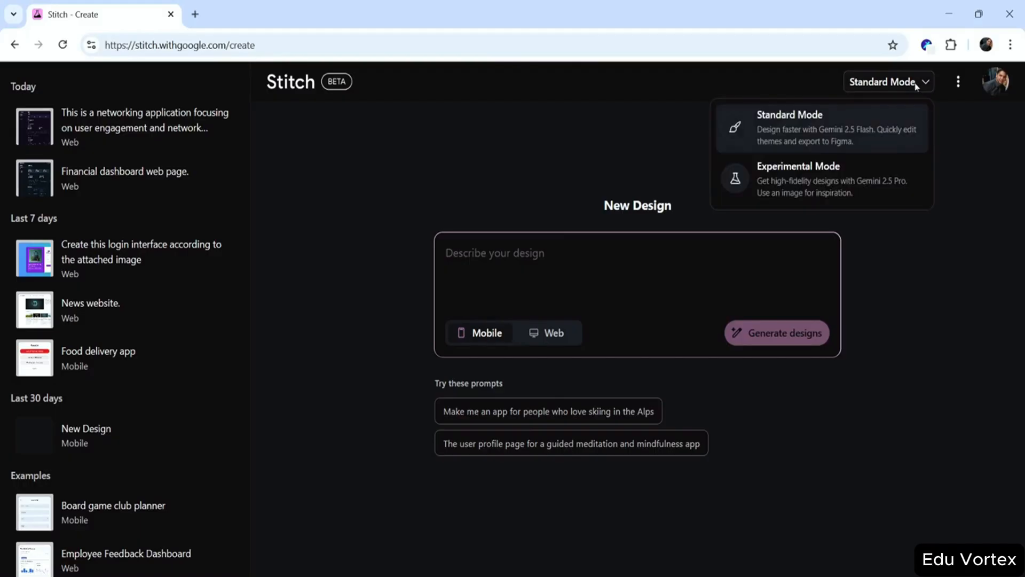
left_click(871, 181)
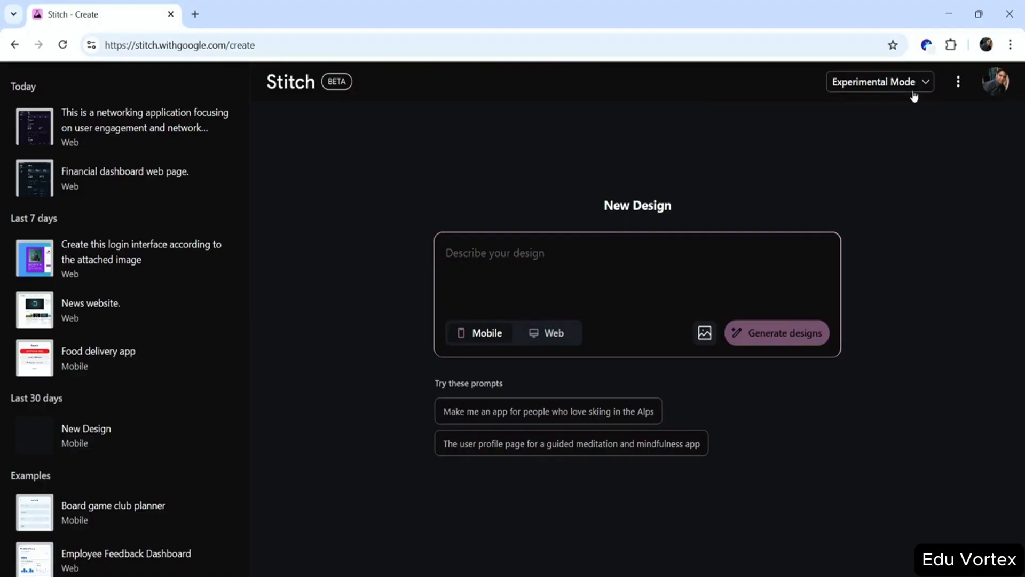
left_click(559, 333)
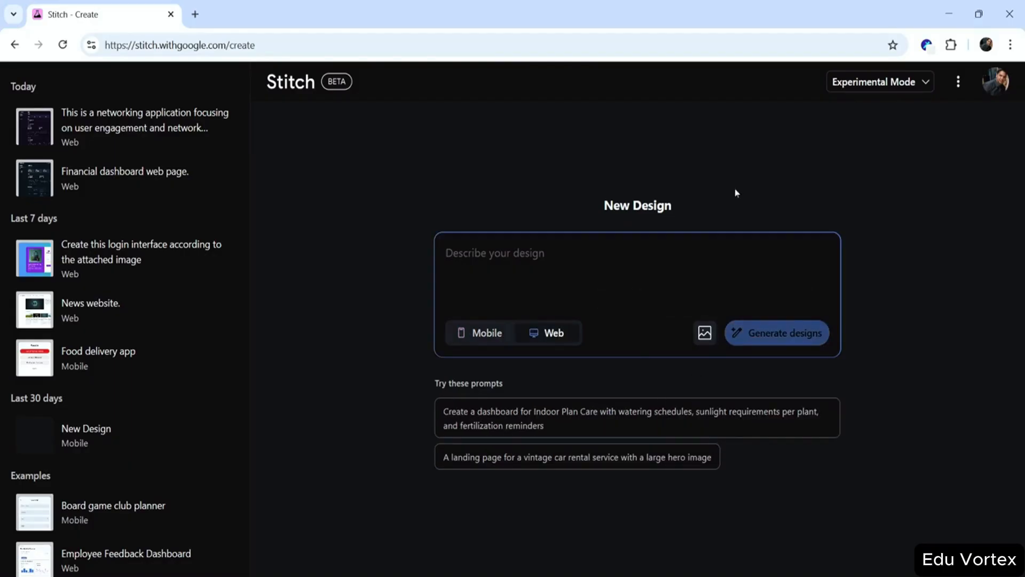
Attach Dashboard.png from the Projects folder to the new design as its reference image.
left_click(705, 333)
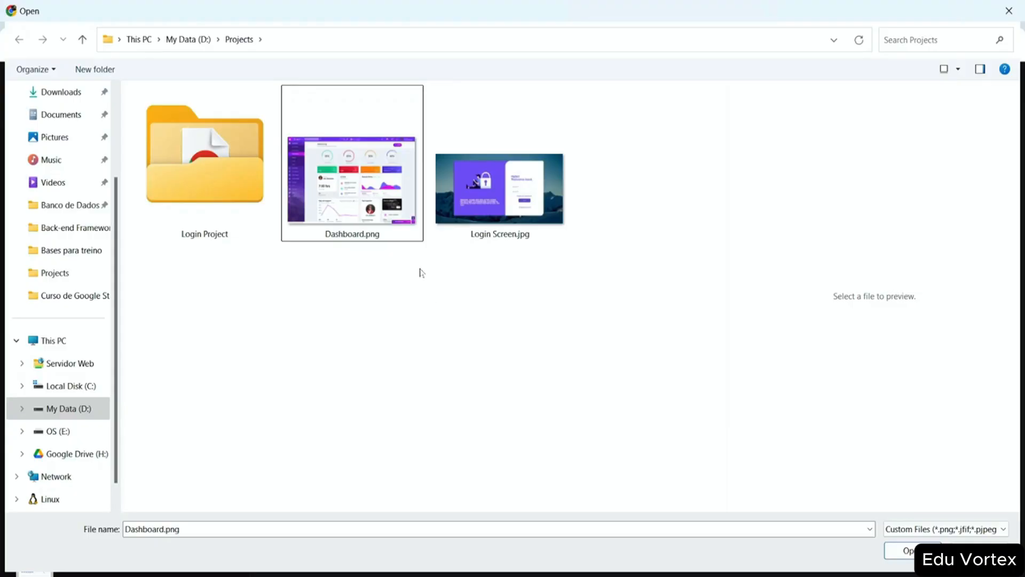
left_click(397, 202)
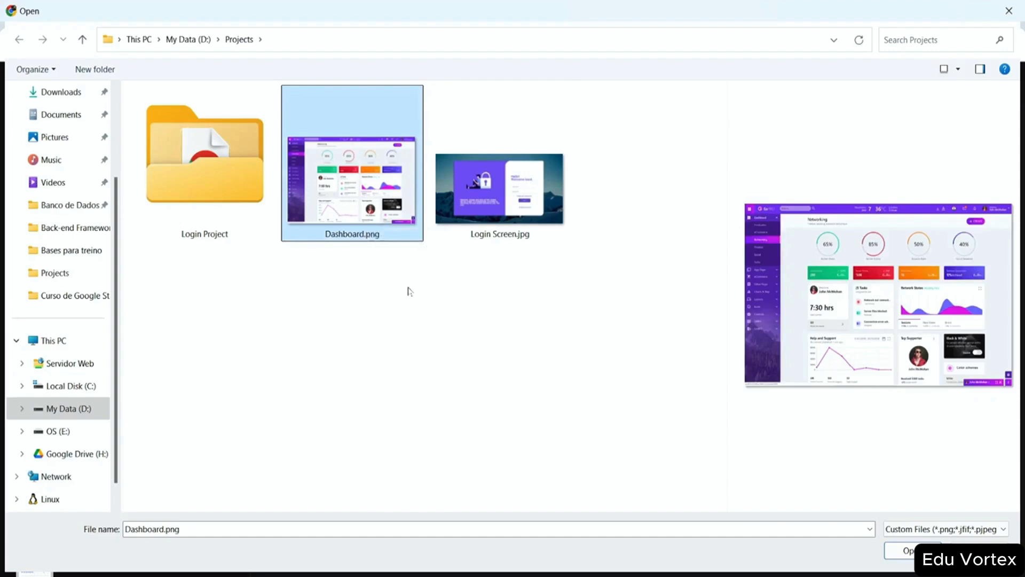
key("Return")
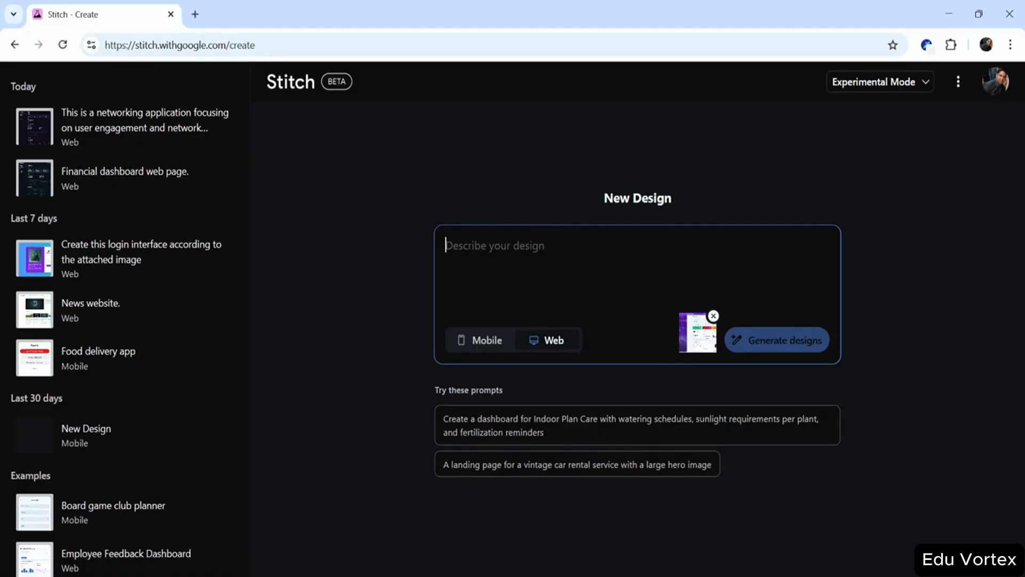
Generate the web design from the prompt "Create" and the attached dashboard image, and check the enlarged result.
type("Cret")
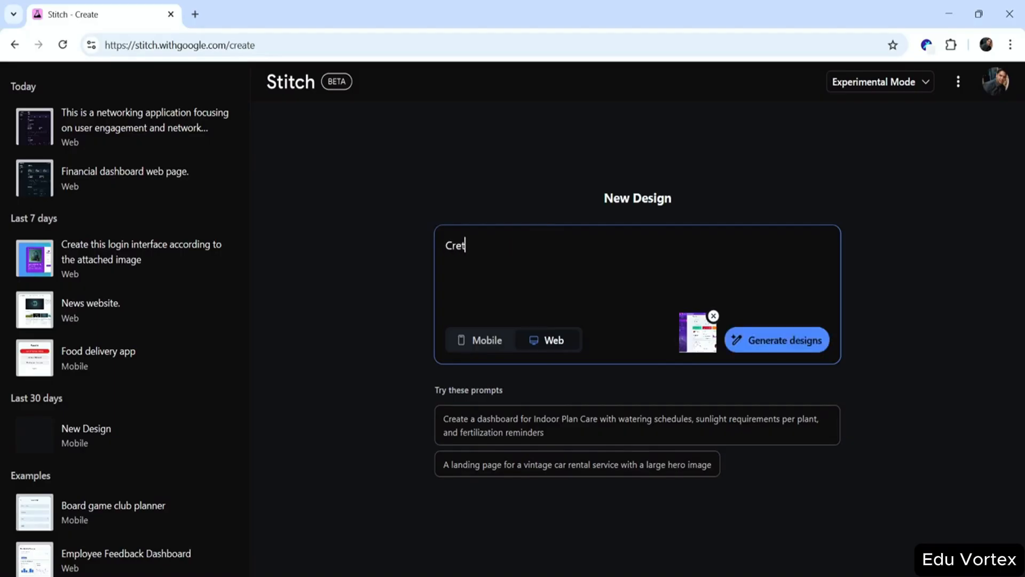
key("BackSpace")
type("ate")
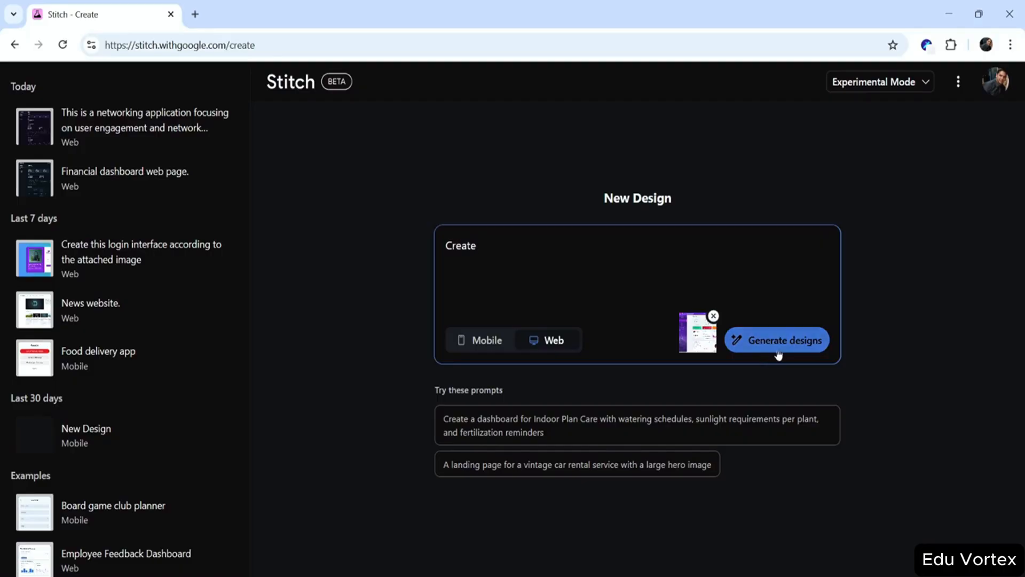
left_click(776, 346)
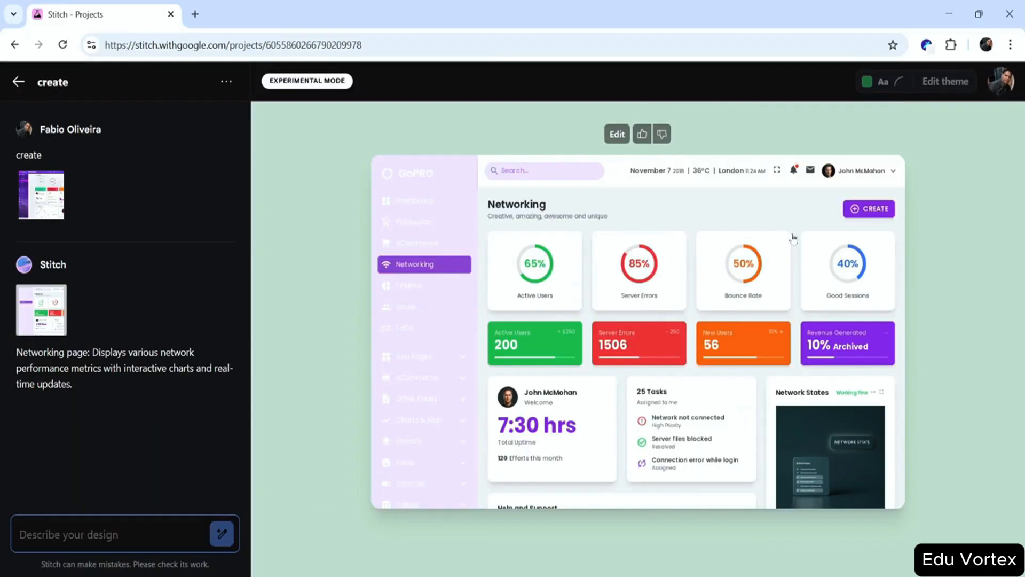
left_click(737, 282)
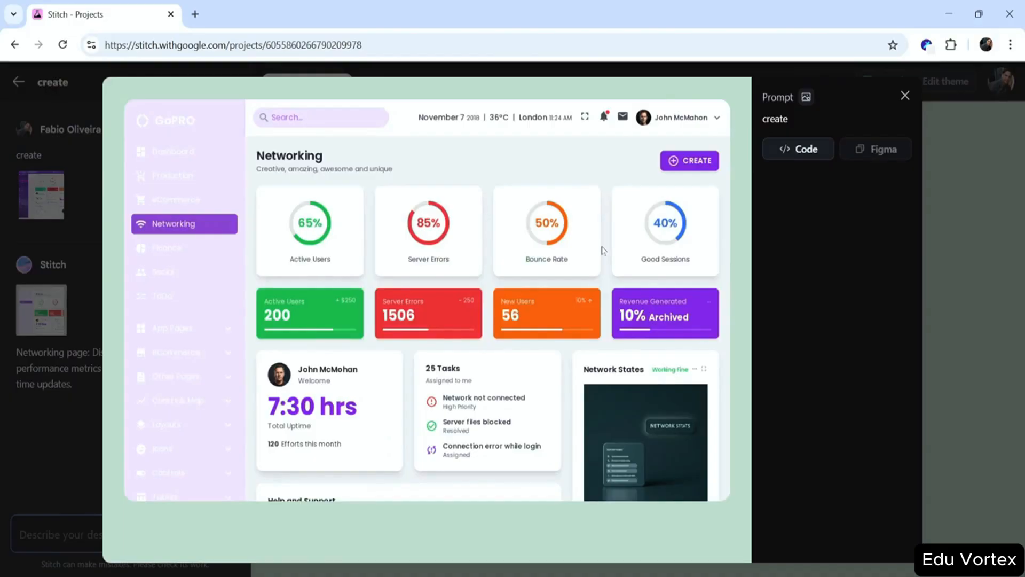
left_click(906, 97)
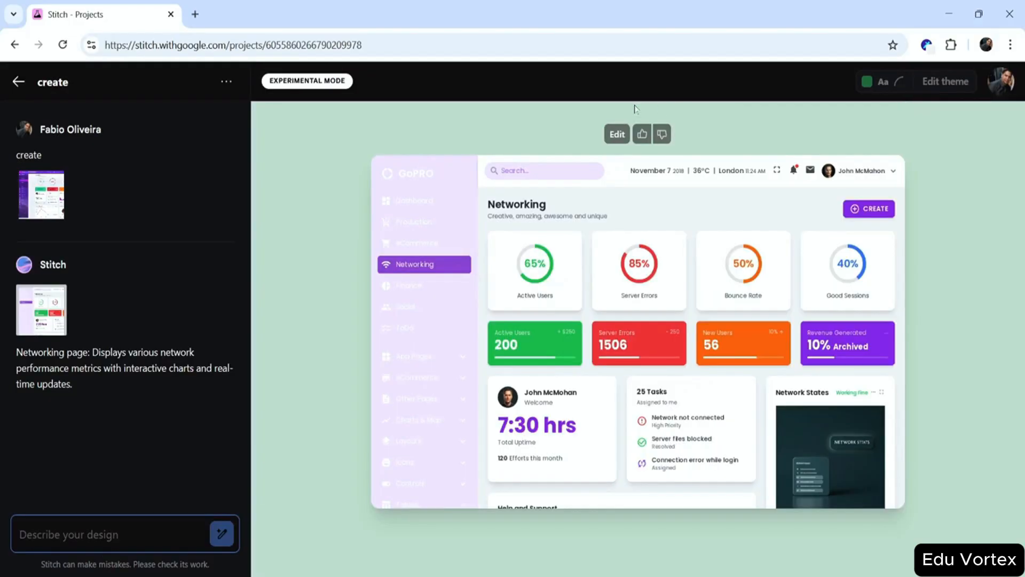
Have Stitch edit the generated Networking page with the prompt "Put it in dark mode".
left_click(619, 134)
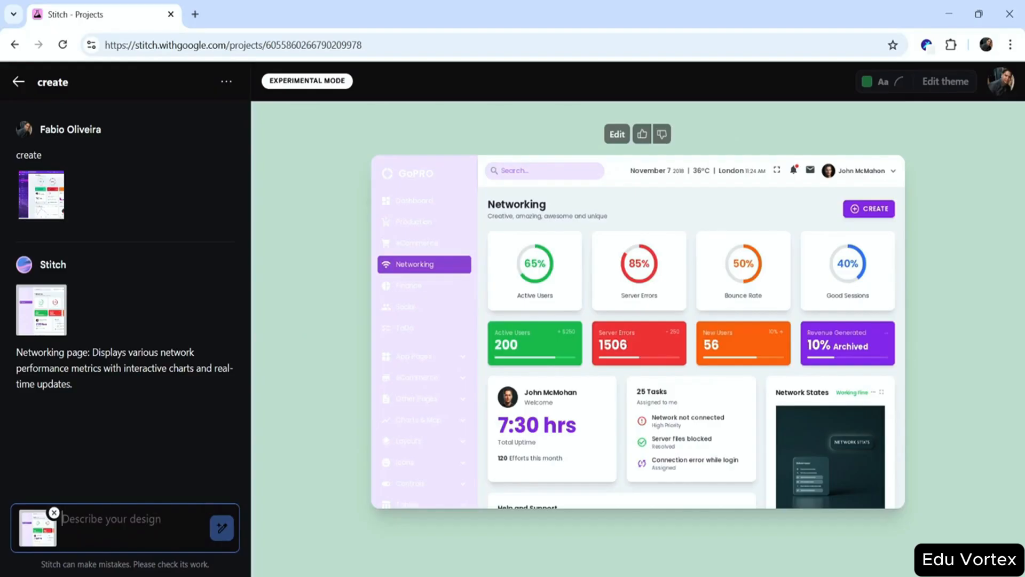
type("Put it in dark mode")
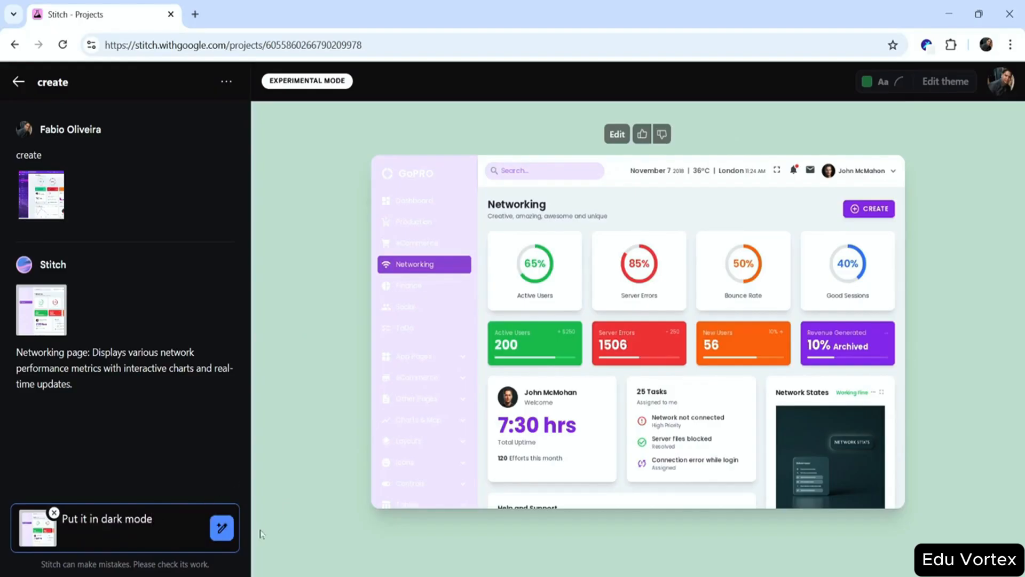
left_click(222, 529)
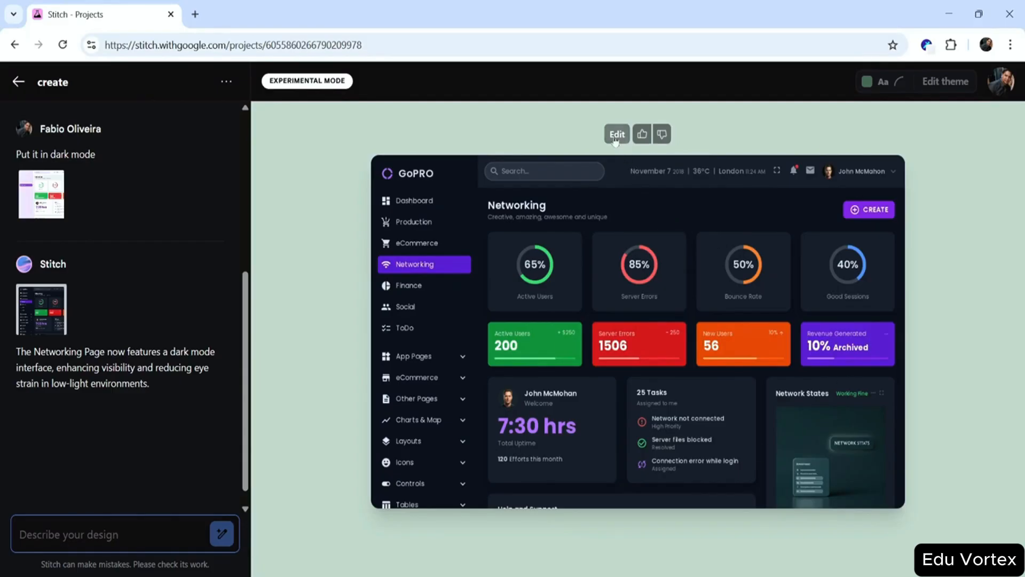
Have Stitch edit the dark Networking page with the prompt "Change the main color to #FC0303".
left_click(617, 134)
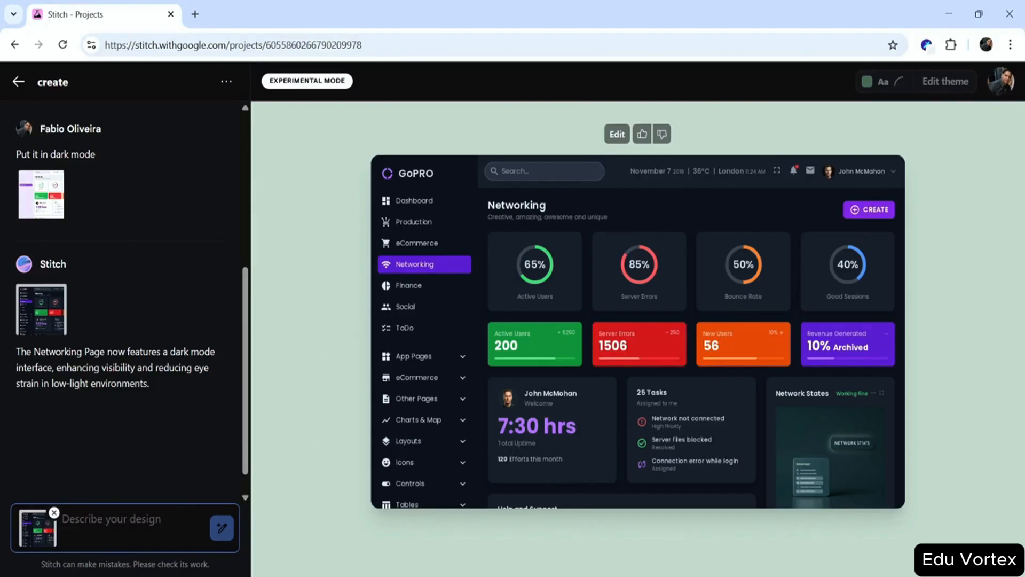
type("Change the main color to #FC0303")
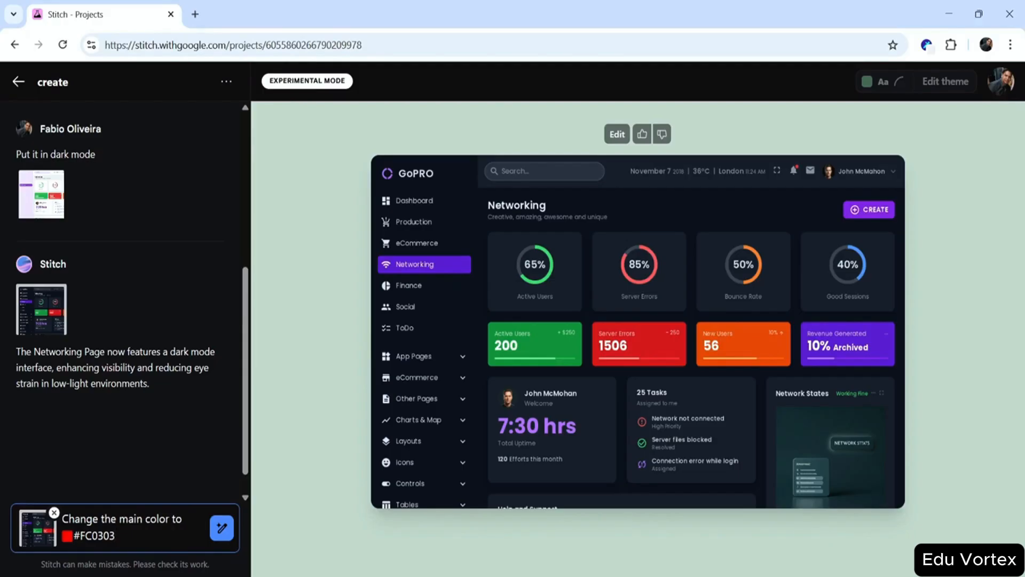
left_click(222, 528)
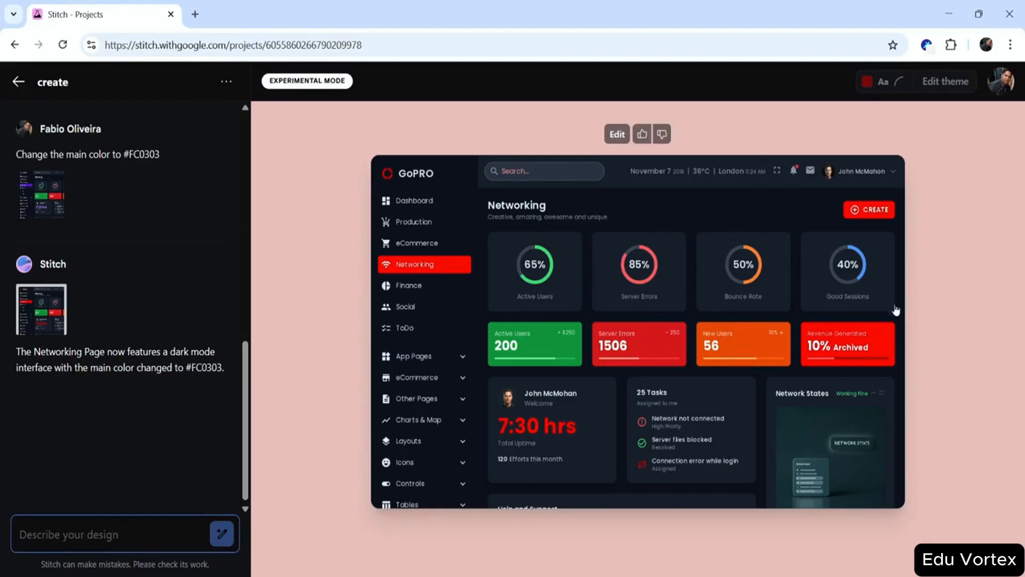
Have Stitch change the background color of the "Revenue Generated" card to #3b82f6, and check the enlarged design.
left_click(617, 139)
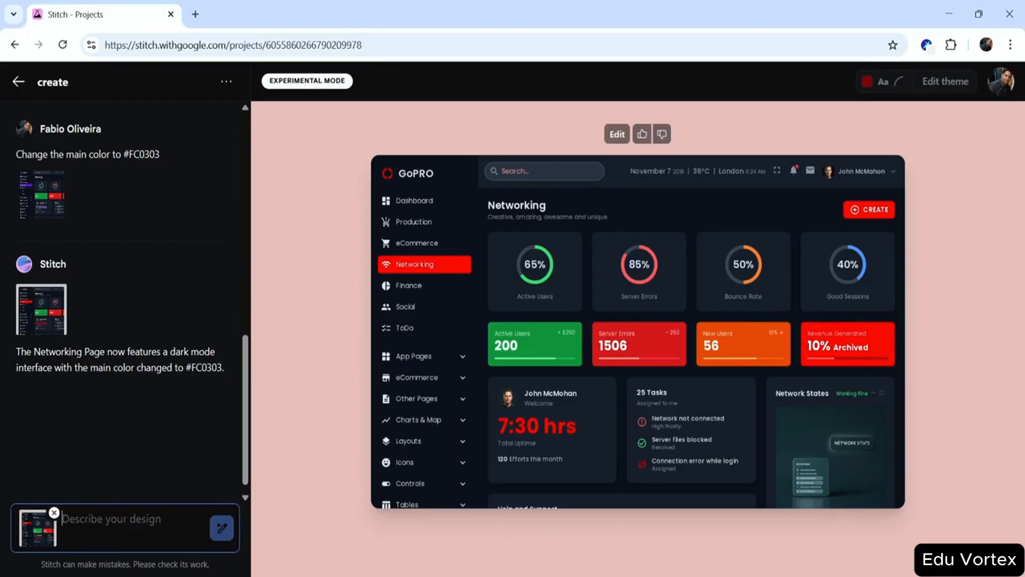
type("Change the background color of the card \"Revenue Generated\" to #3b82f6")
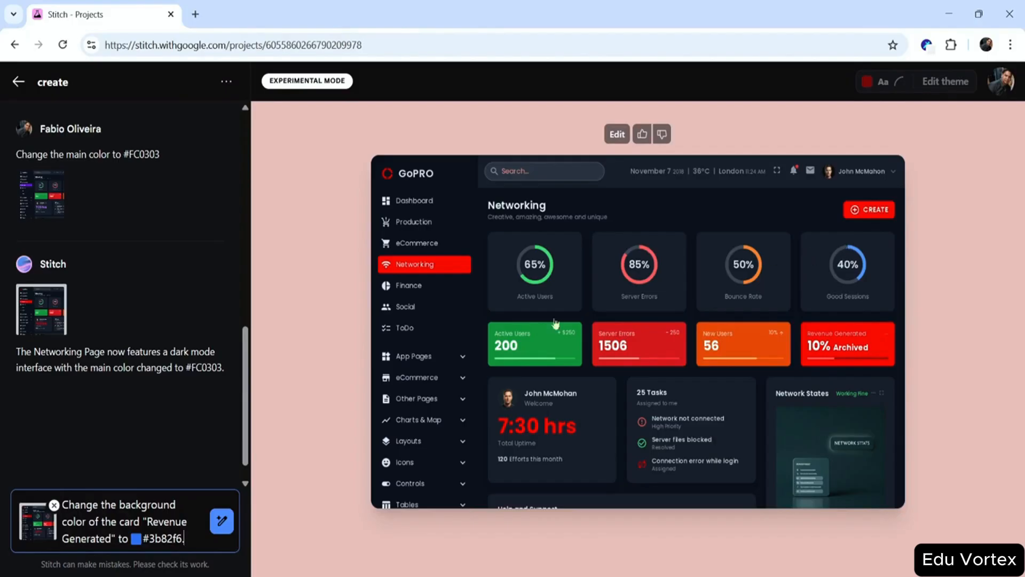
left_click(221, 525)
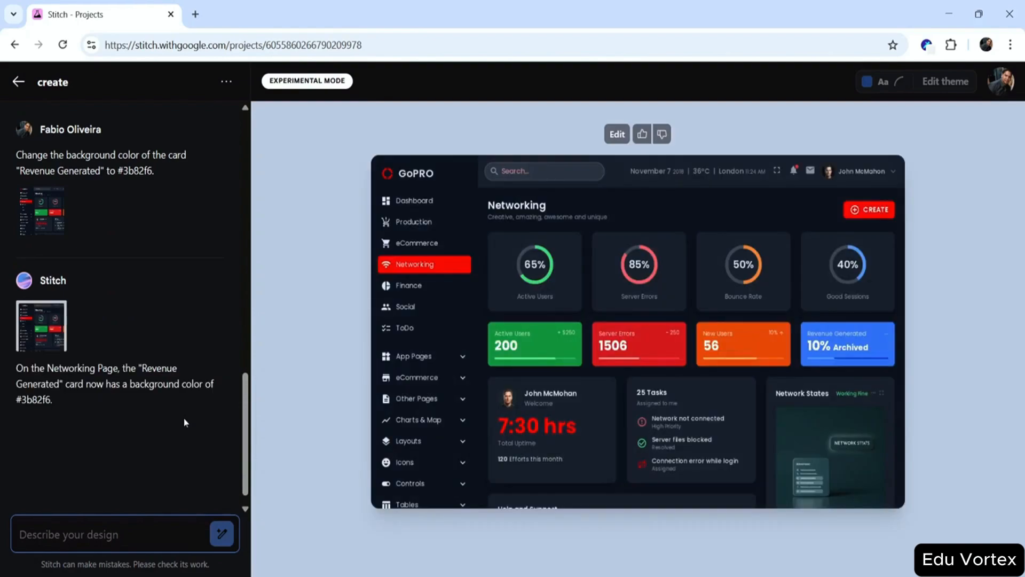
left_click(500, 277)
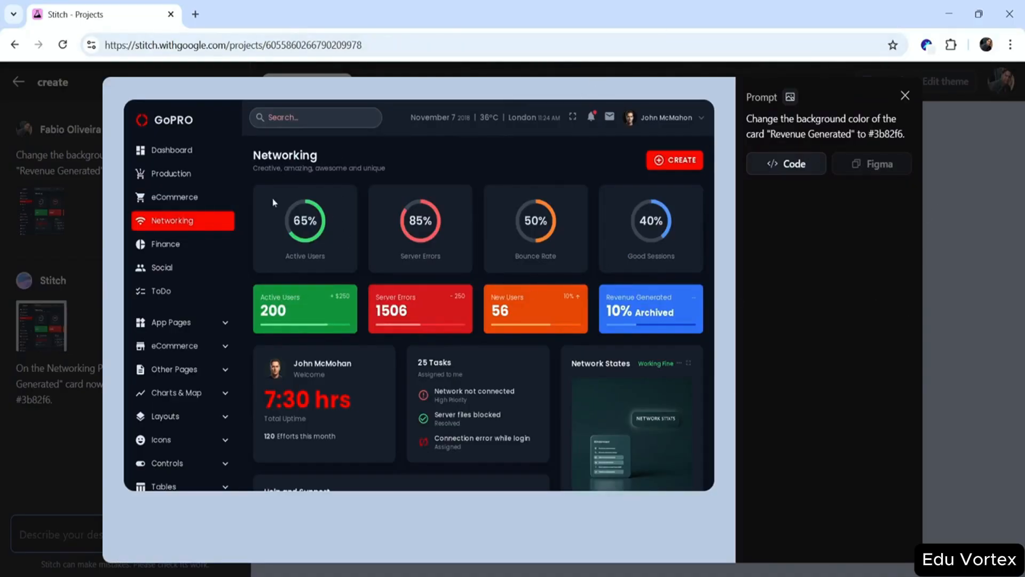
left_click(905, 95)
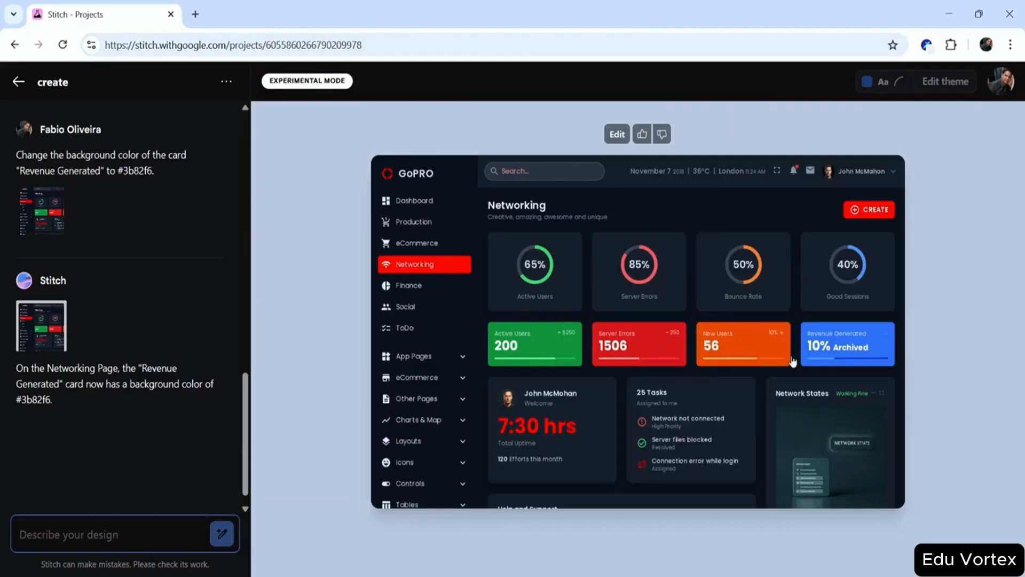
Get the code of the recolored dashboard design, and create a folder named Dashboard in the Projects folder.
left_click(648, 345)
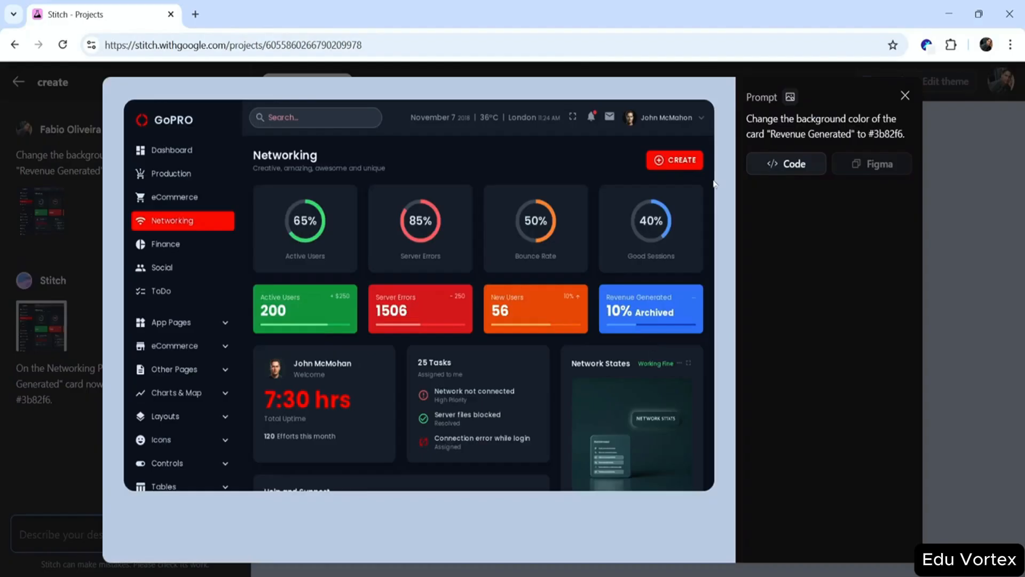
left_click(779, 165)
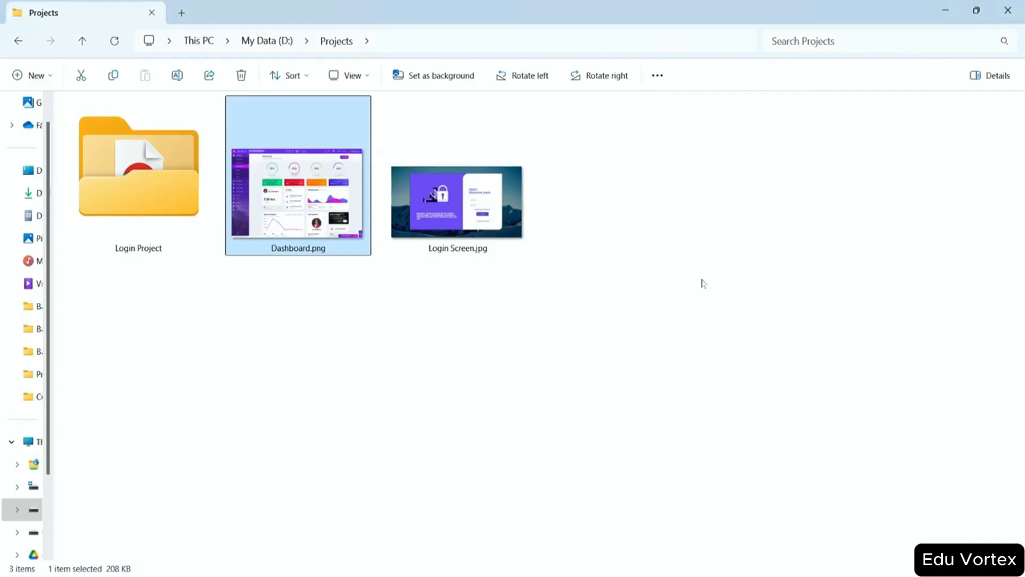
key("ctrl+shift+n")
type("Dashboard")
key("Return")
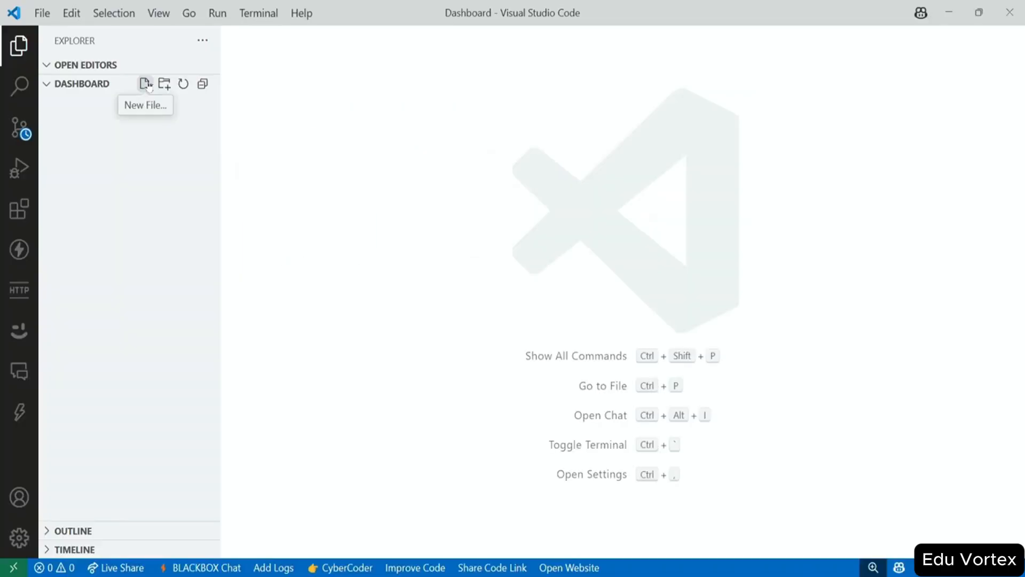
In Visual Studio Code, create an index.html file in the Dashboard folder and paste the copied dashboard code into it.
left_click(148, 86)
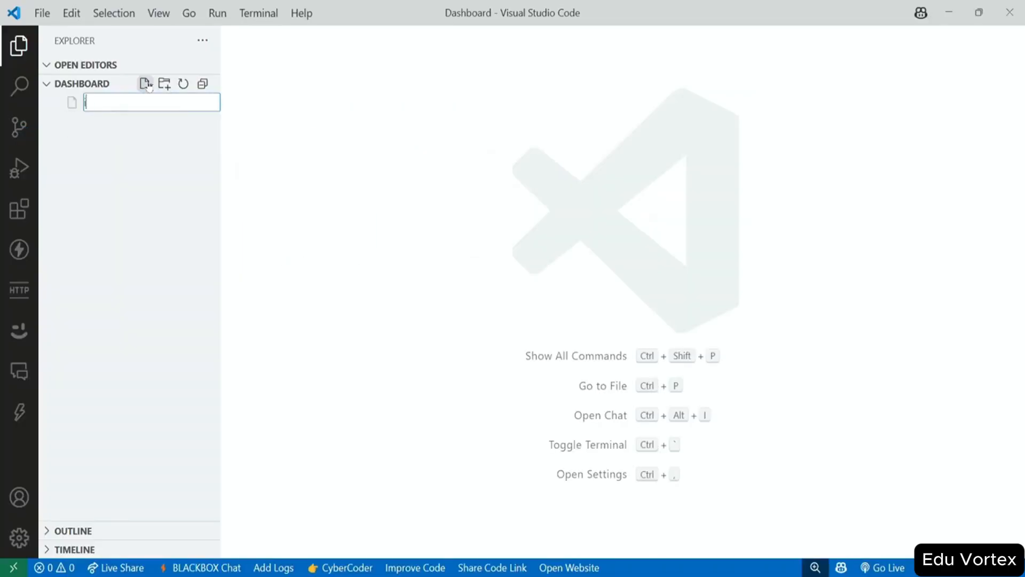
type("index.html")
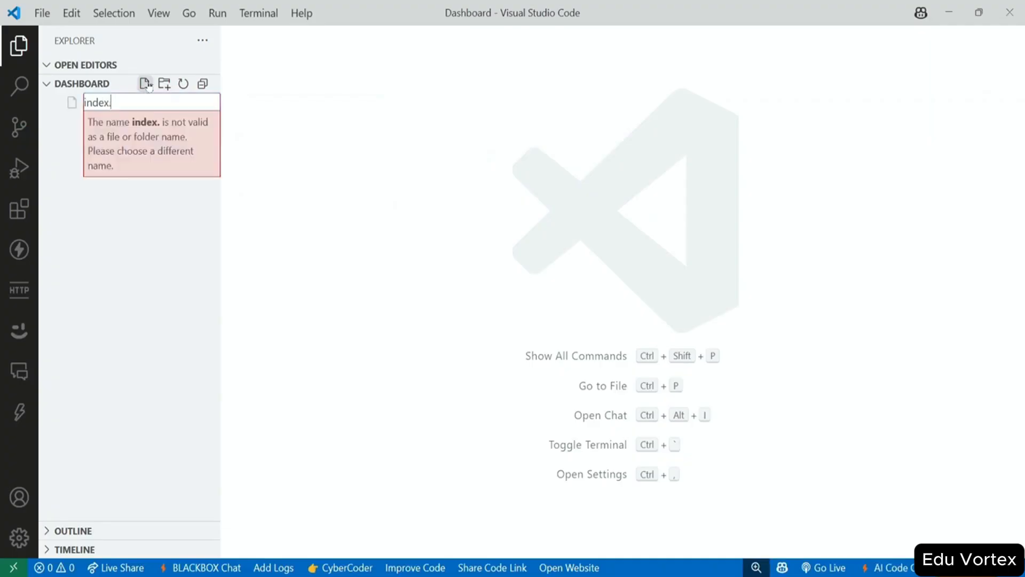
key("Return")
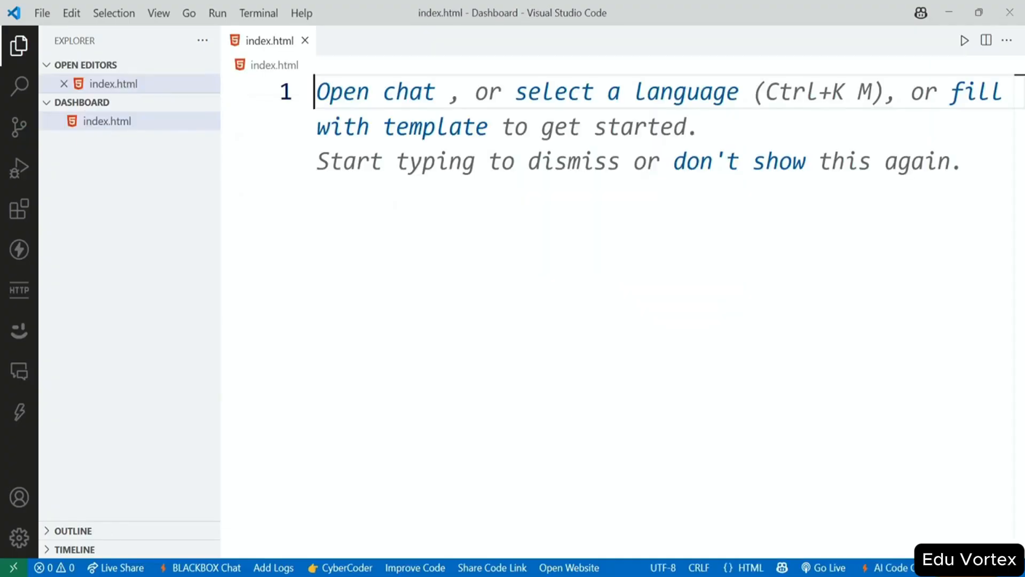
key("ctrl+v")
Format the whole index.html document and review the indented dashboard code.
scroll(620, 321, "up", 20)
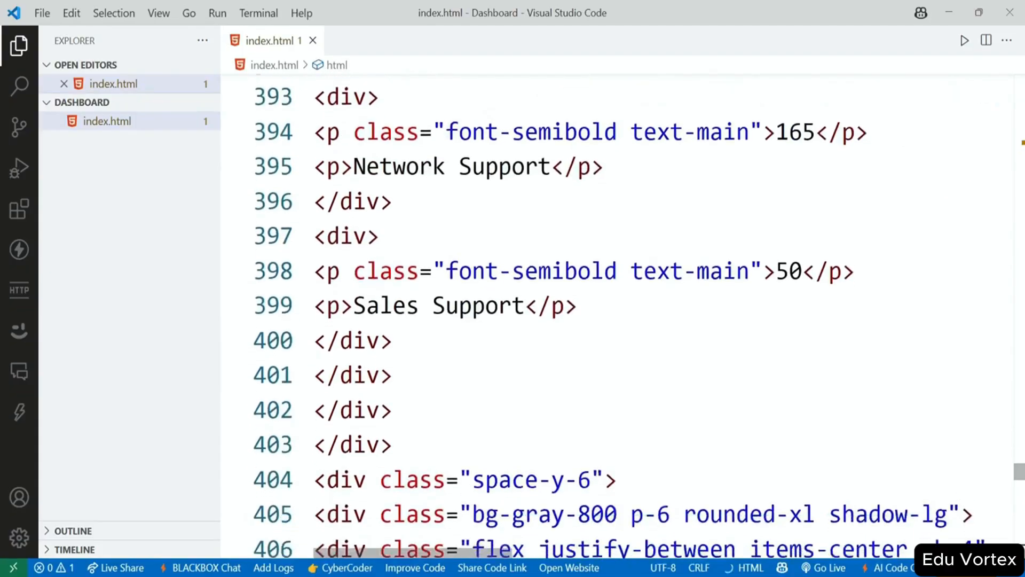
scroll(620, 321, "down", 13)
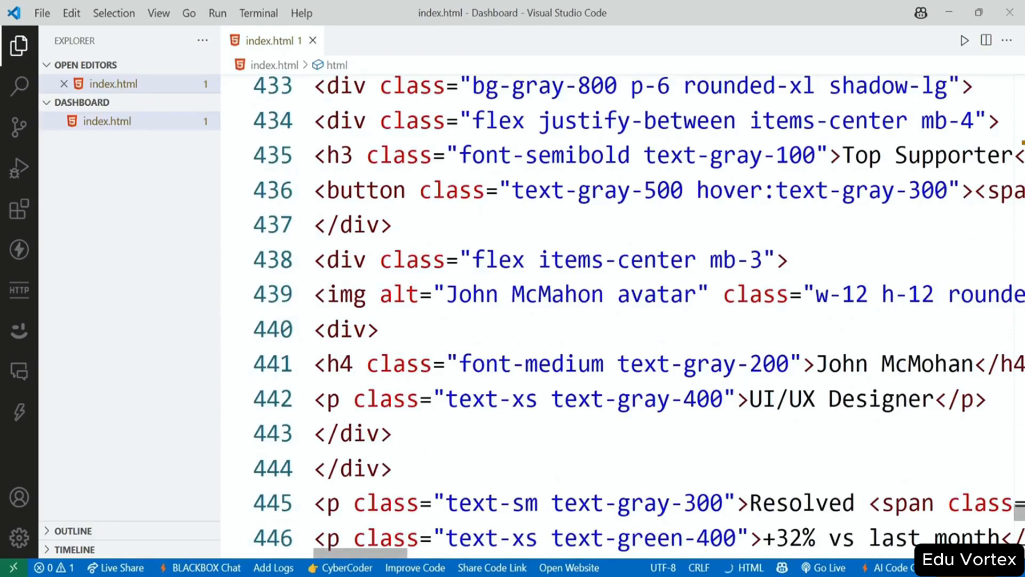
scroll(620, 315, "down", 5)
key("alt+shift+f")
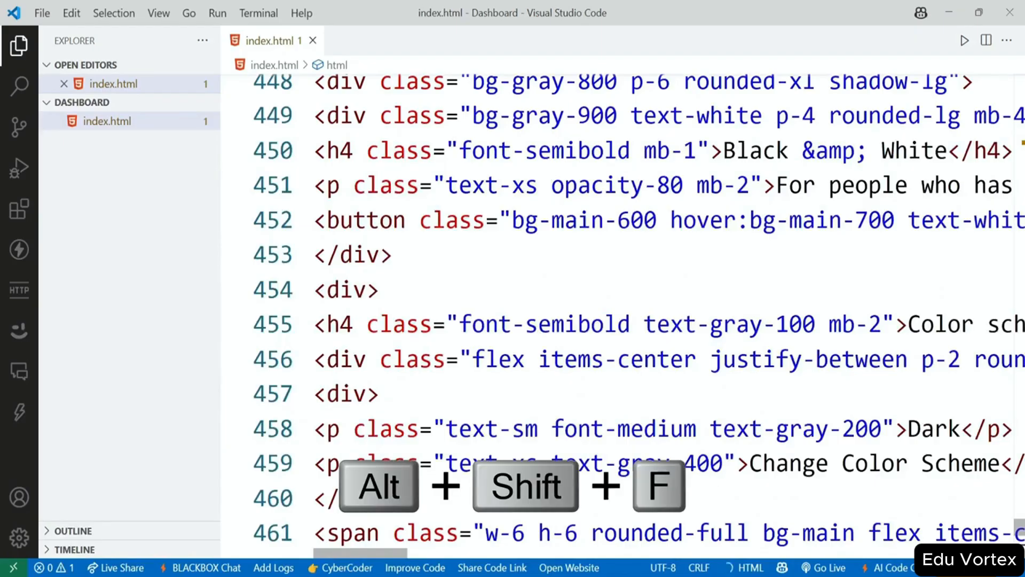
key("ctrl+End")
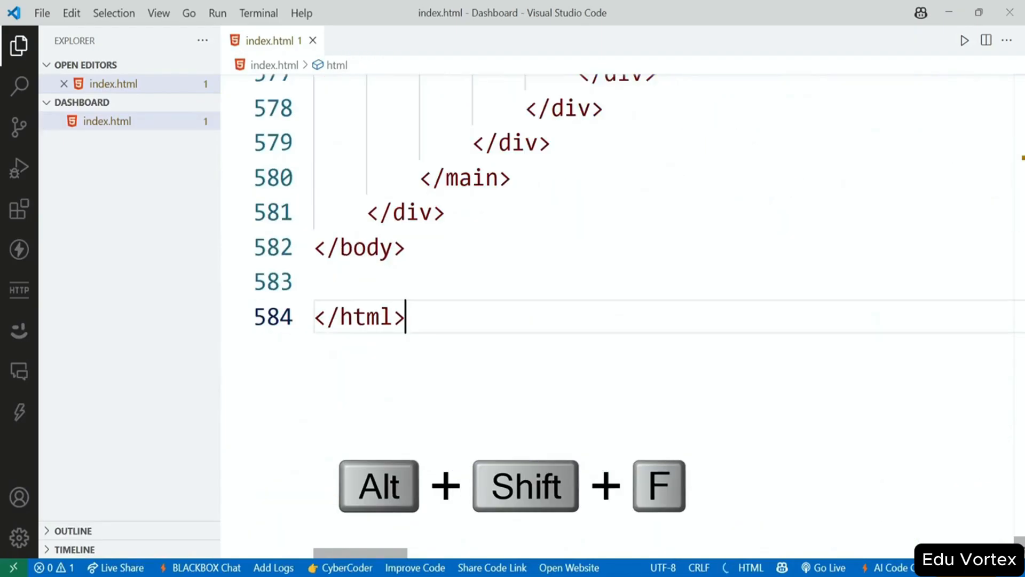
scroll(619, 315, "up", 2)
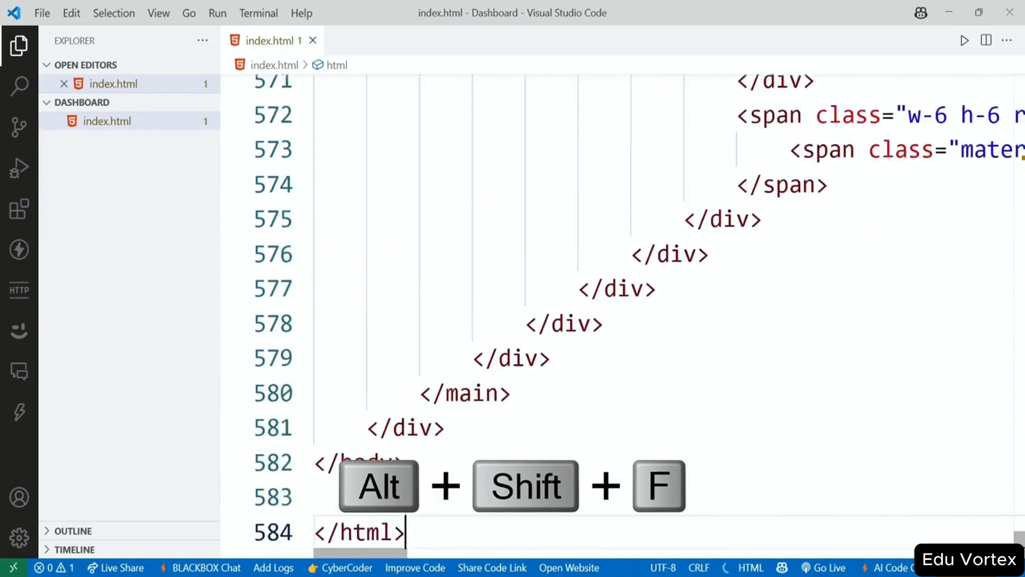
scroll(620, 315, "up", 10)
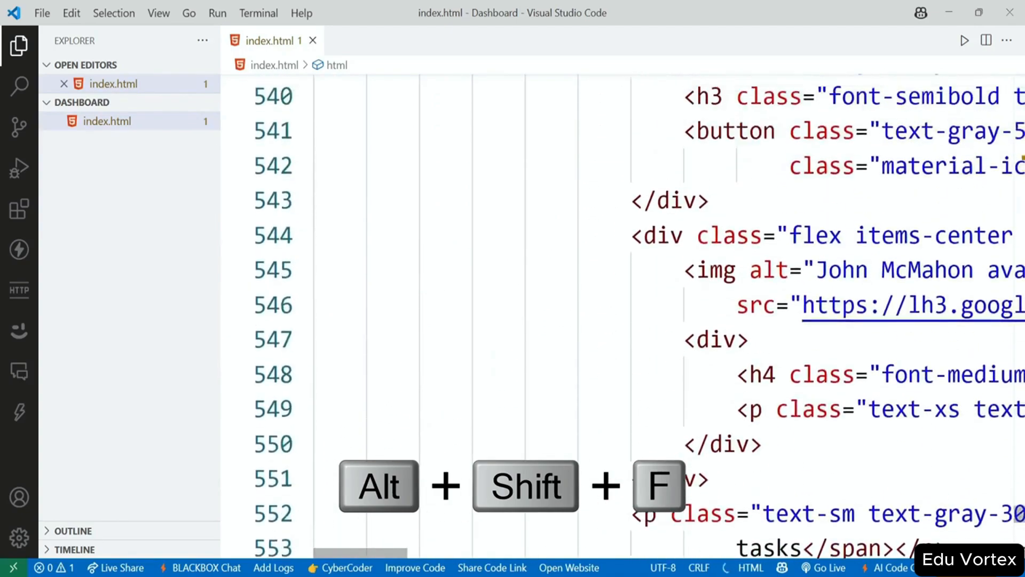
scroll(619, 315, "up", 10)
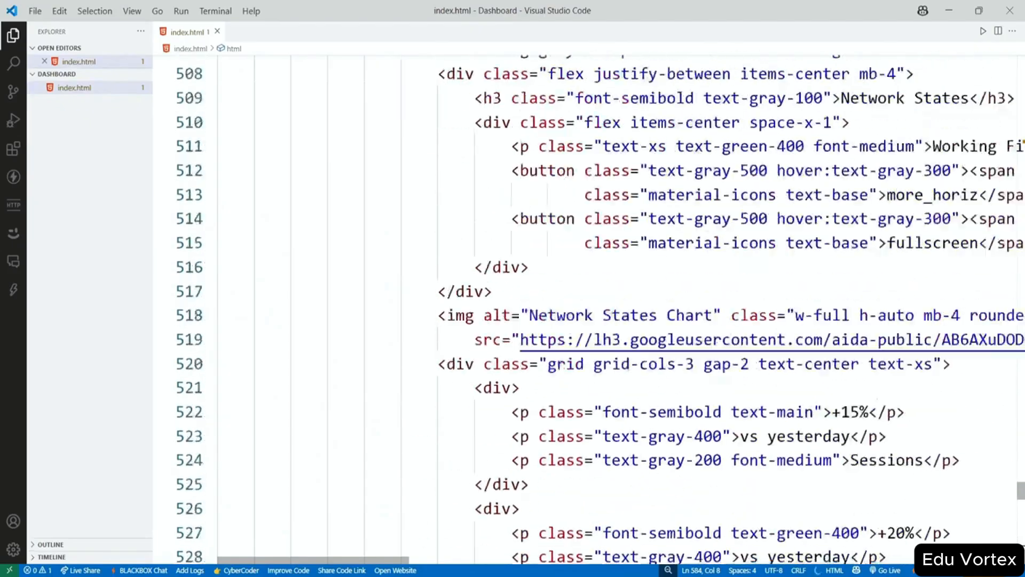
scroll(620, 315, "up", 20)
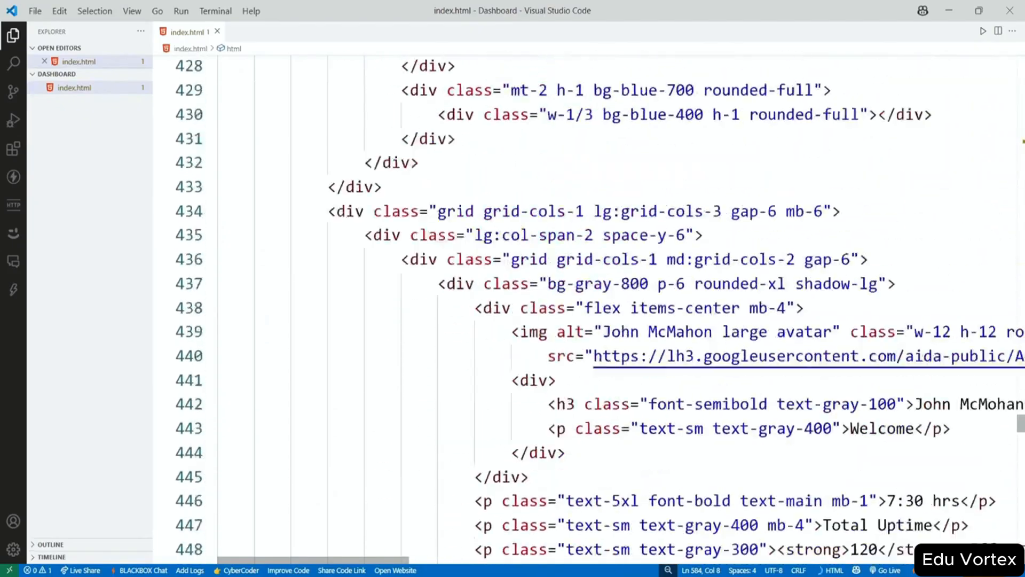
scroll(619, 315, "up", 20)
left_click(823, 339)
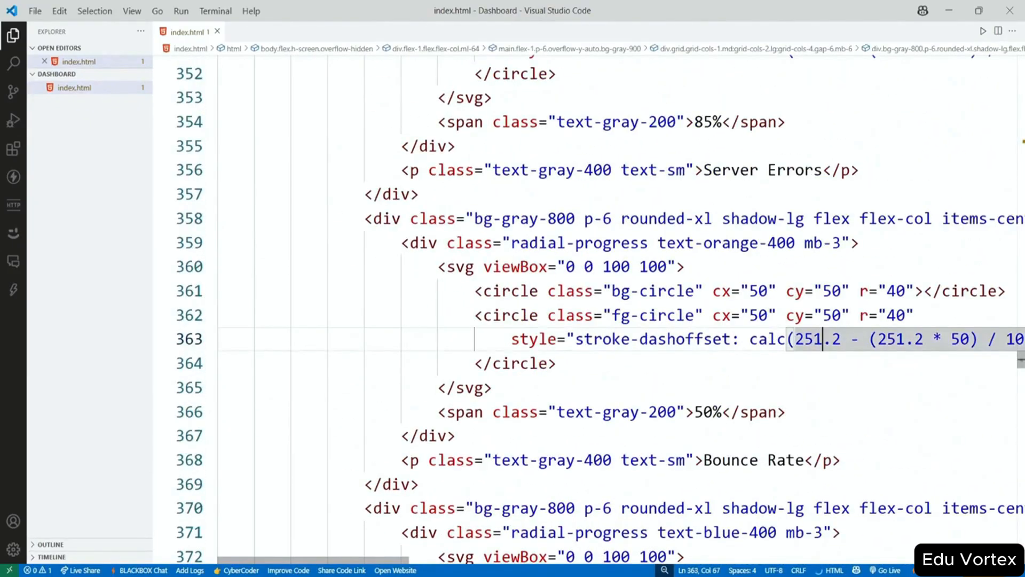
Serve index.html live in the browser and check the dashboard page, including its lower sections and search field.
left_click(888, 570)
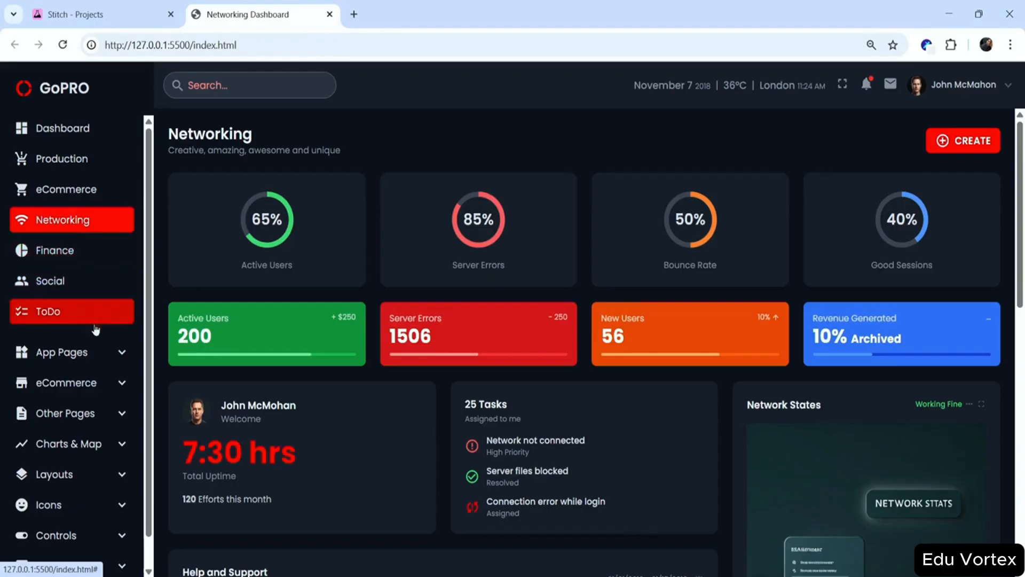
scroll(657, 300, "down", 9)
scroll(653, 256, "up", 2)
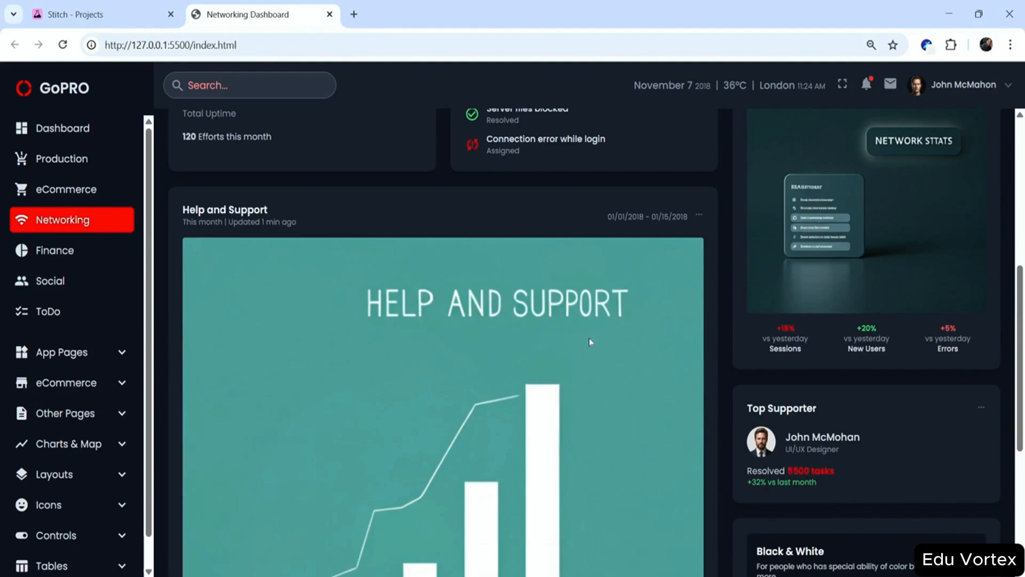
scroll(660, 316, "up", 7)
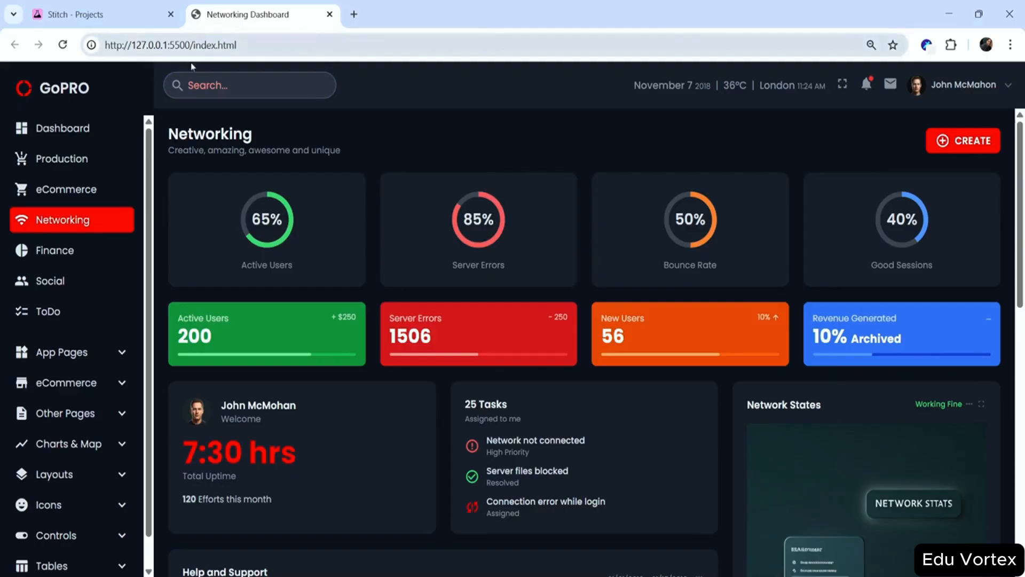
left_click(250, 85)
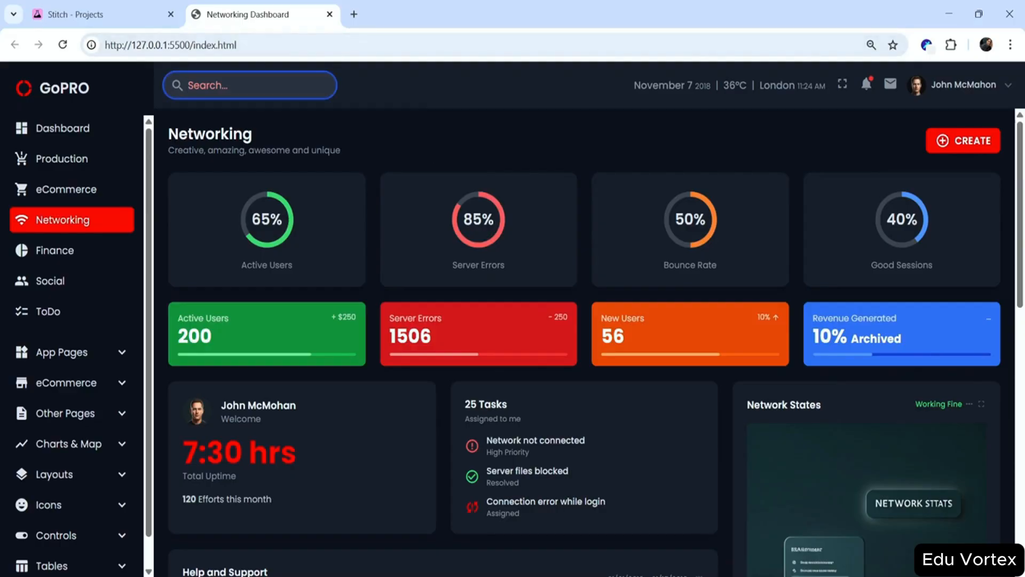
left_click(804, 238)
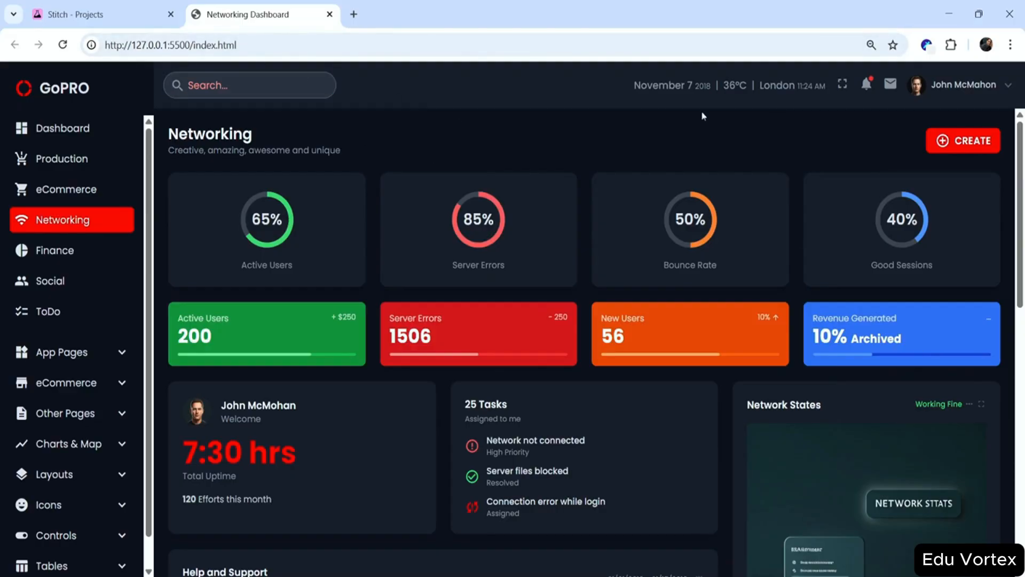